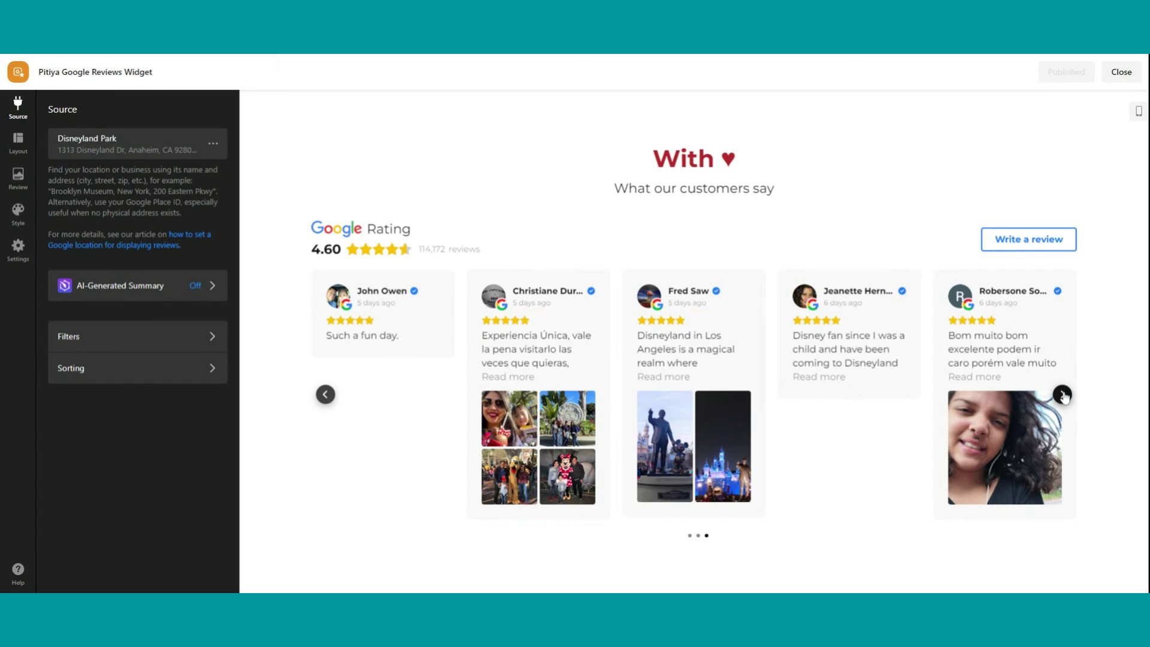
Examine the Disneyland Park reviews widget by paging through the carousel, browsing the enlarged review photos and checking the mobile preview
click(1063, 395)
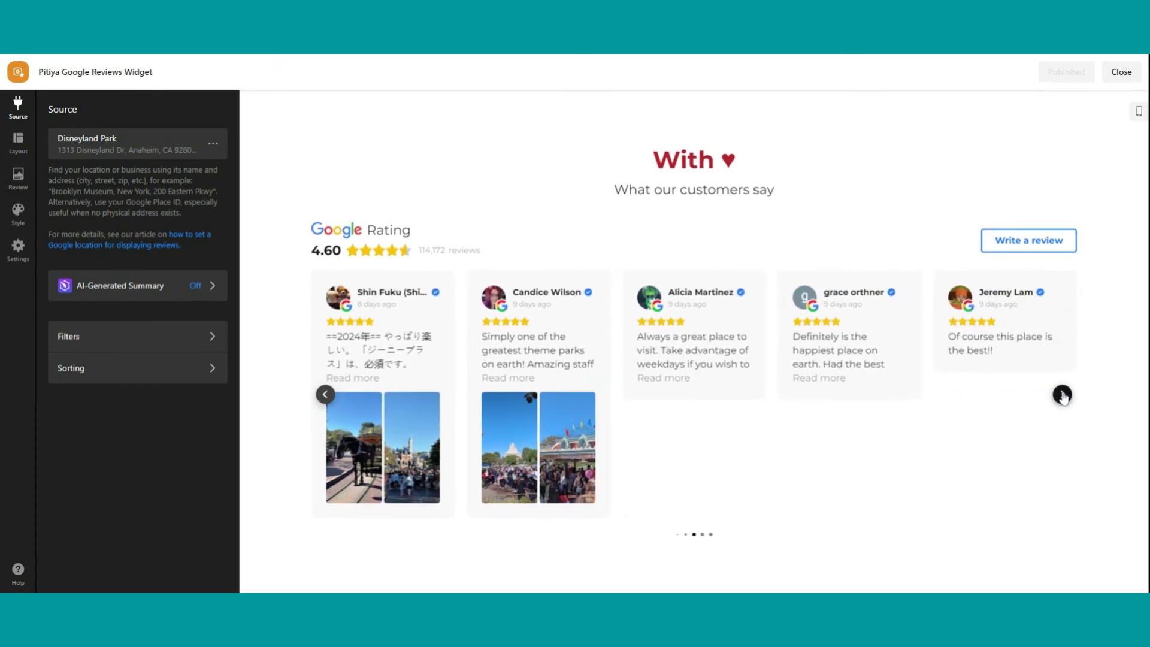
click(1063, 394)
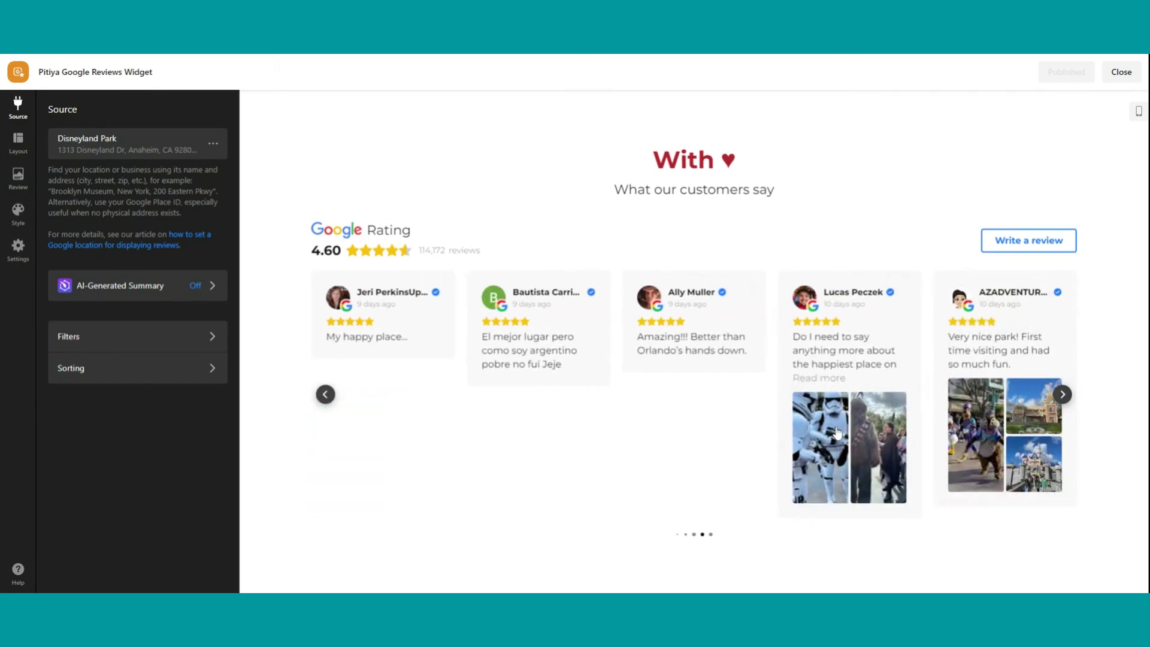
click(837, 433)
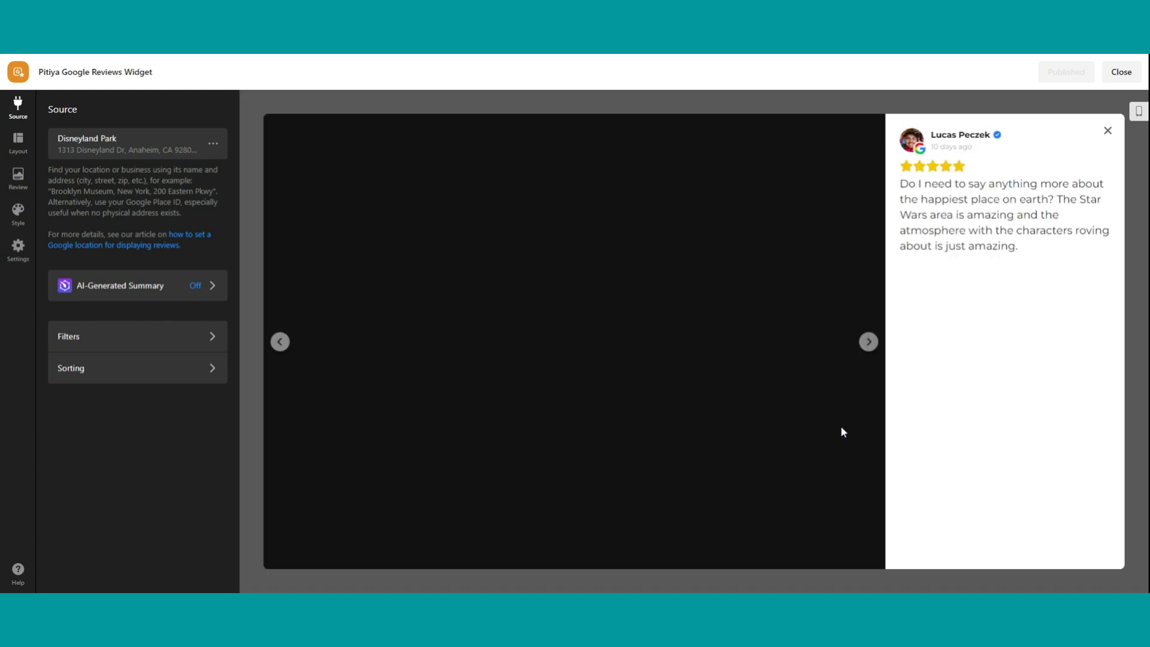
click(870, 342)
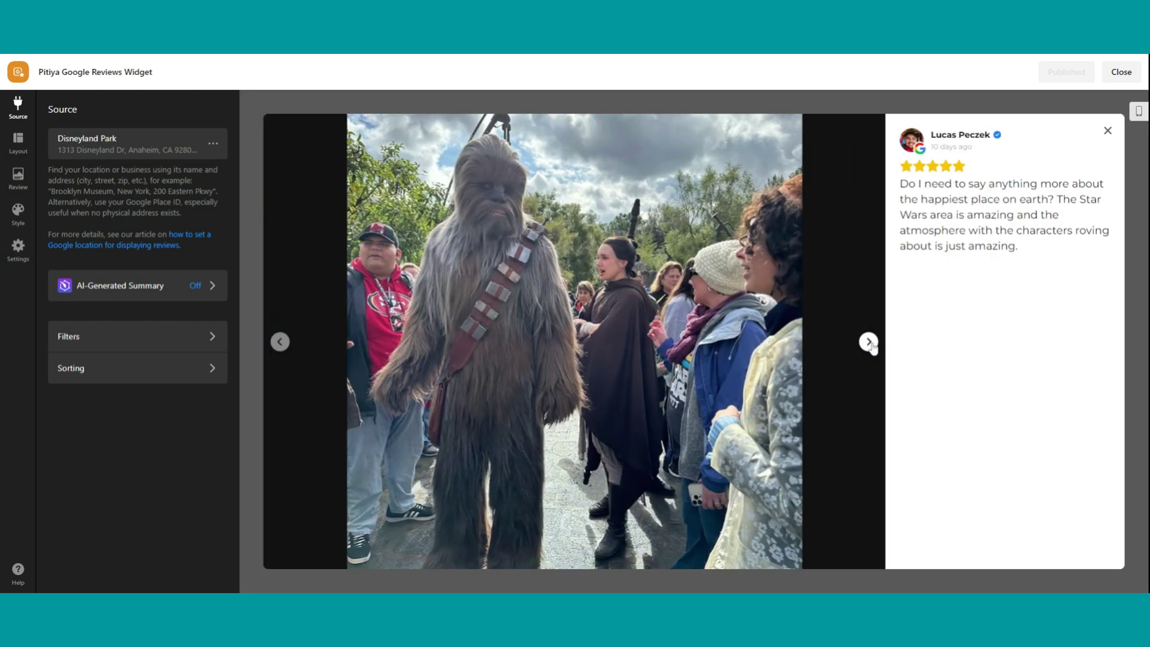
click(869, 342)
click(869, 342)
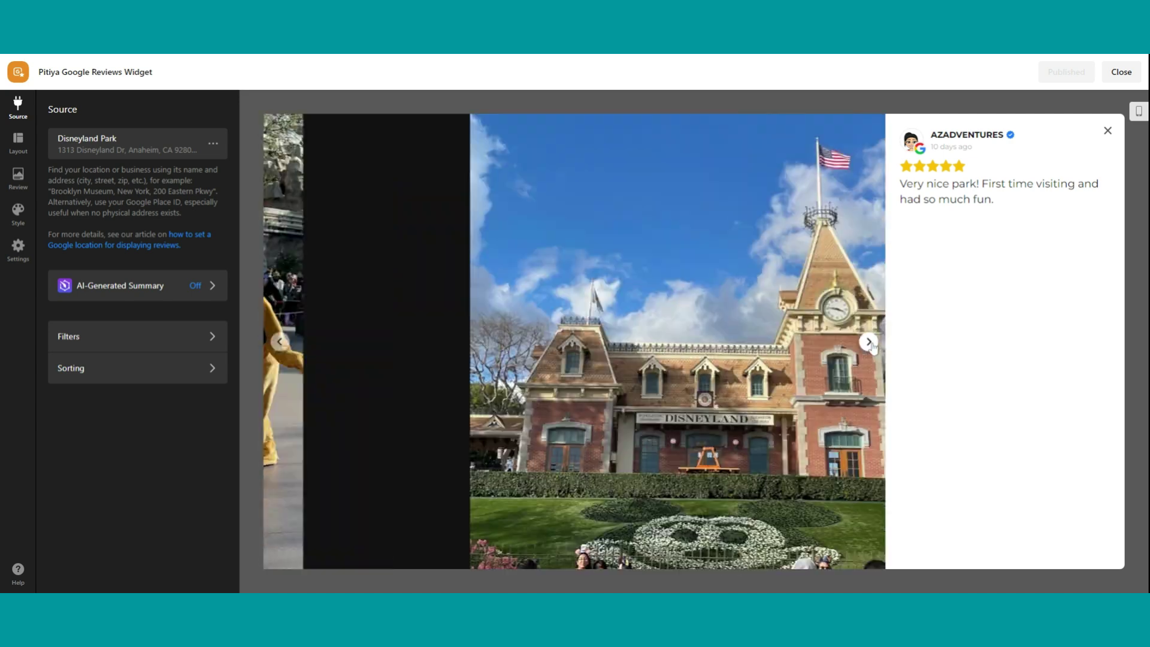
click(870, 342)
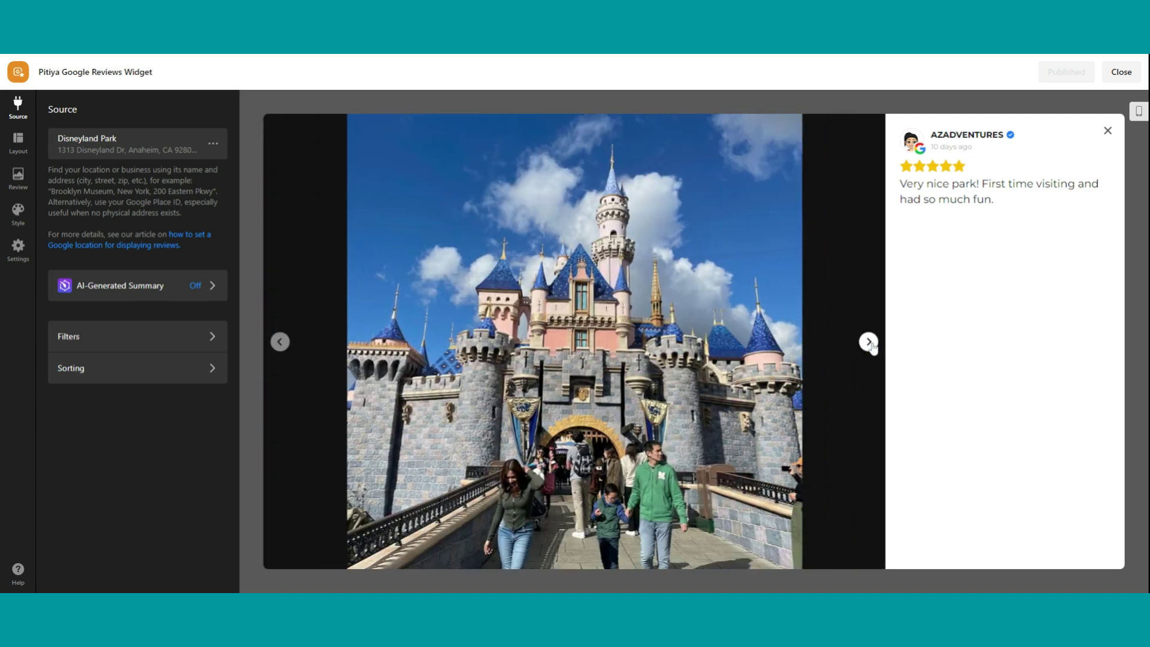
click(870, 342)
click(869, 342)
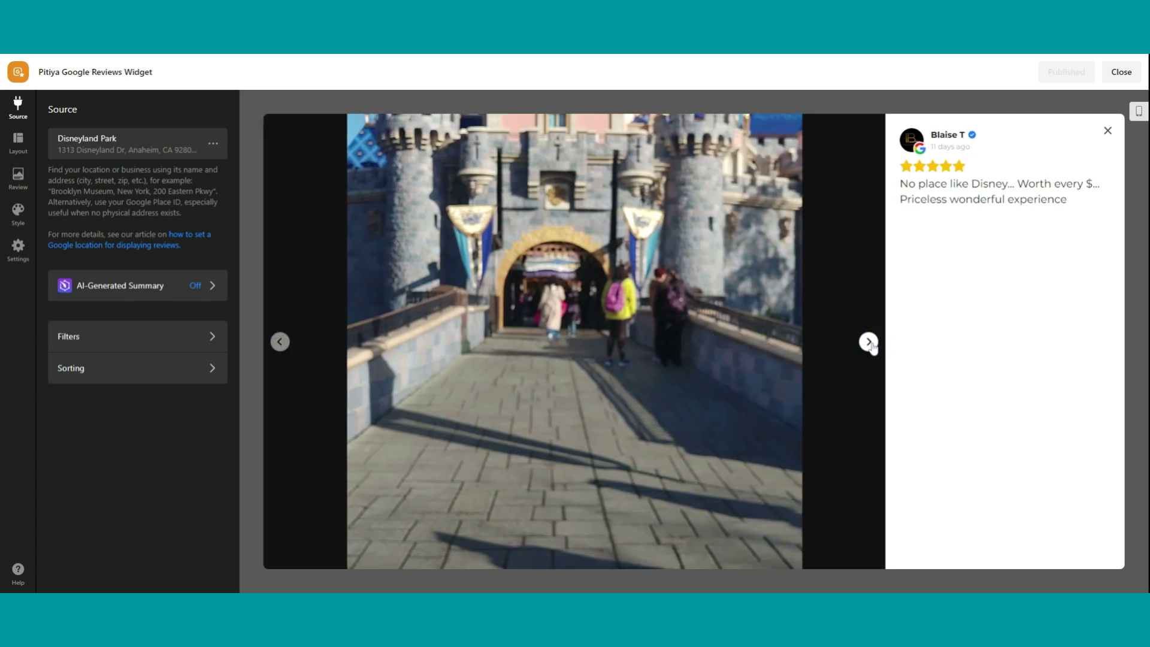
click(870, 342)
click(869, 342)
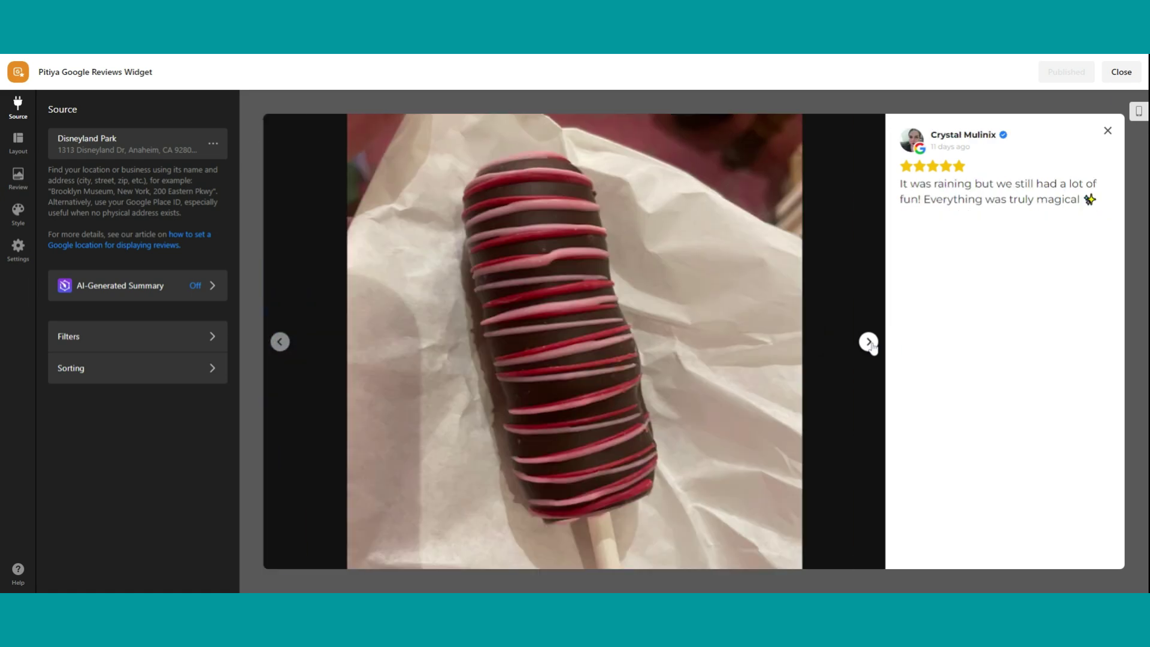
click(870, 343)
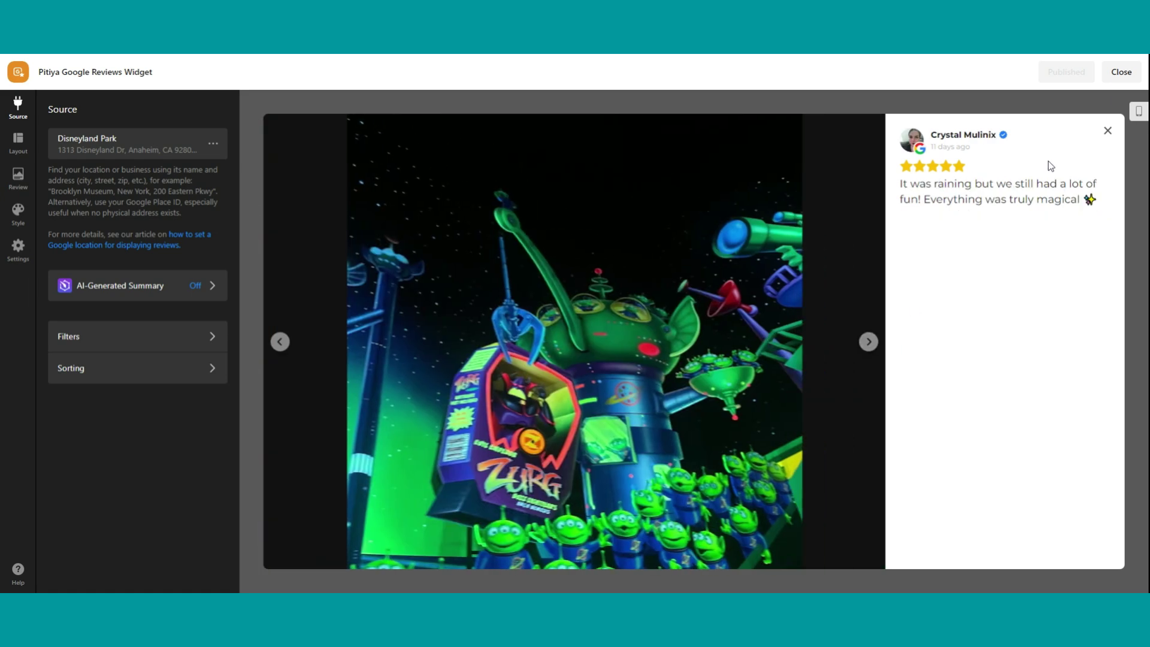
click(1108, 131)
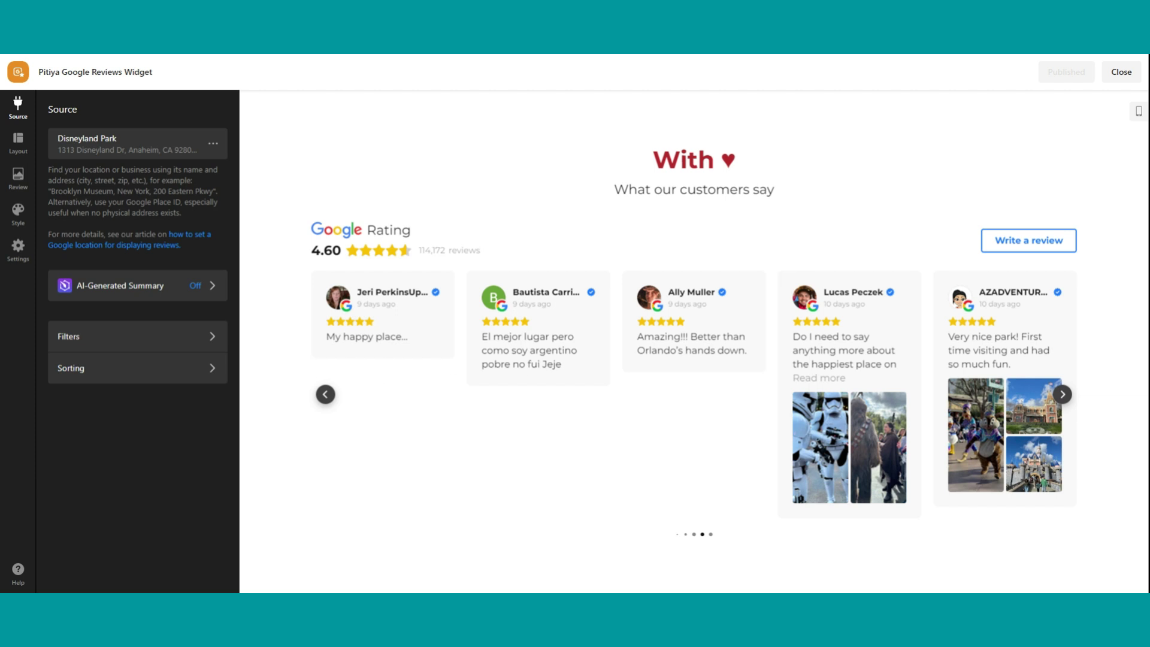
click(1137, 112)
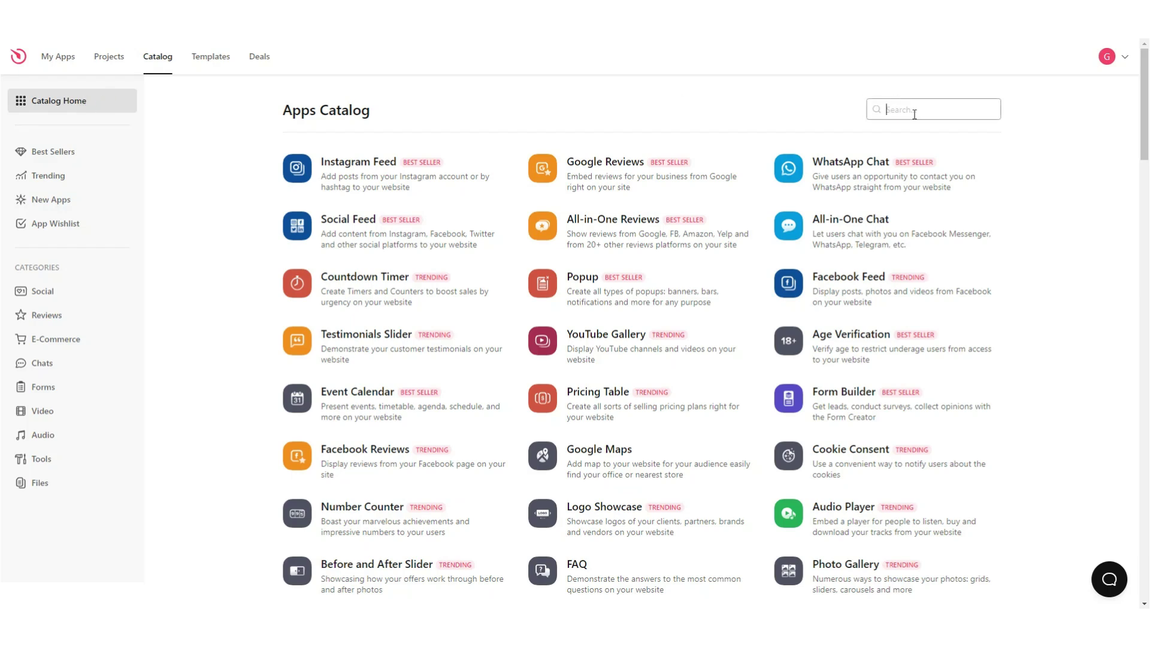
Search the apps catalog for "google" and open the Google Reviews app's template selection
text(google)
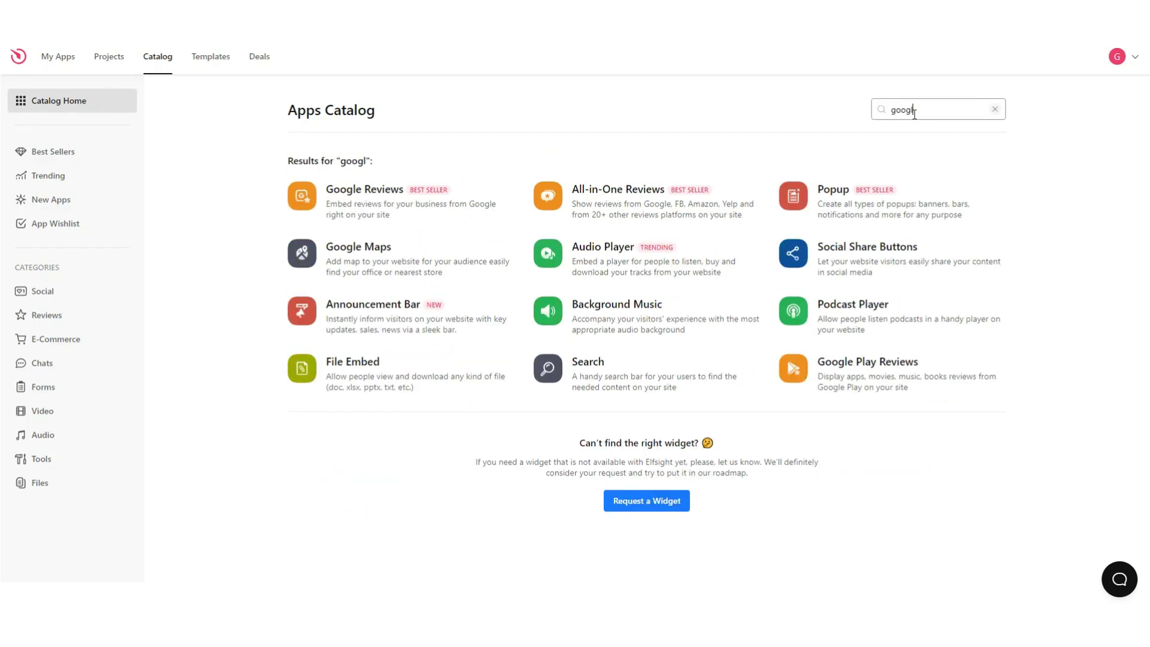
click(452, 219)
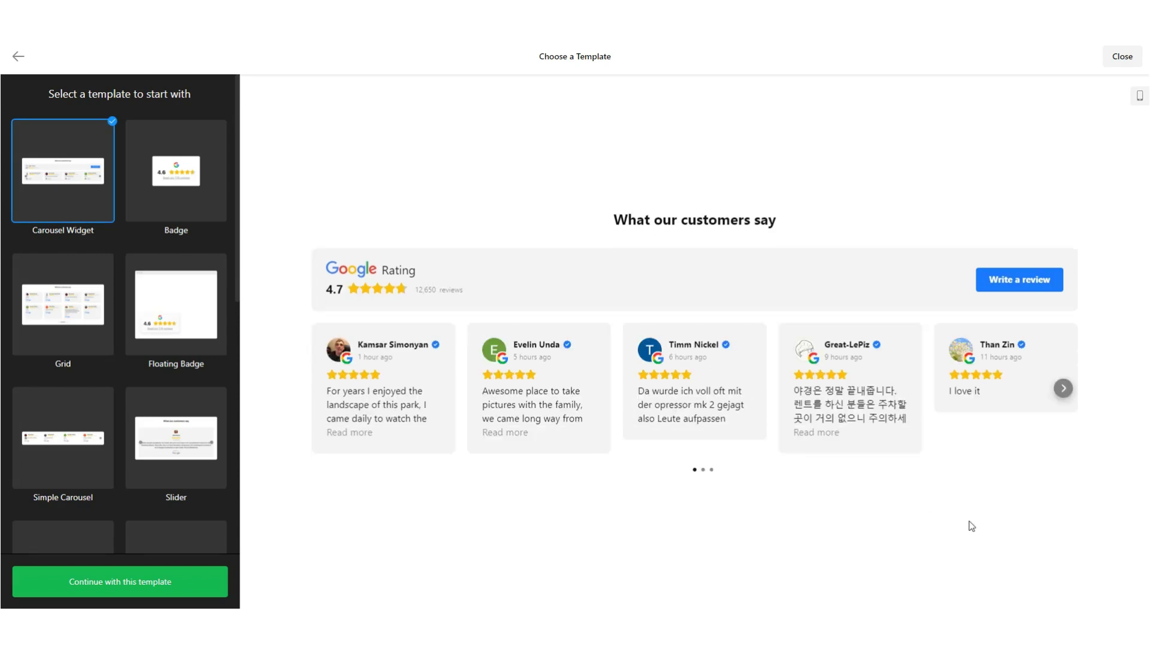
Preview the Carousel Widget template on desktop by paging through its reviews and expanding the truncated ones to full text
click(1063, 388)
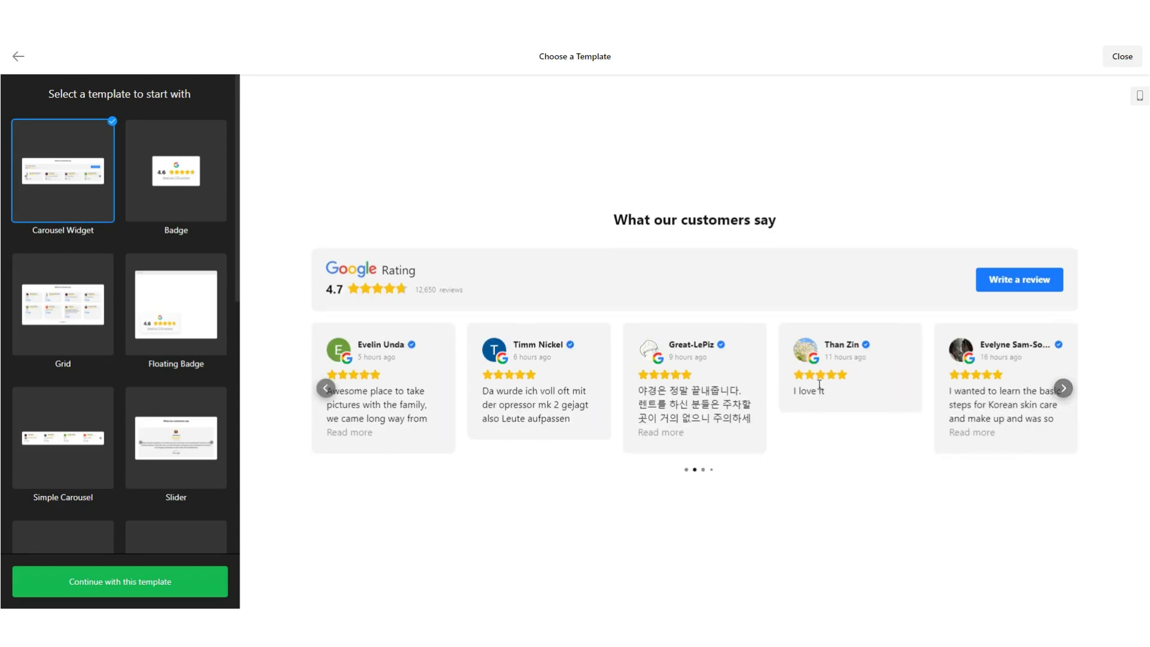
click(1065, 390)
click(825, 434)
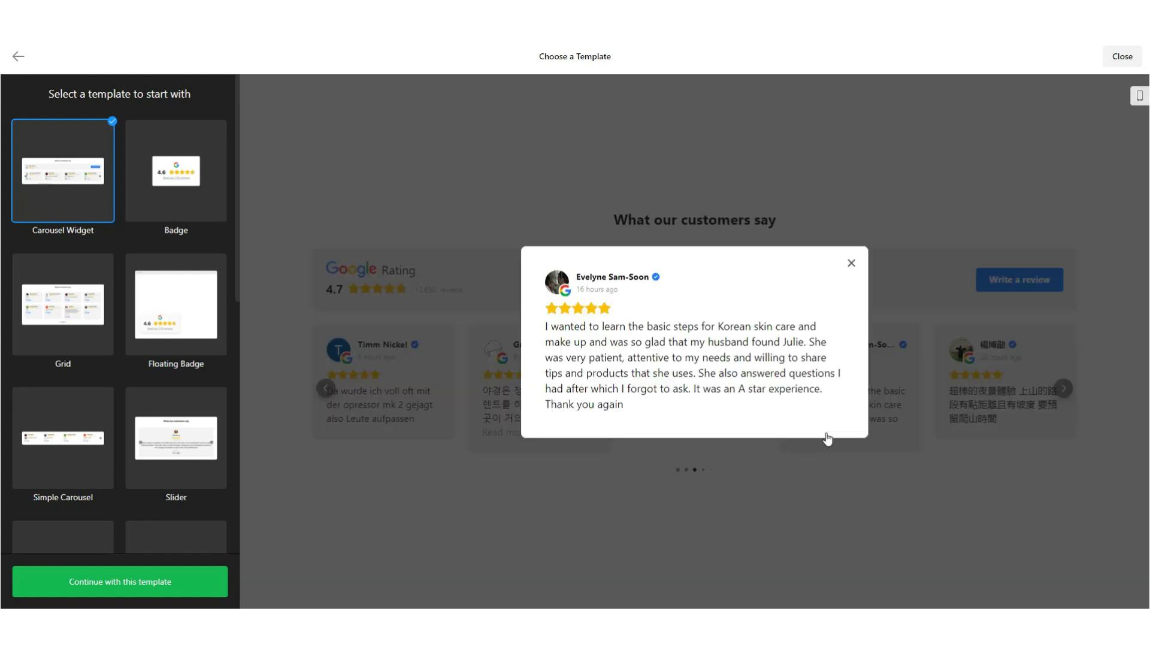
click(942, 384)
click(1063, 389)
click(1062, 389)
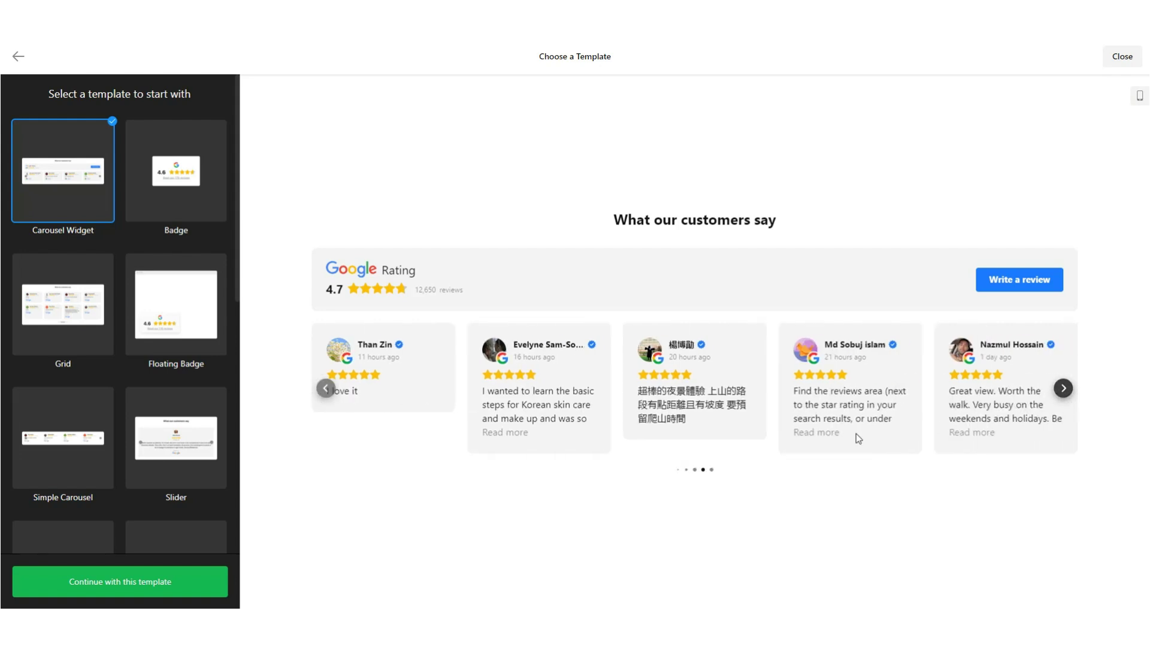
click(815, 433)
click(962, 305)
Check the Carousel Widget template in the mobile preview, paging through reviews and reading one in full, and return to desktop view
click(1139, 97)
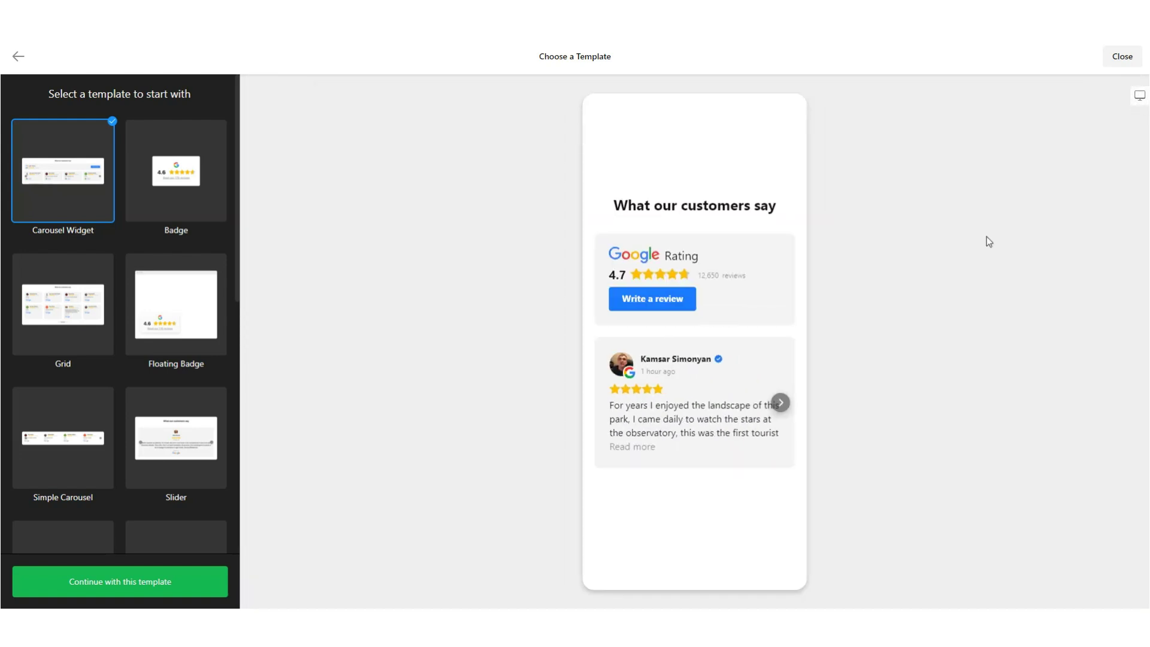
click(780, 403)
click(780, 402)
click(780, 403)
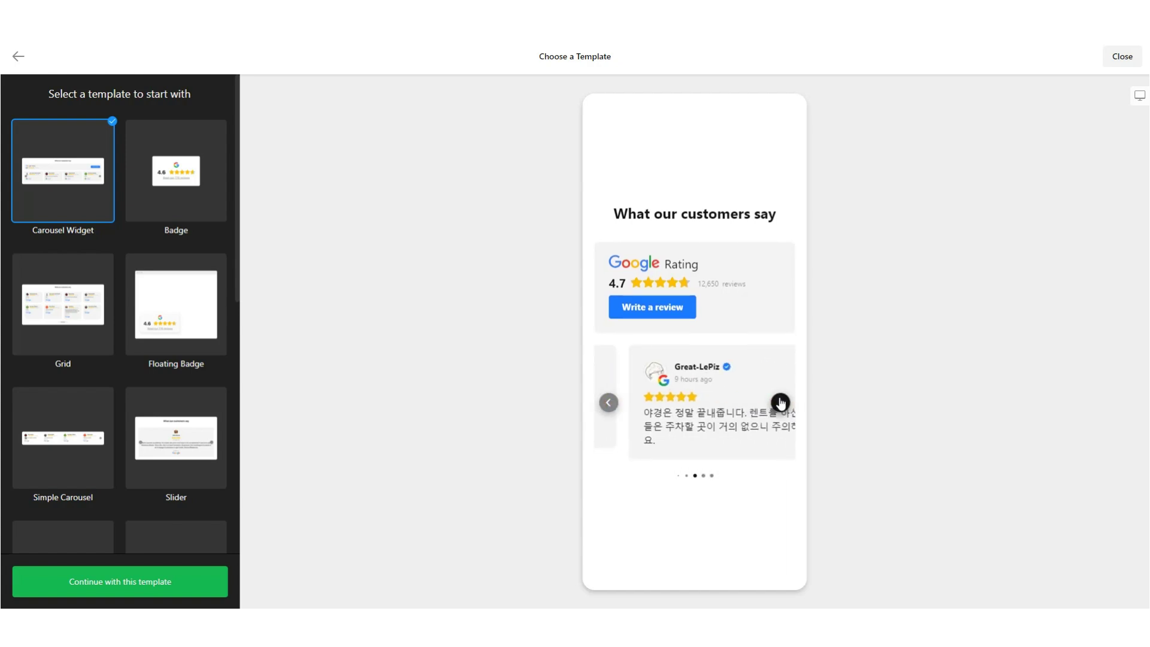
click(781, 403)
click(781, 402)
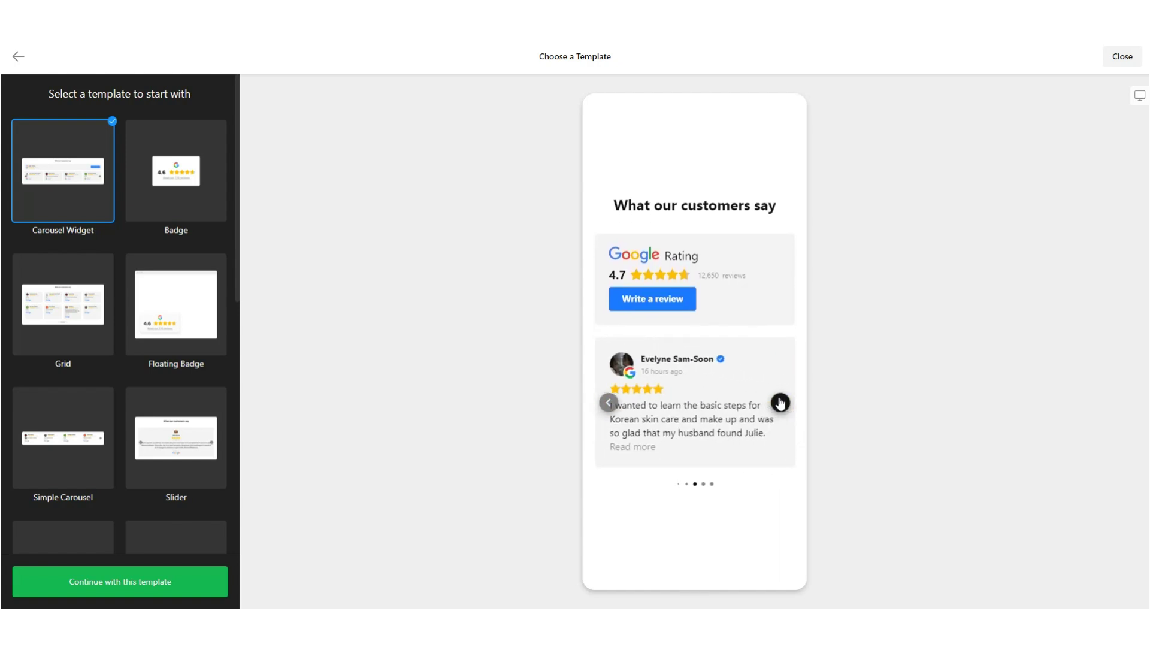
click(631, 452)
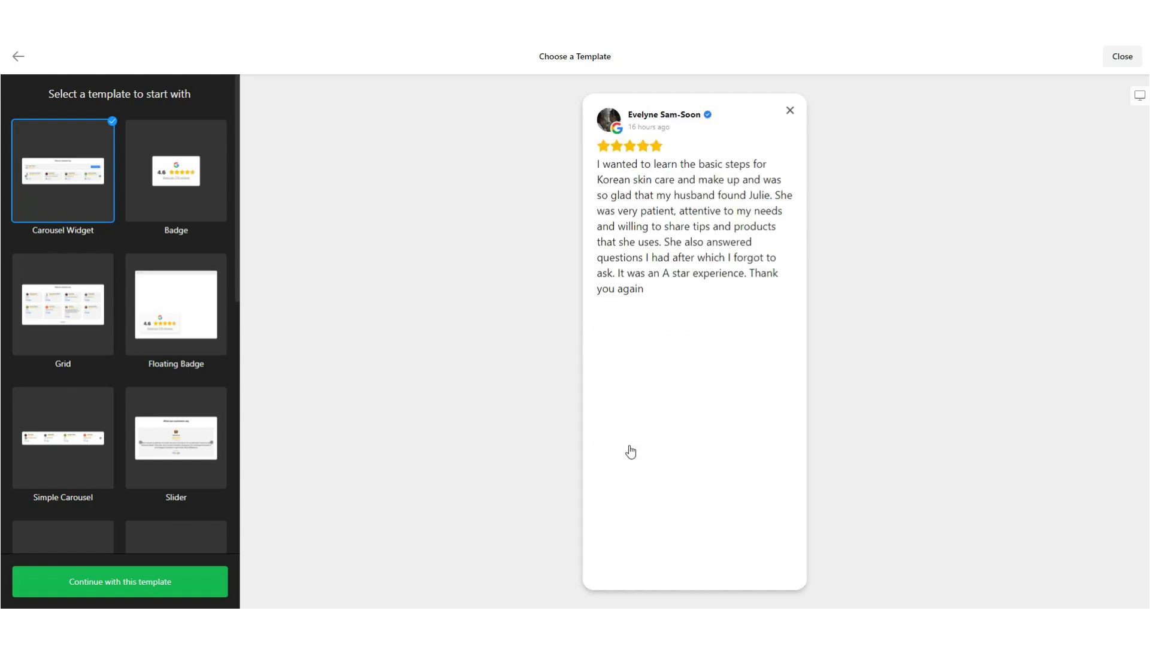
click(790, 111)
click(1140, 97)
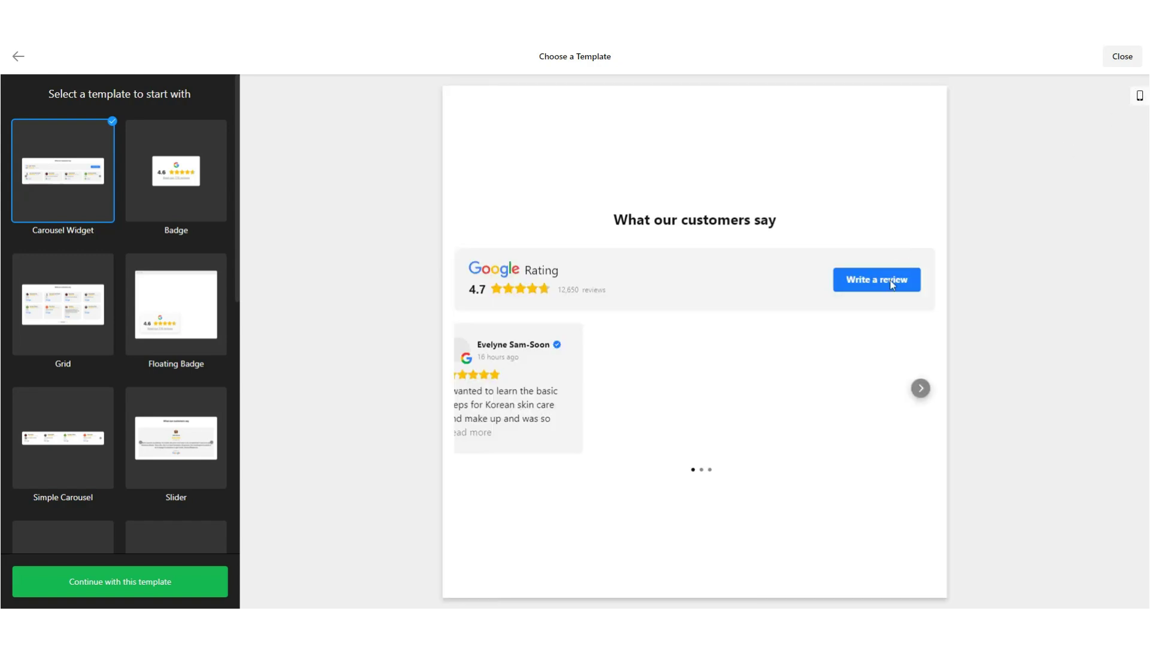
Preview the Badge template by opening its reviews sidebar, expanding a long review, loading more reviews and closing the sidebar
click(192, 176)
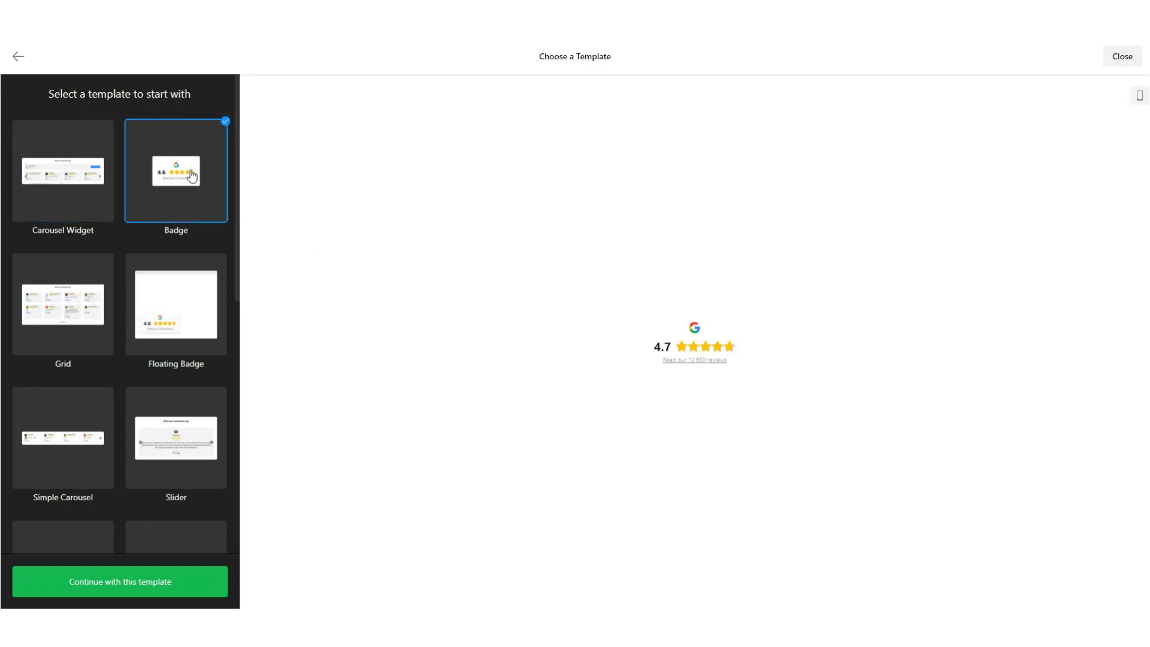
click(687, 338)
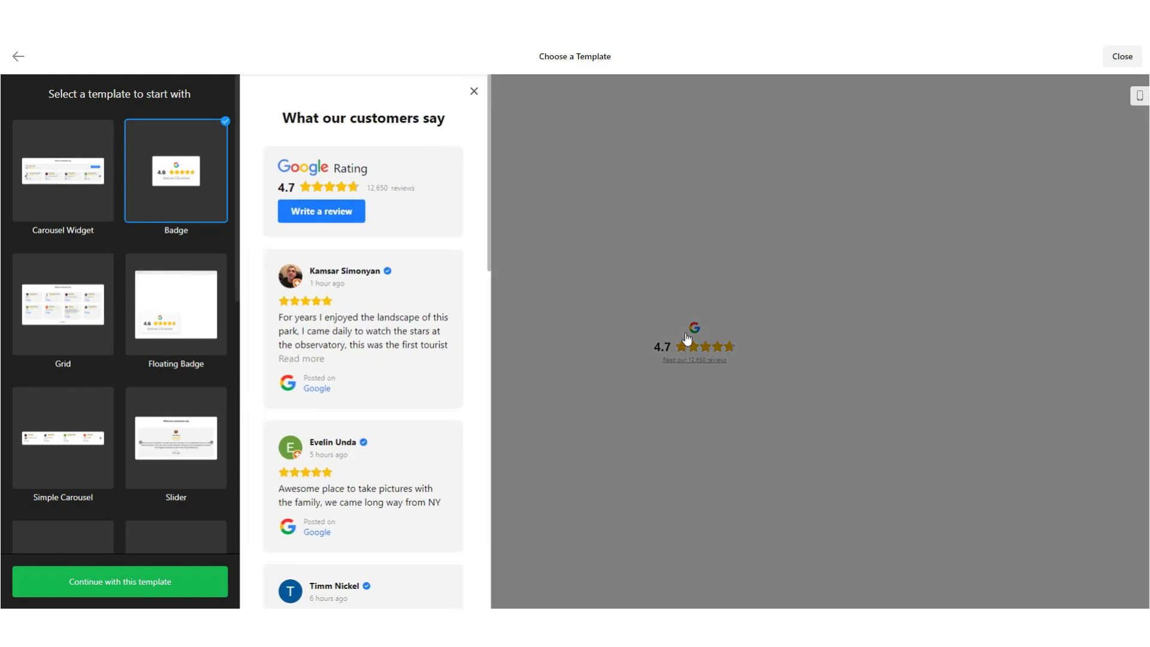
scroll(352, 287, down, 5)
scroll(335, 335, down, 8)
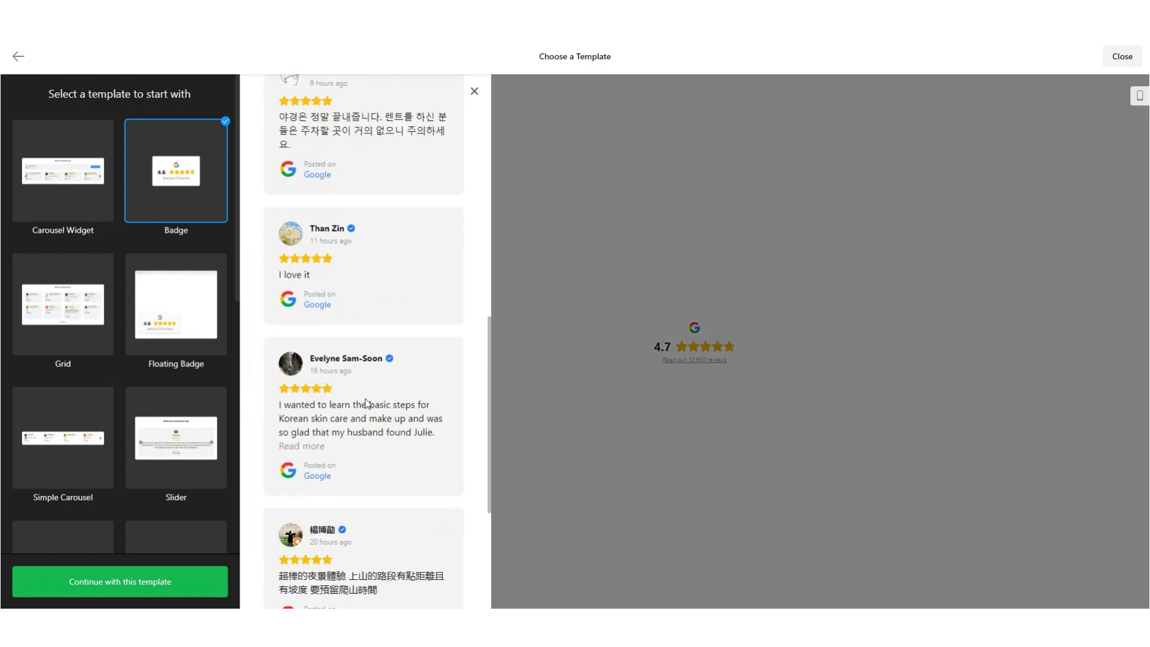
scroll(333, 383, down, 2)
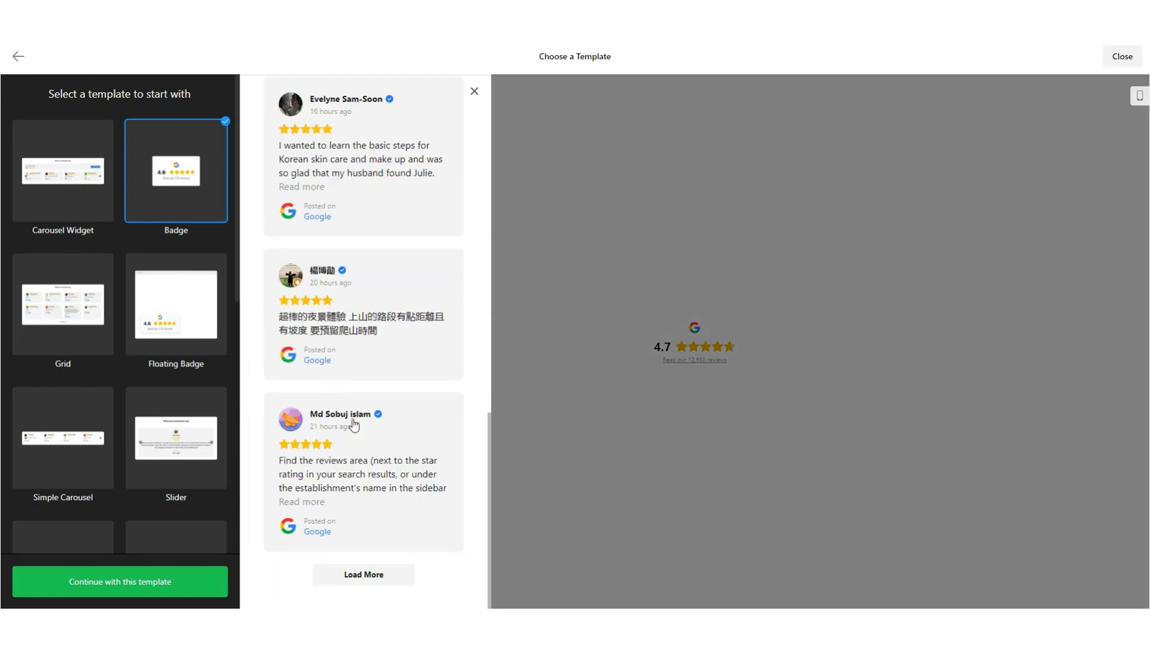
click(310, 503)
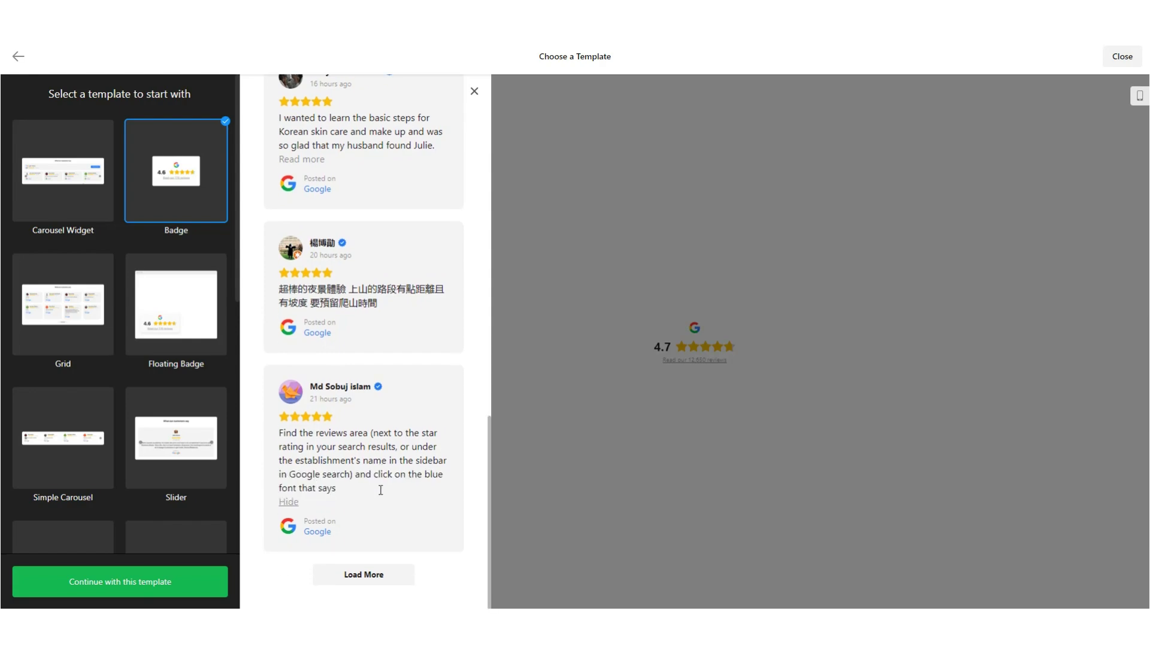
click(369, 574)
scroll(398, 511, down, 15)
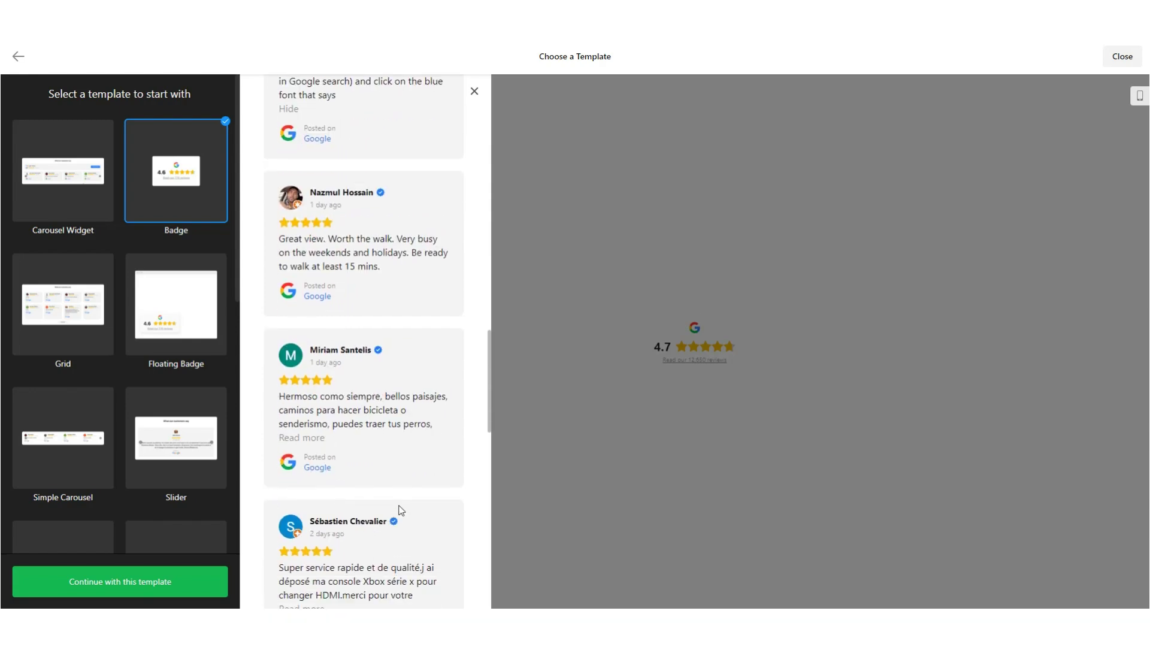
click(474, 91)
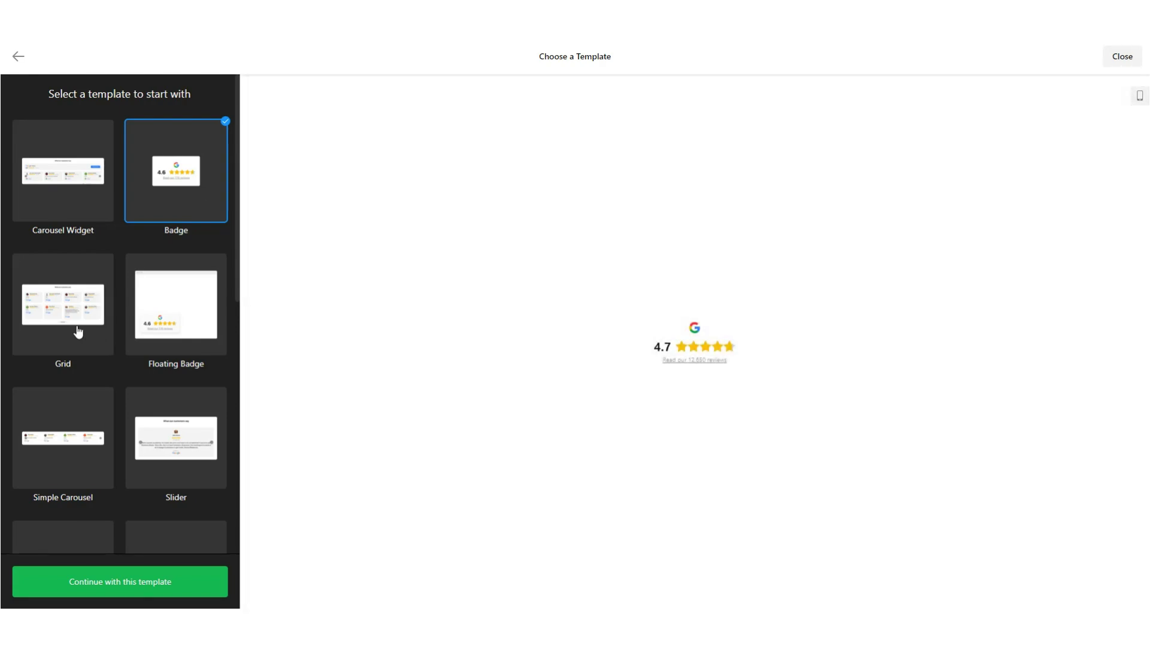
Preview the Grid template, loading more reviews twice and checking its mobile view before returning to desktop
click(76, 332)
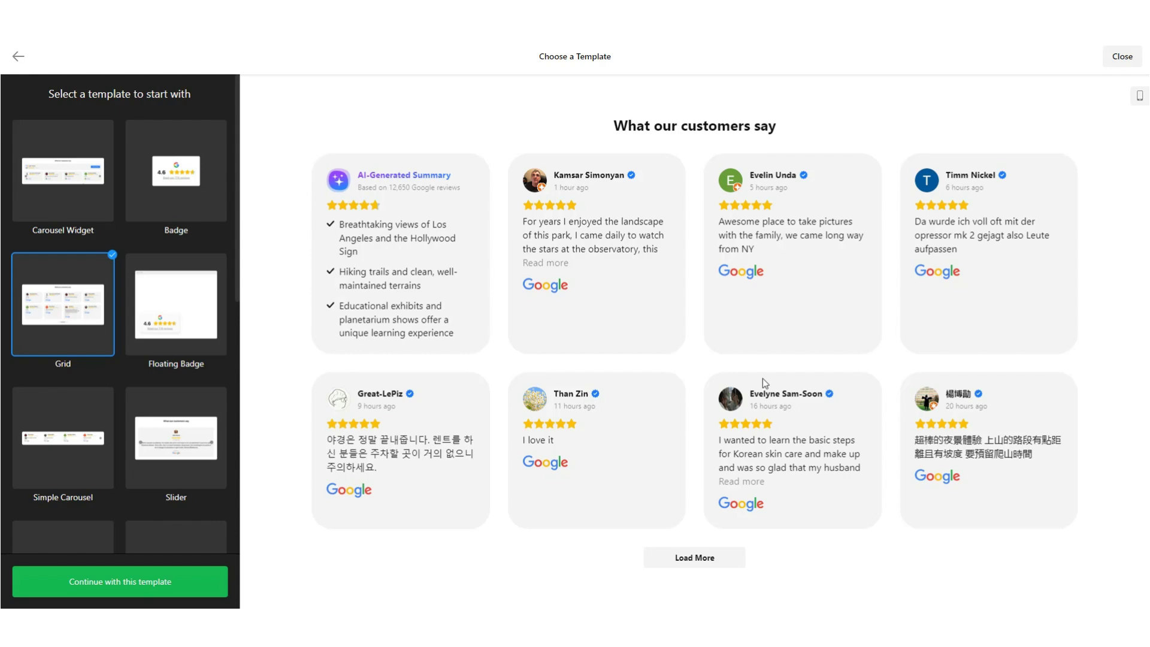
click(695, 558)
scroll(891, 440, down, 5)
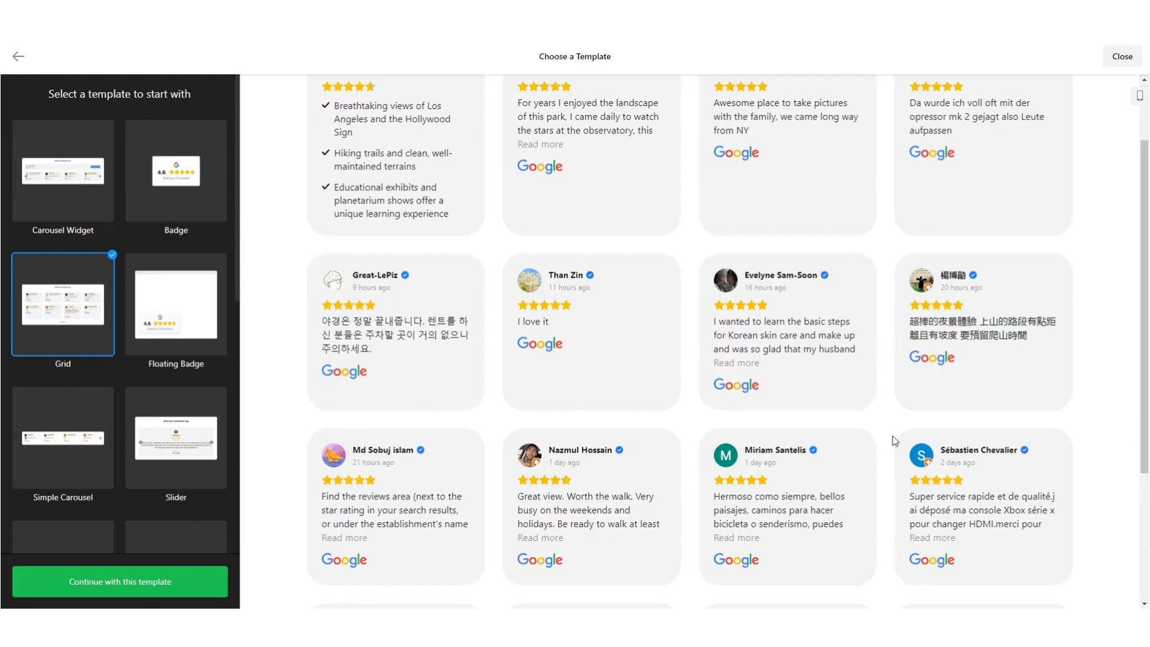
click(680, 588)
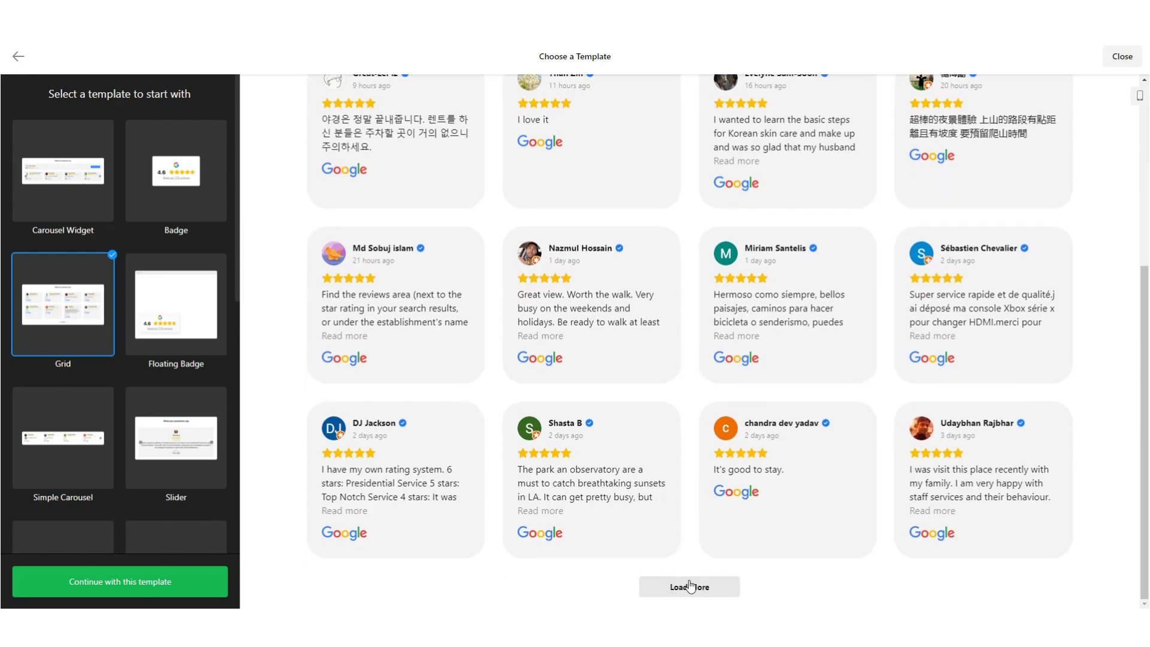
scroll(912, 437, down, 4)
scroll(912, 438, down, 1)
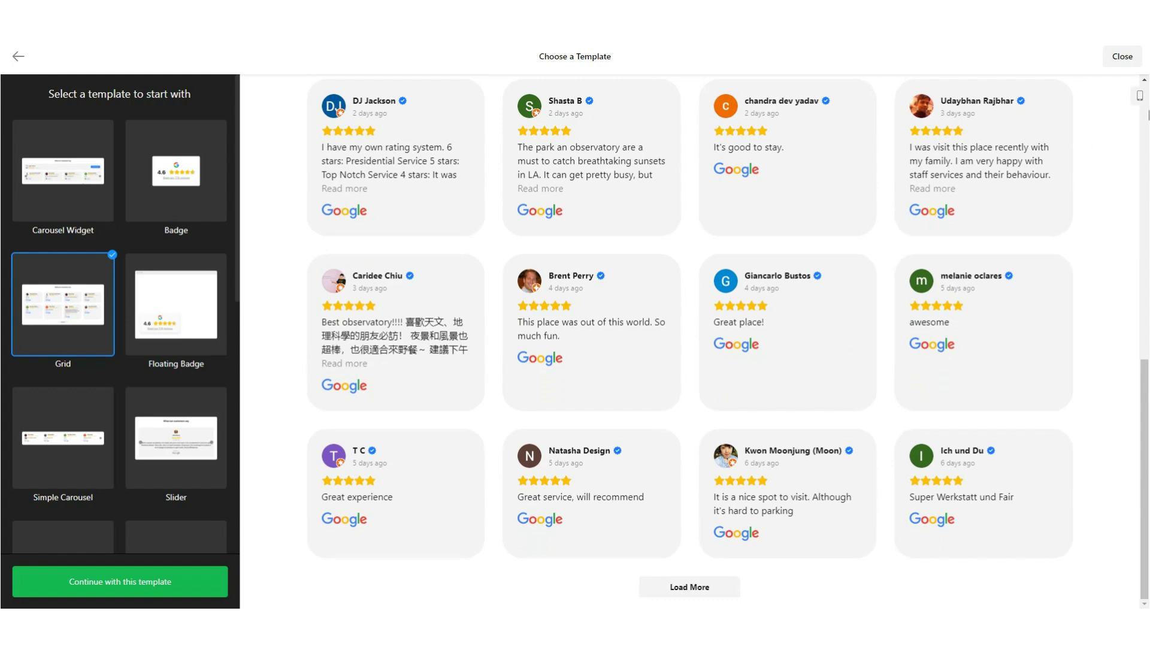
click(1140, 96)
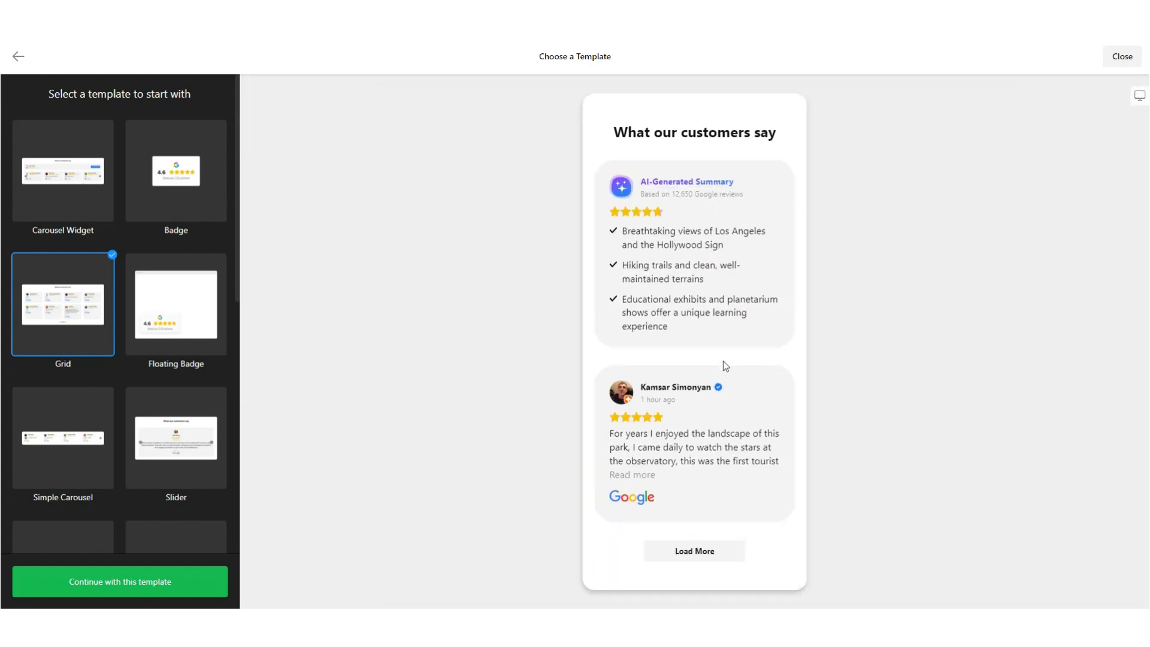
click(1141, 97)
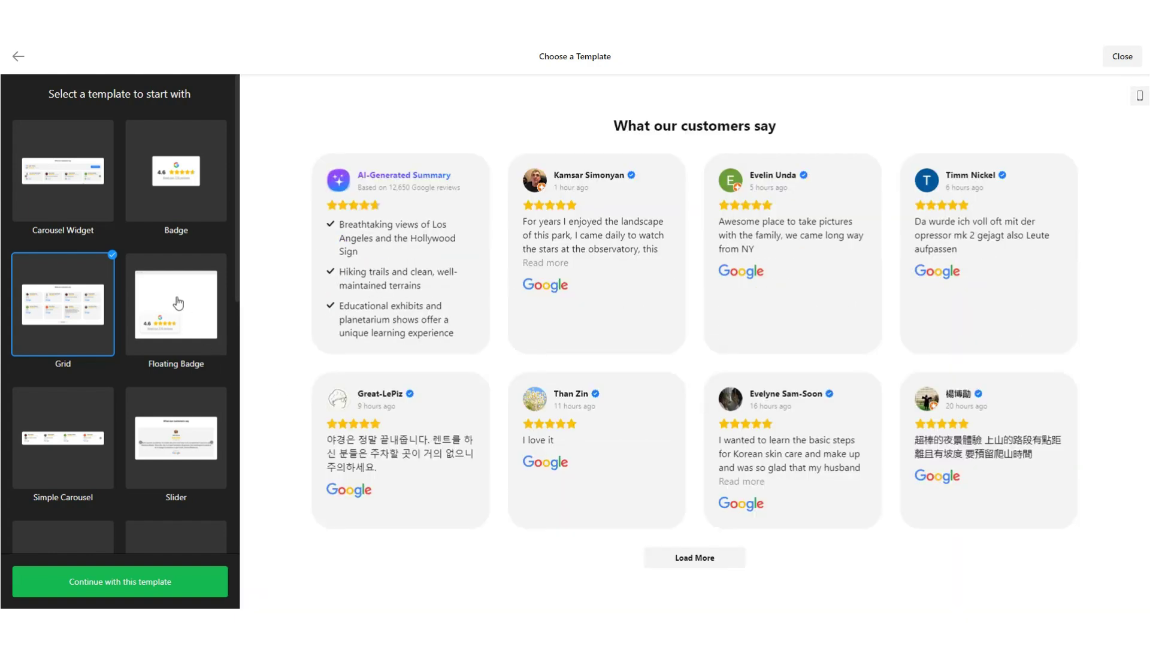
Preview the Floating Badge template on desktop and mobile, opening and closing its reviews sidebar in both, and return to desktop view
click(179, 304)
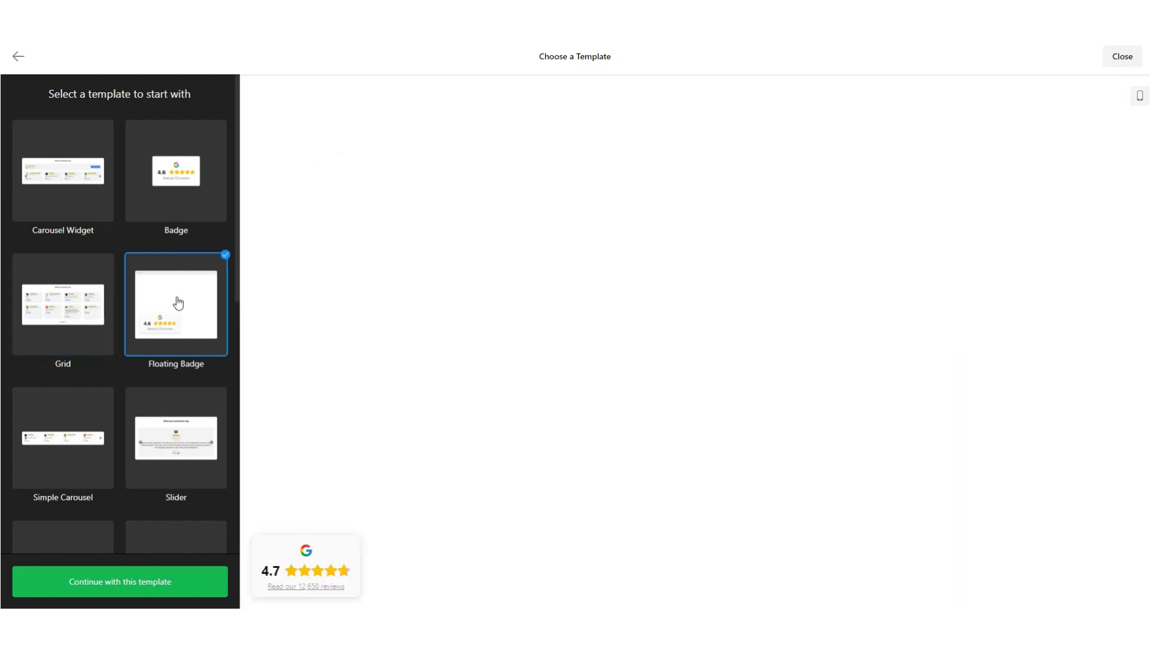
click(330, 573)
click(1141, 98)
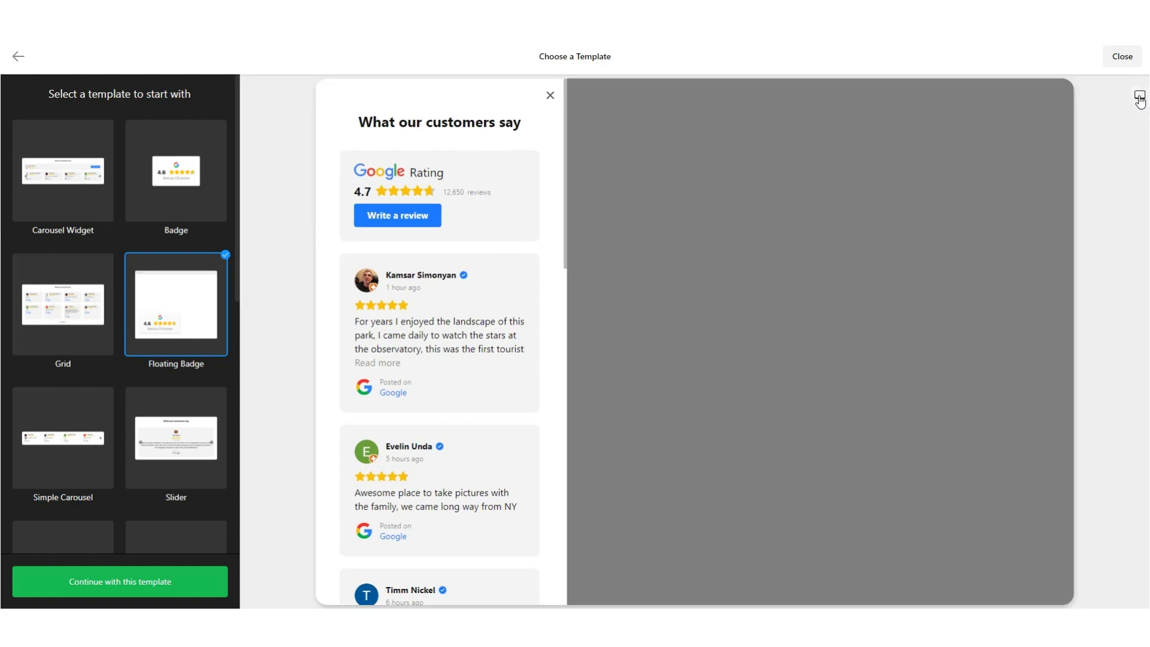
click(773, 118)
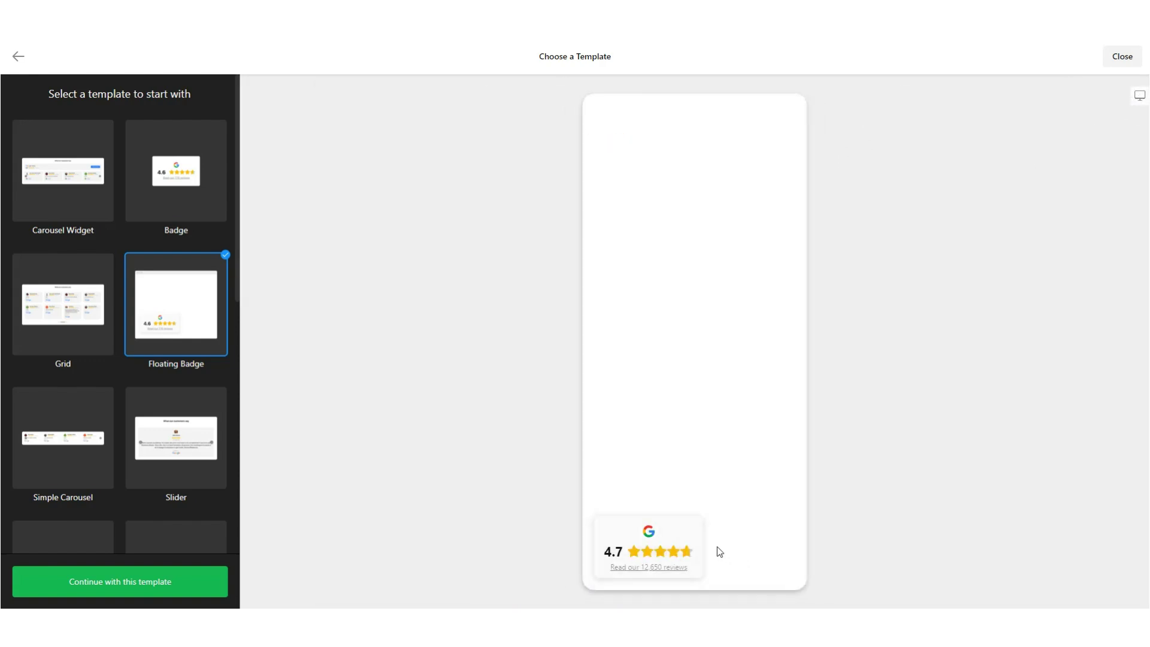
click(666, 552)
scroll(713, 446, down, 10)
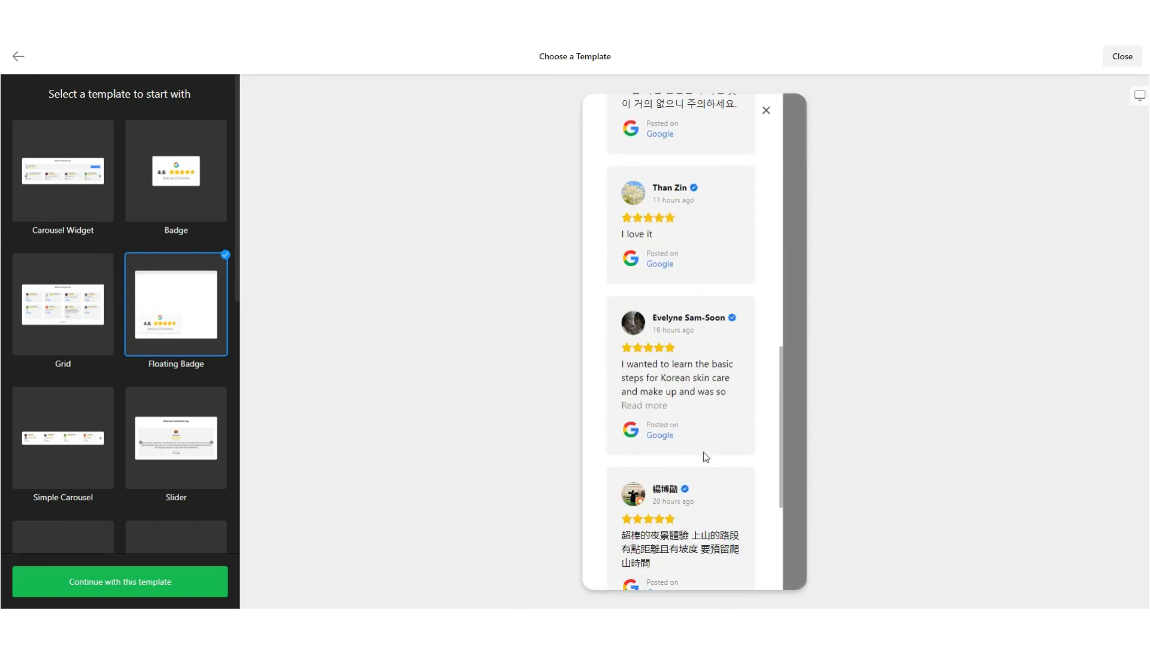
click(766, 111)
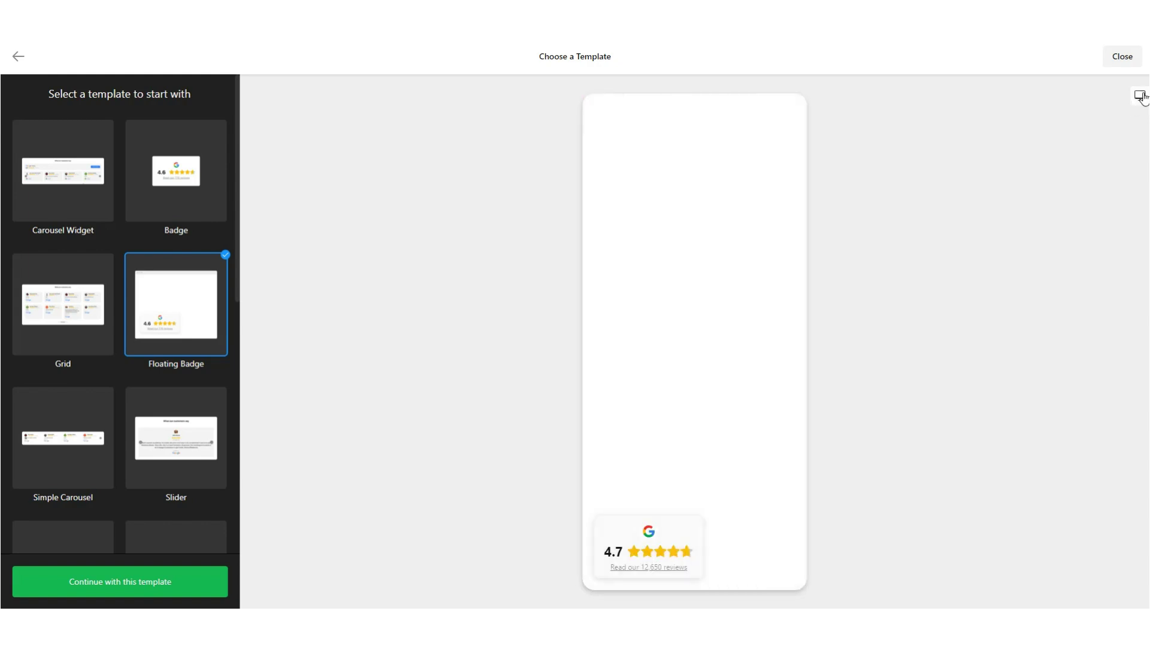
click(1140, 96)
Preview the Simple Carousel and Slider templates by paging through their reviews, and check the Slider in mobile view before returning to desktop
click(91, 438)
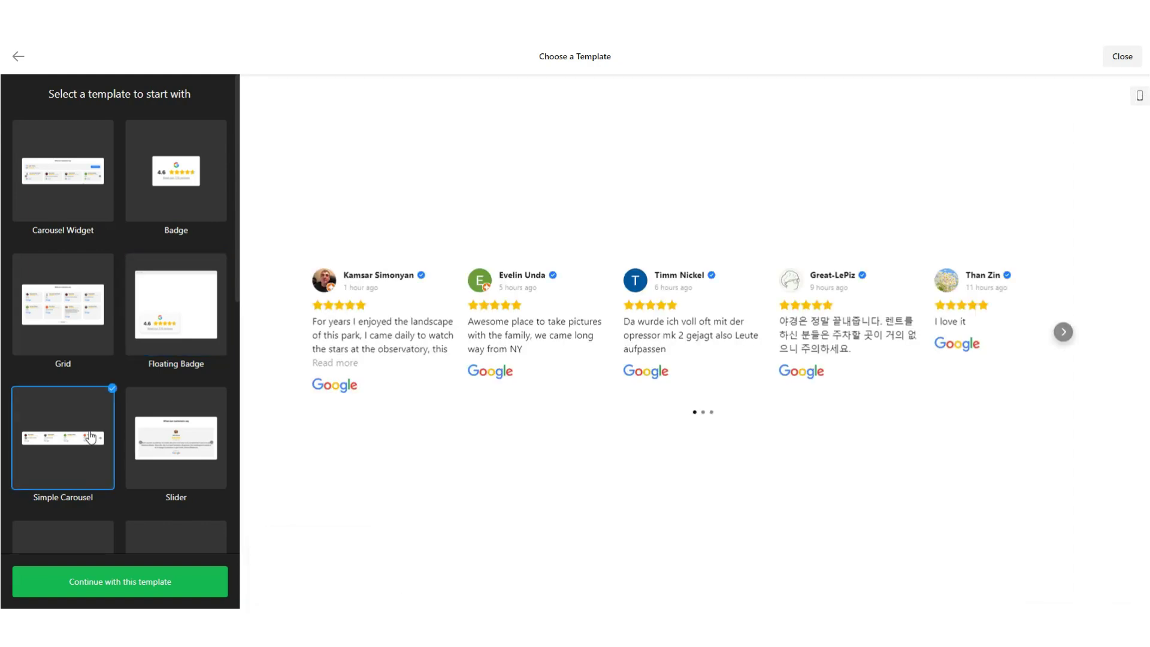
click(1063, 332)
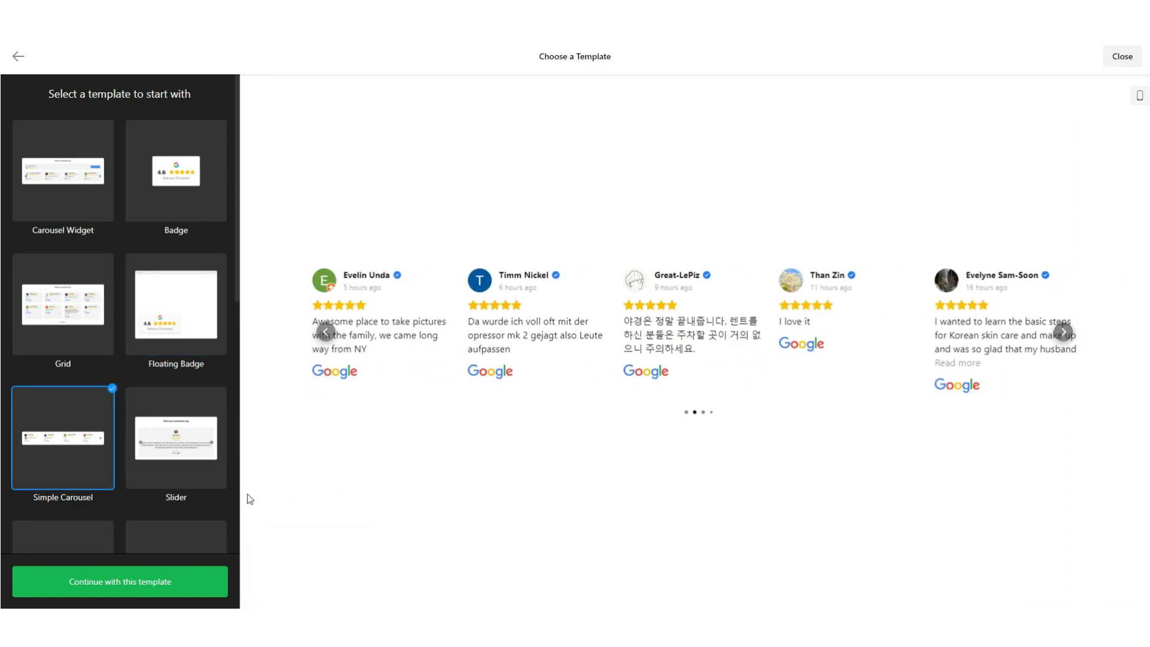
click(178, 457)
click(921, 360)
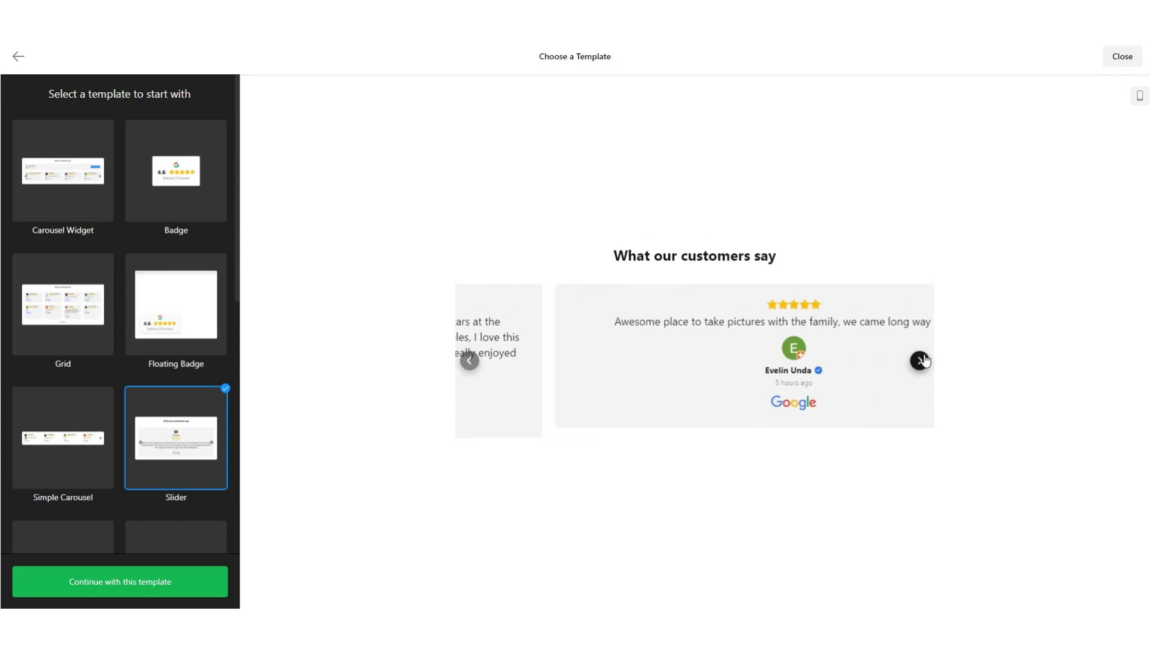
click(921, 360)
click(1139, 96)
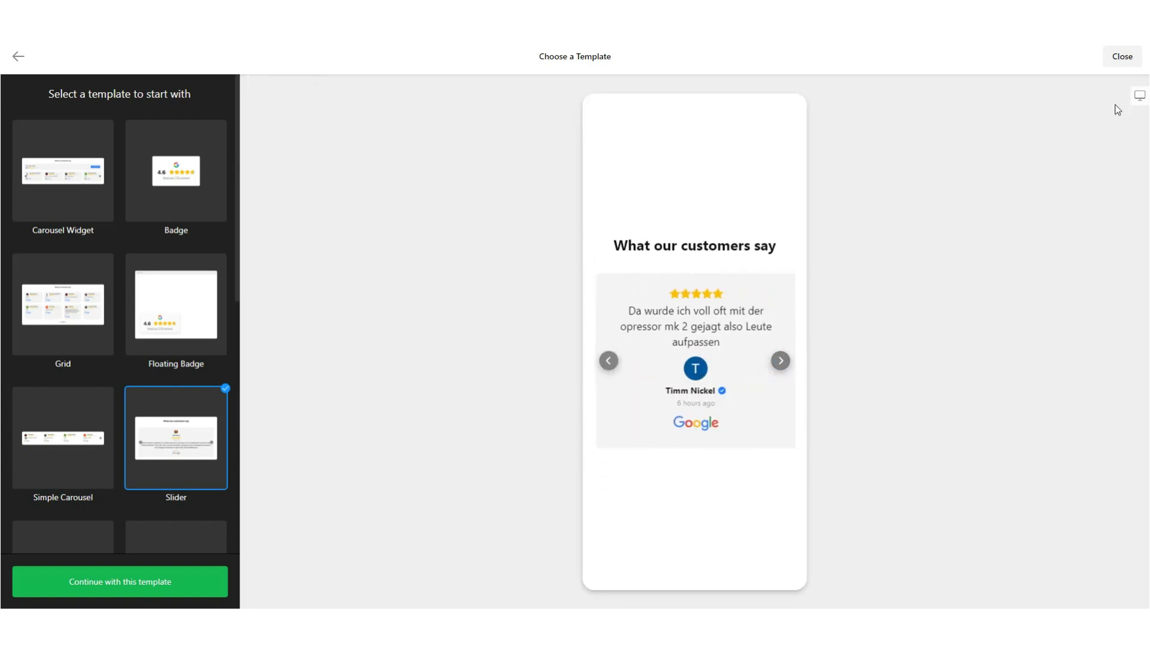
click(1139, 96)
Preview the Carousel with Photos template on desktop by opening a night-view review's photos and paging through them
scroll(101, 322, down, 5)
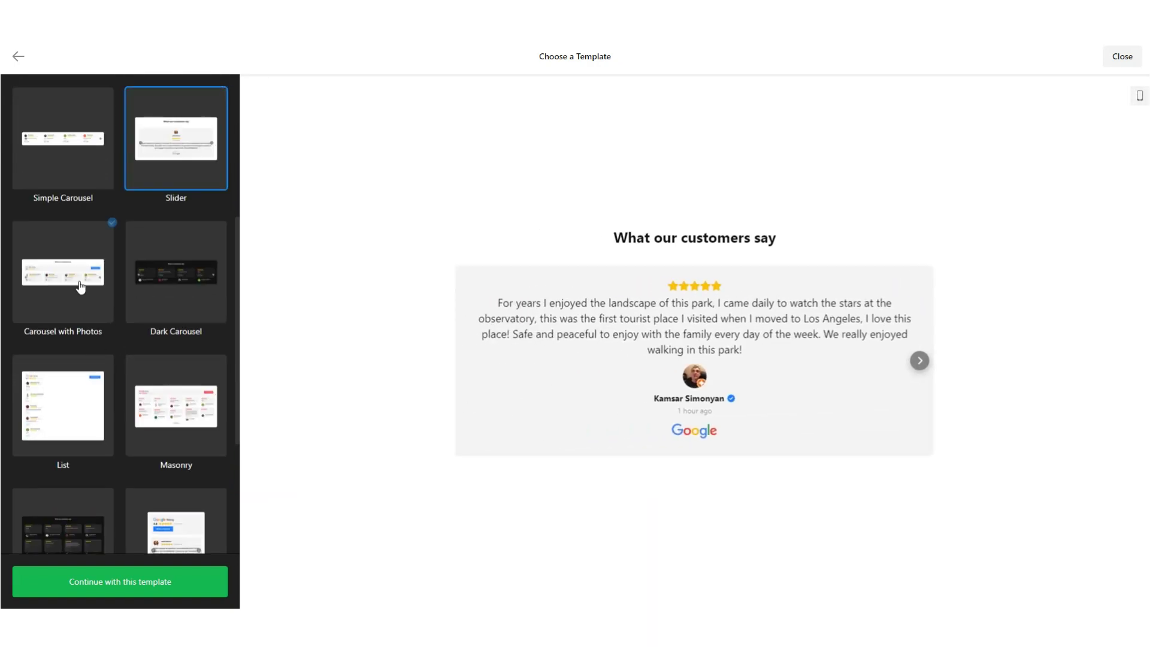
click(91, 289)
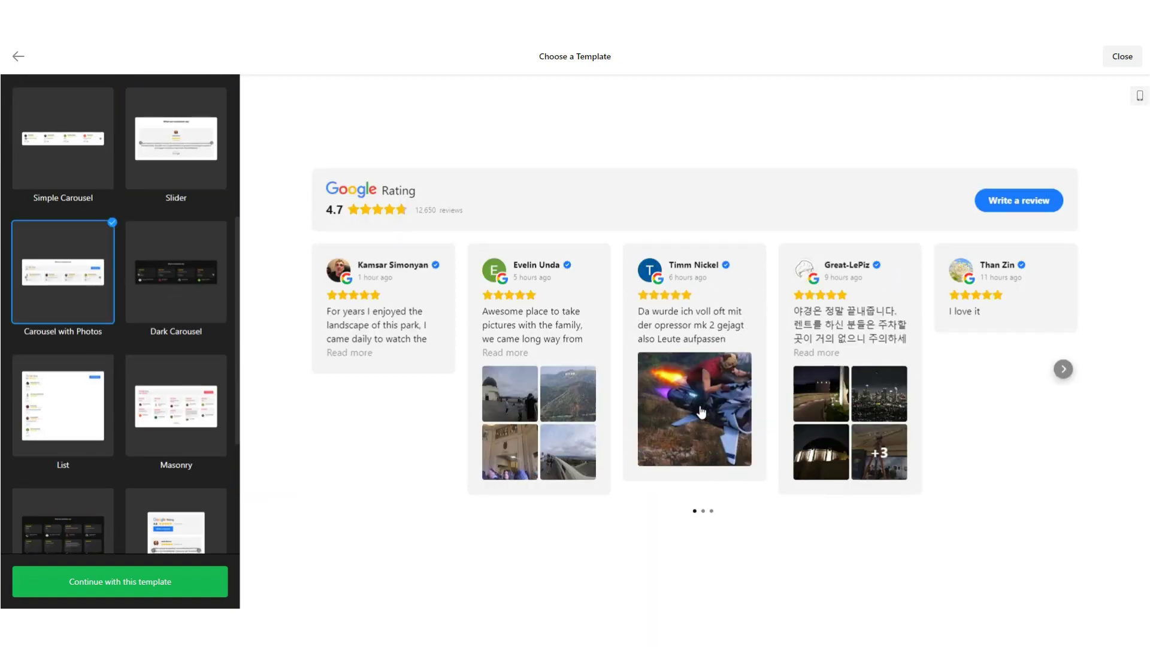
click(829, 390)
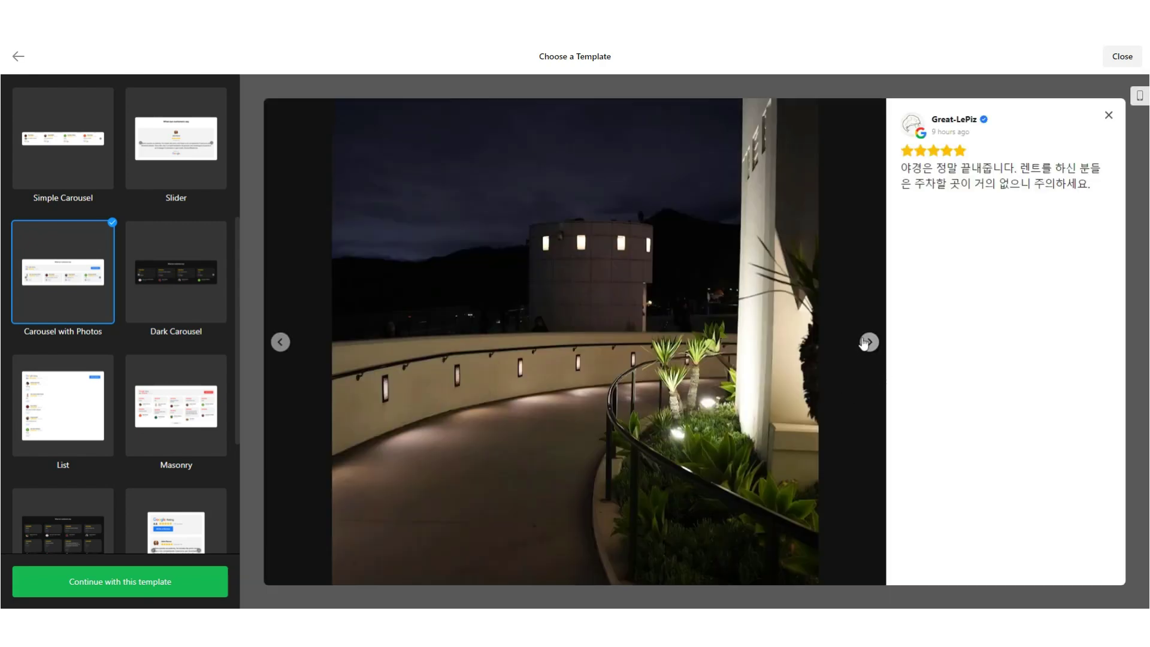
click(869, 342)
click(869, 342)
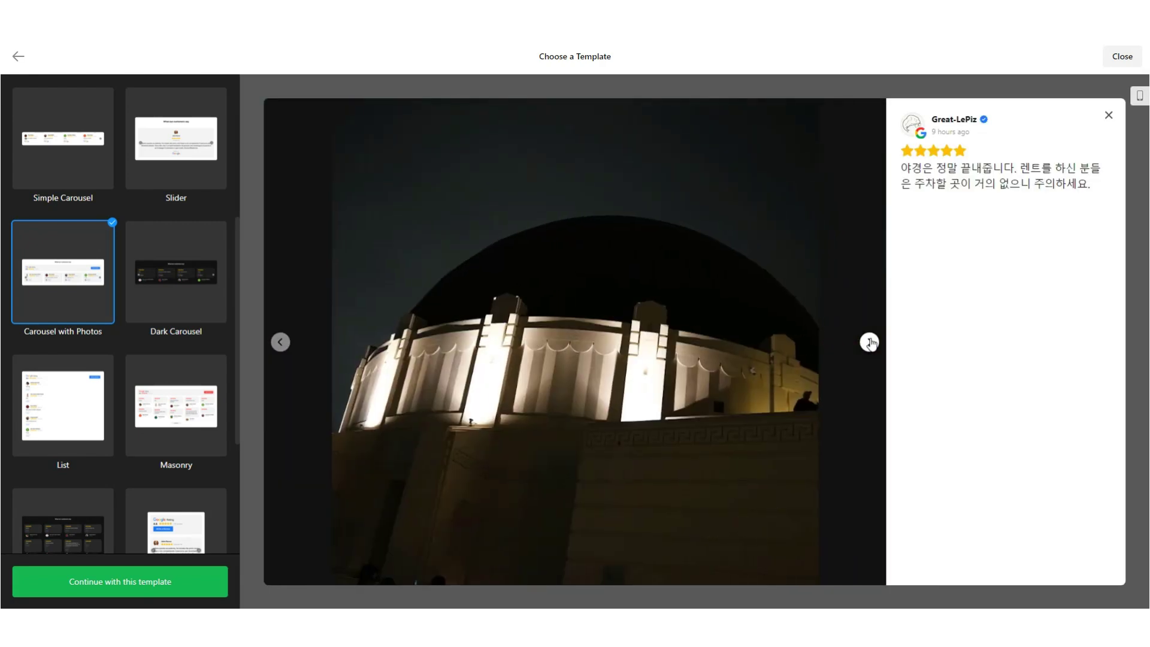
click(870, 342)
click(869, 342)
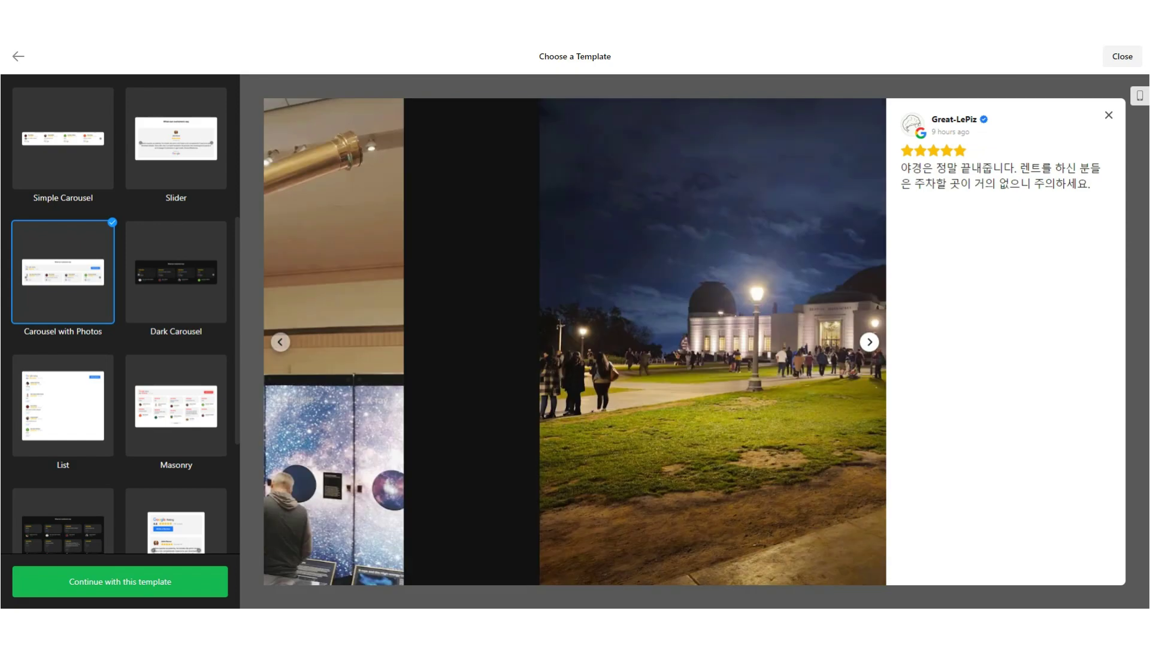
Check the open photo viewer of Carousel with Photos in mobile view, browse further photos and close the viewer
click(1139, 97)
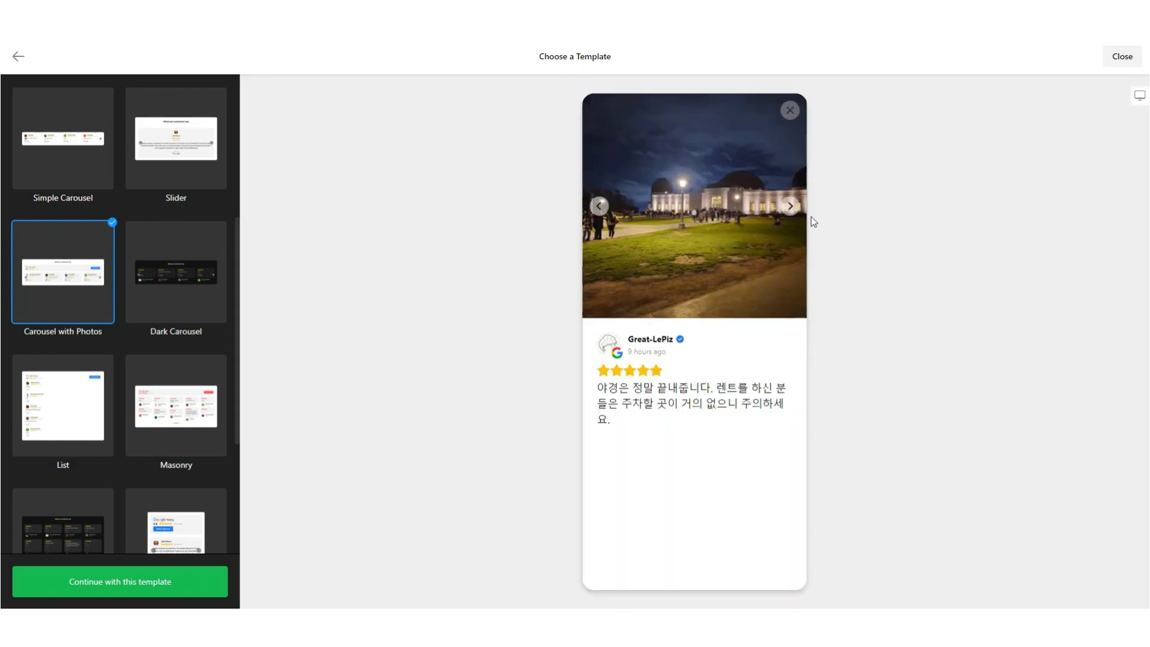
click(791, 210)
click(790, 206)
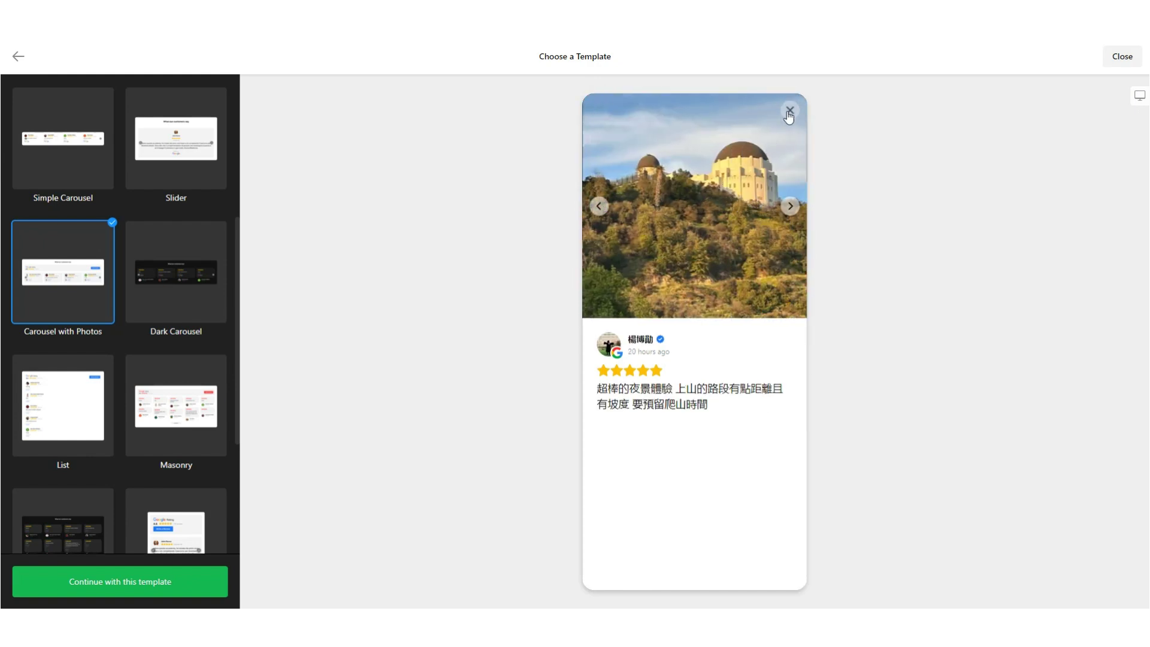
click(790, 110)
Page through the Carousel with Photos reviews in the mobile preview up to the review with observatory photos
click(782, 385)
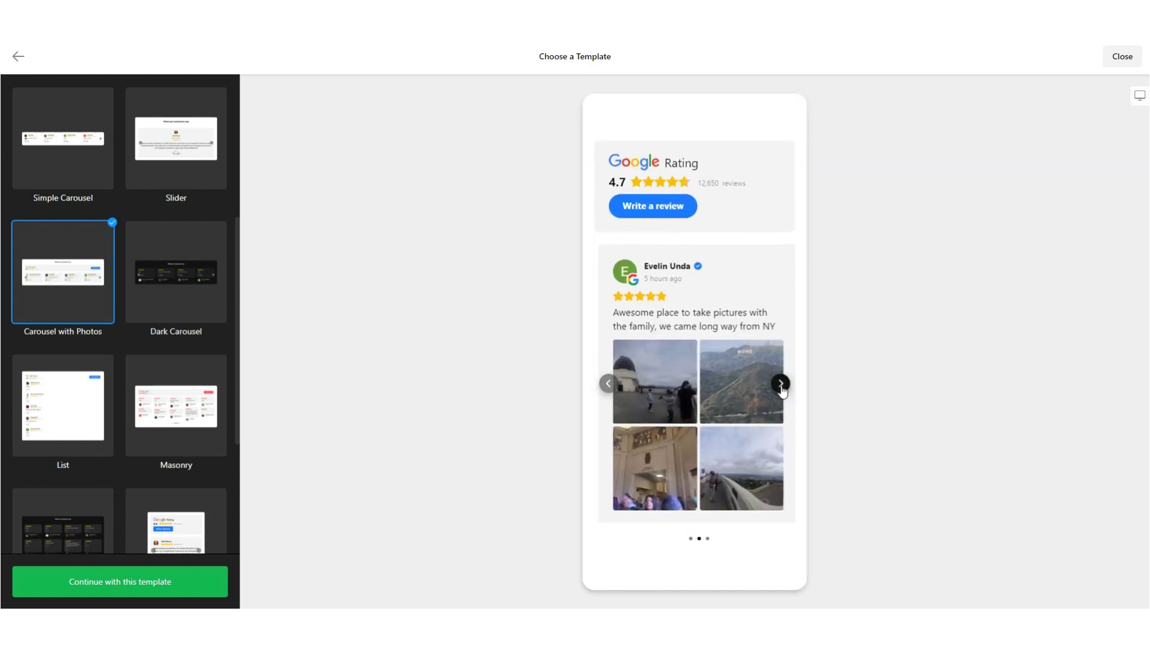
click(781, 385)
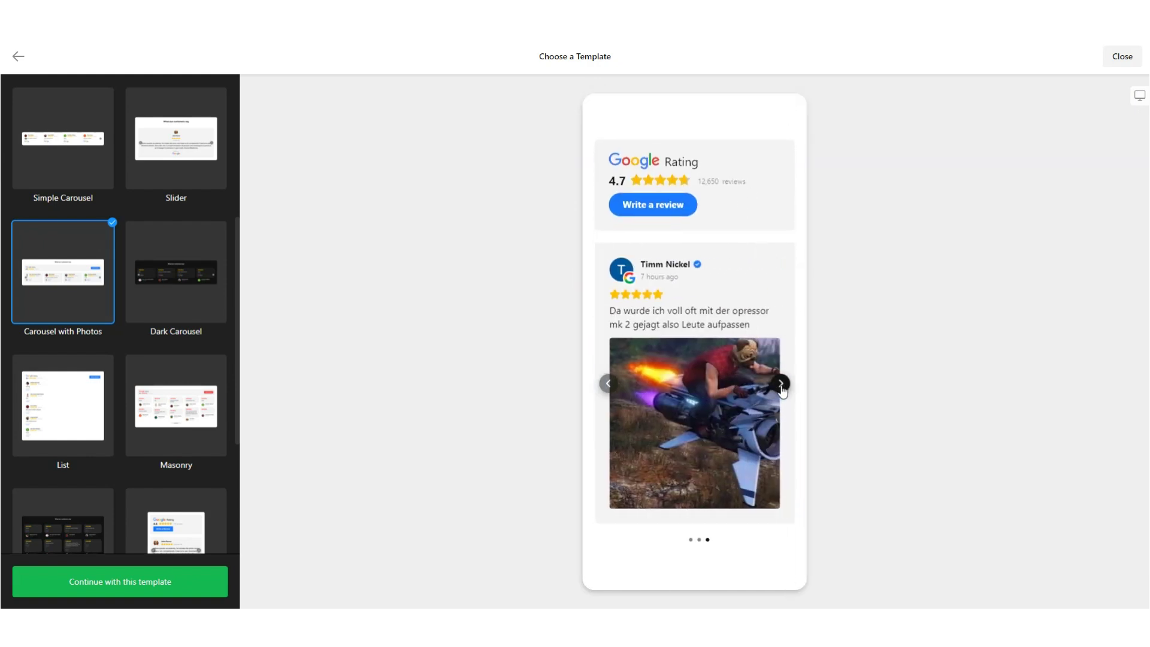
click(780, 384)
click(781, 384)
click(781, 384)
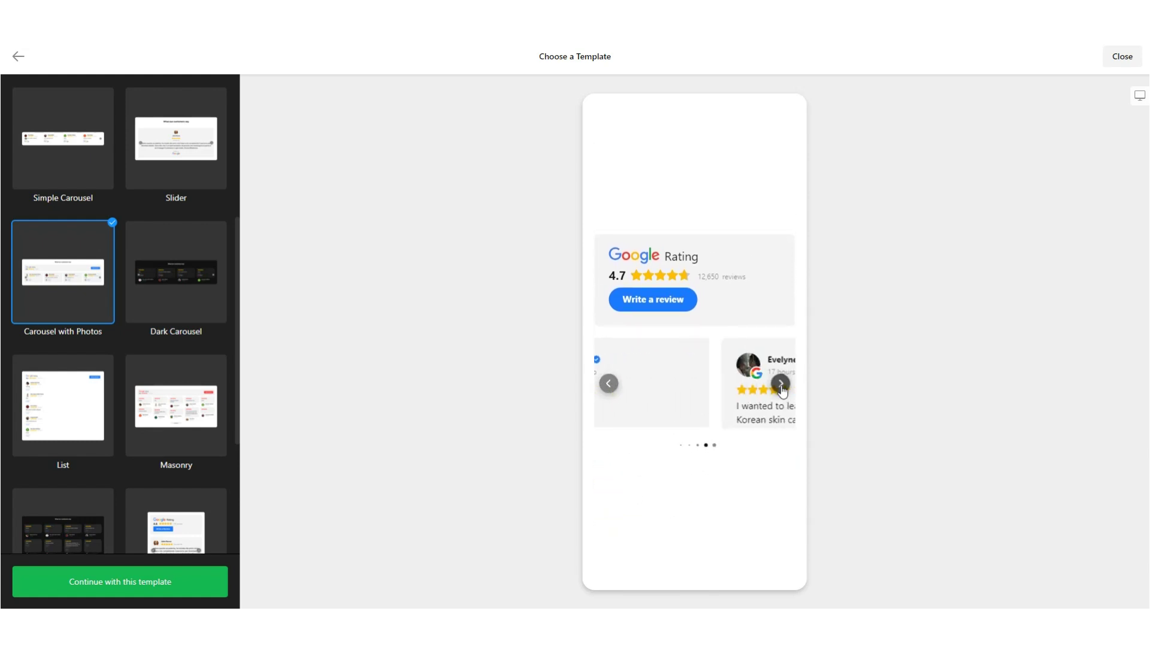
click(781, 384)
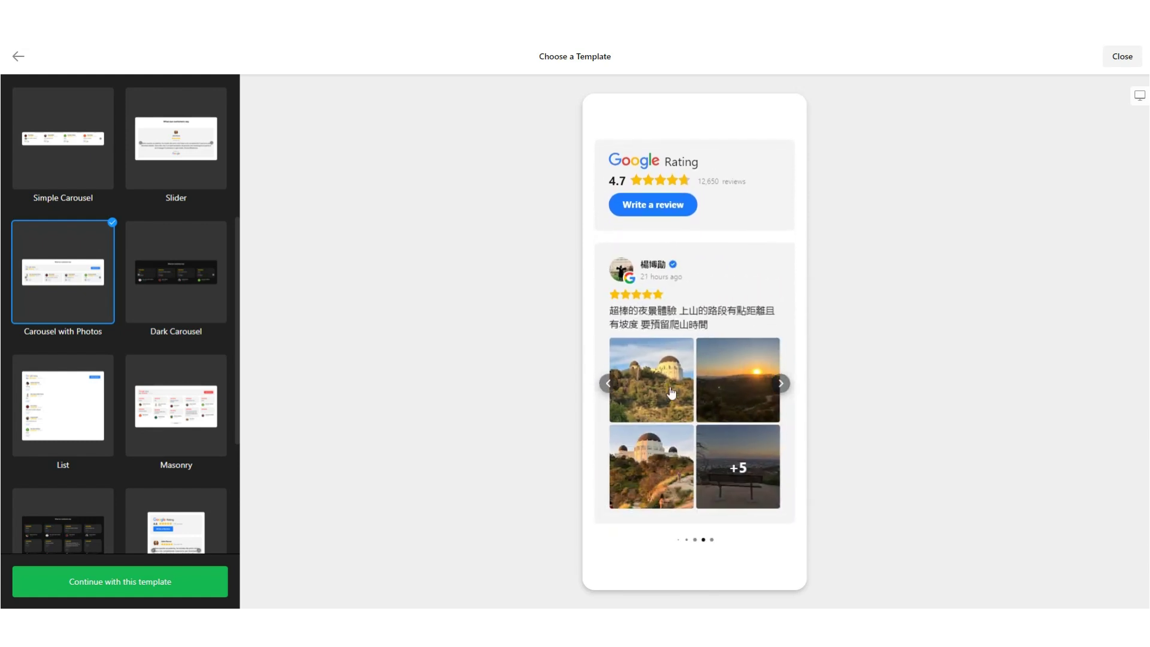
Open the observatory review's photos in the mobile preview, page through them, close the viewer and return to desktop view
click(695, 391)
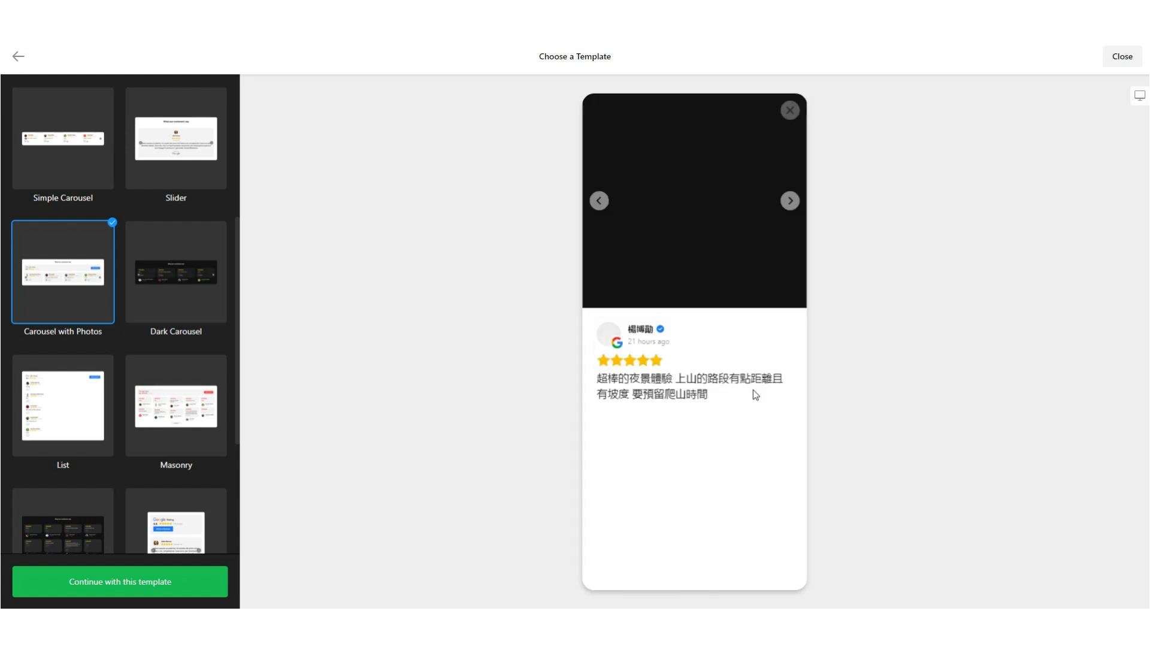
click(790, 207)
click(790, 207)
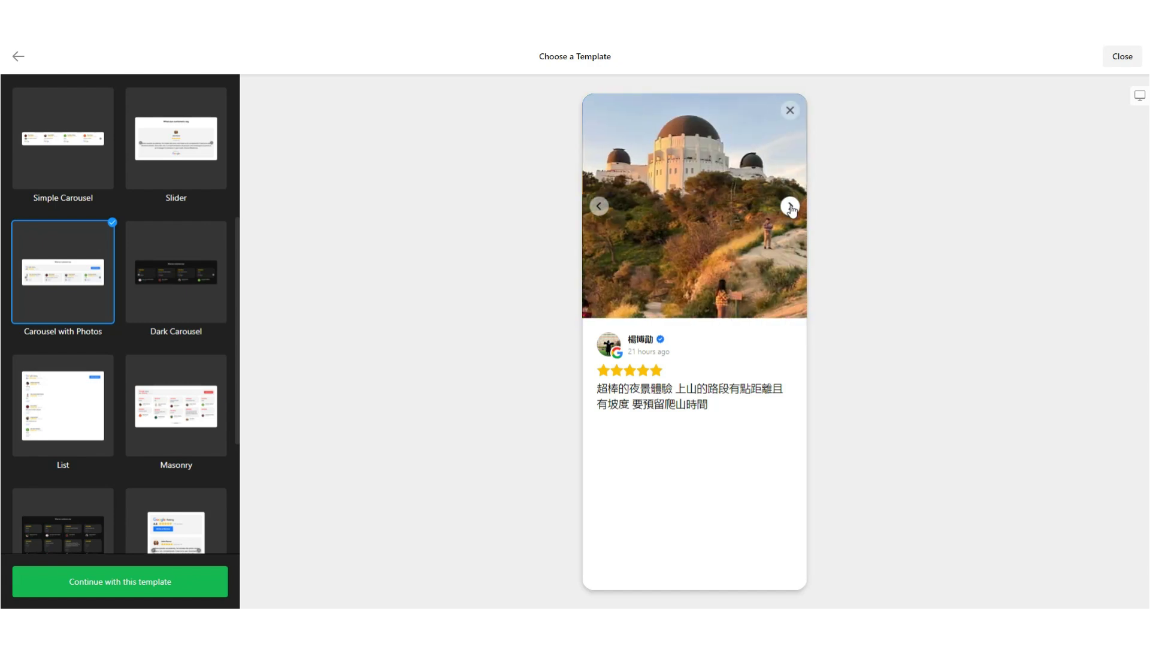
click(791, 207)
click(789, 112)
click(1134, 102)
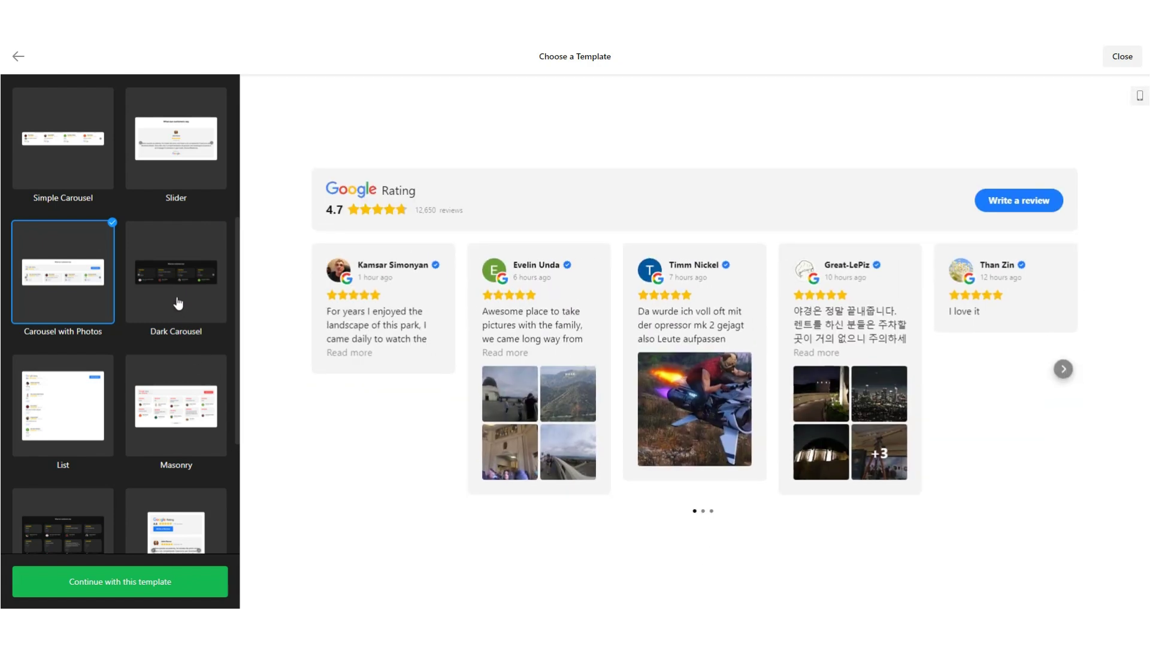
Preview the Dark Carousel template by paging through its reviews and checking its mobile view before returning to desktop
click(178, 304)
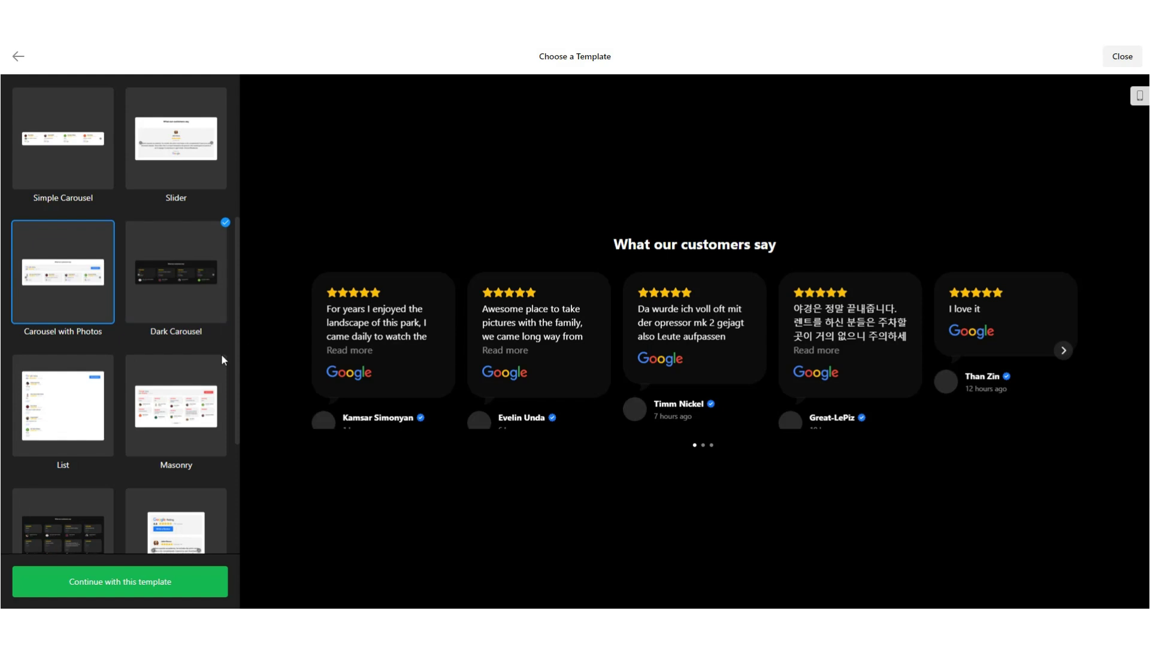
click(1065, 348)
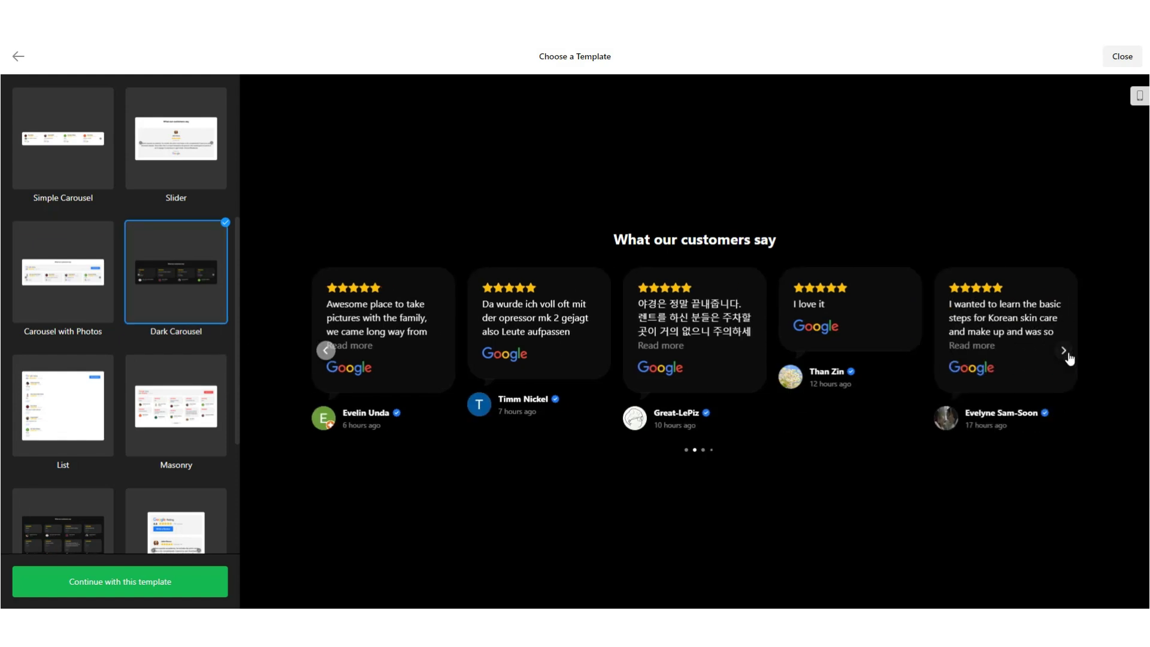
click(1065, 350)
click(1137, 103)
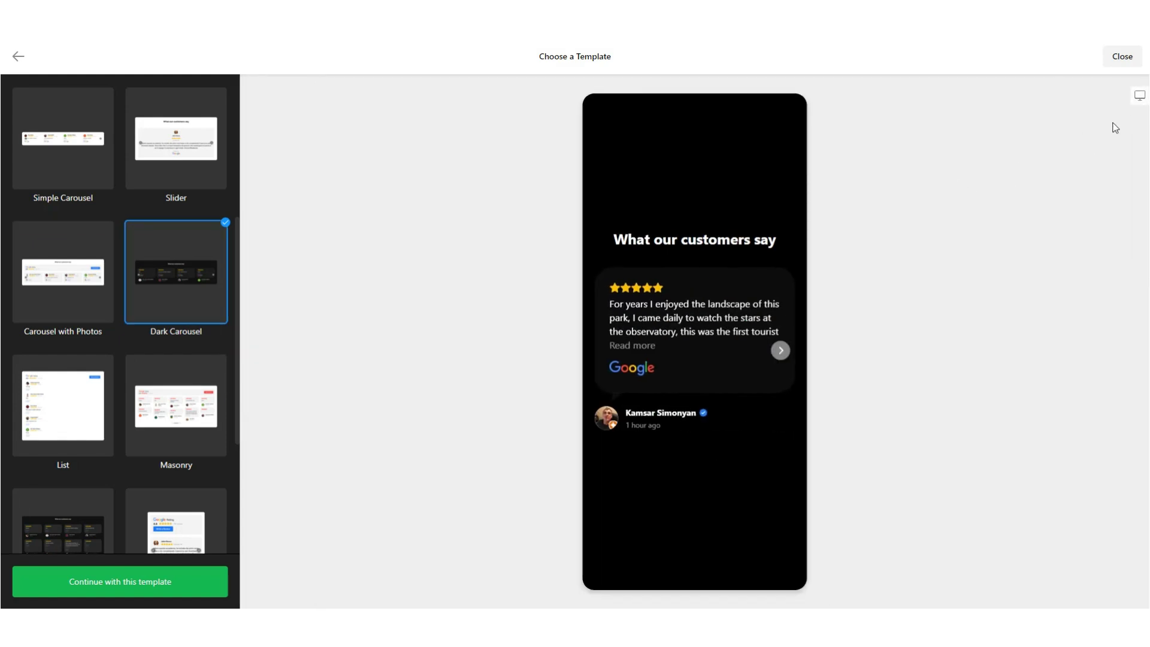
click(1140, 98)
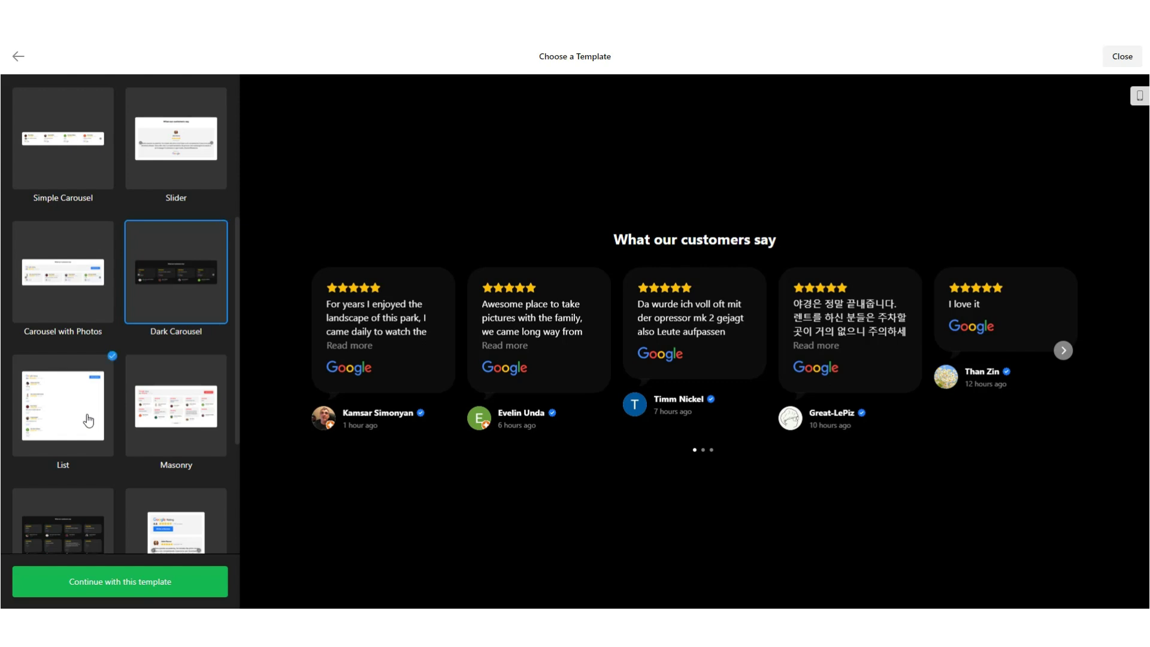
Preview the List template on desktop, loading more reviews and reading through the whole list
click(88, 421)
scroll(696, 418, down, 1)
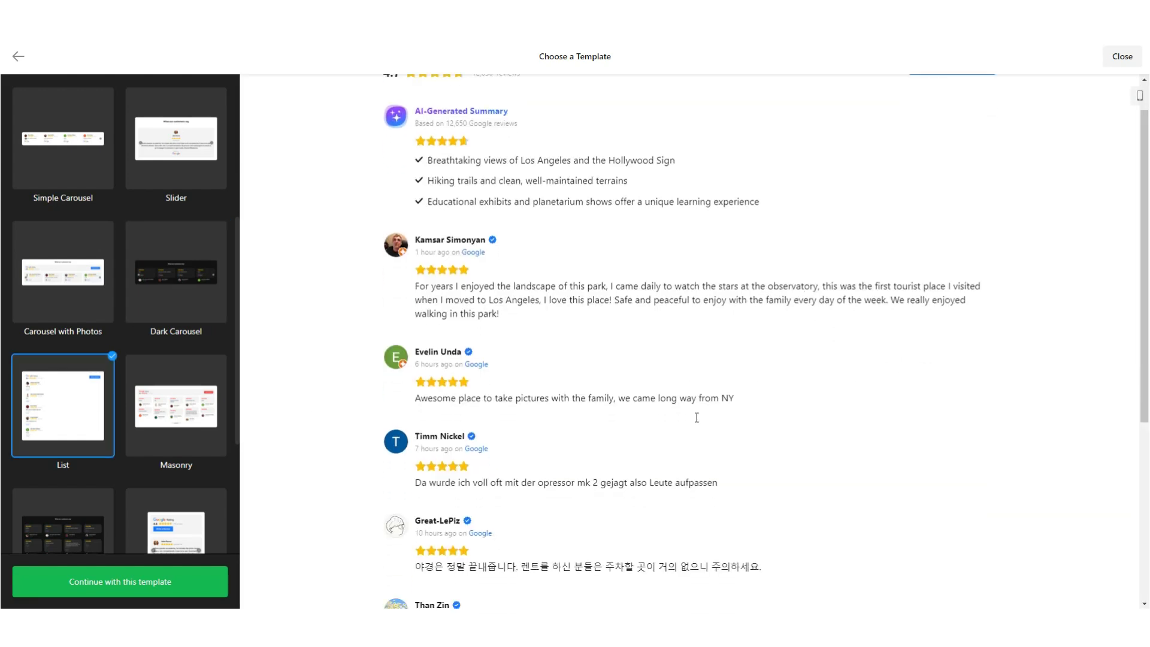
scroll(696, 418, down, 5)
click(708, 588)
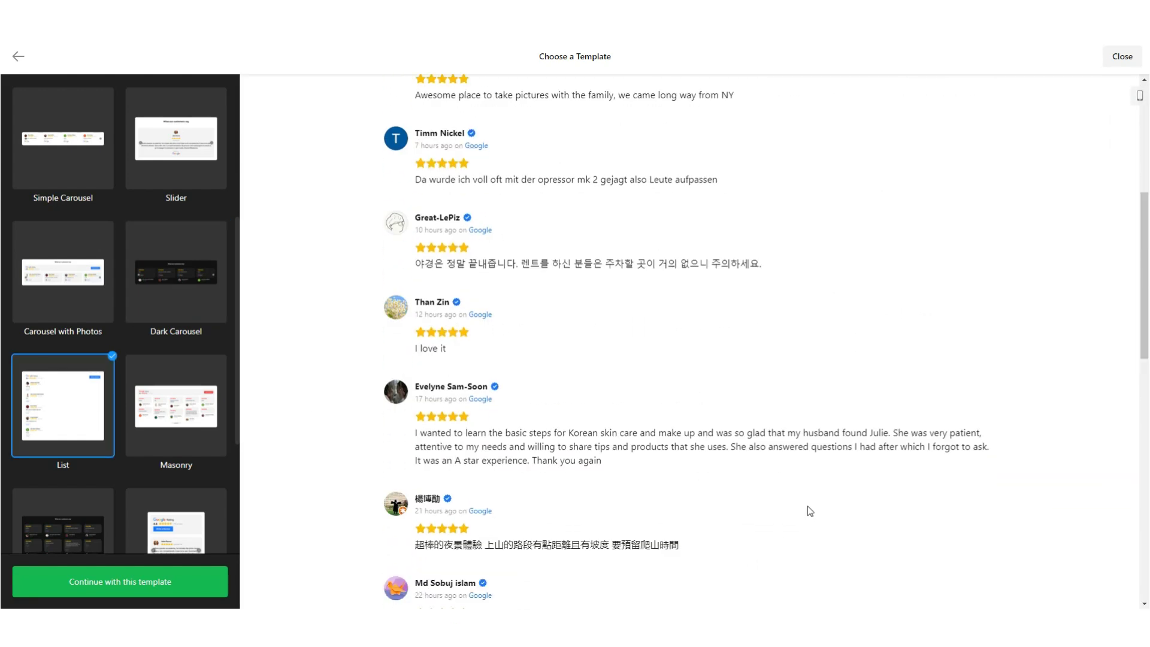
scroll(809, 512, down, 10)
scroll(808, 513, up, 12)
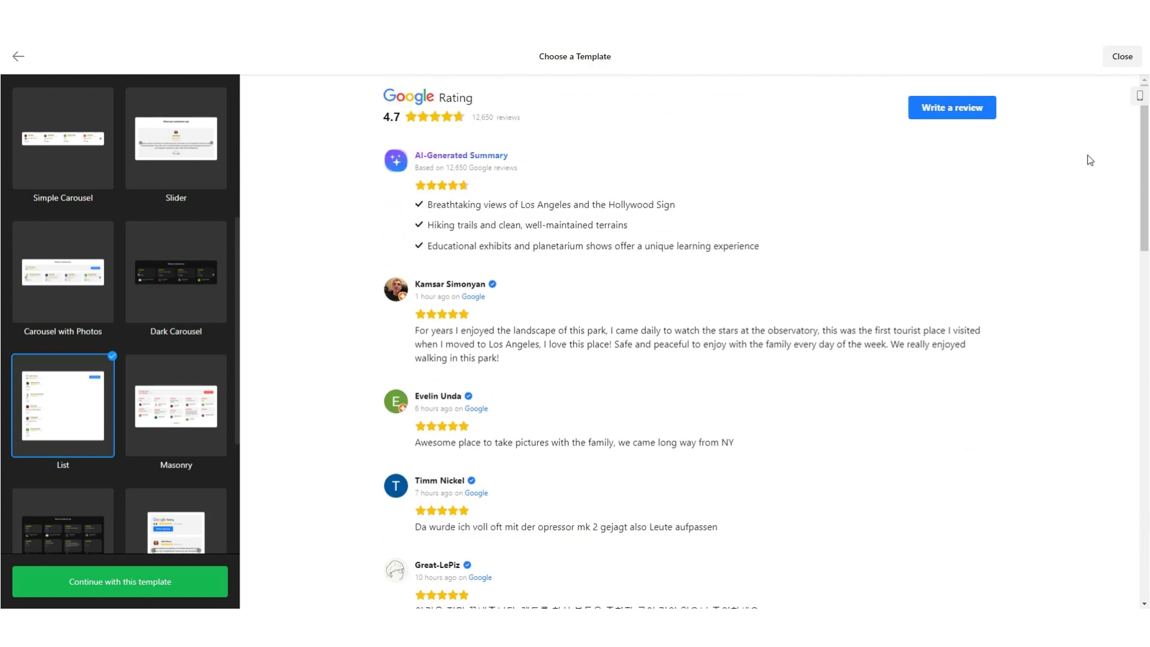
Check how the List template's reviews look in the mobile preview and return to desktop view
click(1140, 97)
scroll(671, 300, down, 10)
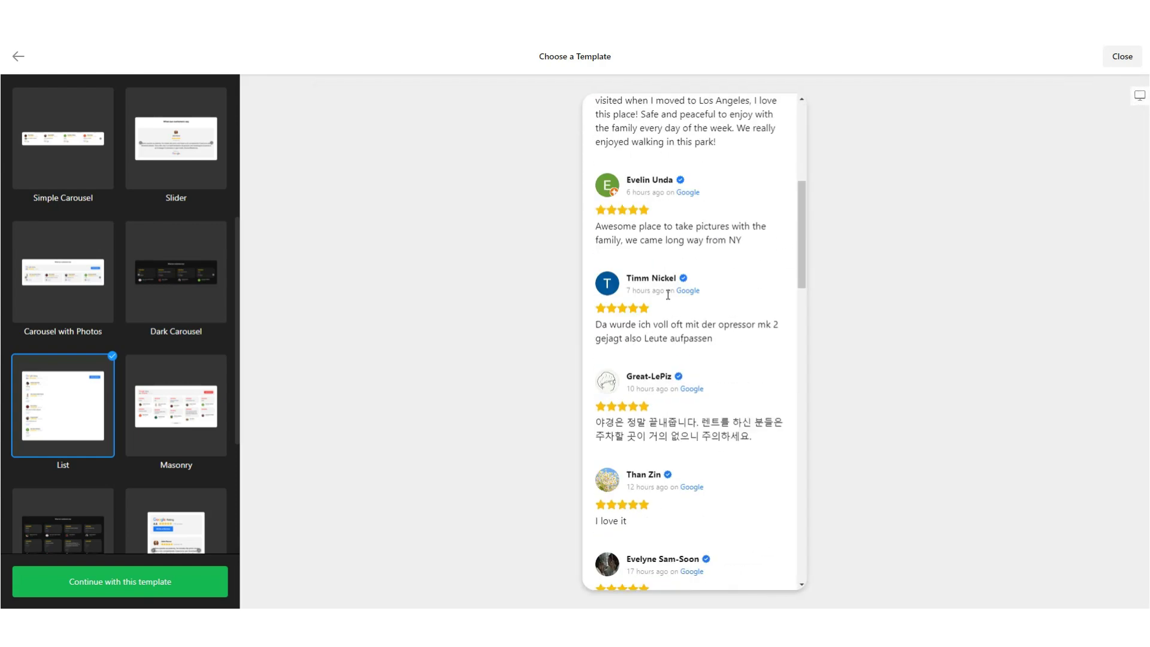
scroll(671, 314, up, 10)
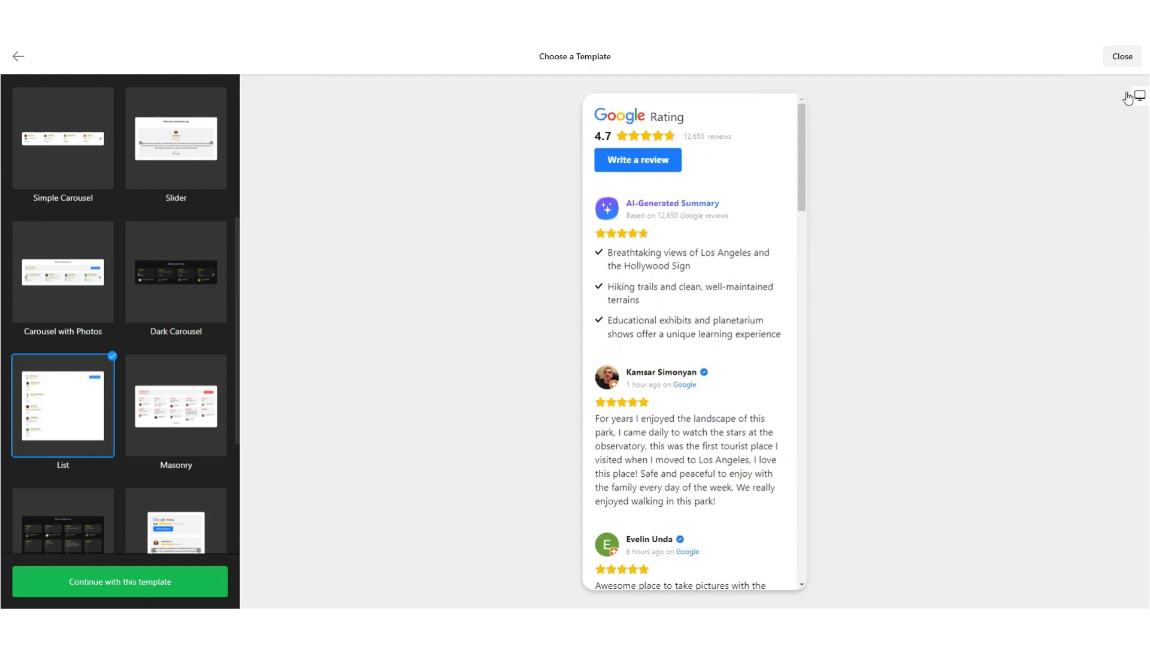
click(1130, 97)
Preview the Masonry template and the Dark Grid template, loading more reviews in the Dark Grid
click(169, 426)
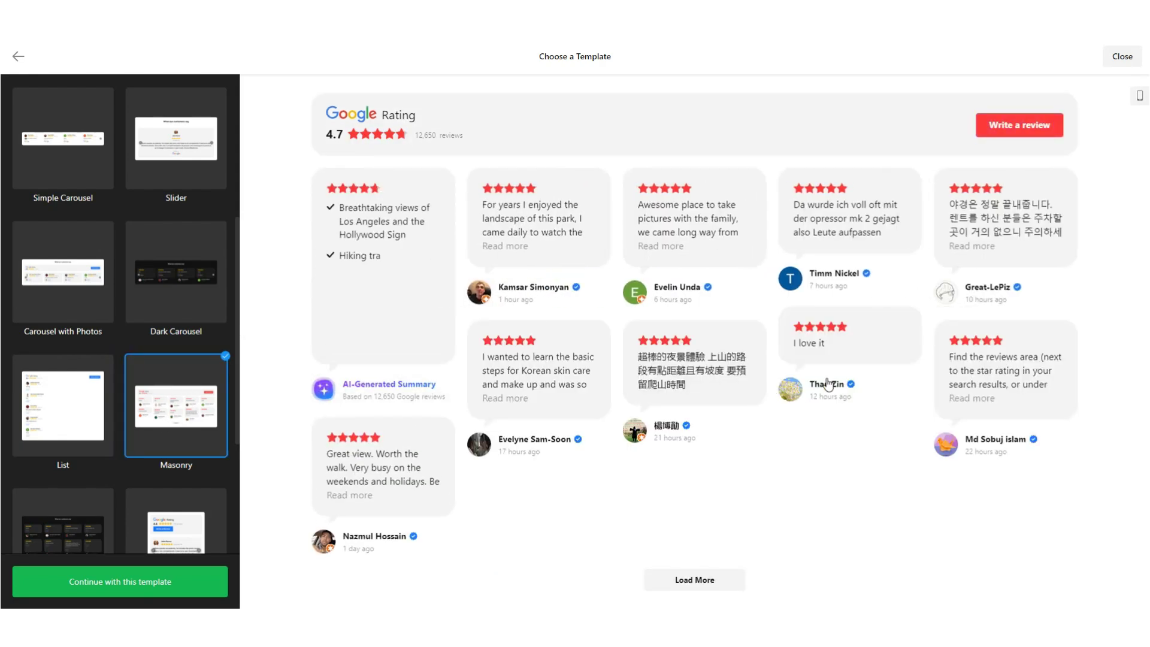
scroll(83, 388, down, 4)
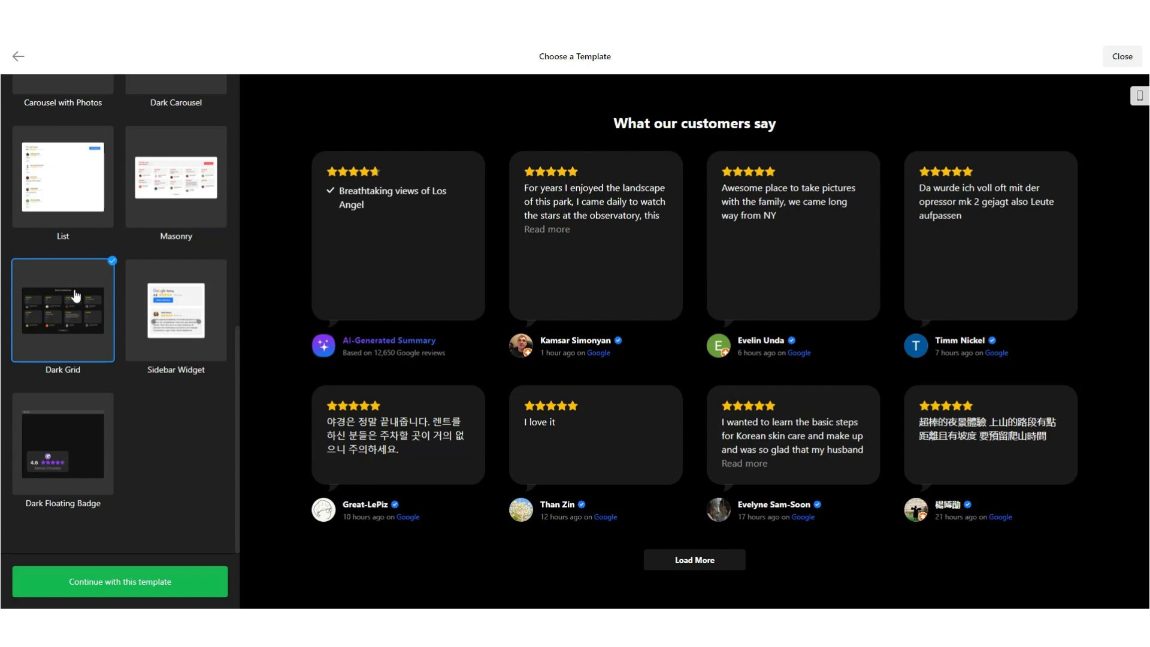
click(701, 565)
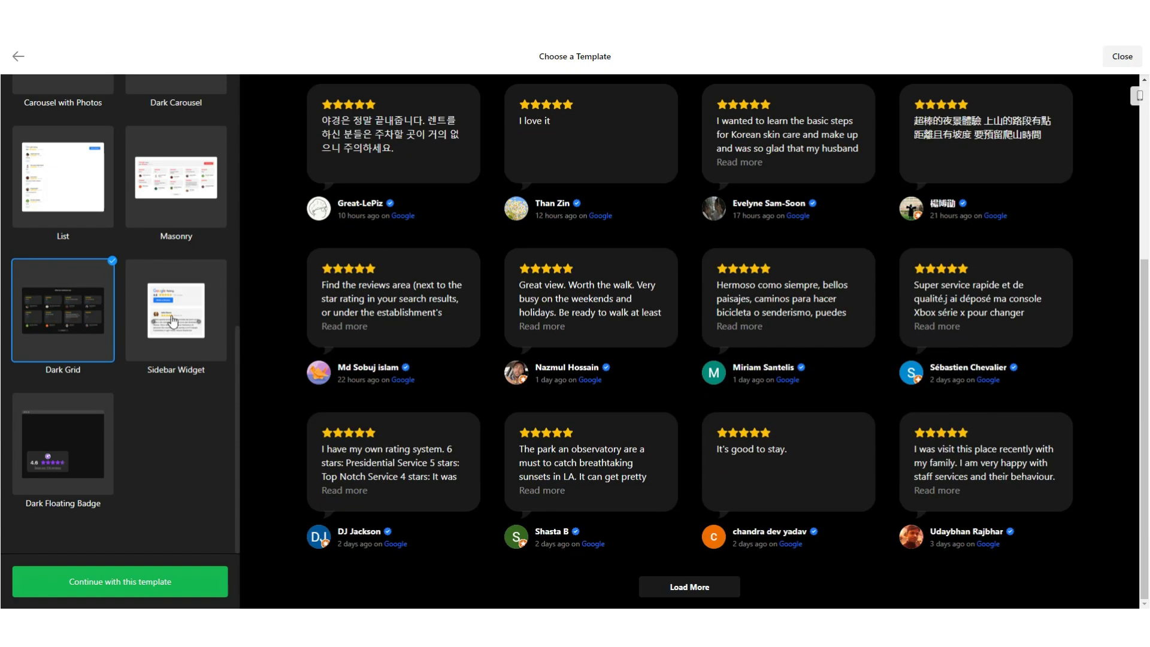
Preview the Sidebar Widget template and page through its reviews
click(173, 321)
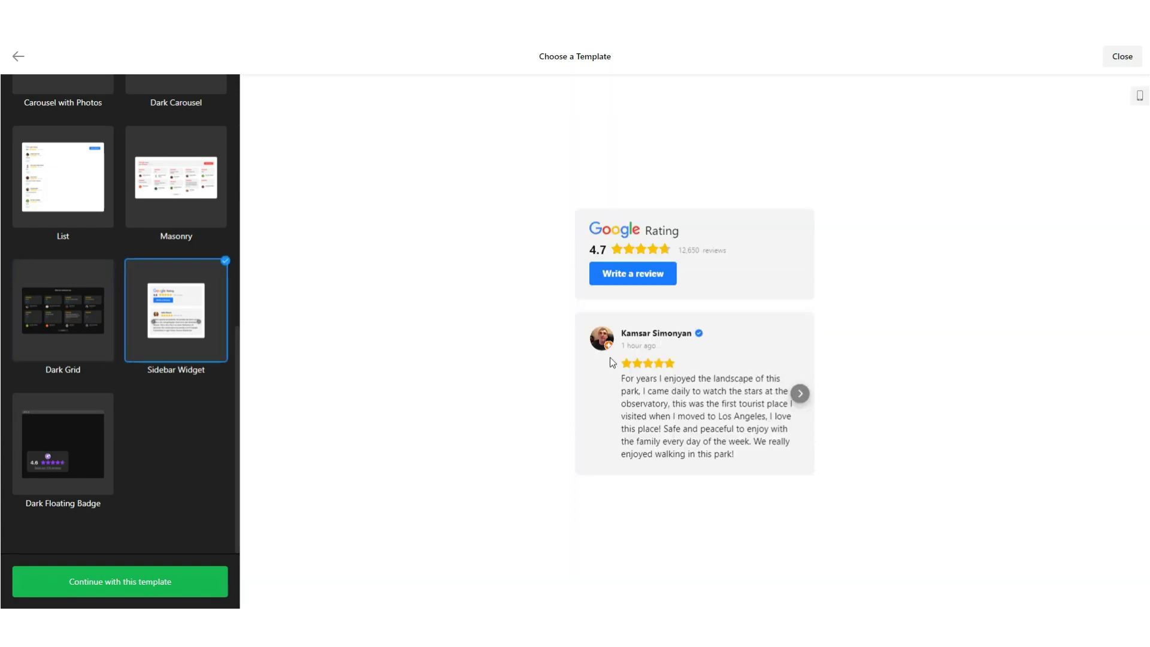
click(801, 394)
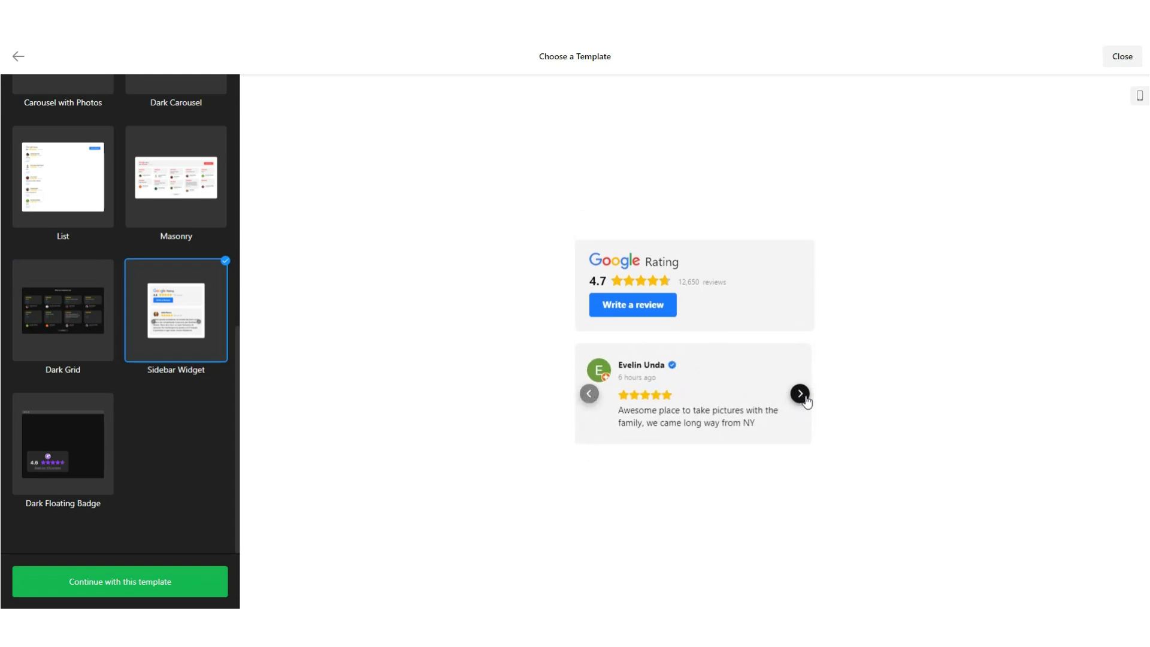
click(801, 394)
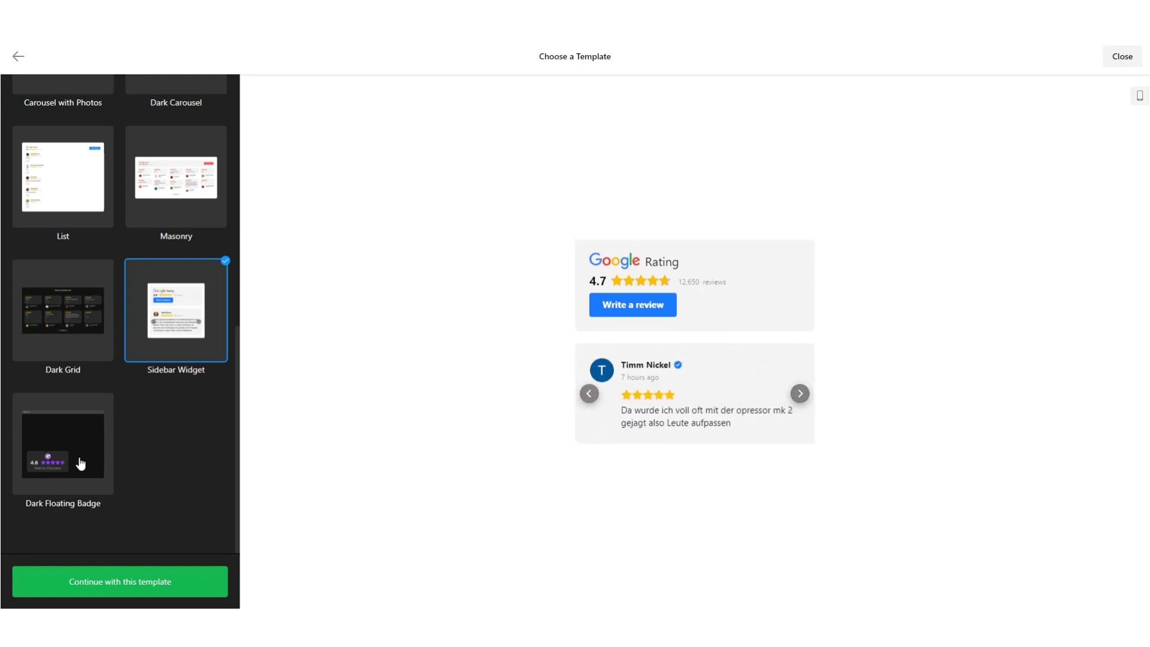
Preview the Dark Floating Badge template, reading through its opened reviews list and expanding one long review before closing the list
click(81, 464)
click(343, 563)
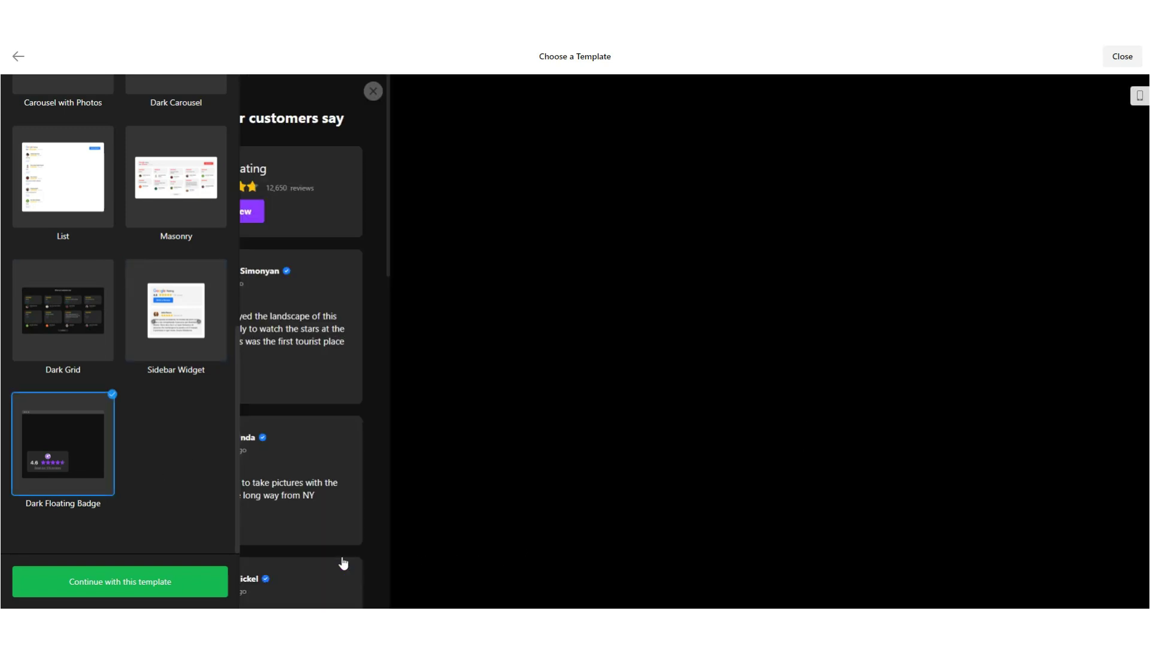
scroll(390, 357, down, 8)
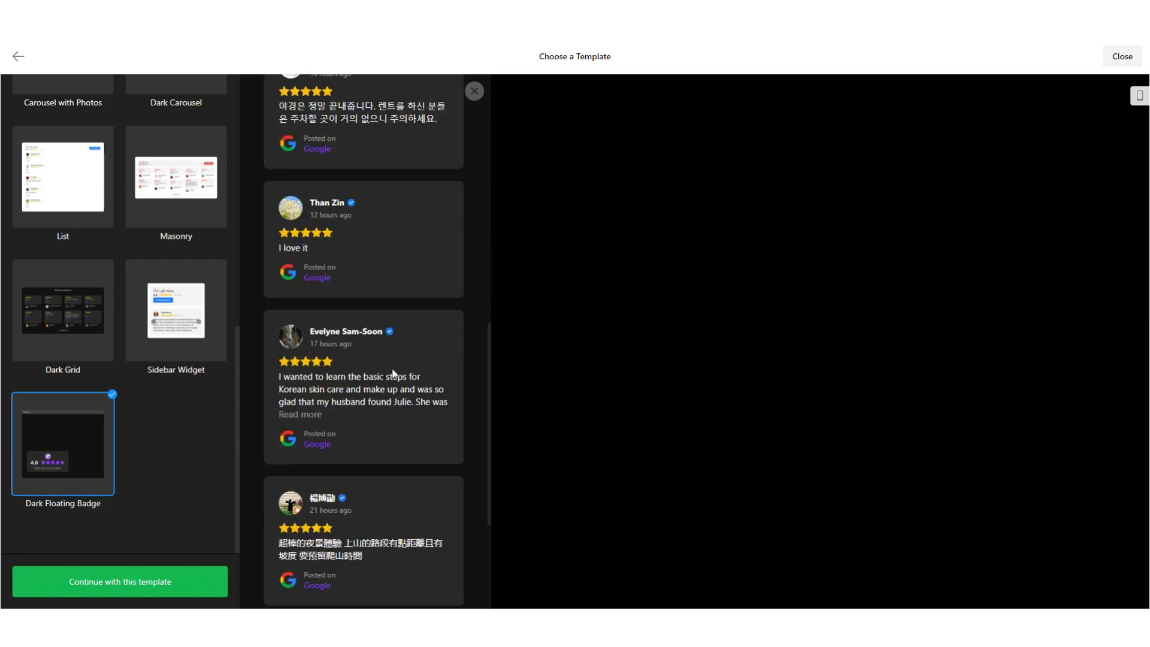
click(300, 414)
scroll(359, 359, down, 2)
scroll(419, 239, up, 3)
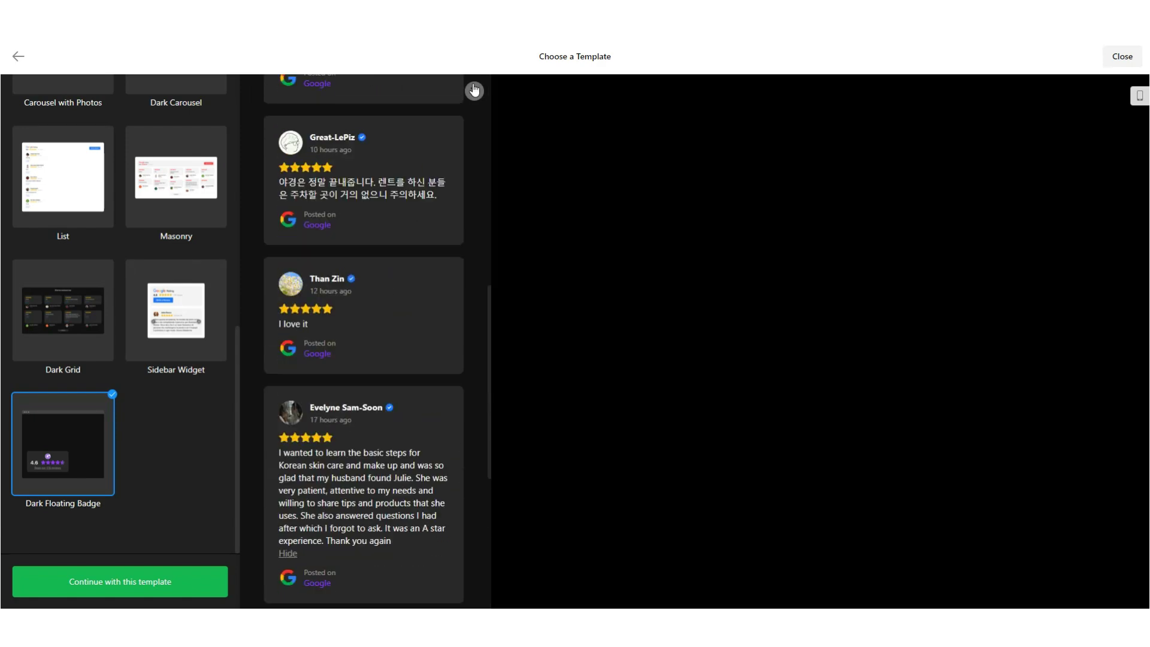
click(474, 91)
Select the Carousel Widget template and continue with it
scroll(189, 222, up, 7)
scroll(189, 223, up, 2)
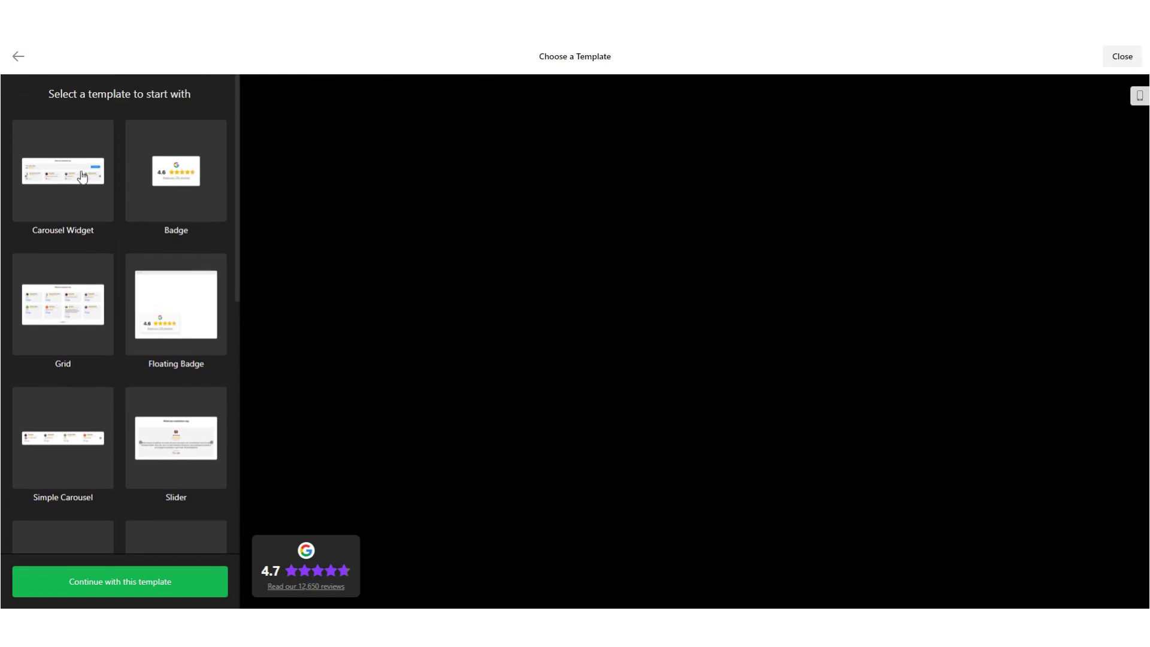
click(72, 175)
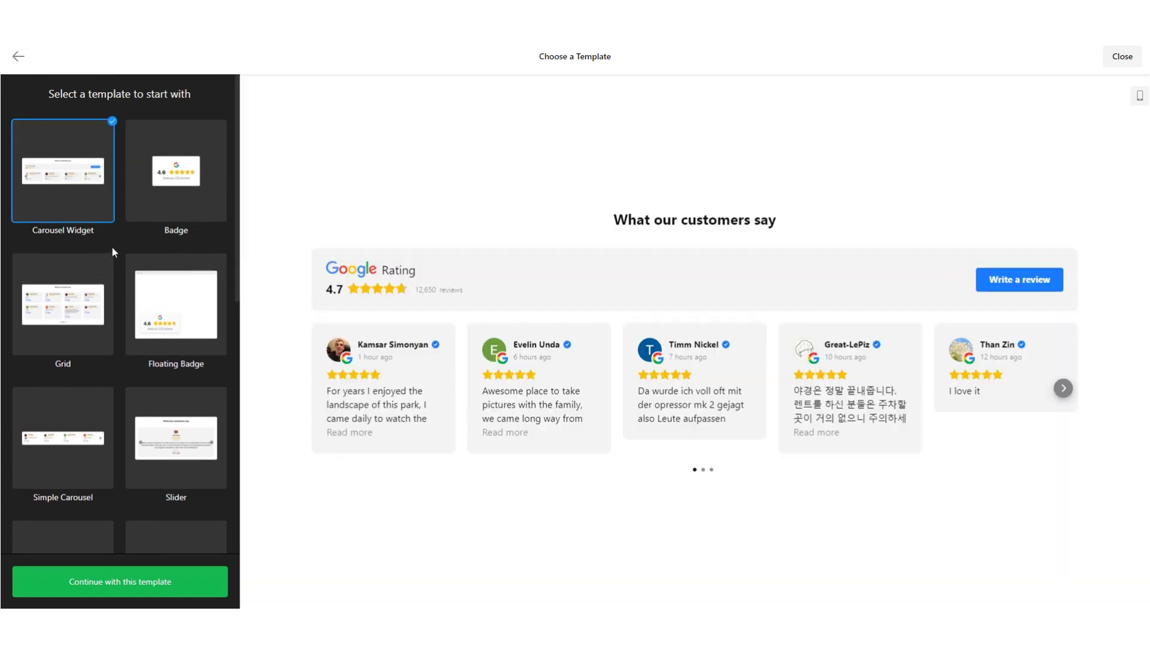
click(156, 580)
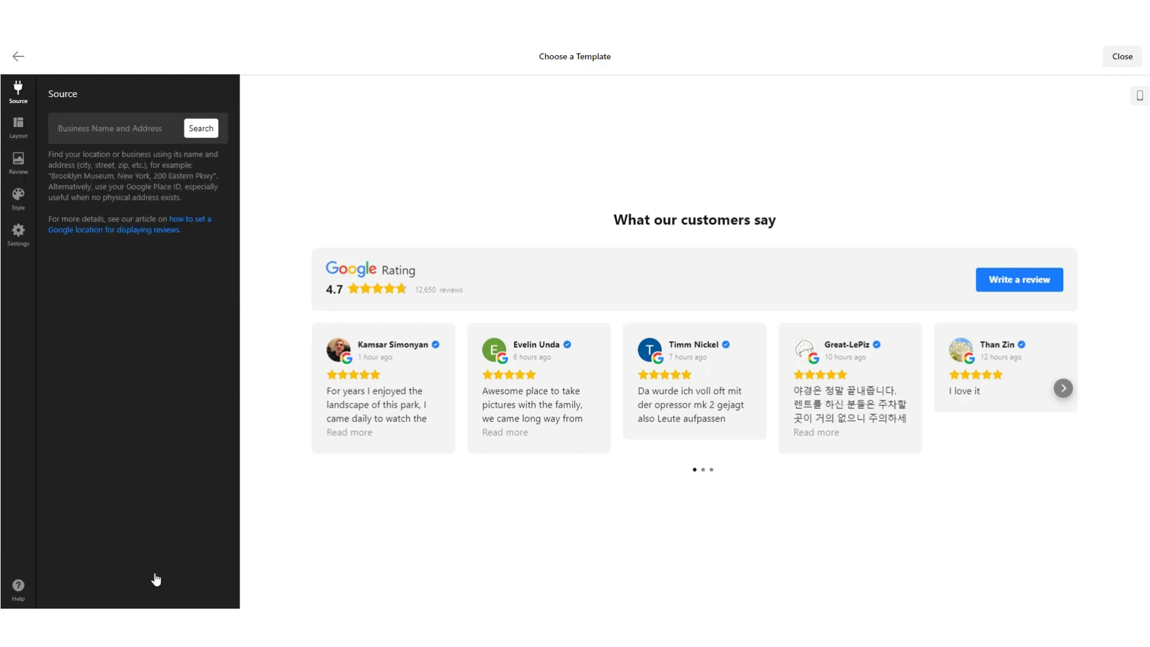
Search for "disneyland" as the business and set Disneyland Park in Anaheim as the review source
click(122, 140)
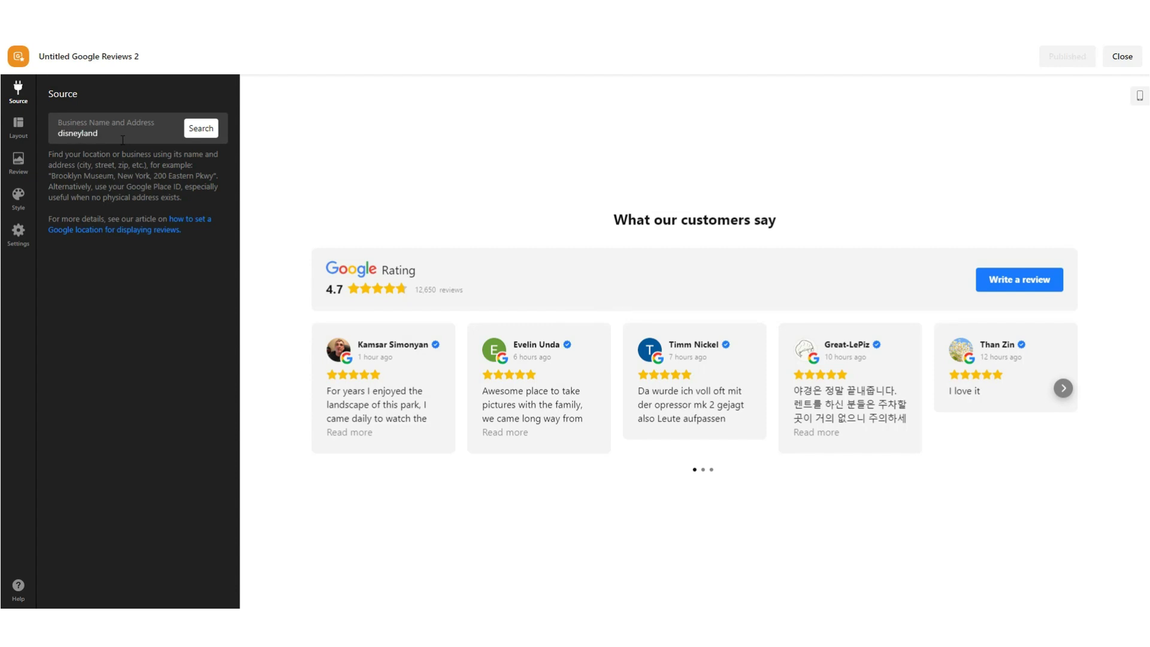
click(201, 128)
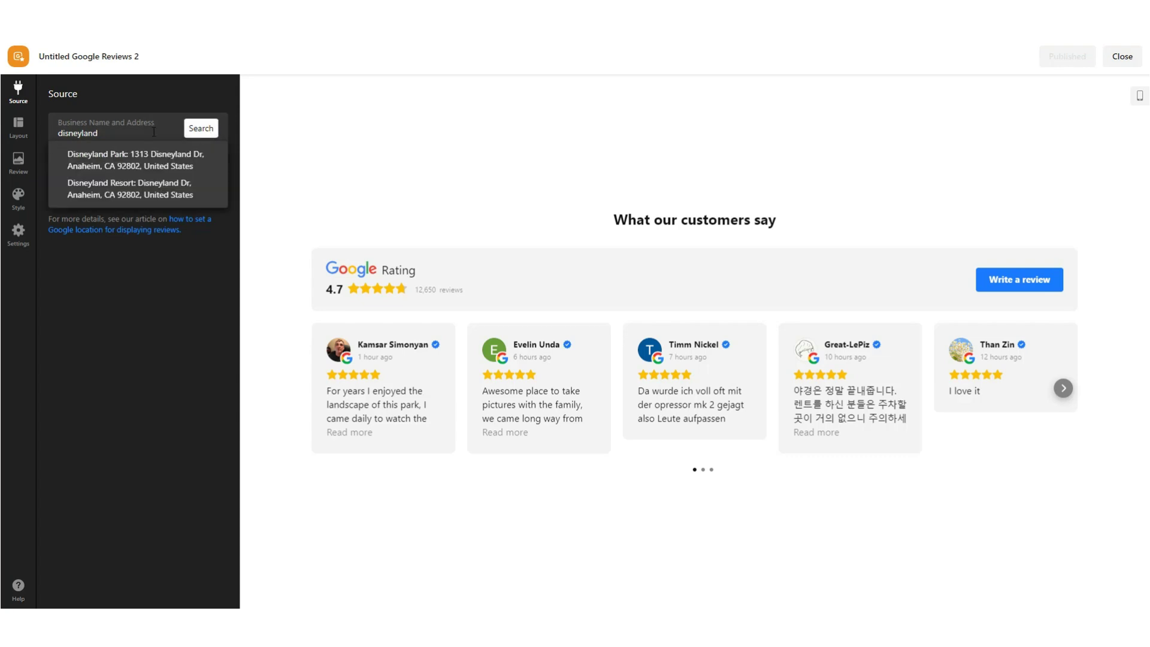
click(178, 167)
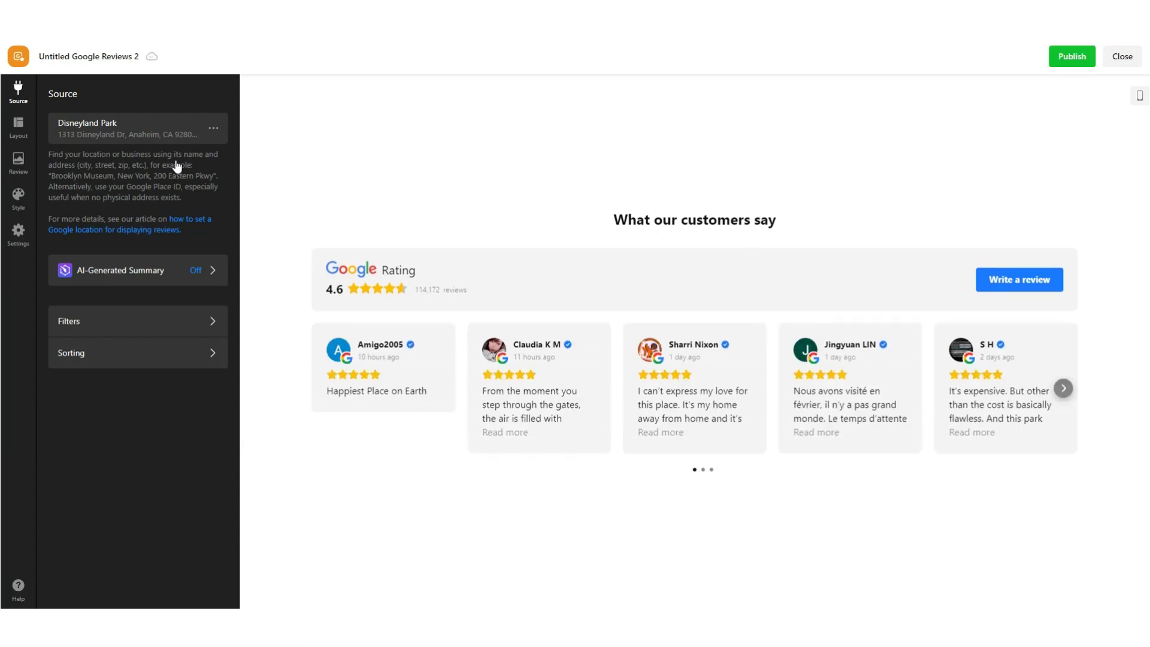
Page through the Disneyland Park reviews in the desktop and mobile previews and return to desktop view
click(1064, 389)
click(1064, 389)
click(1064, 390)
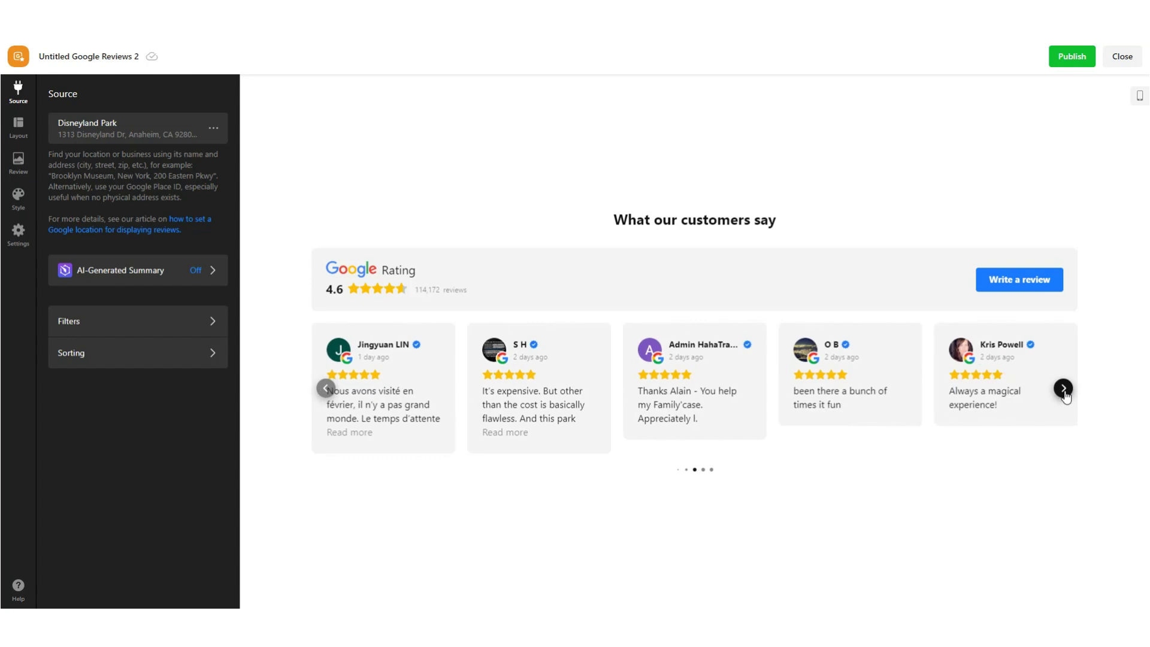
click(1064, 389)
click(1140, 95)
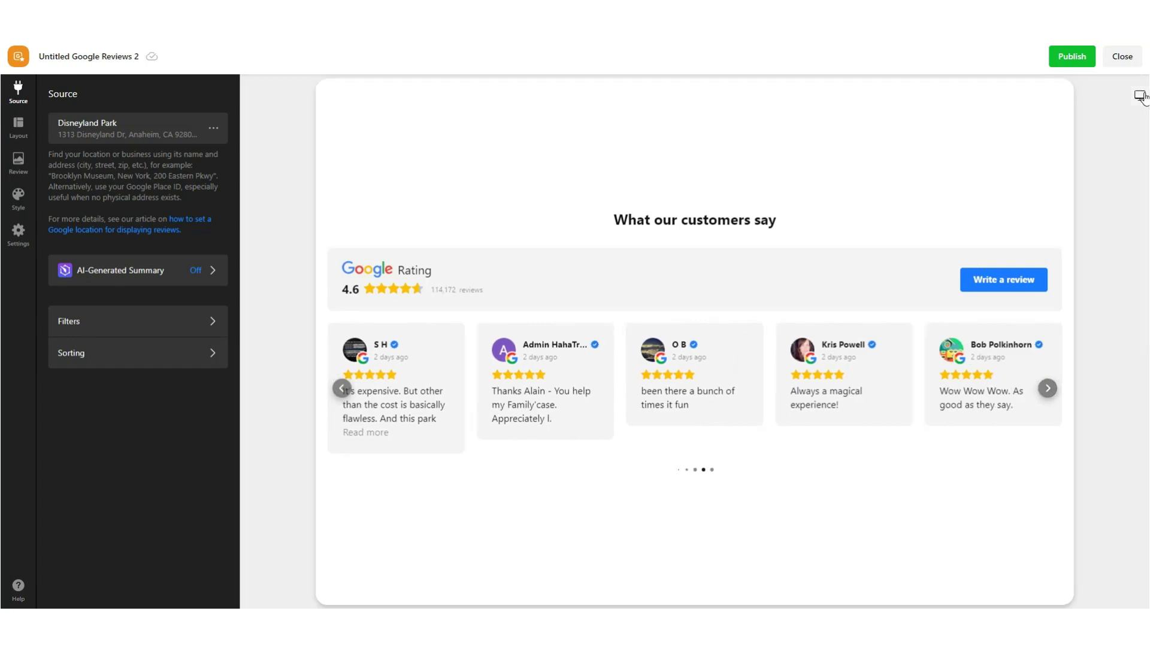
click(781, 402)
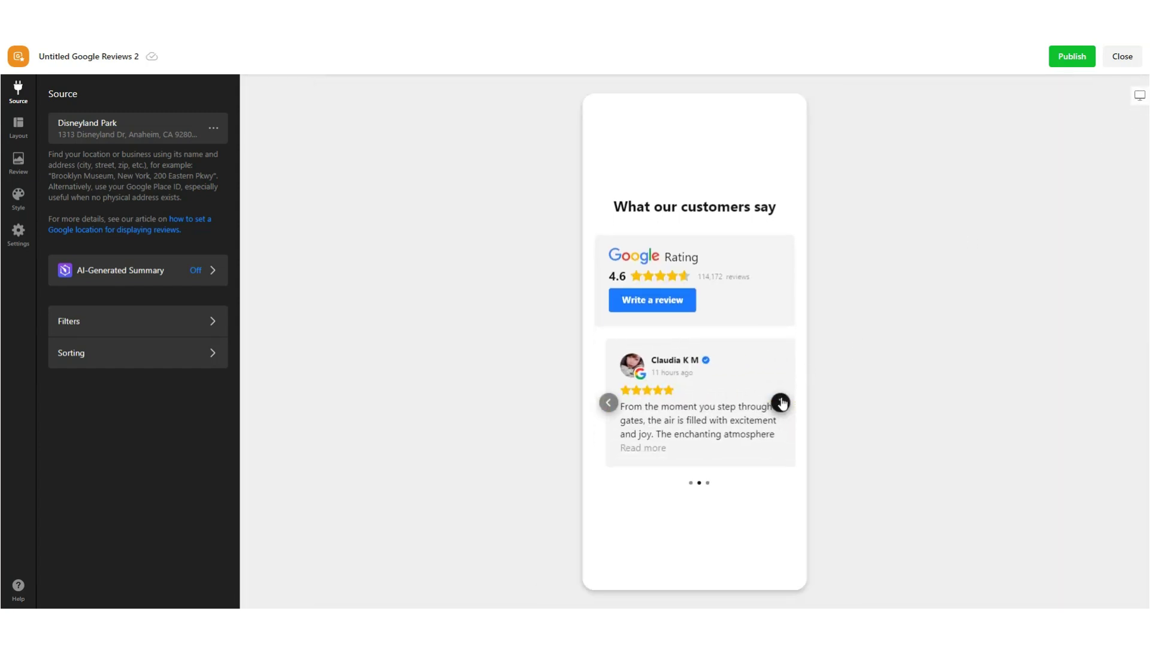
click(781, 403)
click(1140, 96)
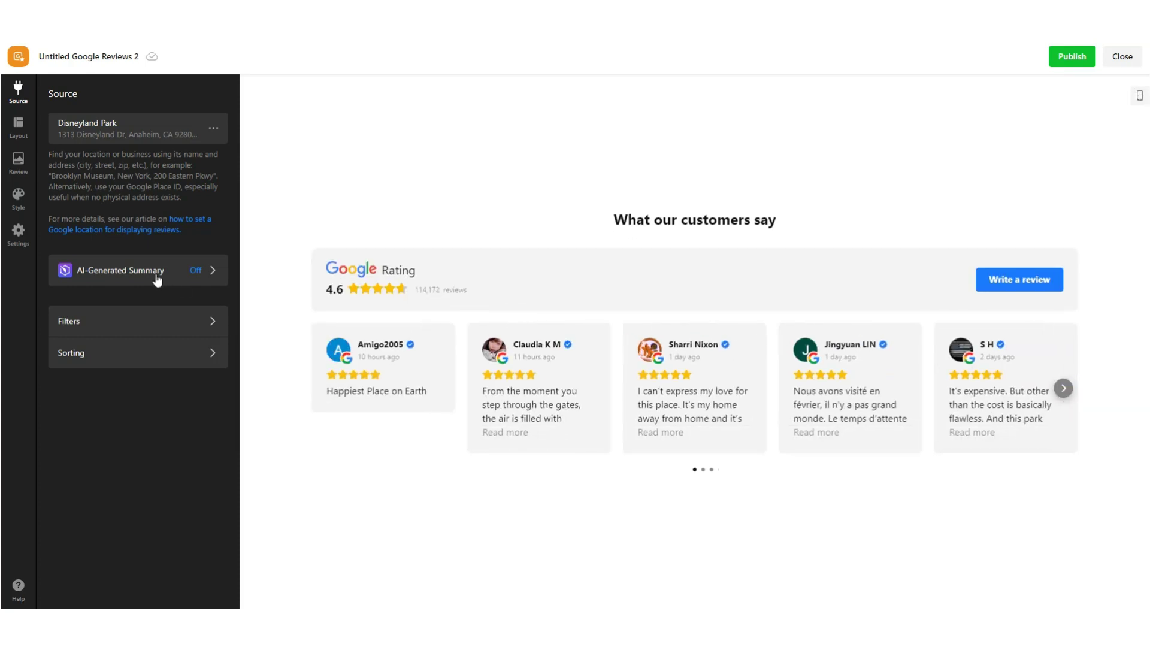
Enable the AI-generated summary in Text style and turn off its text typing and AI picture animations
click(156, 275)
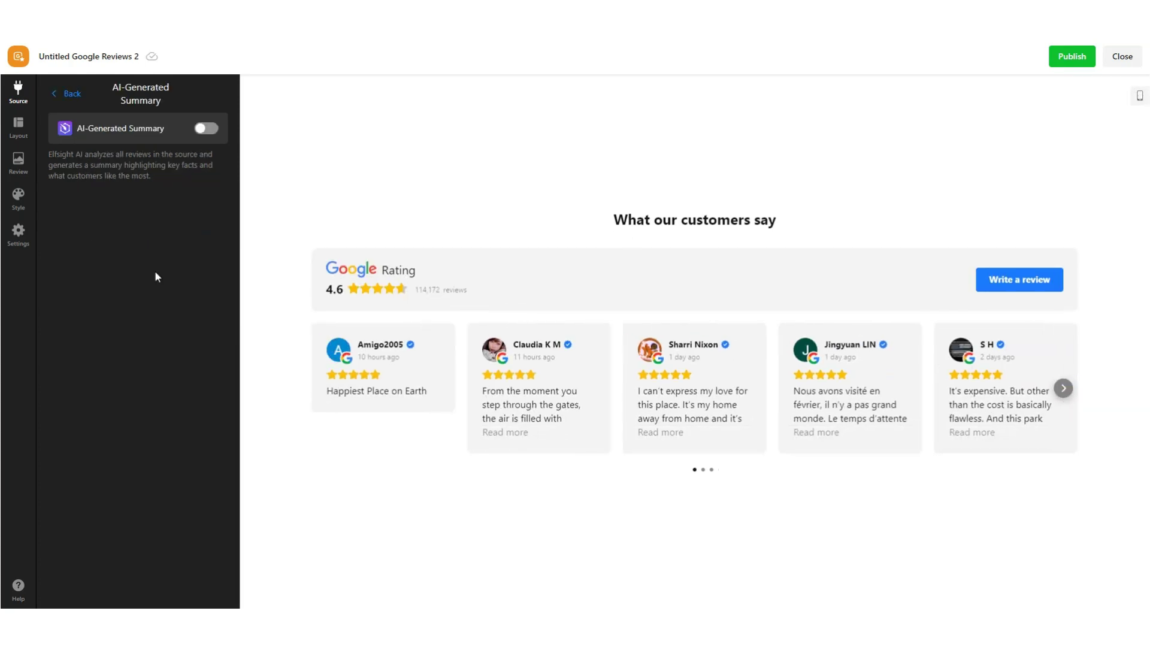
click(206, 128)
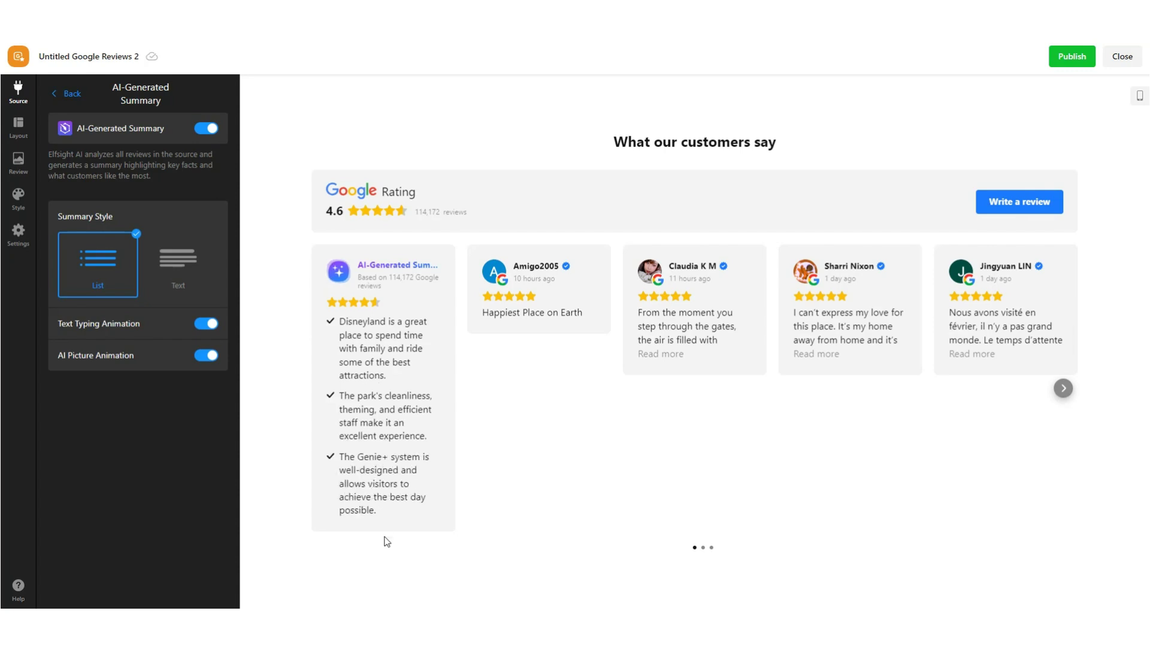
click(194, 279)
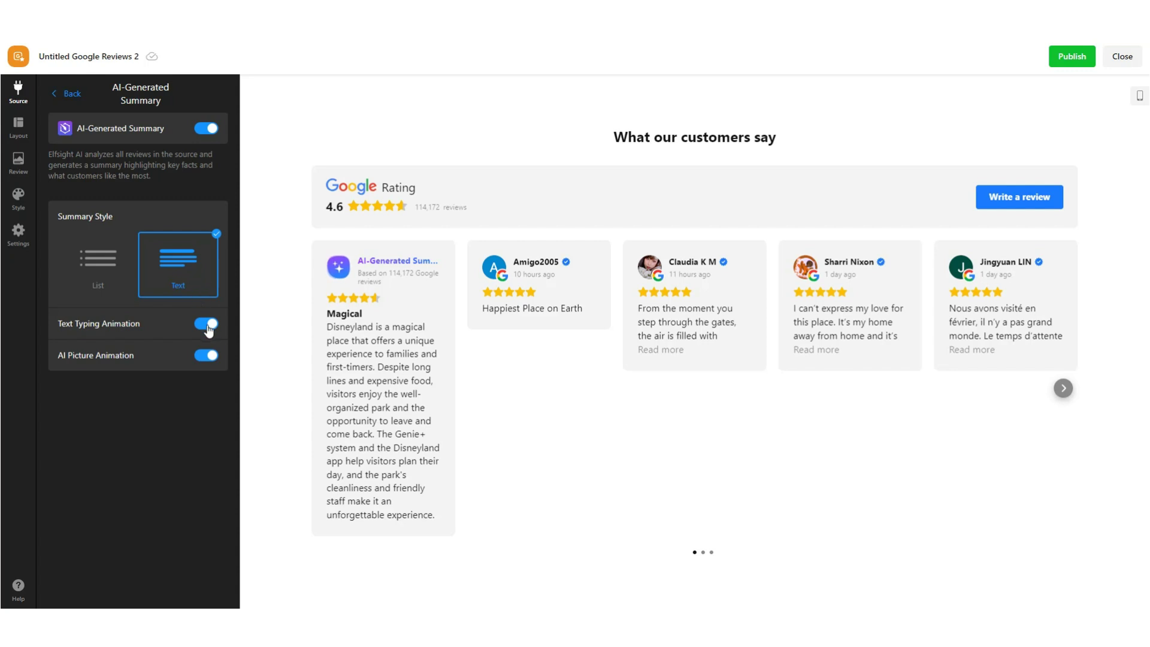
click(208, 330)
click(210, 363)
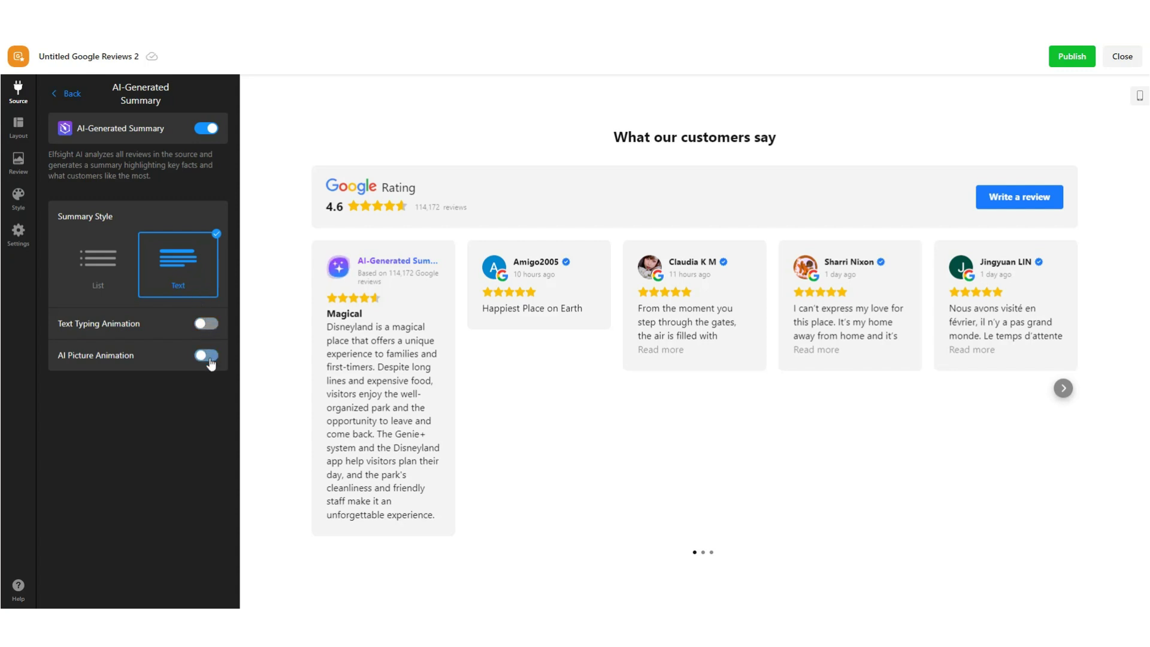
Compare the List and Text summary styles, turn off the AI-generated summary and return to the source settings
click(115, 287)
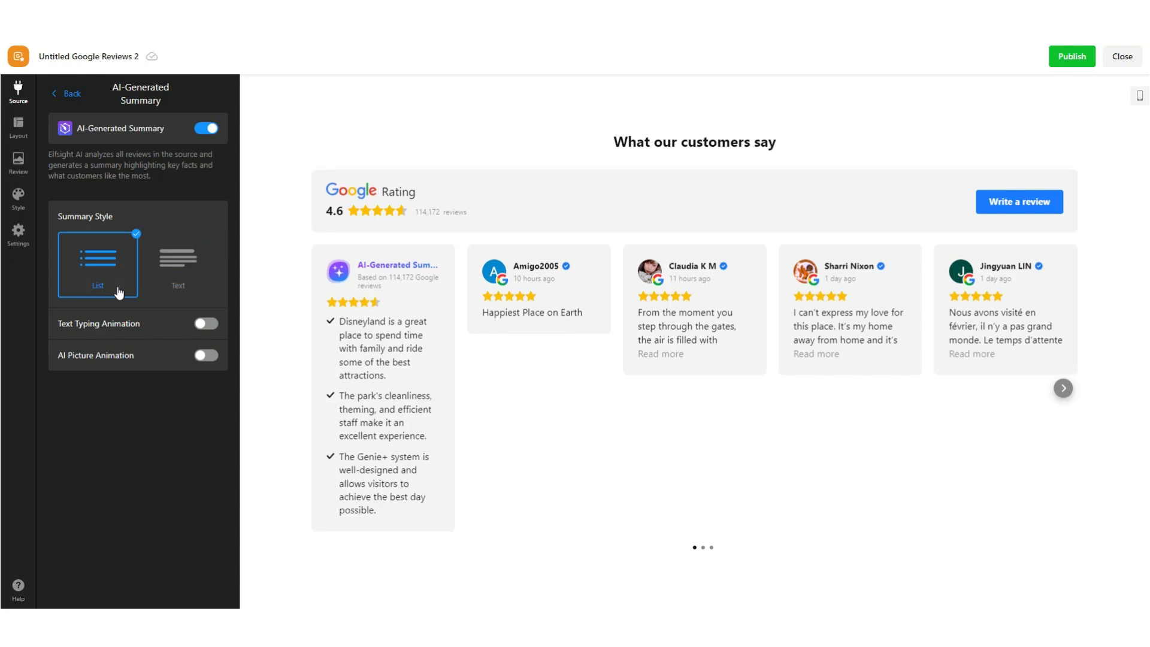
click(181, 282)
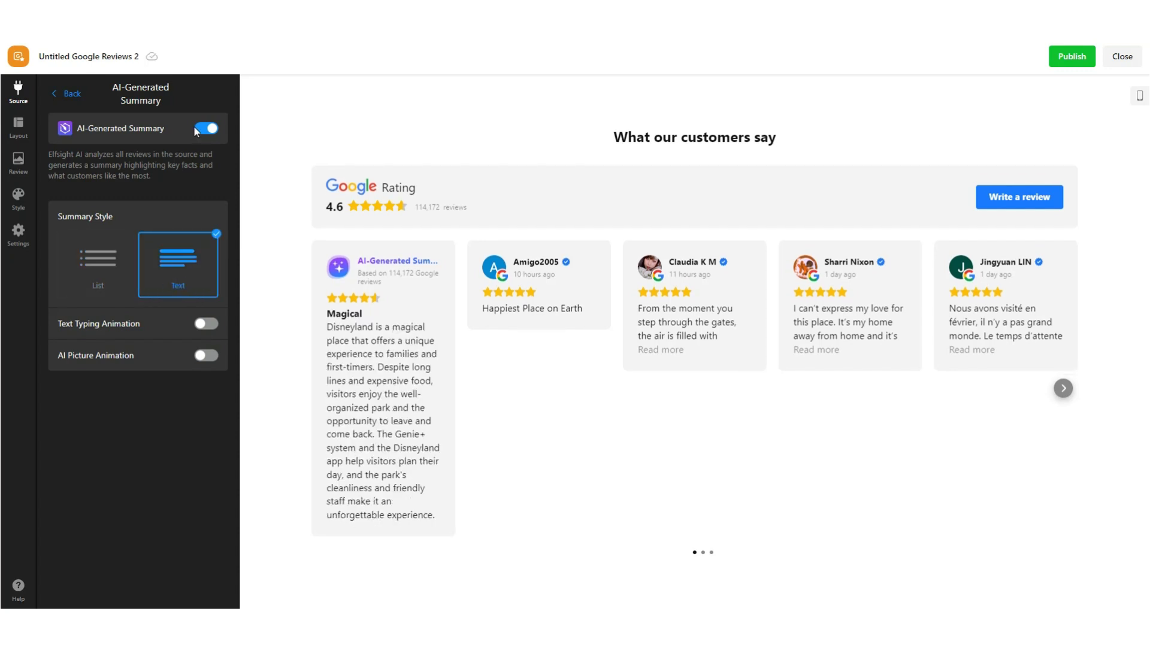
click(205, 129)
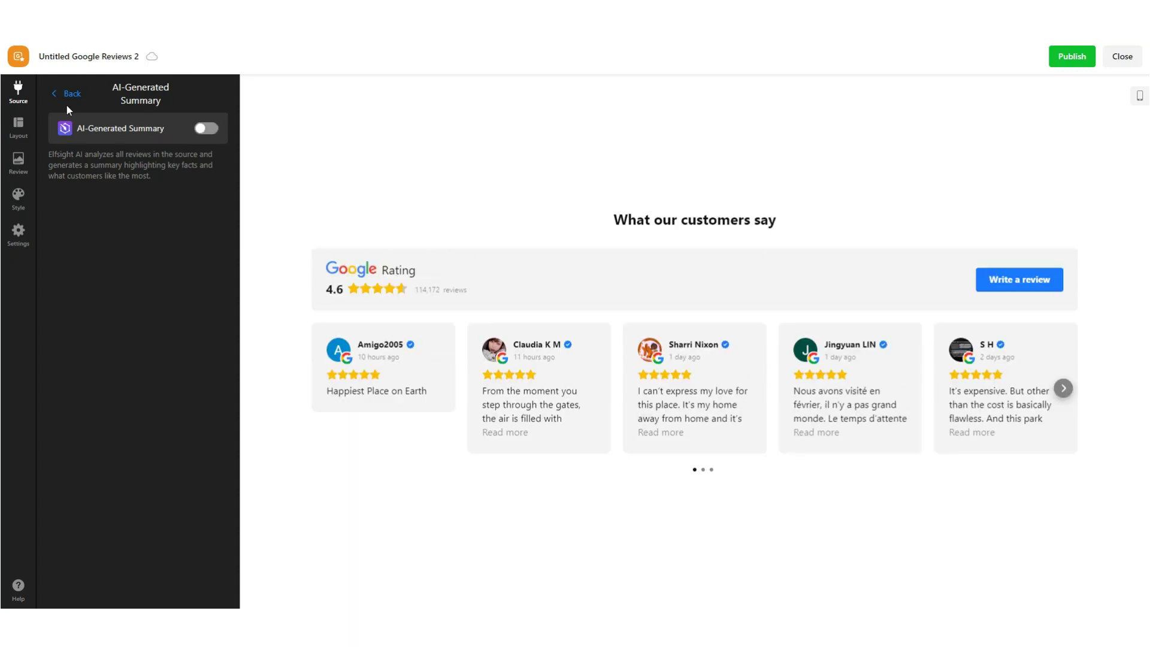
click(70, 96)
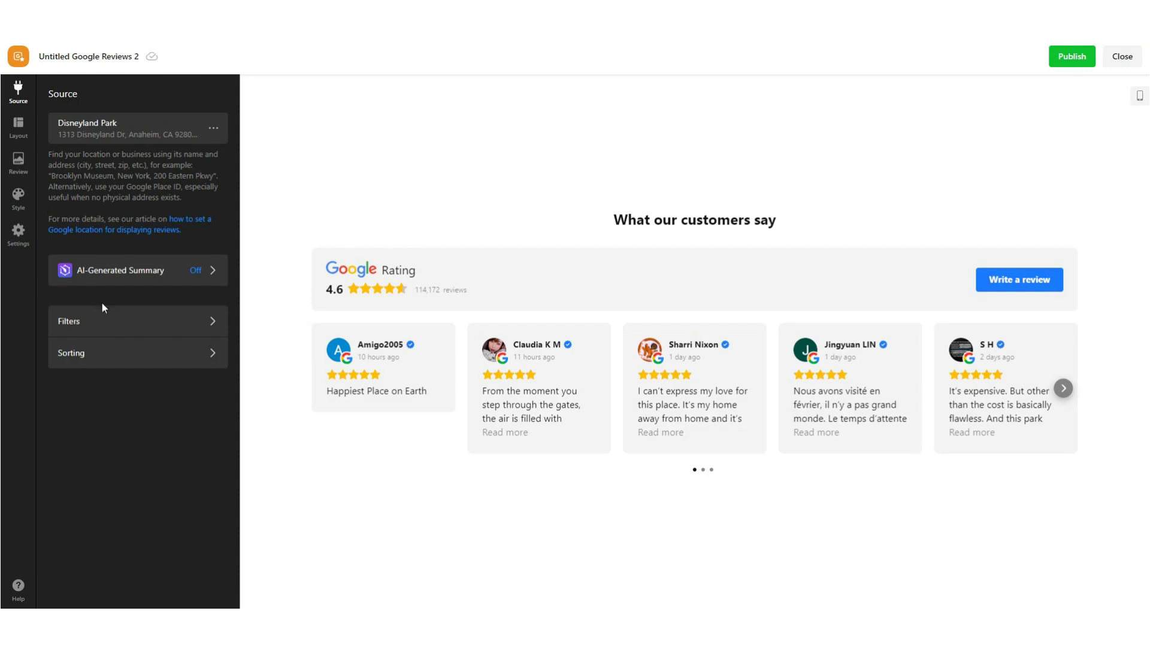
Try including reviews without text through the filters, check the carousel, and restore the text-only filter
click(104, 323)
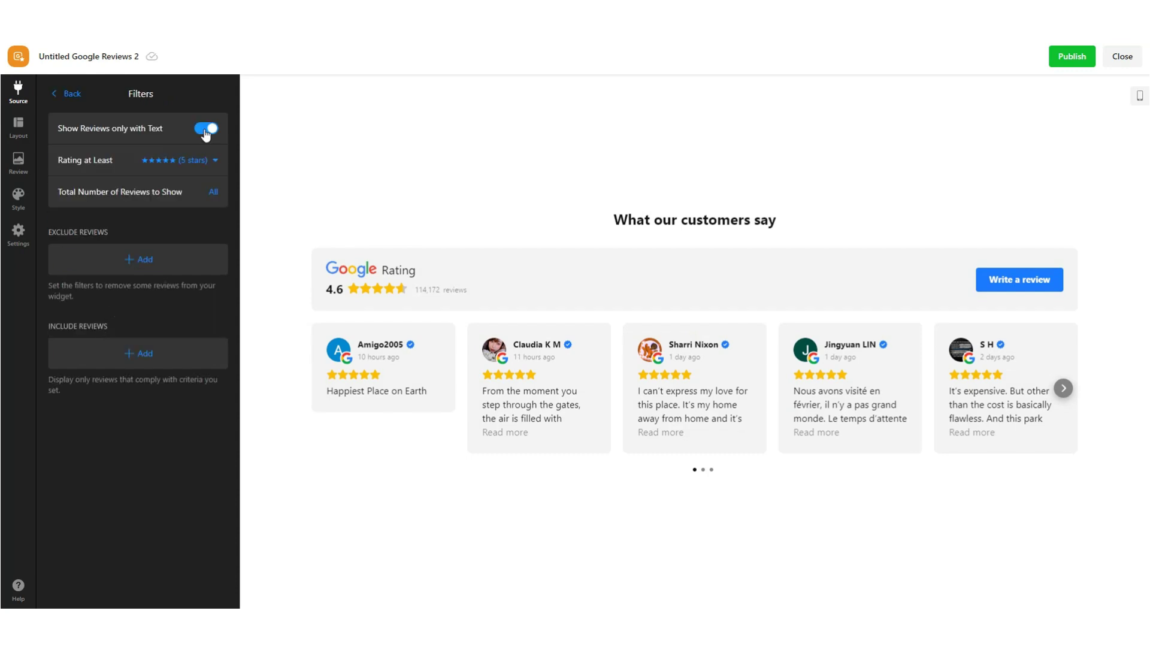
click(205, 130)
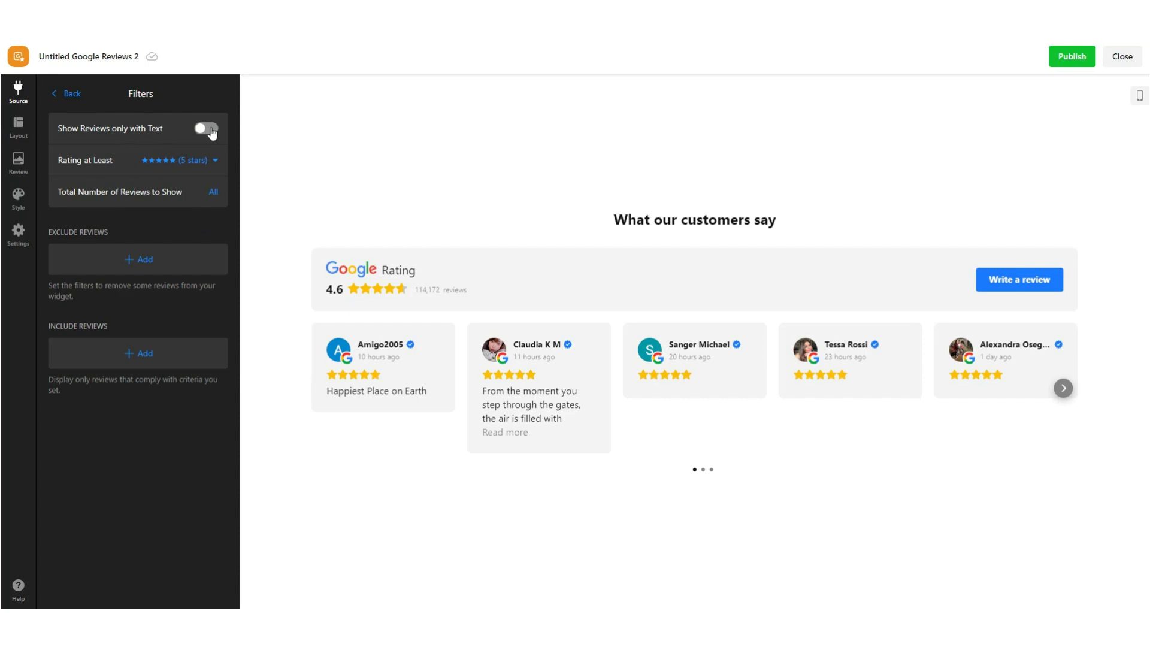
click(1063, 389)
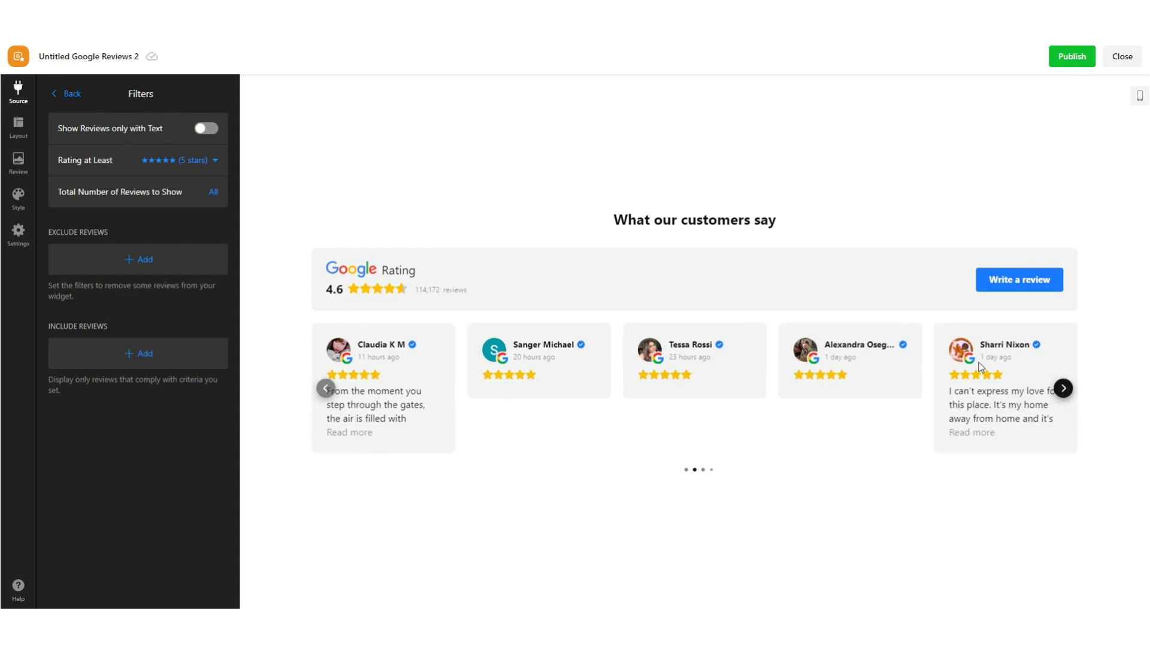
click(206, 129)
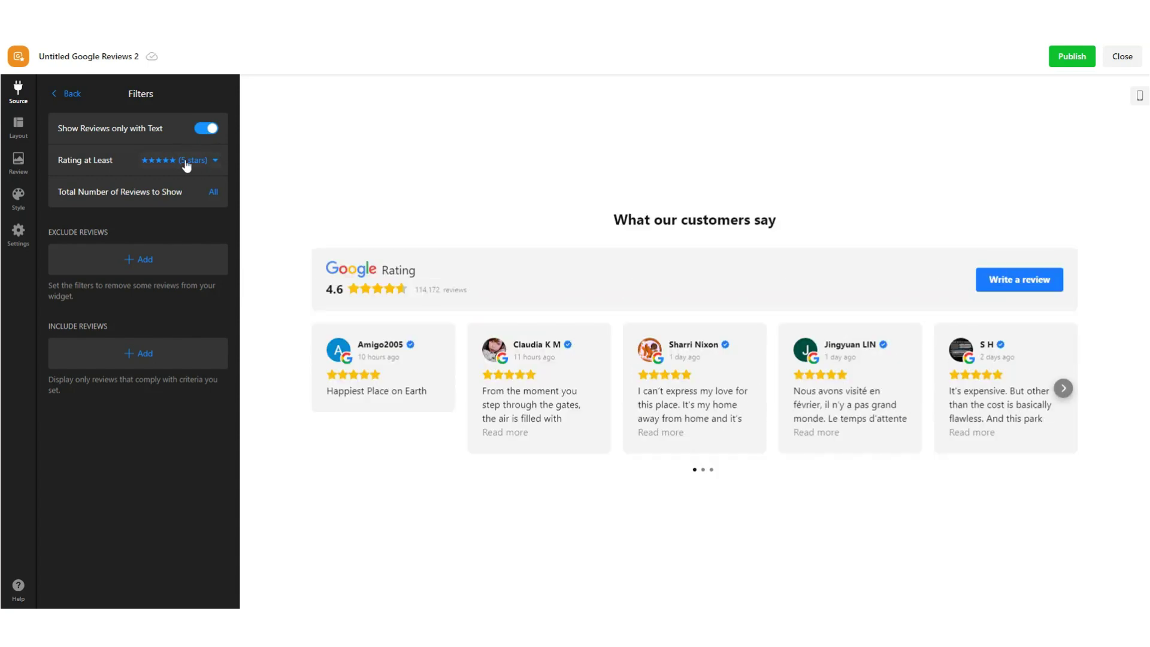
Try setting the minimum rating to Any Rating and read one of the one-star reviews in full
click(192, 163)
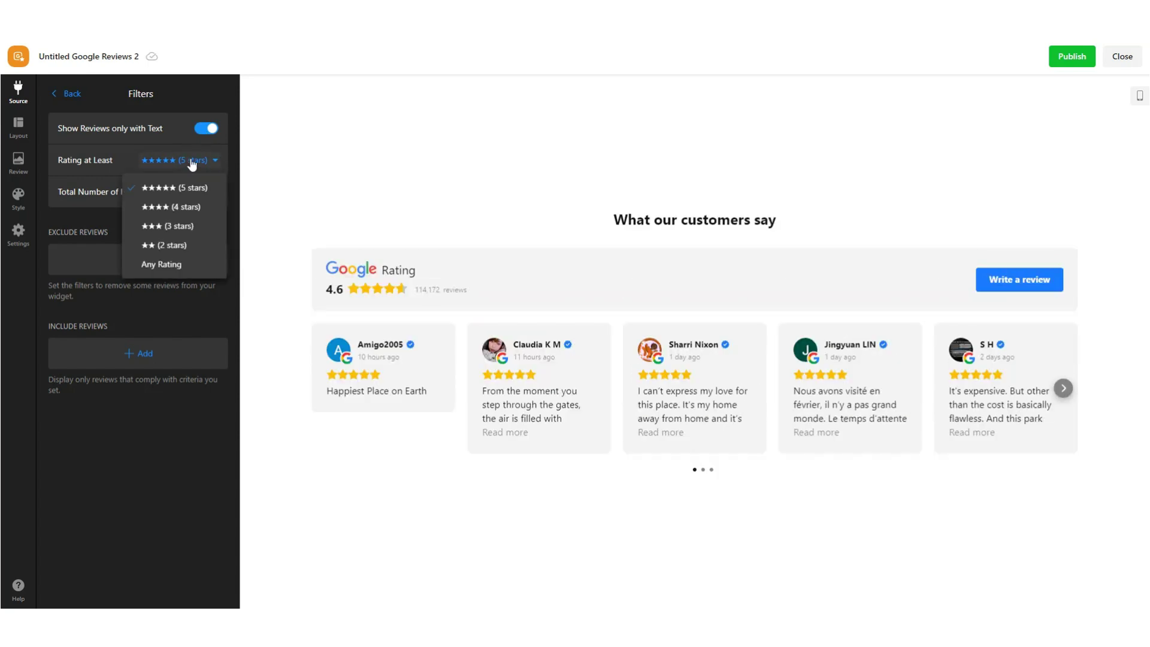
click(169, 264)
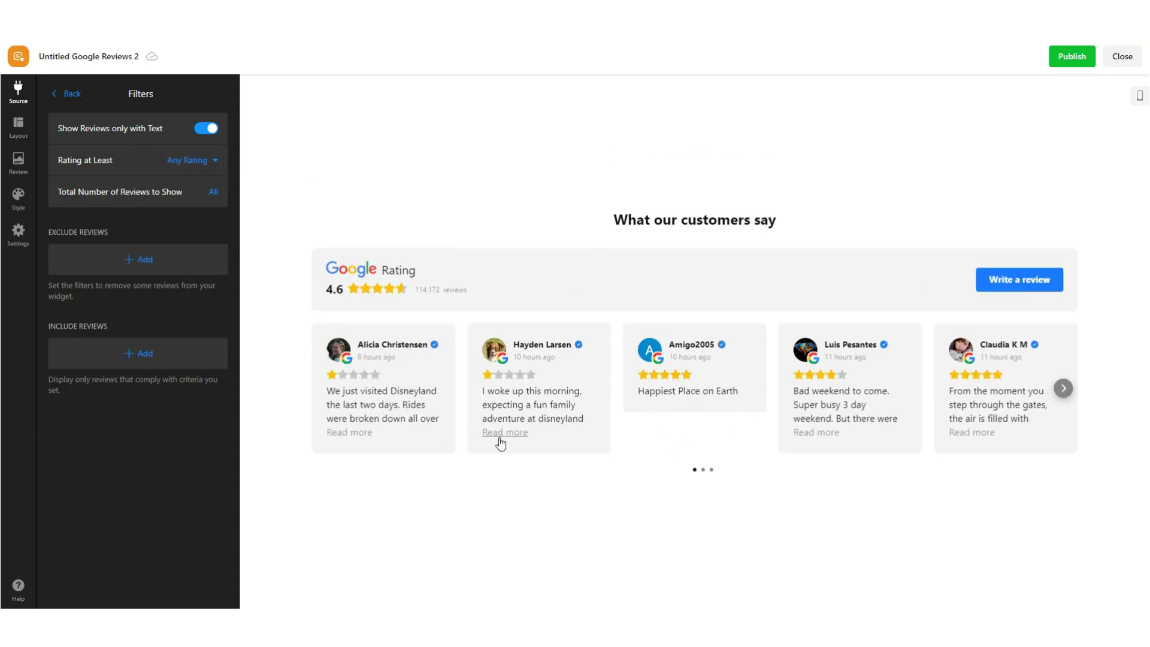
click(501, 442)
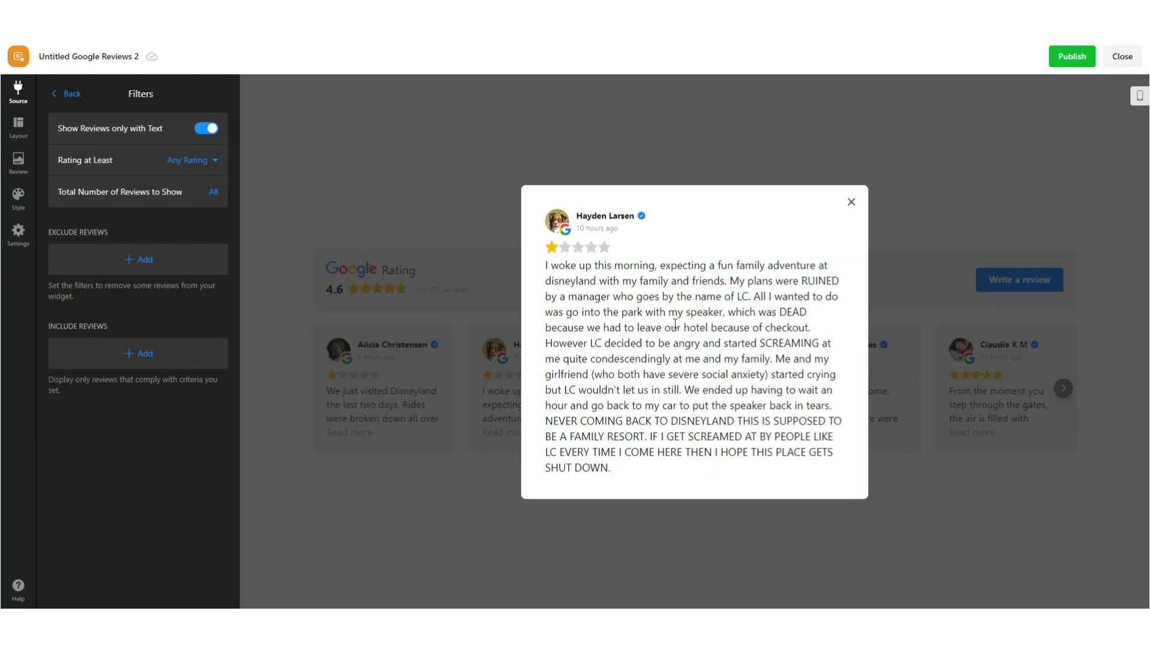
click(851, 202)
Try a minimum rating of 2 stars, check the carousel's reviews, and set the minimum rating to 4 stars
click(190, 161)
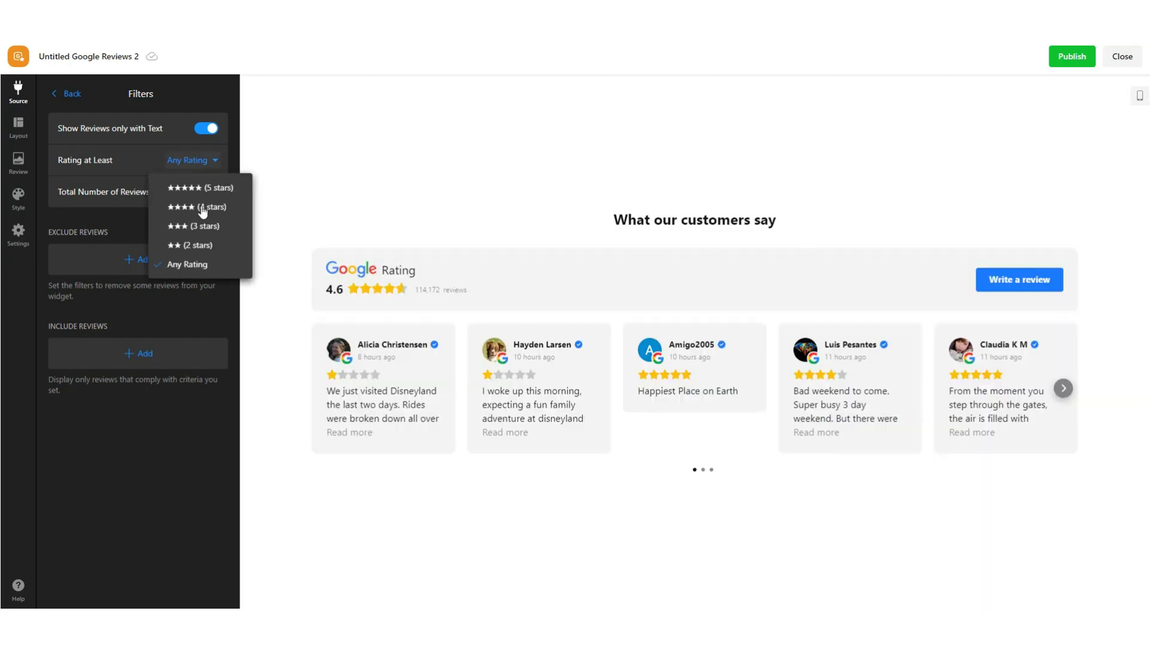
click(202, 246)
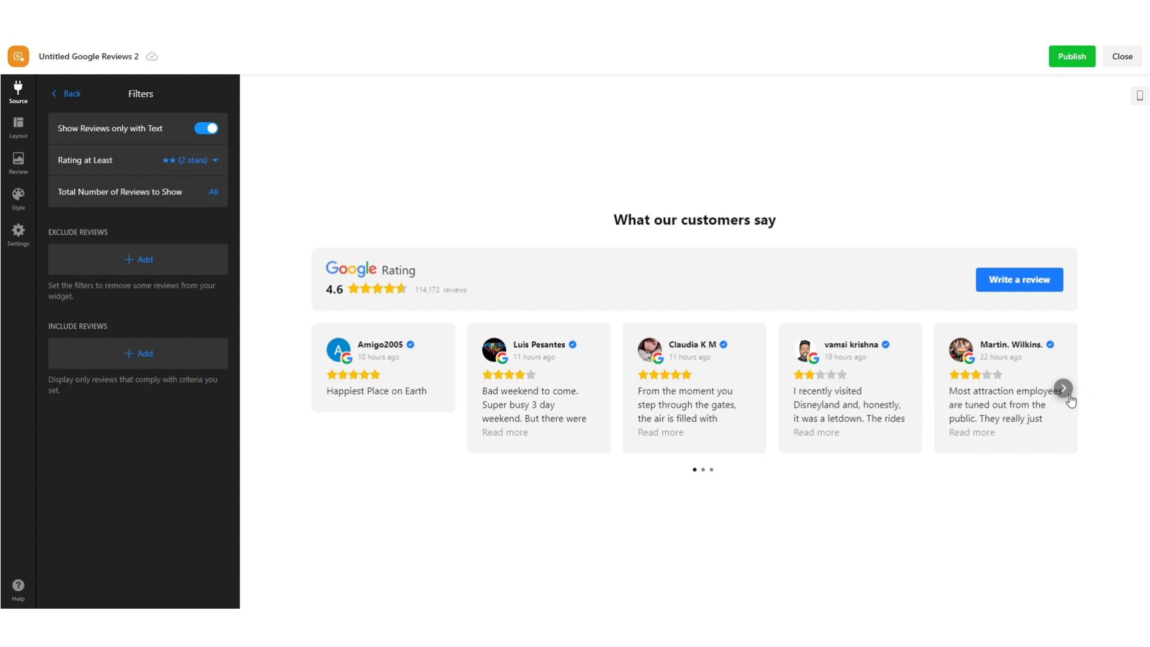
click(1064, 389)
click(185, 160)
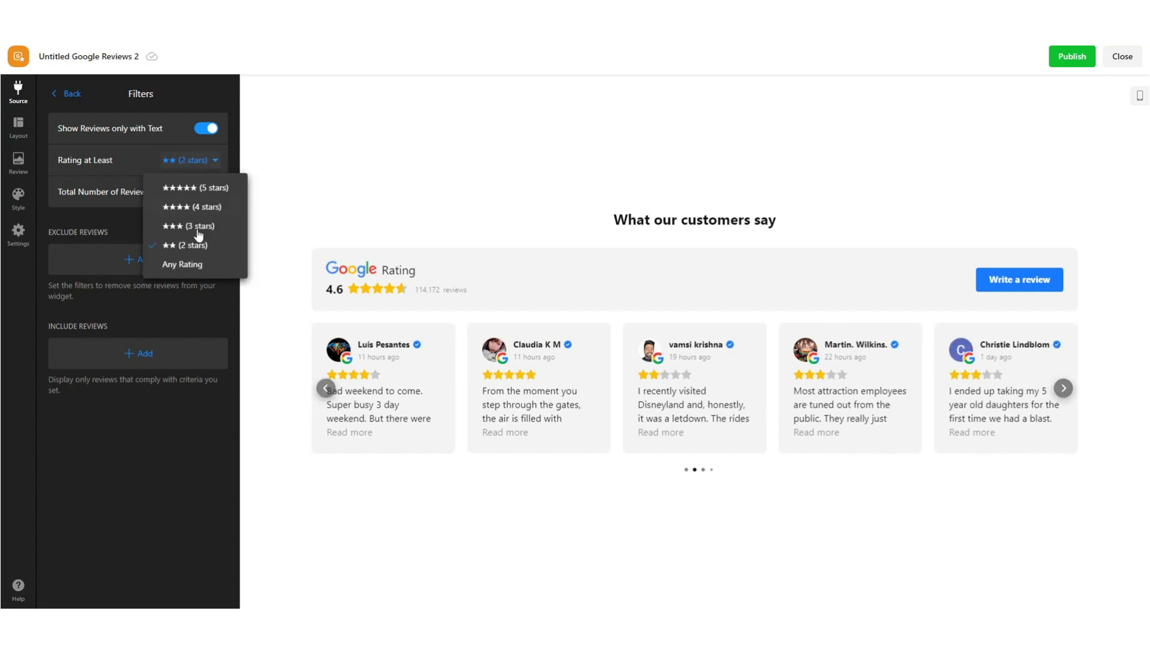
click(202, 210)
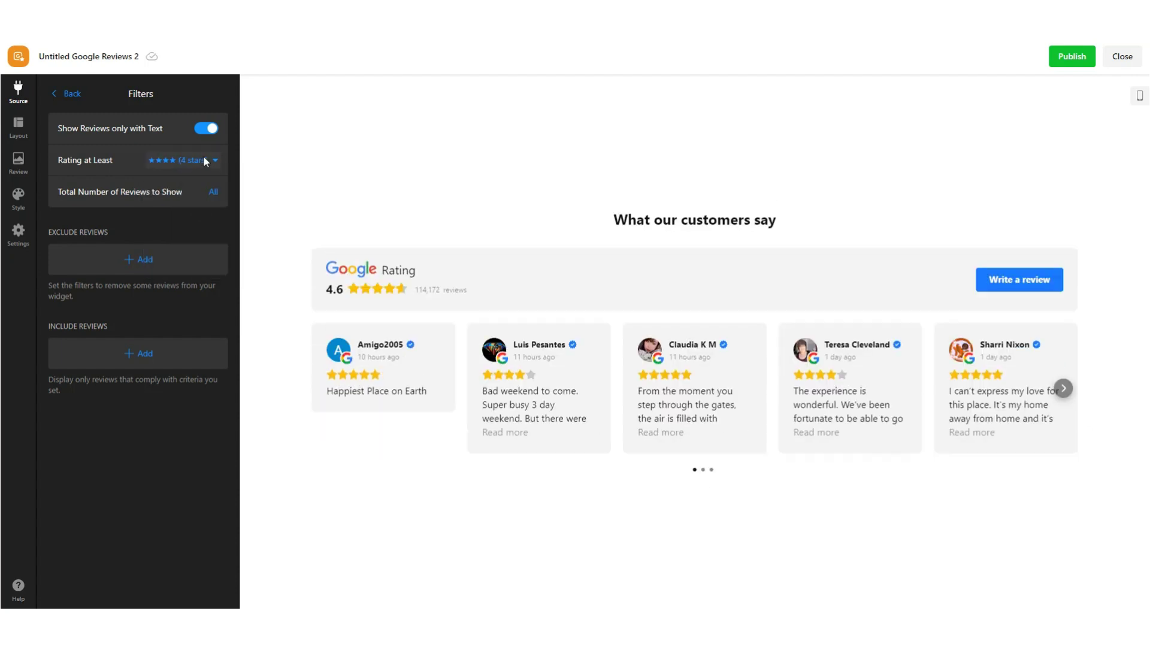
Set the minimum rating of the displayed reviews to 5 stars
click(199, 167)
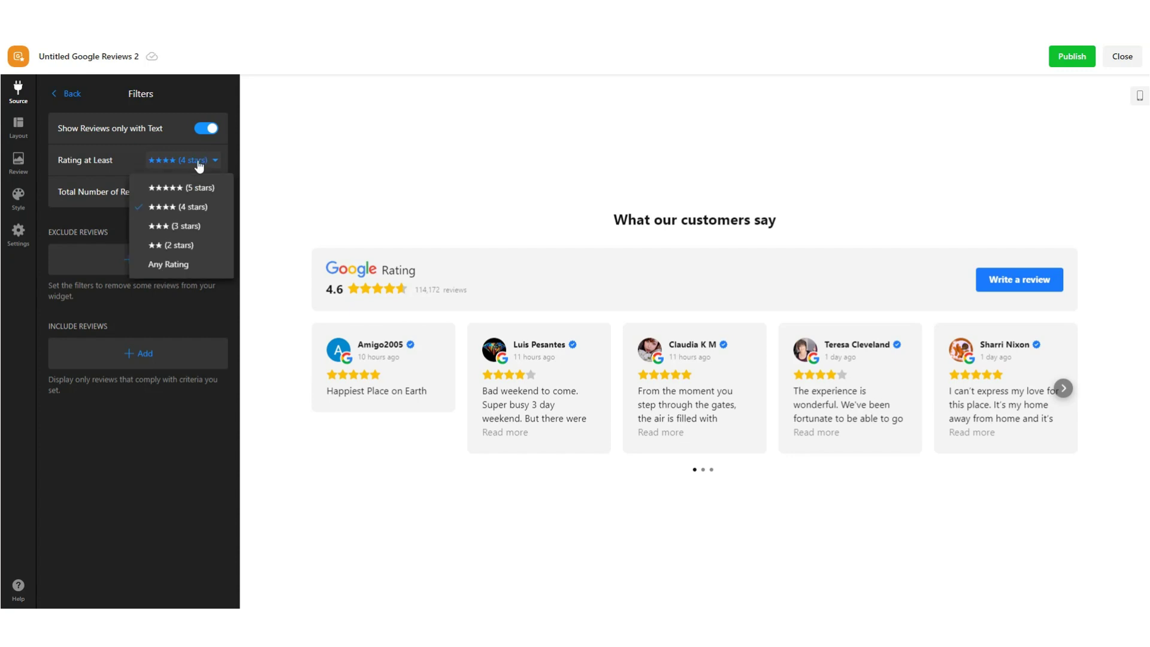
click(183, 188)
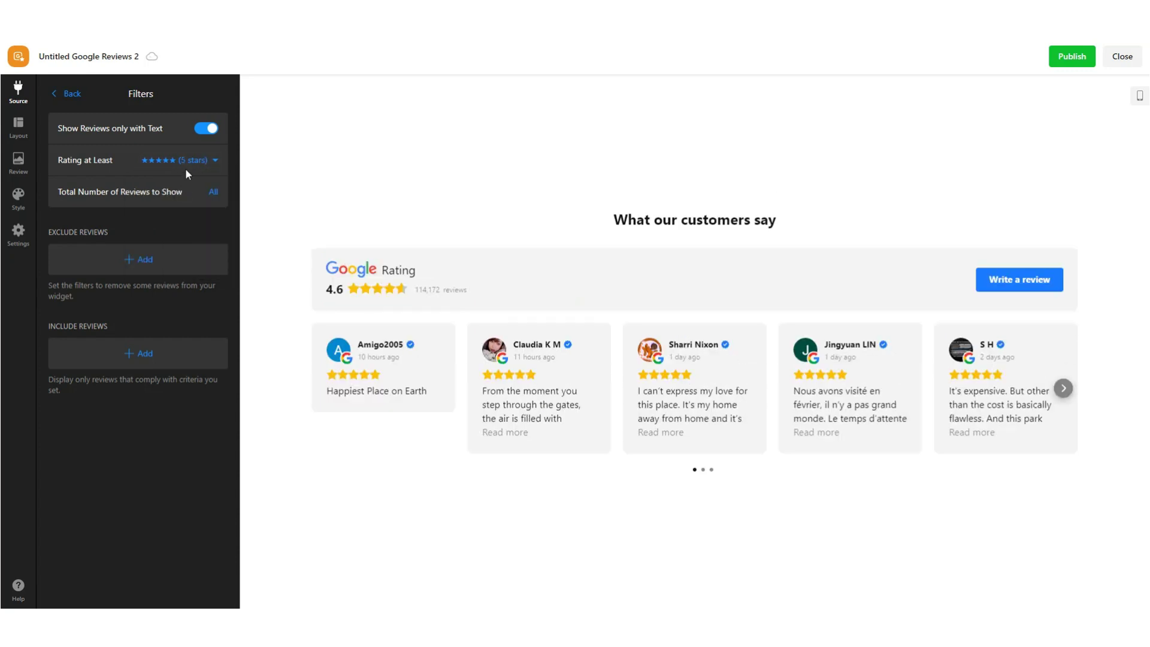
Try limiting the total number of reviews shown to 20 and to 3
click(213, 192)
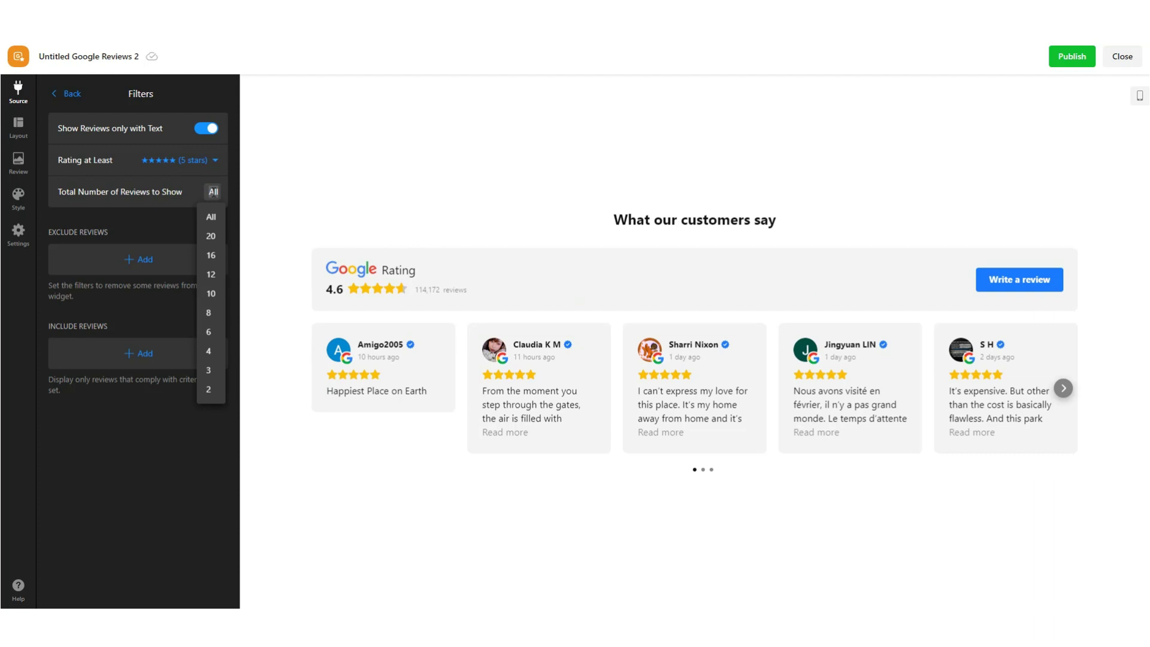
click(214, 241)
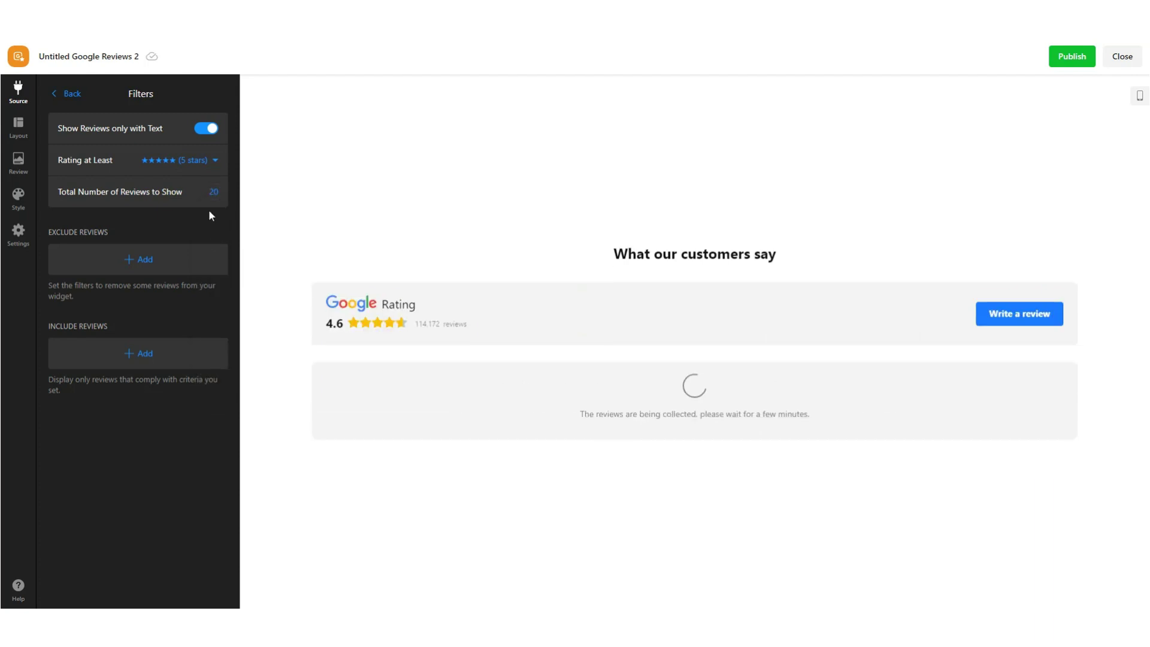
click(214, 192)
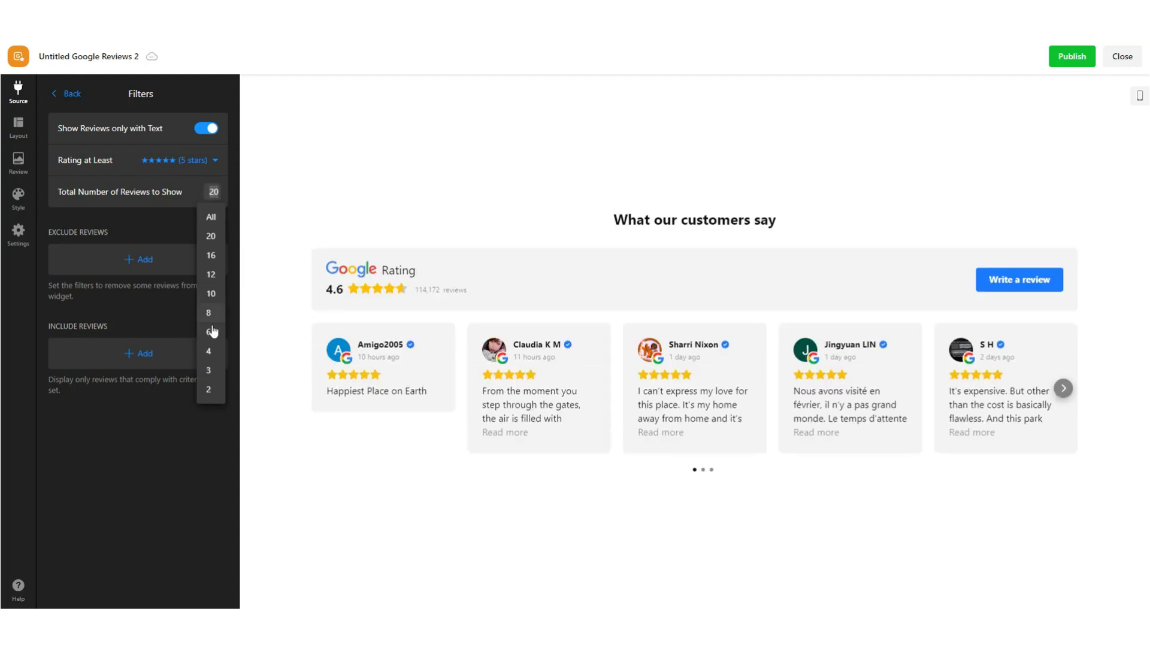
click(218, 370)
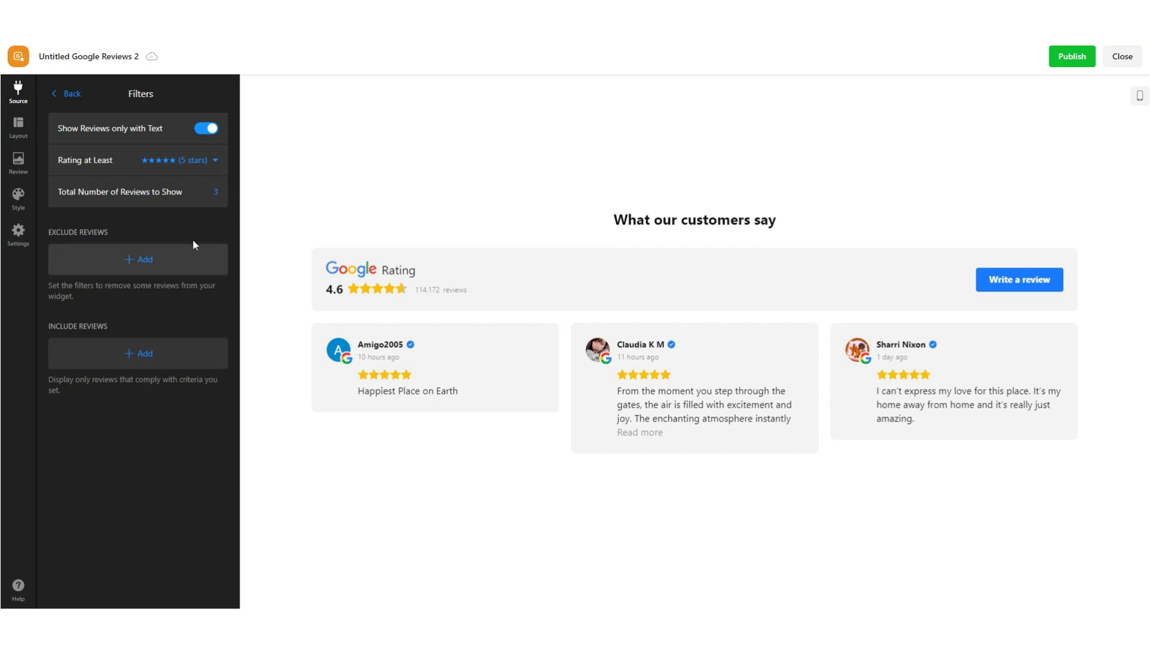
Try custom totals of 100 and 1 reviews to show, and restore the total to All
click(216, 193)
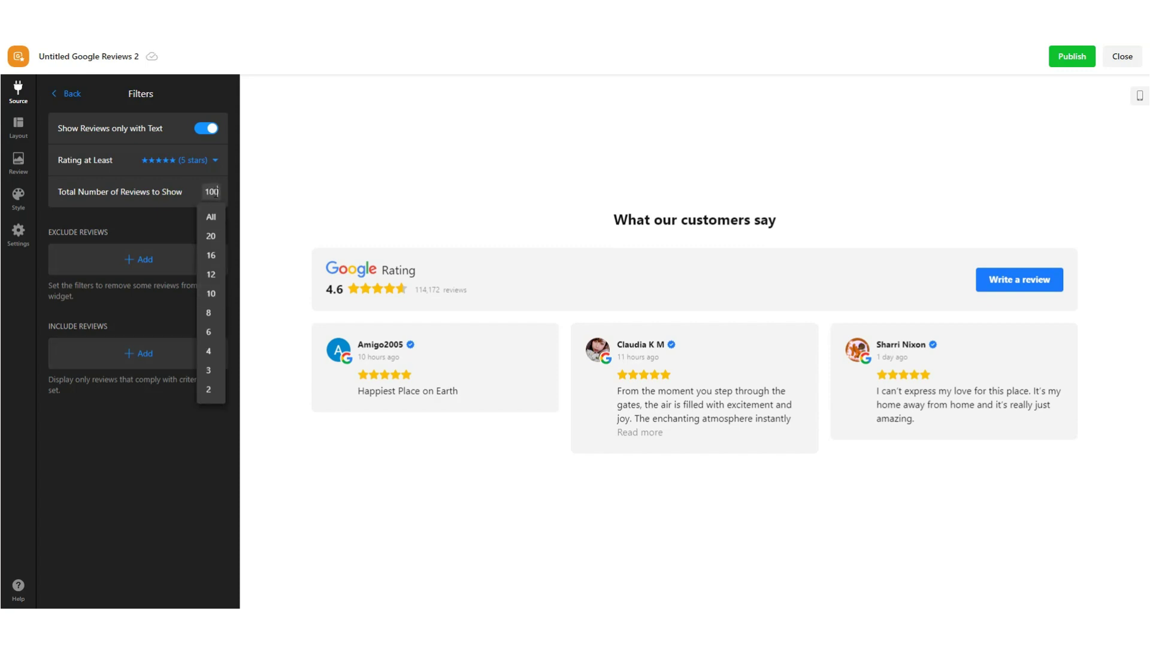
text(100)
key(Return)
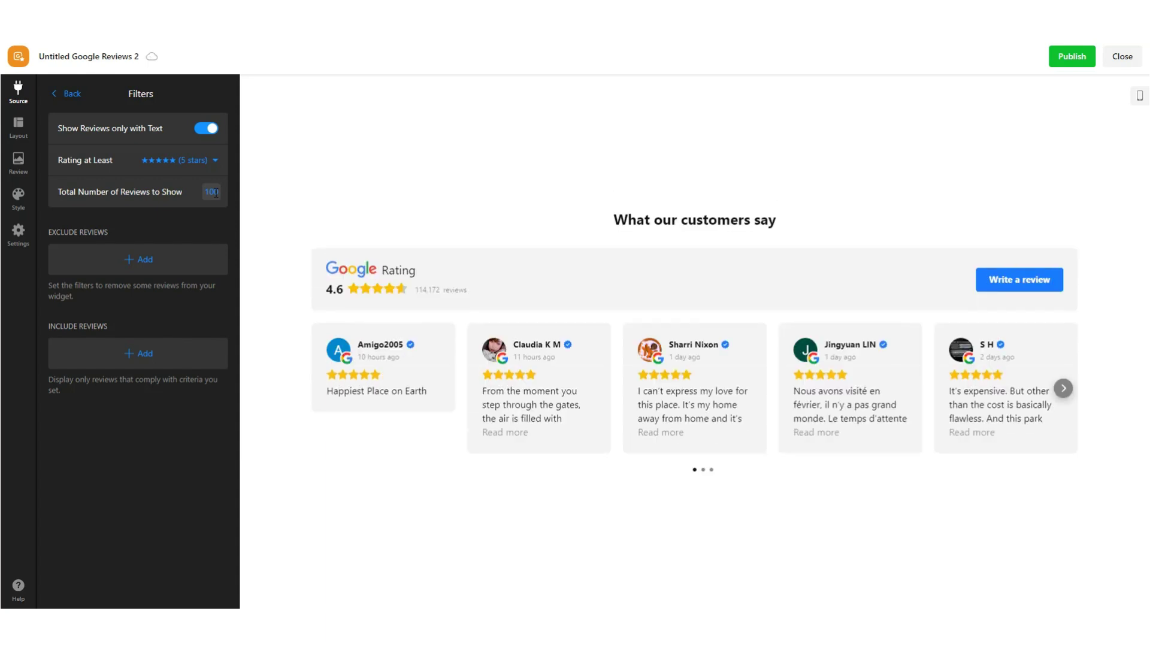
click(216, 194)
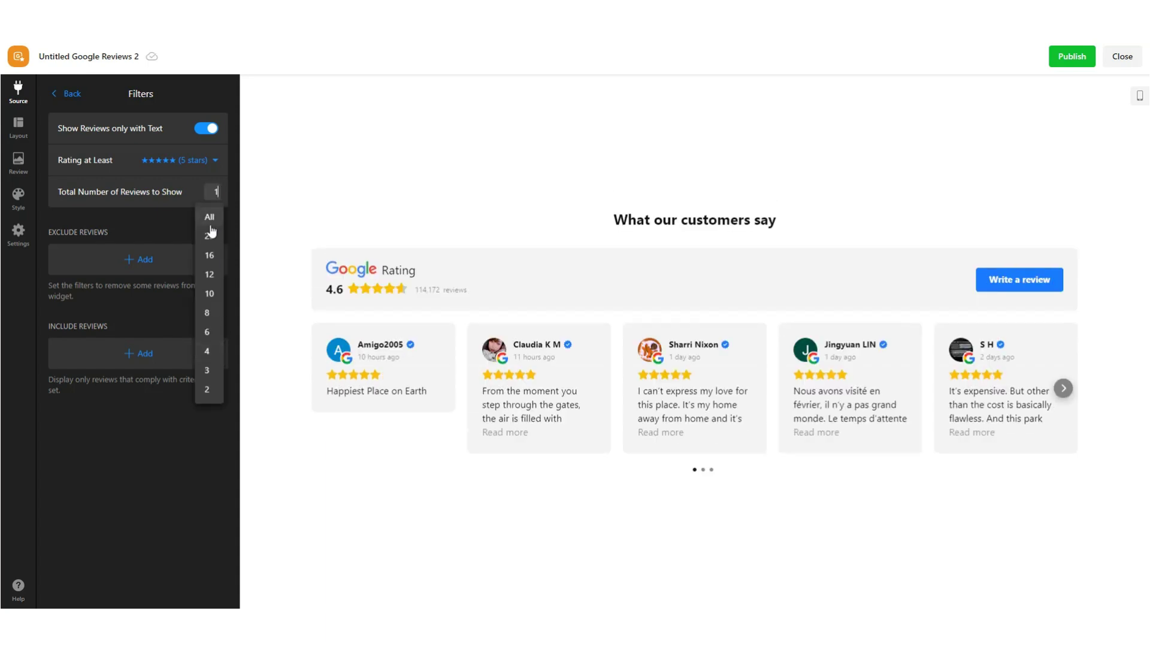
key(BackSpace)
key(BackSpace)
key(Return)
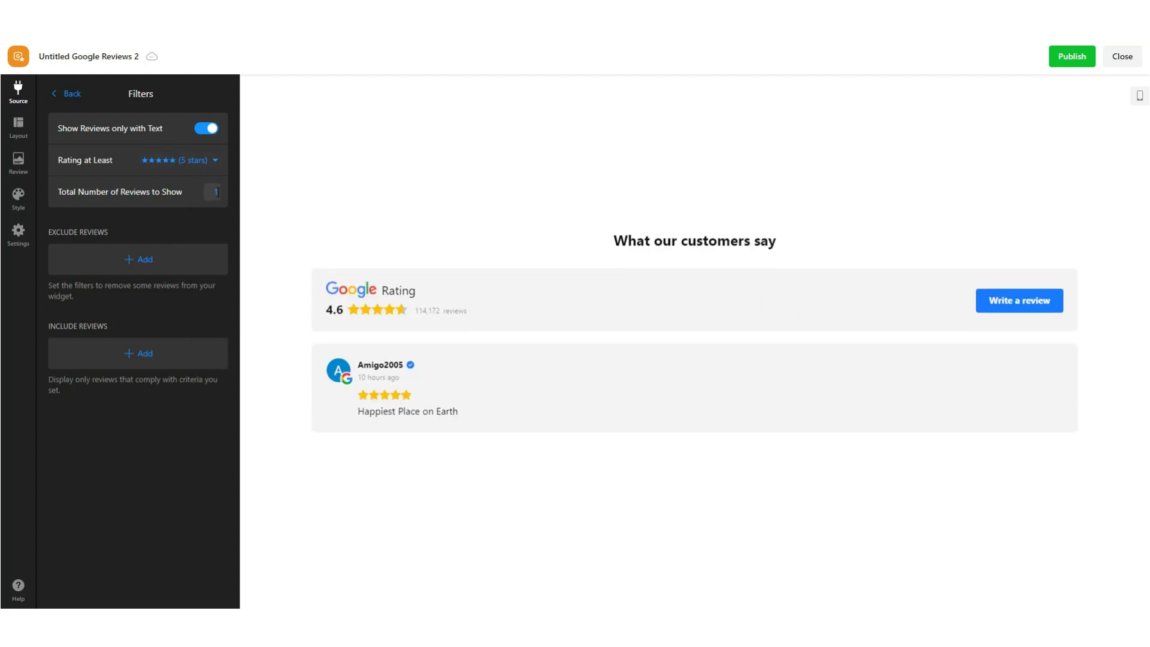
click(216, 192)
click(211, 210)
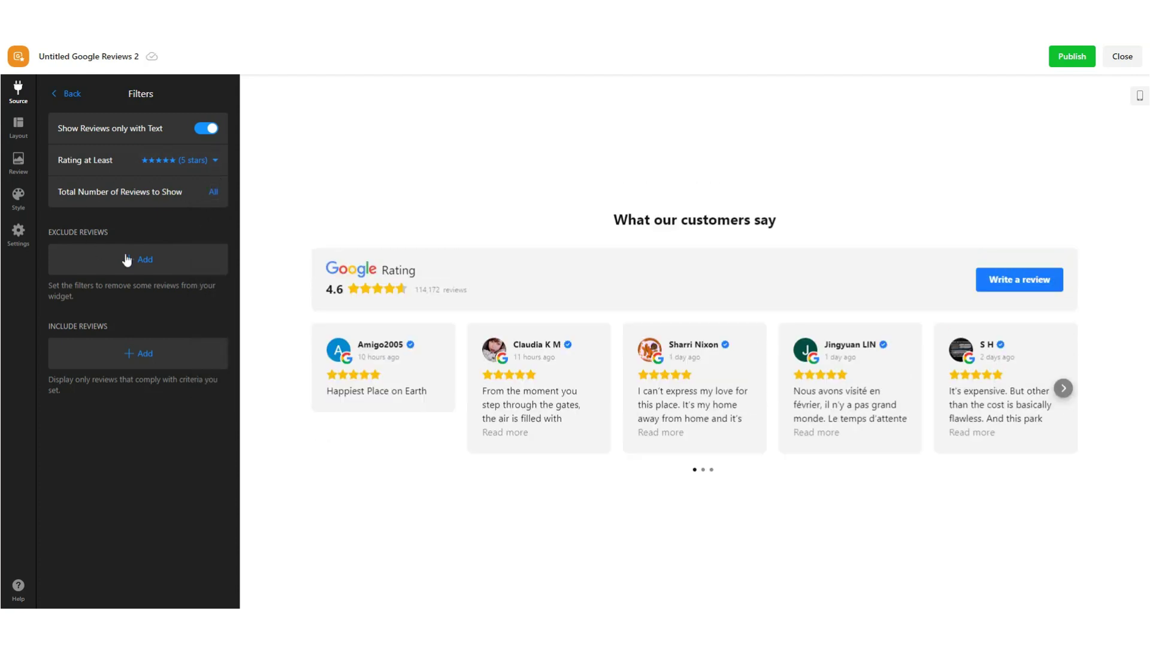
Try excluding reviews by one reviewer's surname, check the carousel, and delete that exclusion filter
click(153, 259)
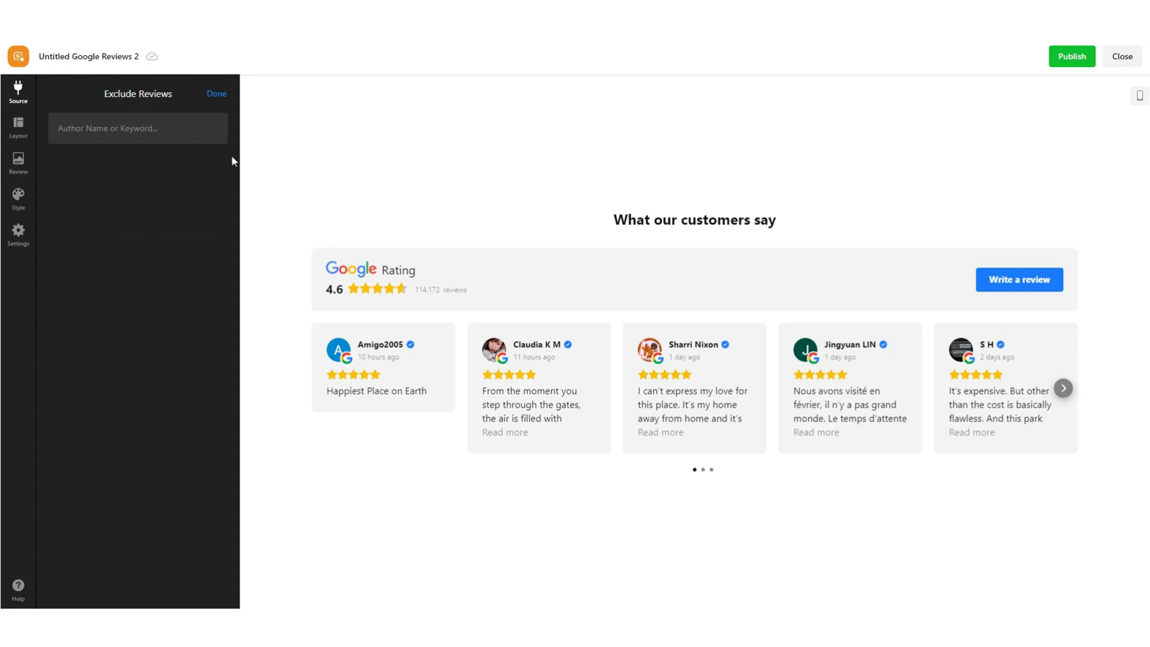
click(115, 133)
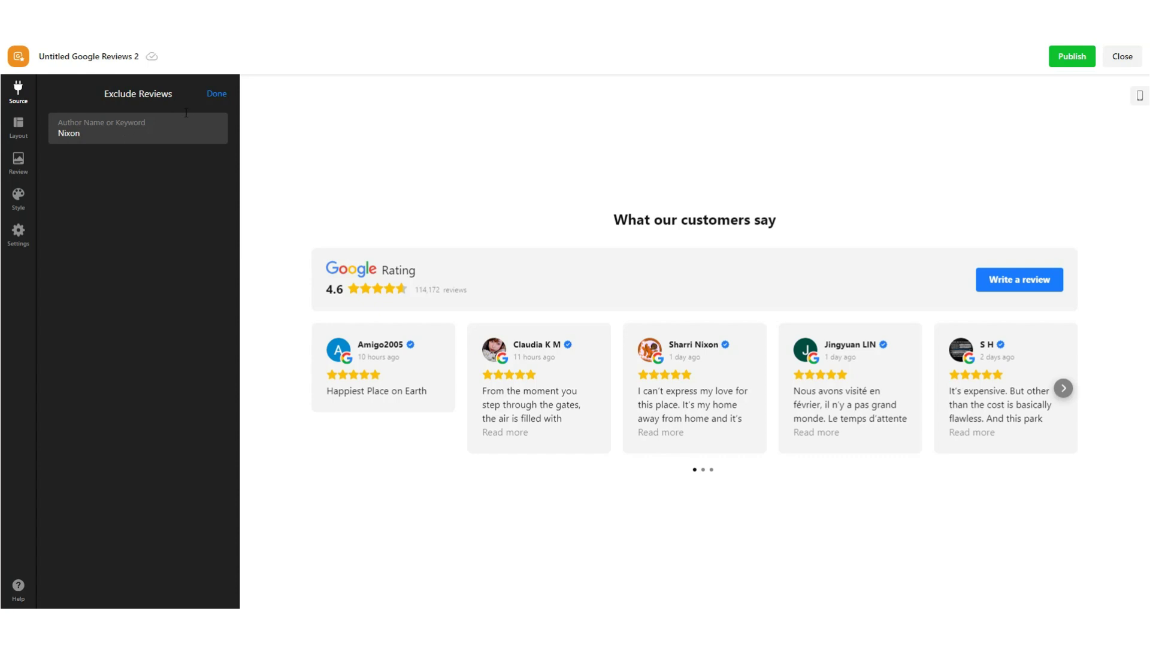
click(216, 93)
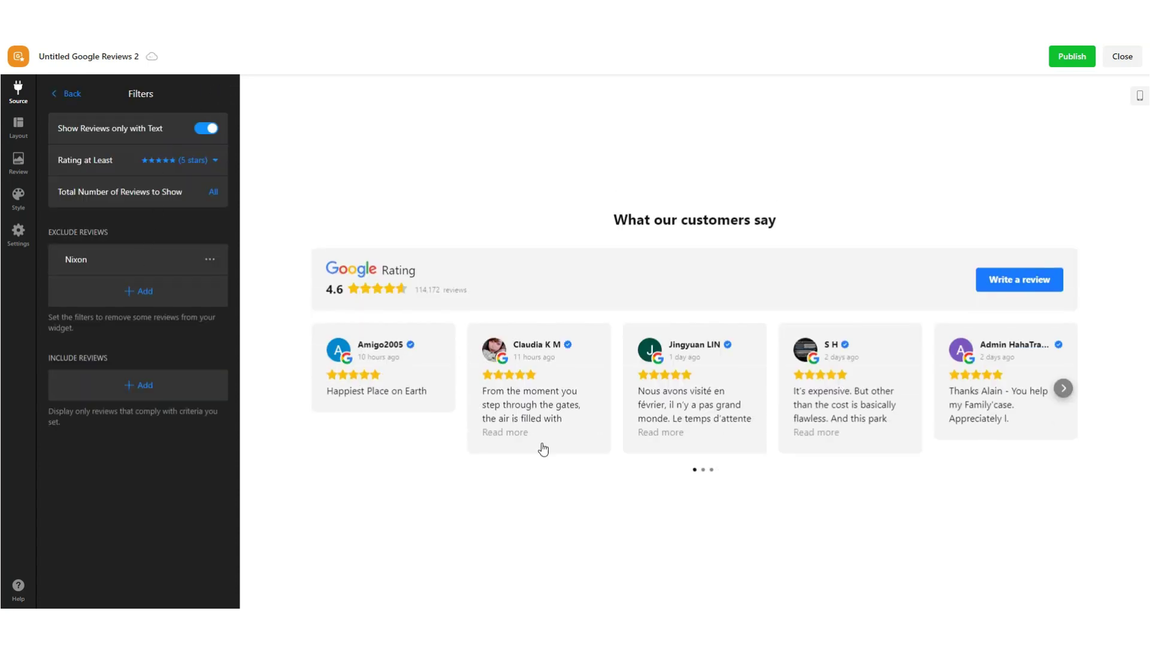
click(213, 261)
click(242, 307)
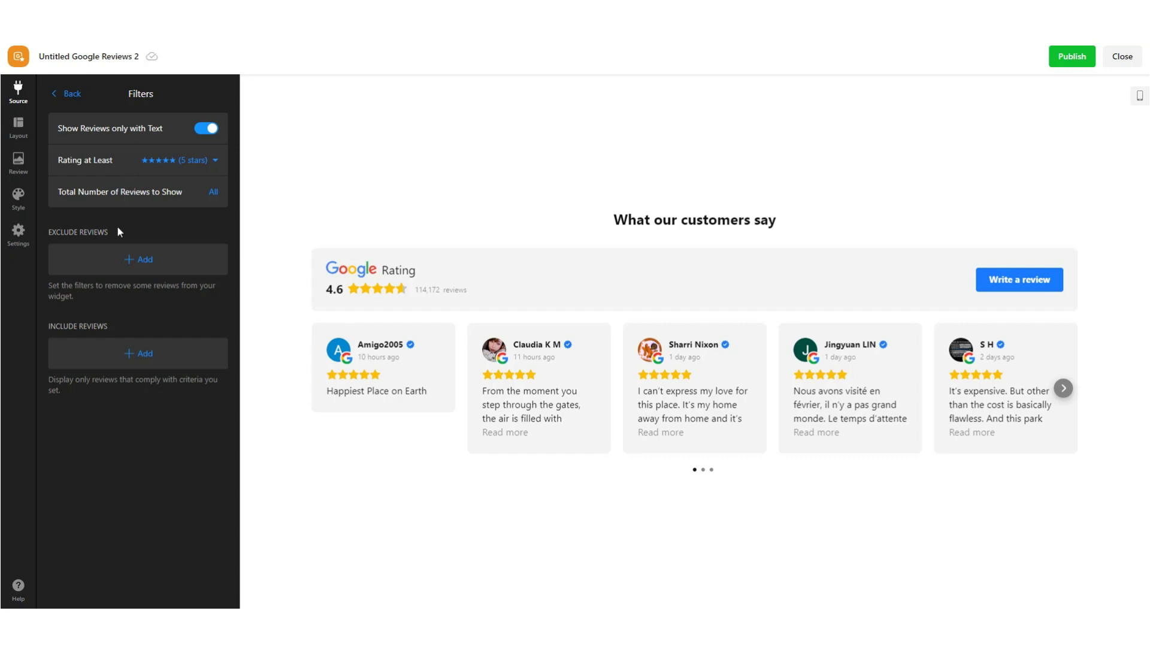
Open a new filter for hand-picking included reviews, leave it blank, and delete it
click(152, 361)
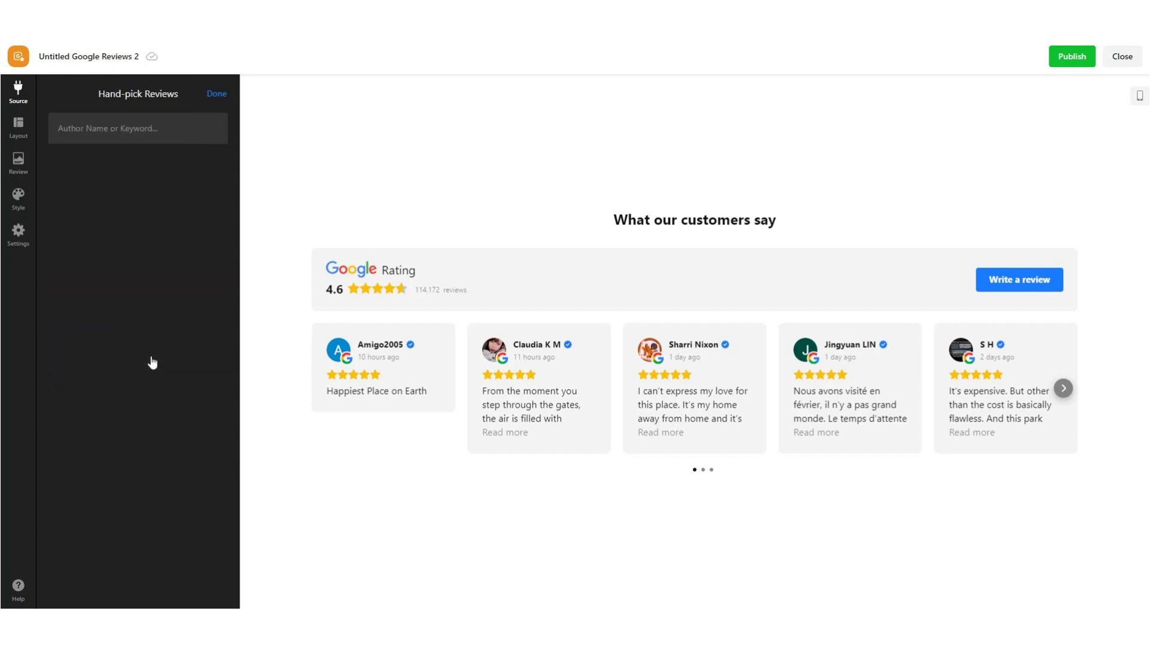
click(217, 94)
click(216, 358)
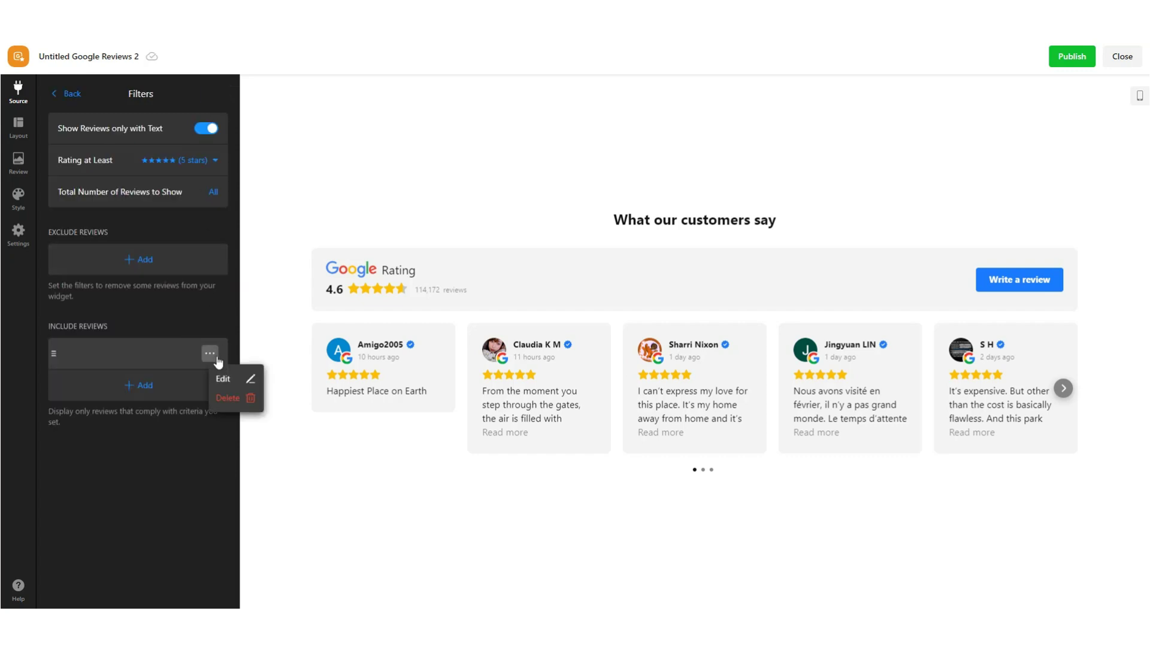
click(228, 397)
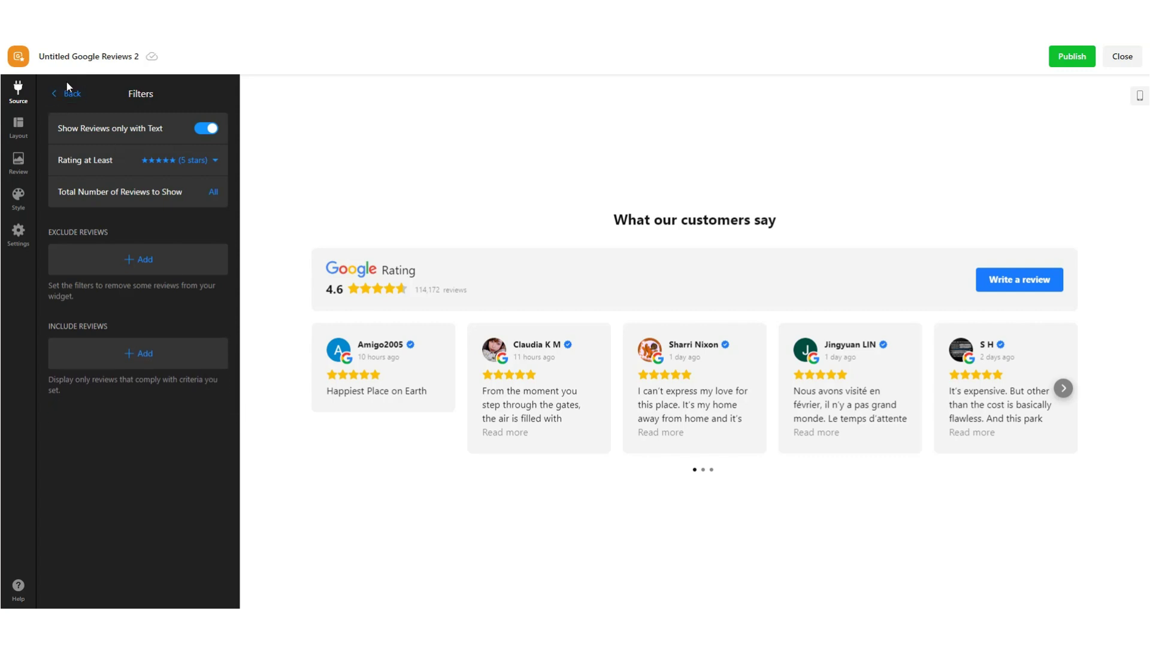
Try sorting the reviews in Random order, restore Most recent first, and return to the source settings
click(70, 93)
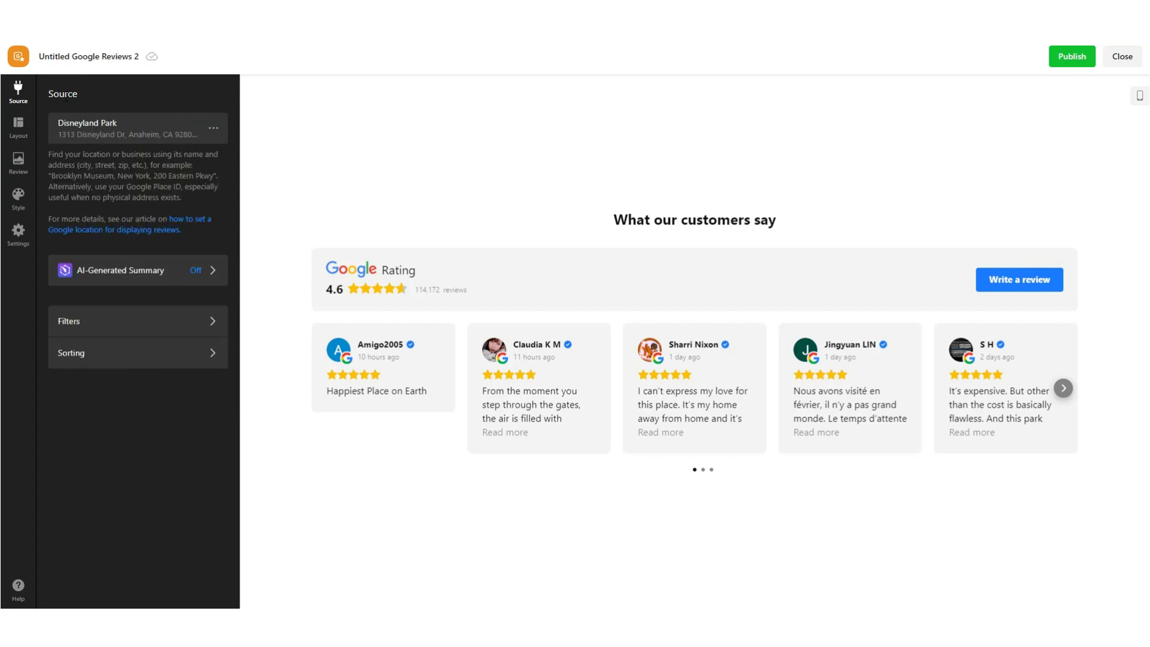
click(92, 357)
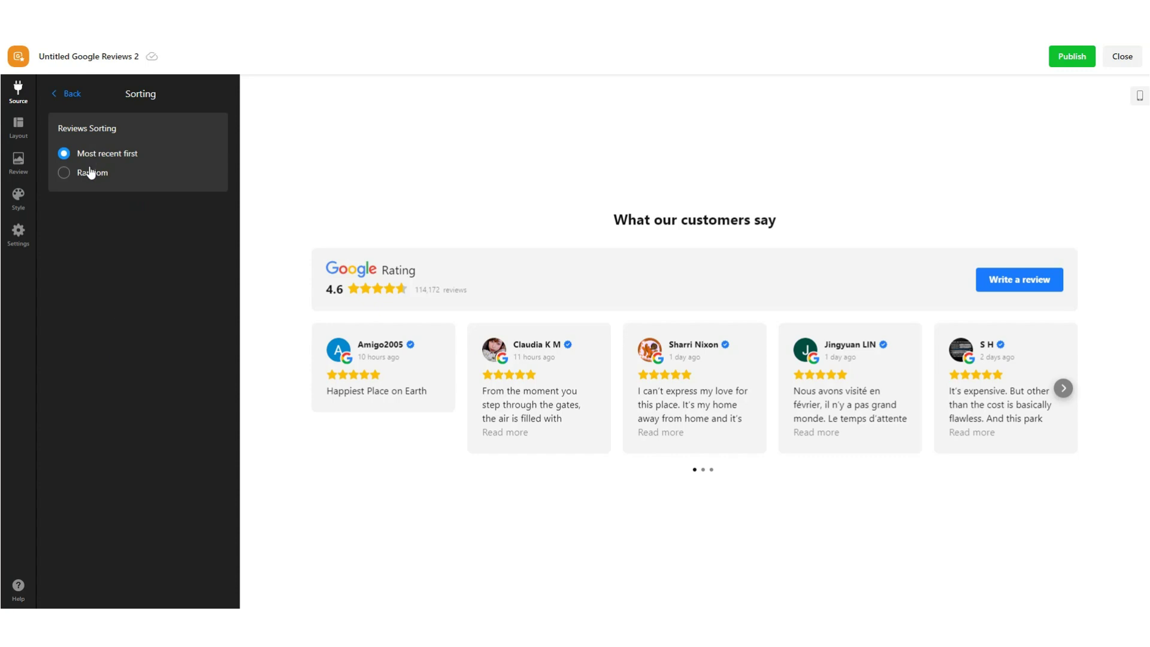
click(90, 172)
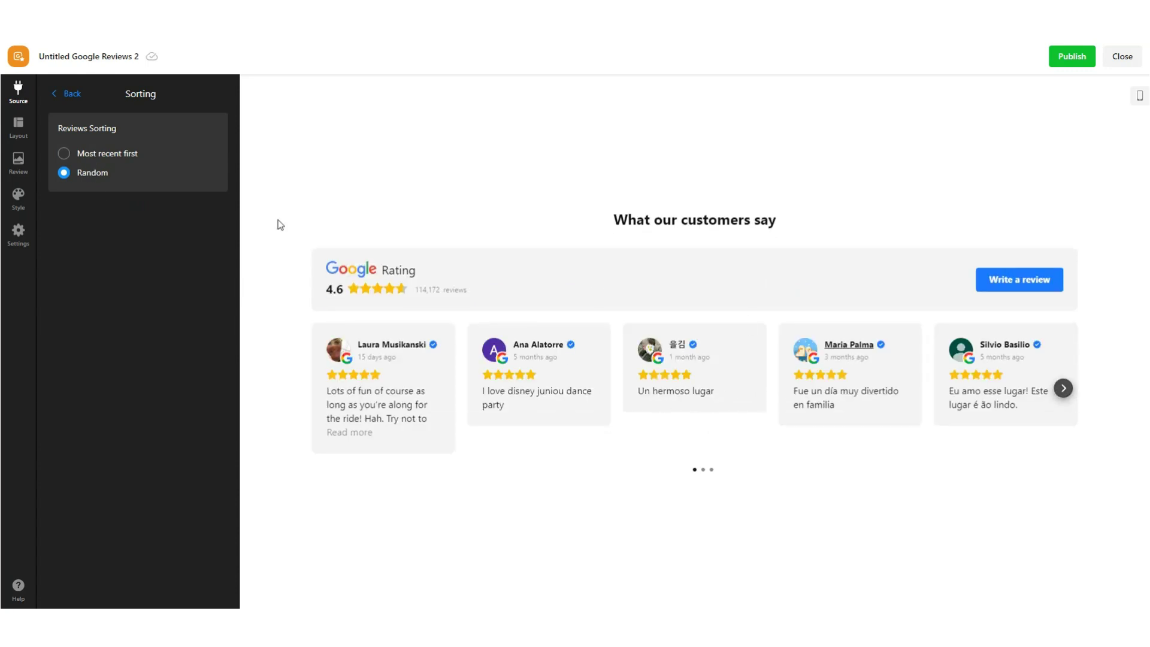
click(89, 154)
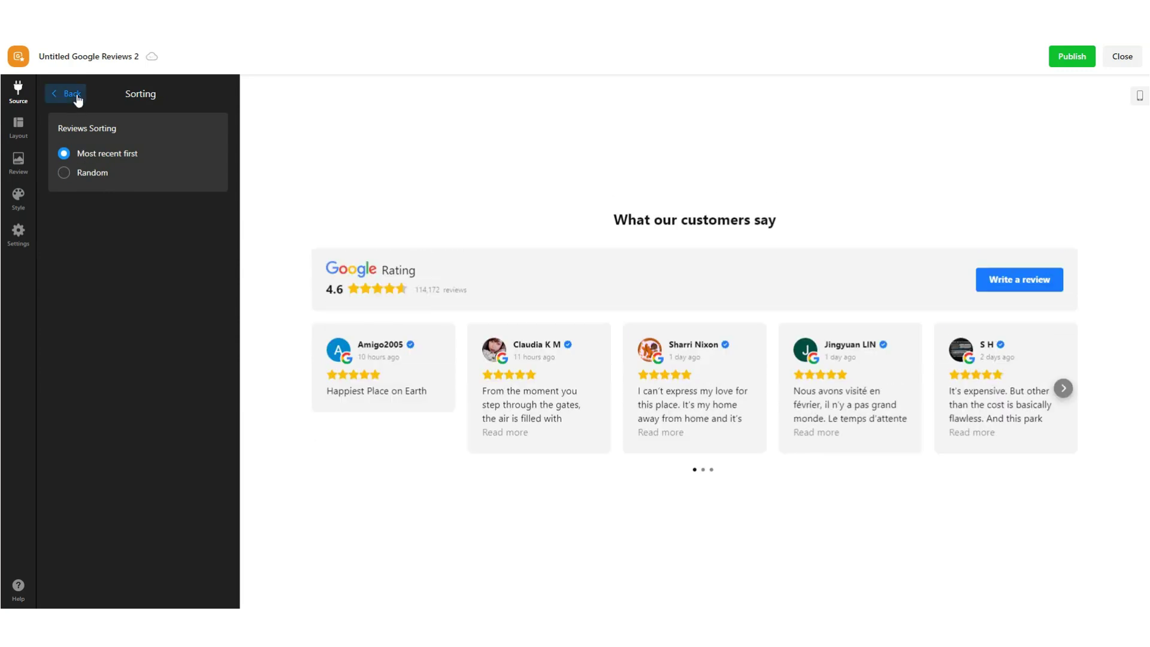
click(70, 100)
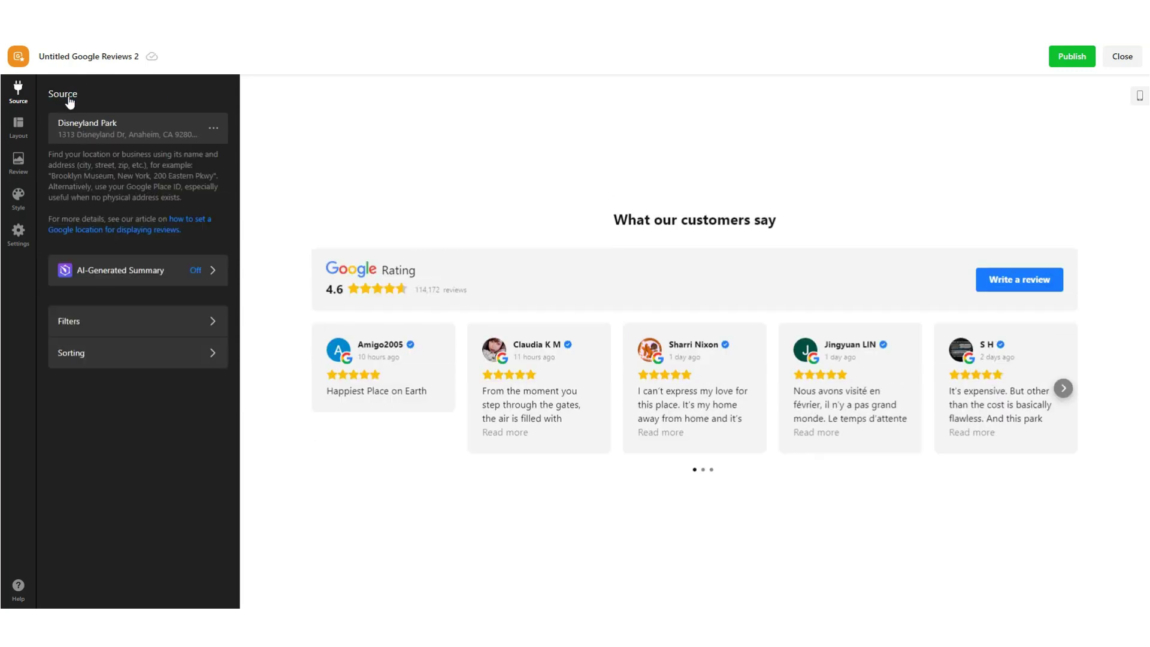
Open the customization settings of the Carousel layout
click(18, 128)
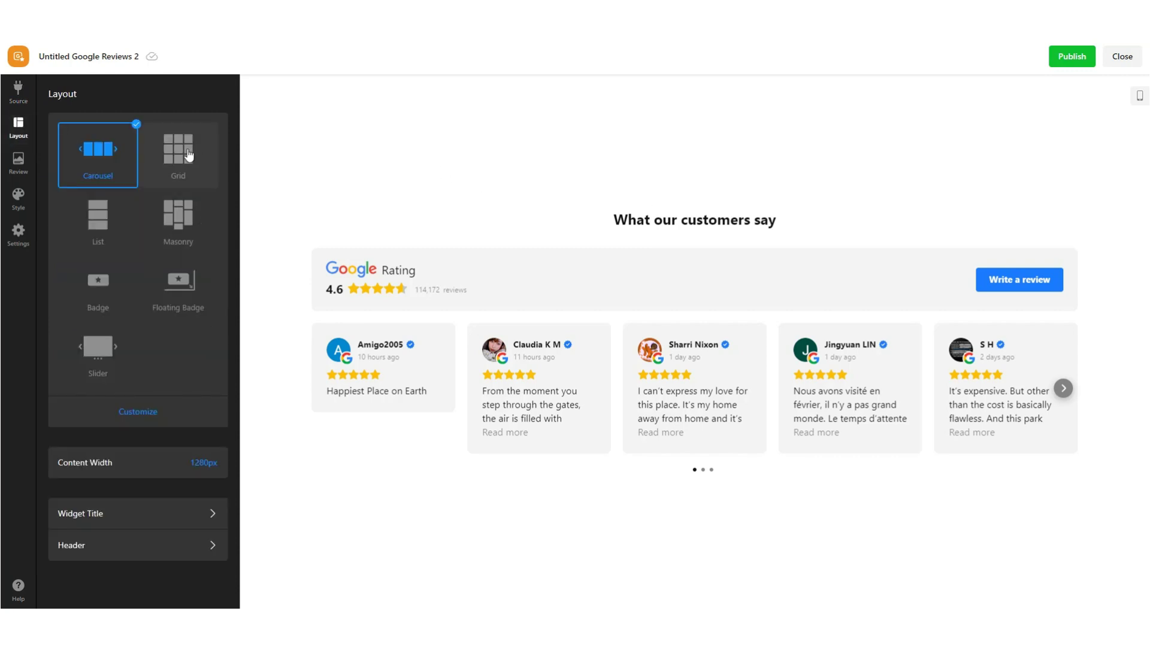
click(142, 418)
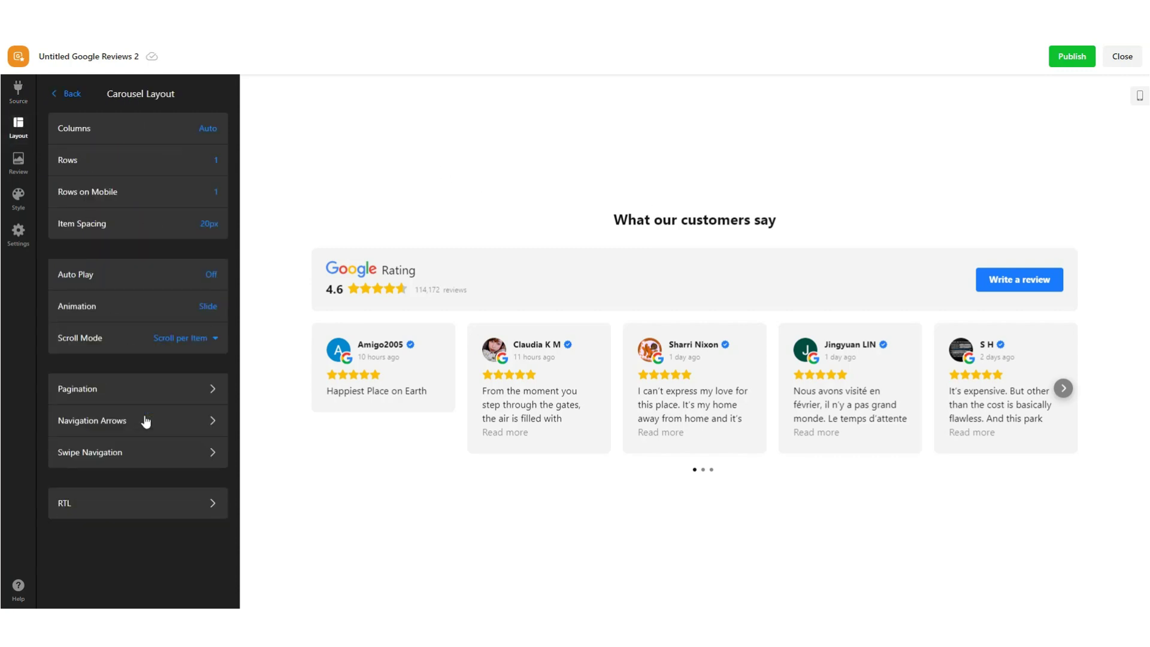
View the Custom column settings for each screen width and restore the columns to Auto
click(210, 130)
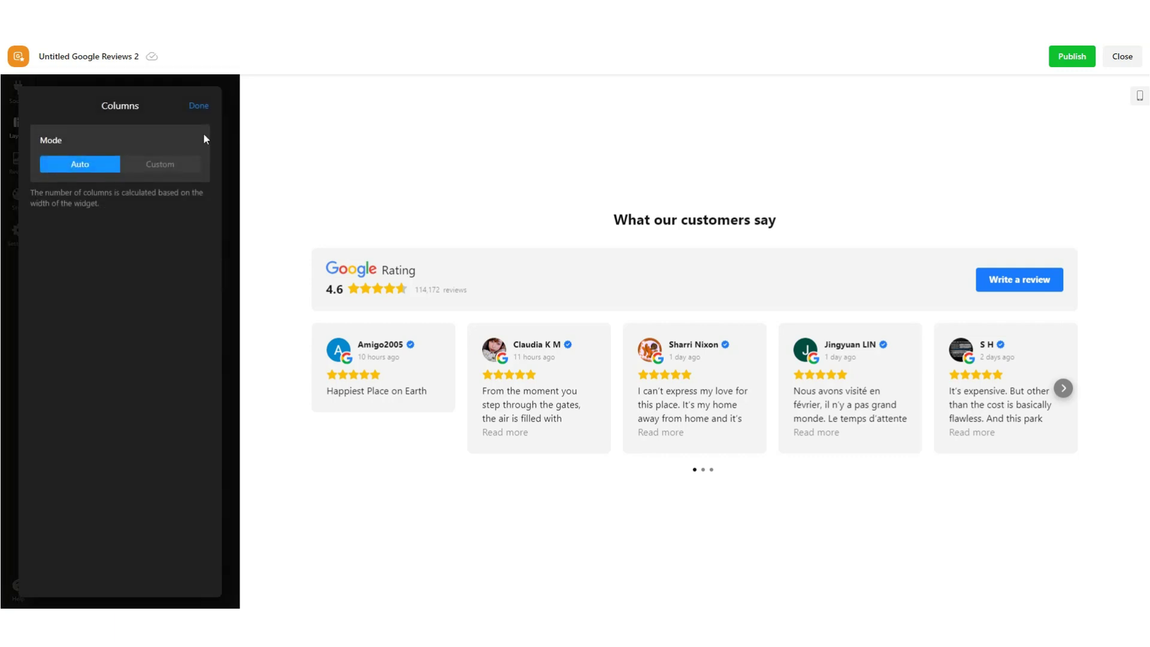
click(163, 166)
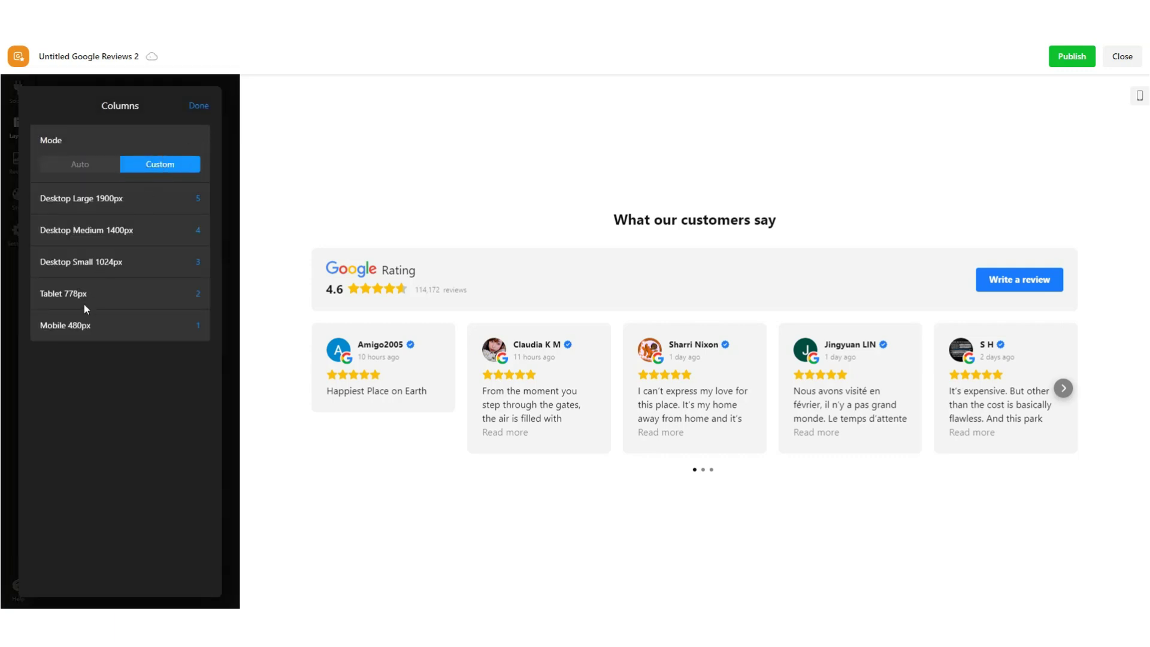
click(79, 164)
click(200, 107)
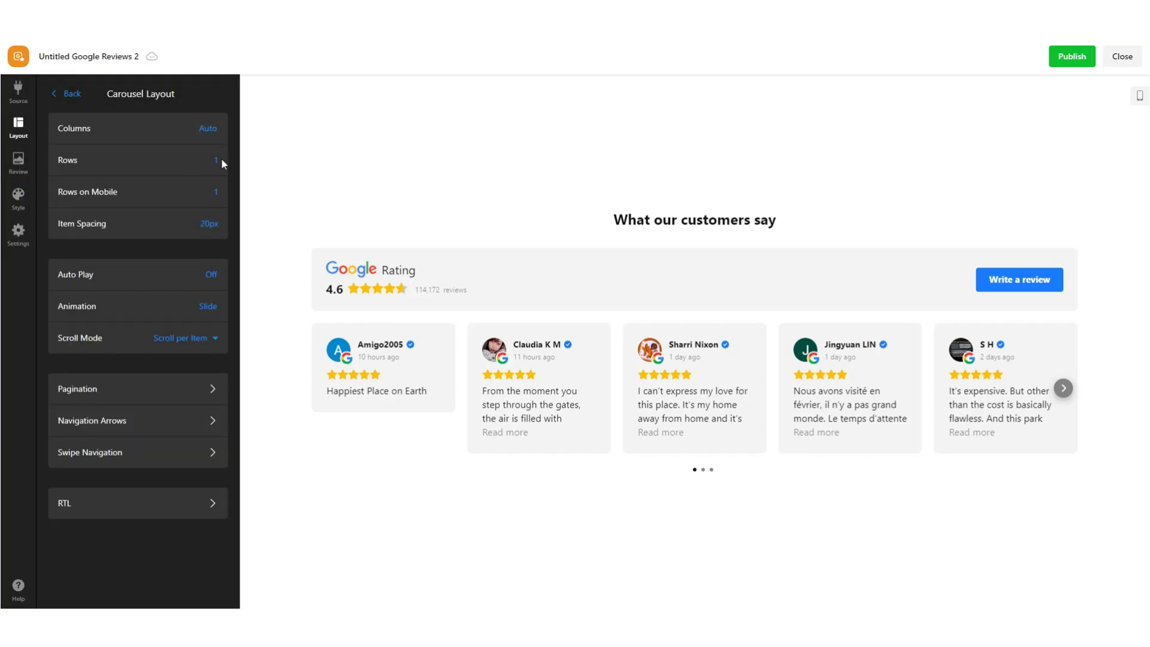
Try a carousel with 2 rows and advance it to check the reviews
click(216, 159)
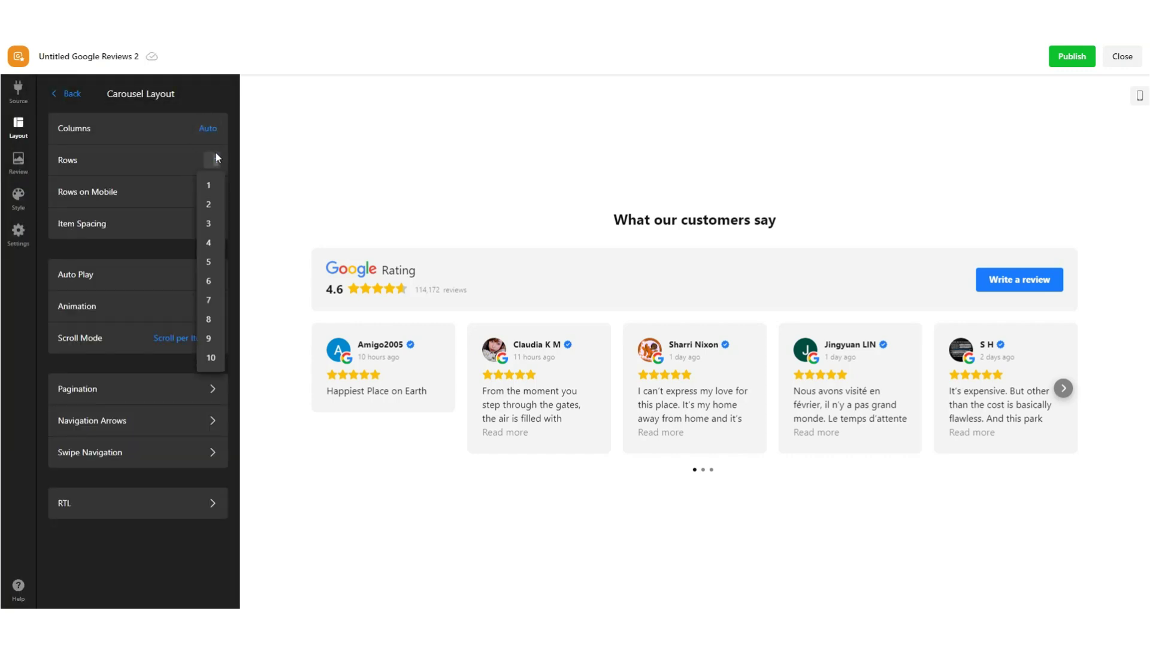
click(210, 205)
click(1063, 388)
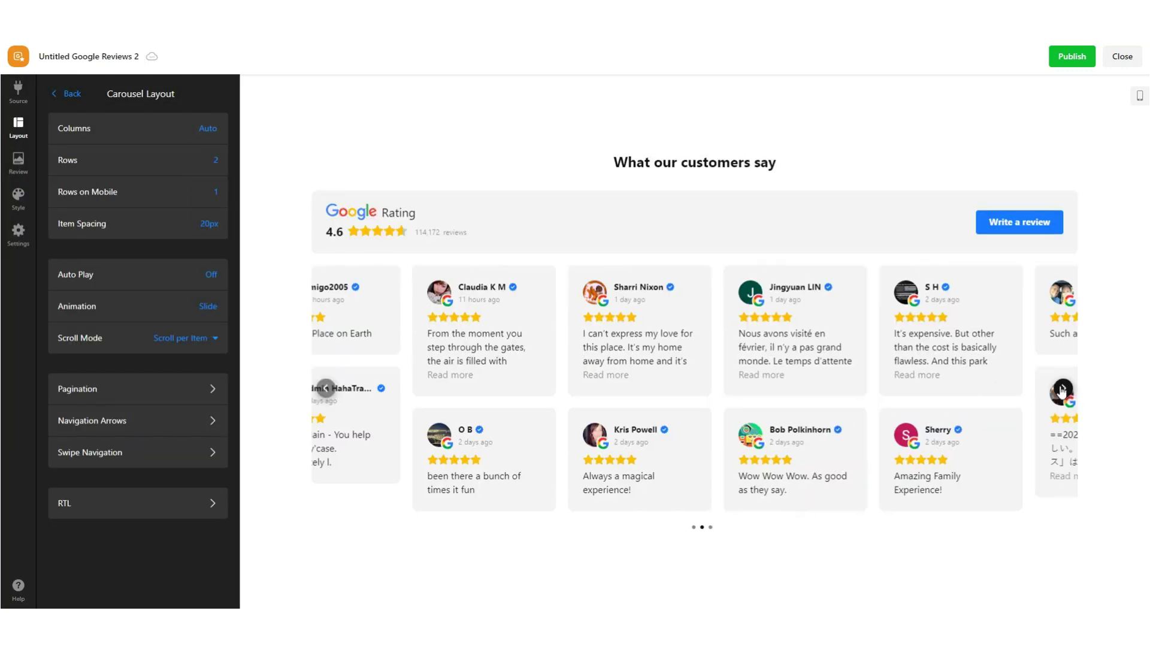
Set the carousel to 3 rows and advance it to check the layout
click(213, 160)
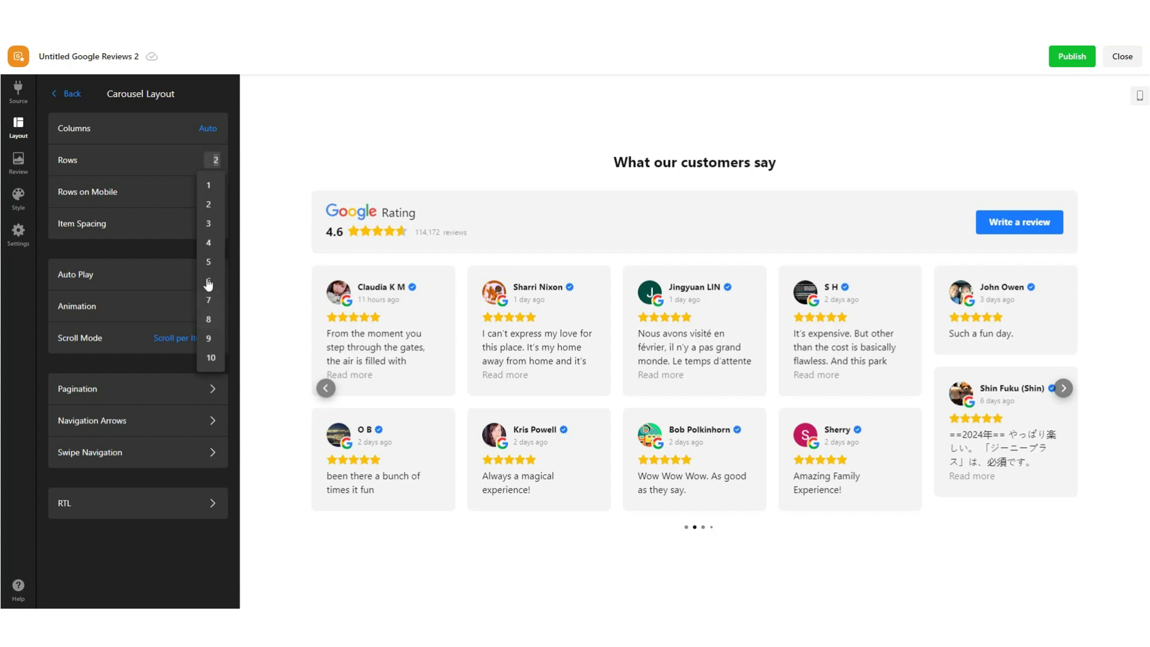
click(211, 225)
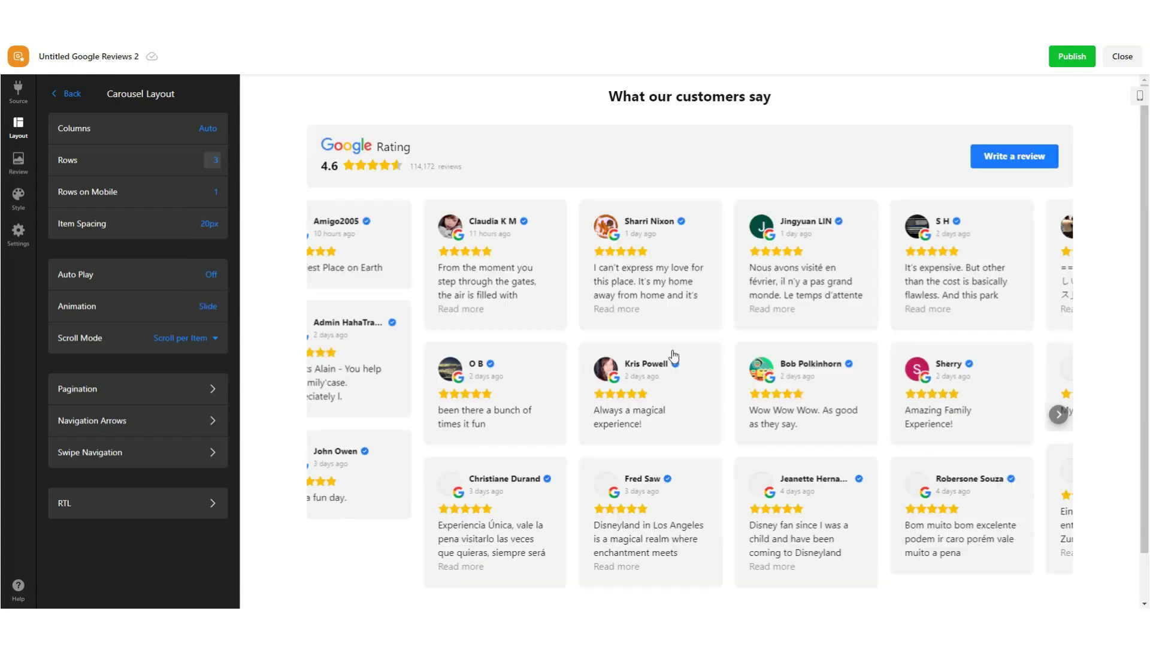
click(1067, 397)
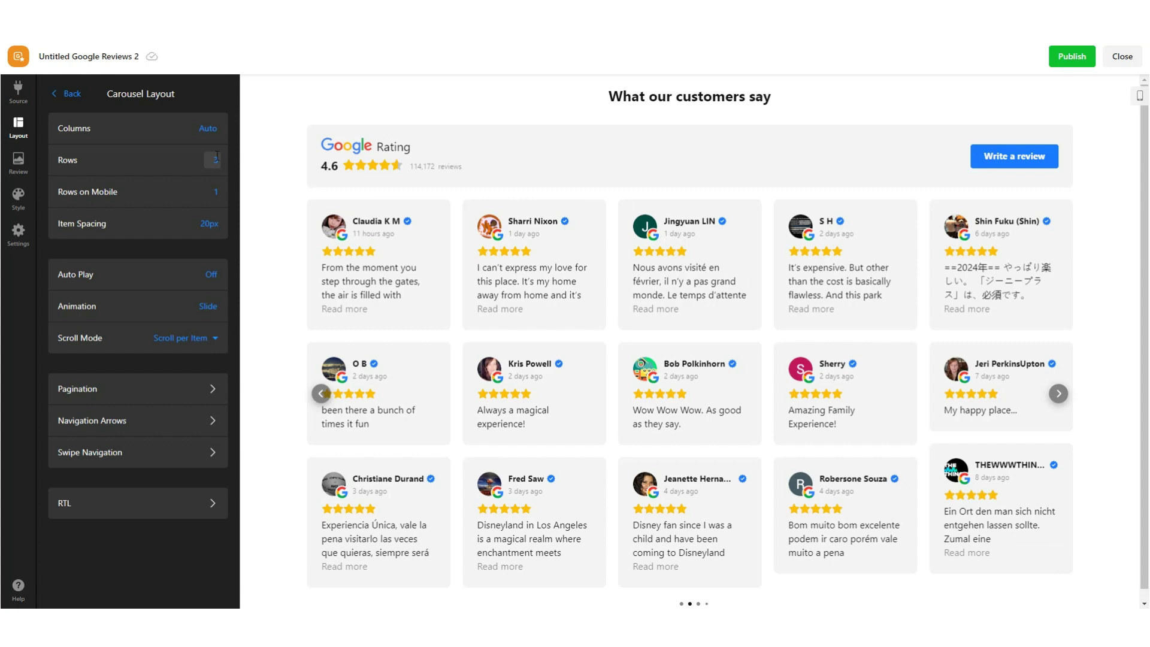
Enable auto play for the carousel with an interval of 2 seconds
click(213, 285)
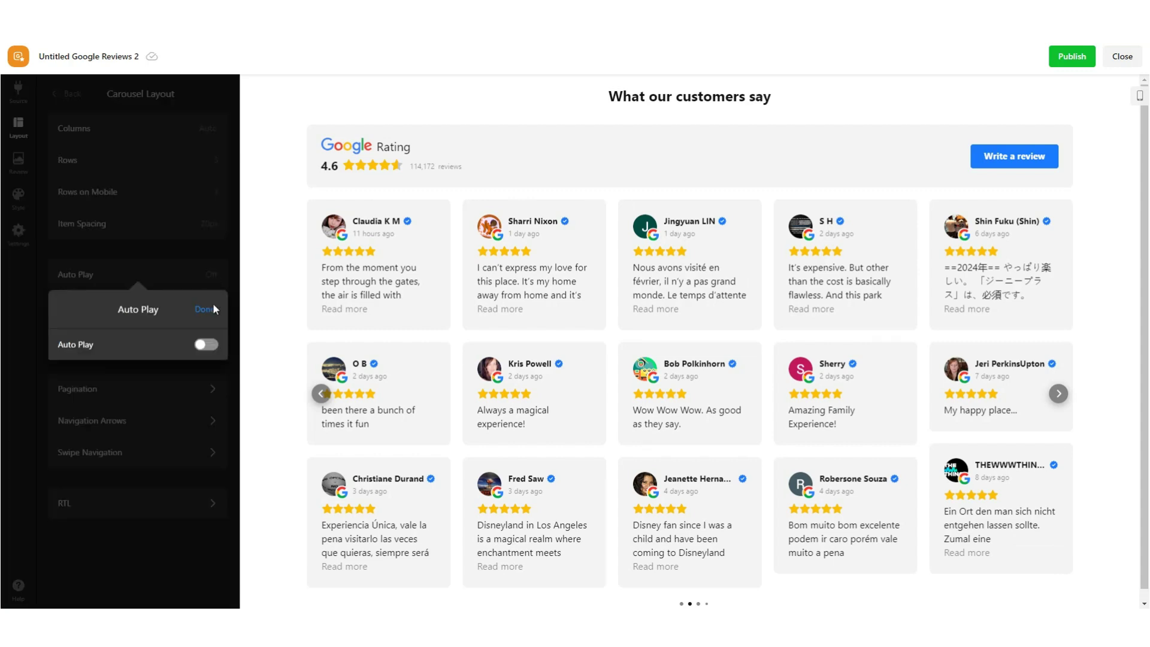
click(209, 345)
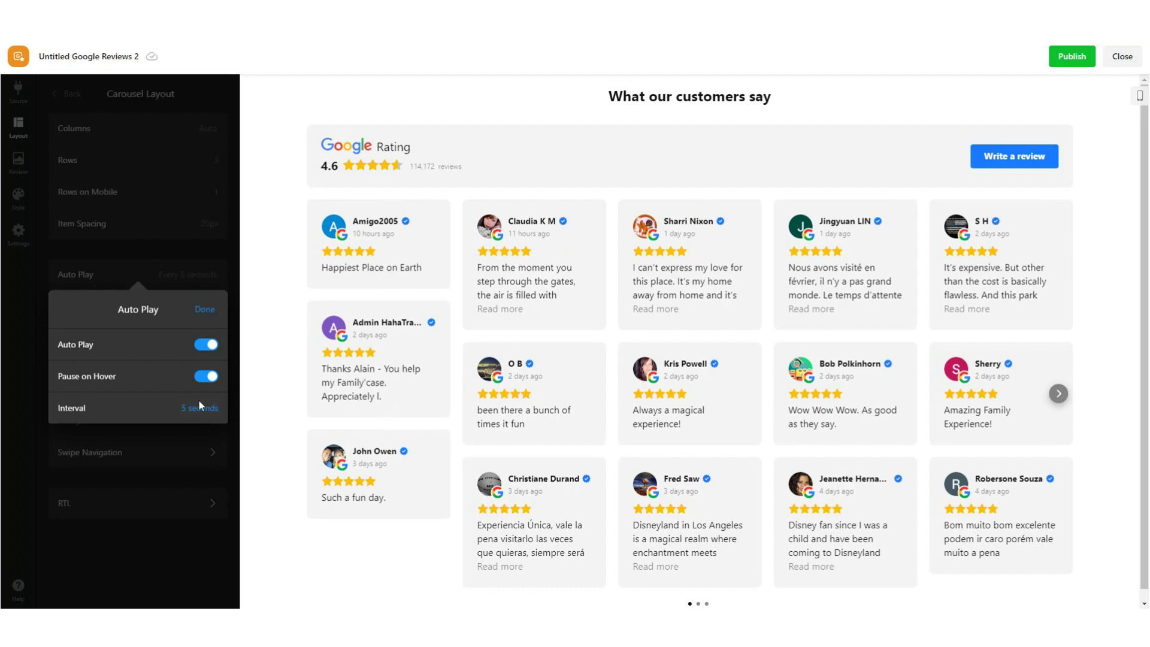
click(197, 410)
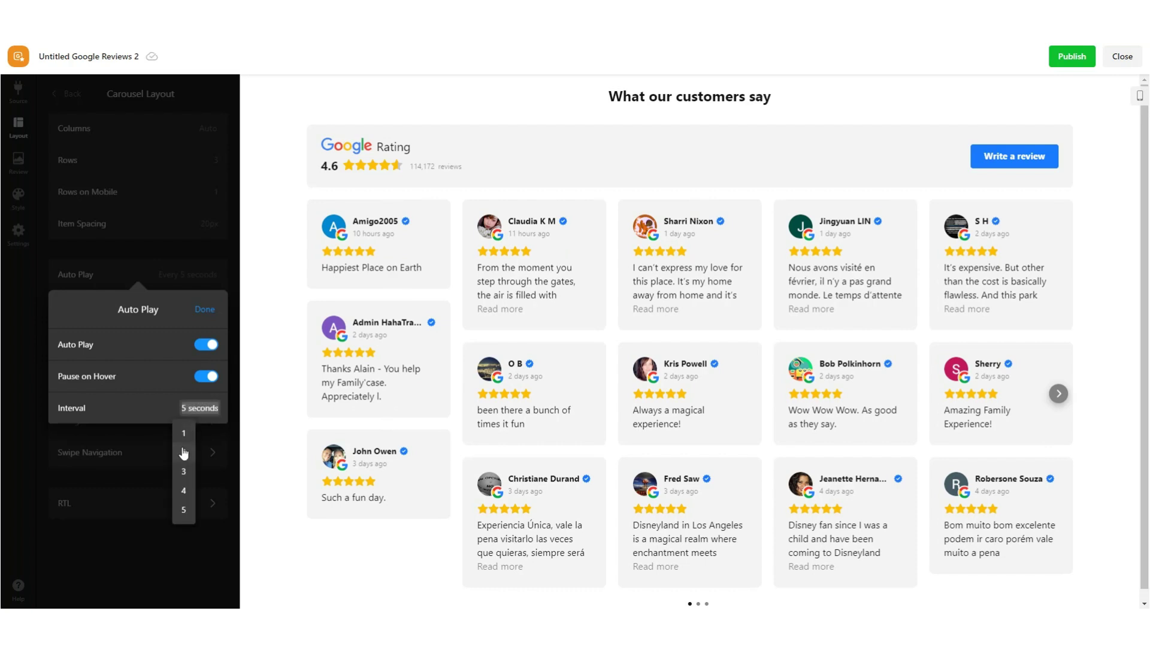
click(183, 452)
click(205, 310)
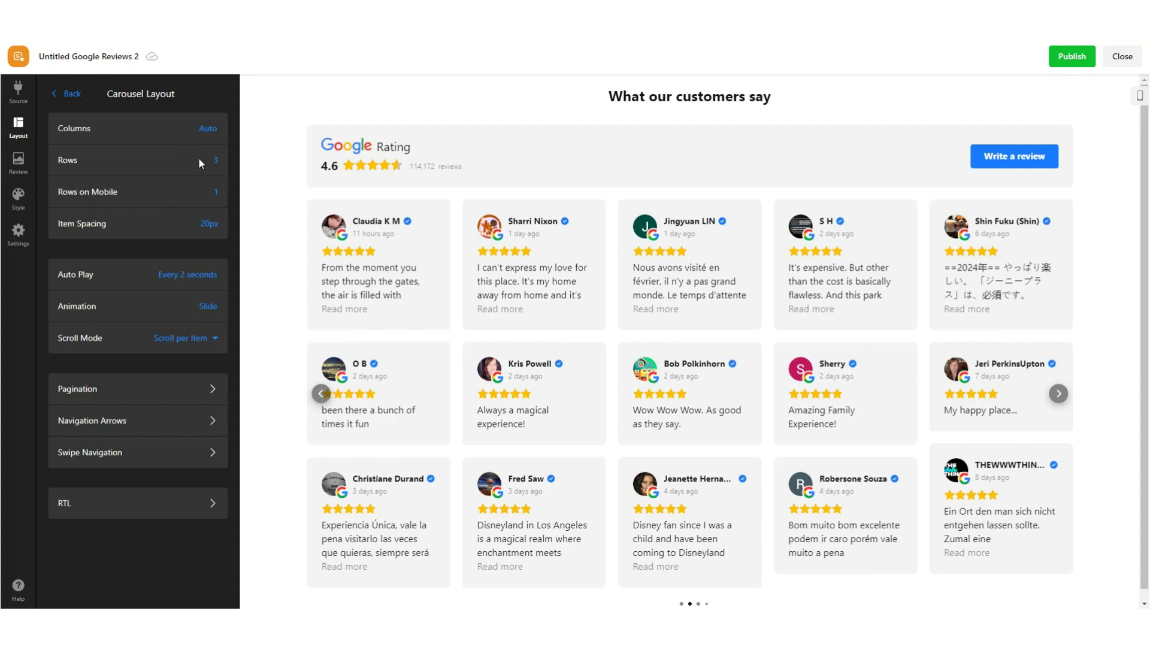
Switch to the mobile preview and try 2 rows on mobile
click(217, 191)
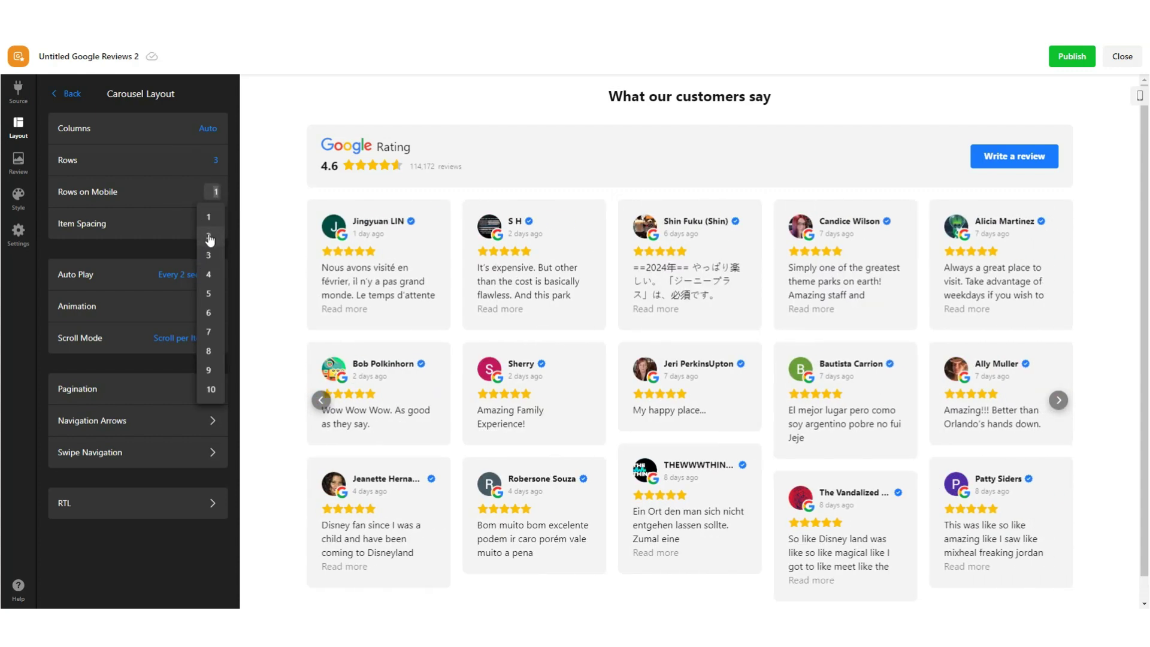
click(213, 224)
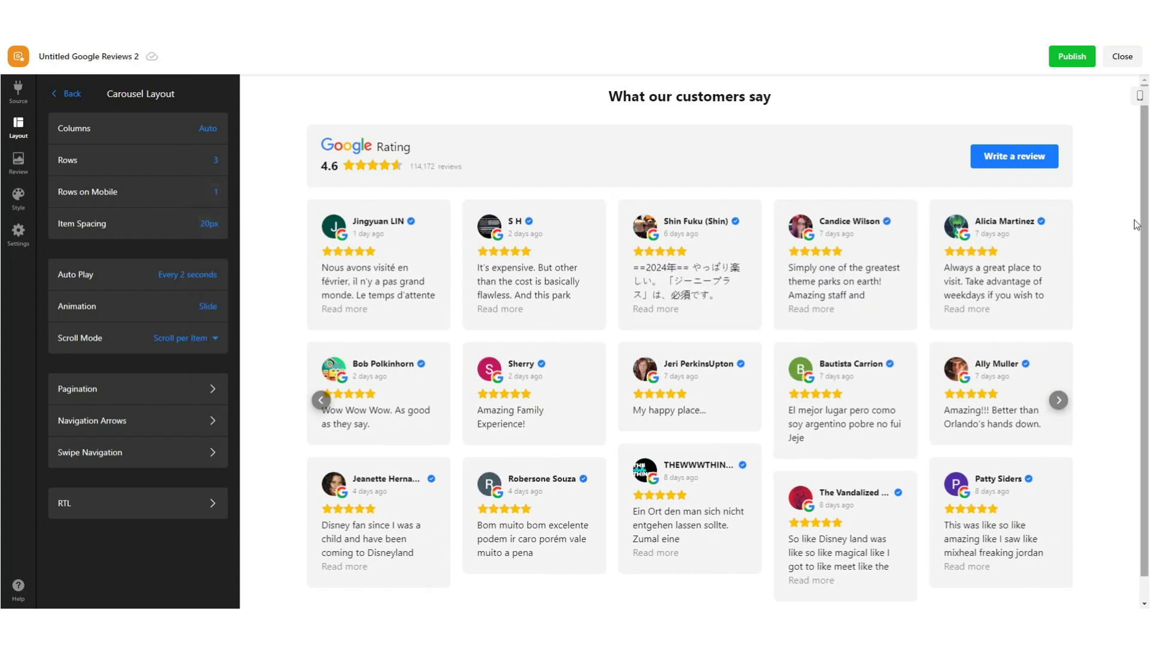
click(1140, 97)
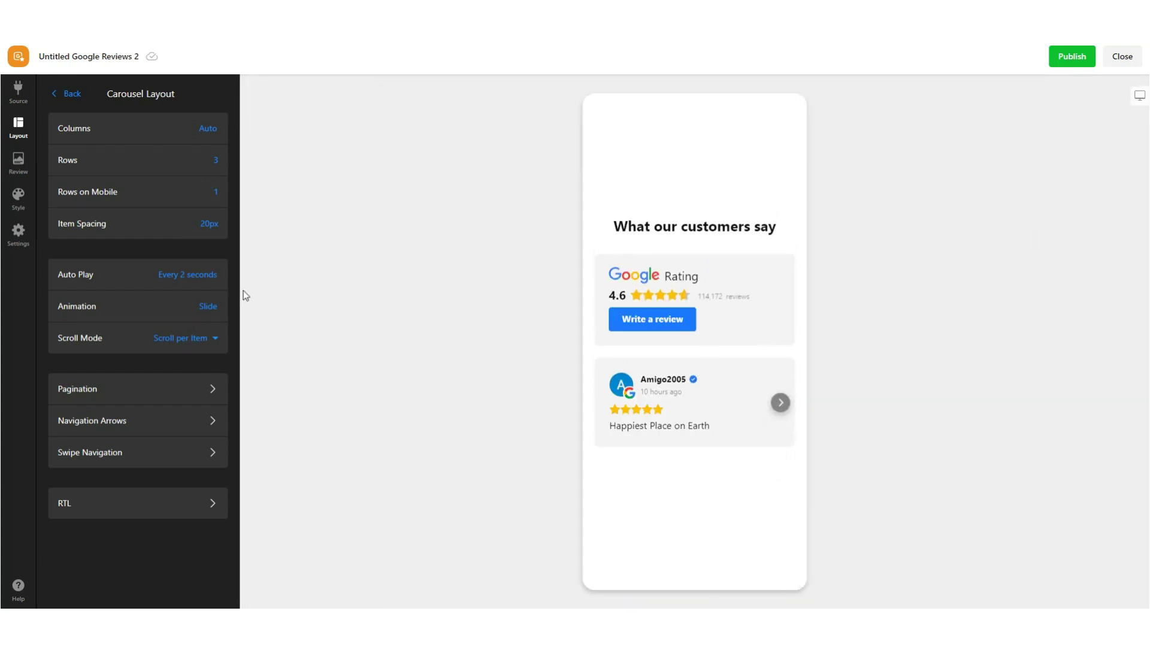
click(216, 189)
click(217, 243)
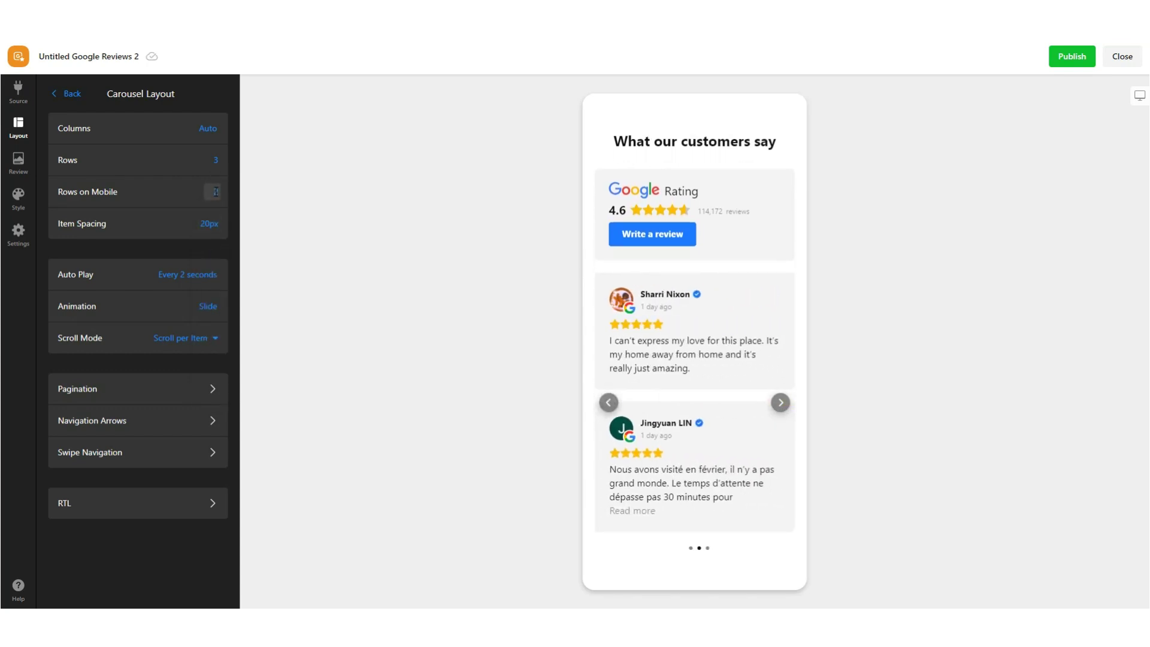
click(215, 192)
Try item spacings of 2 px and 0 px between the reviews and restore the spacing to 20 px
click(198, 222)
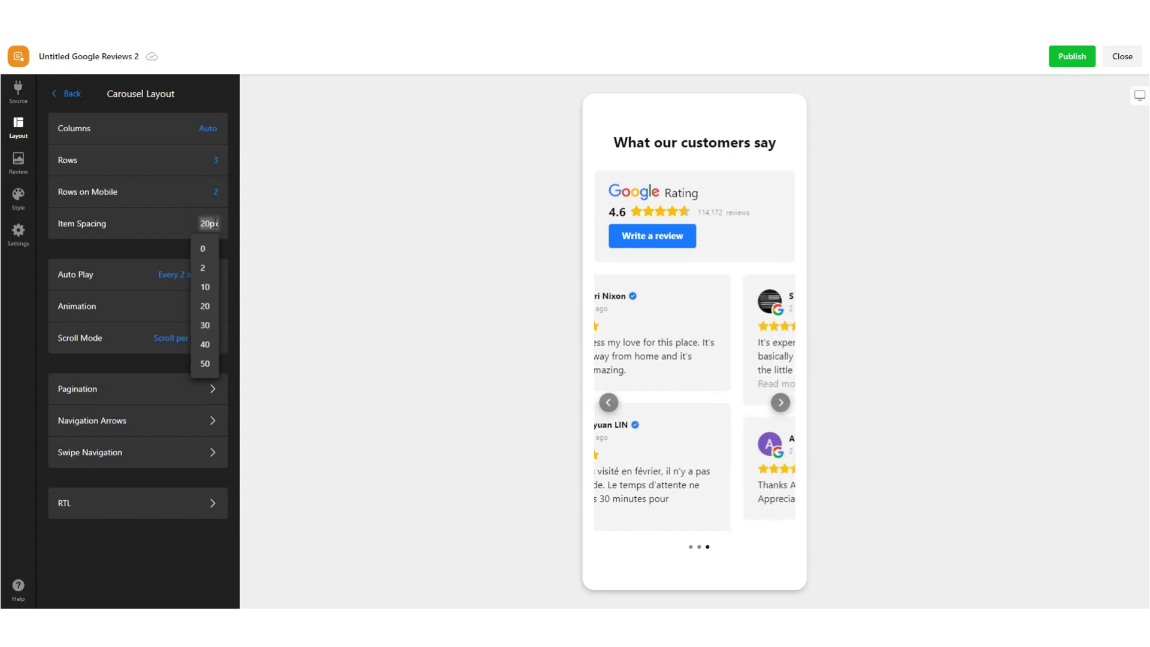
click(204, 269)
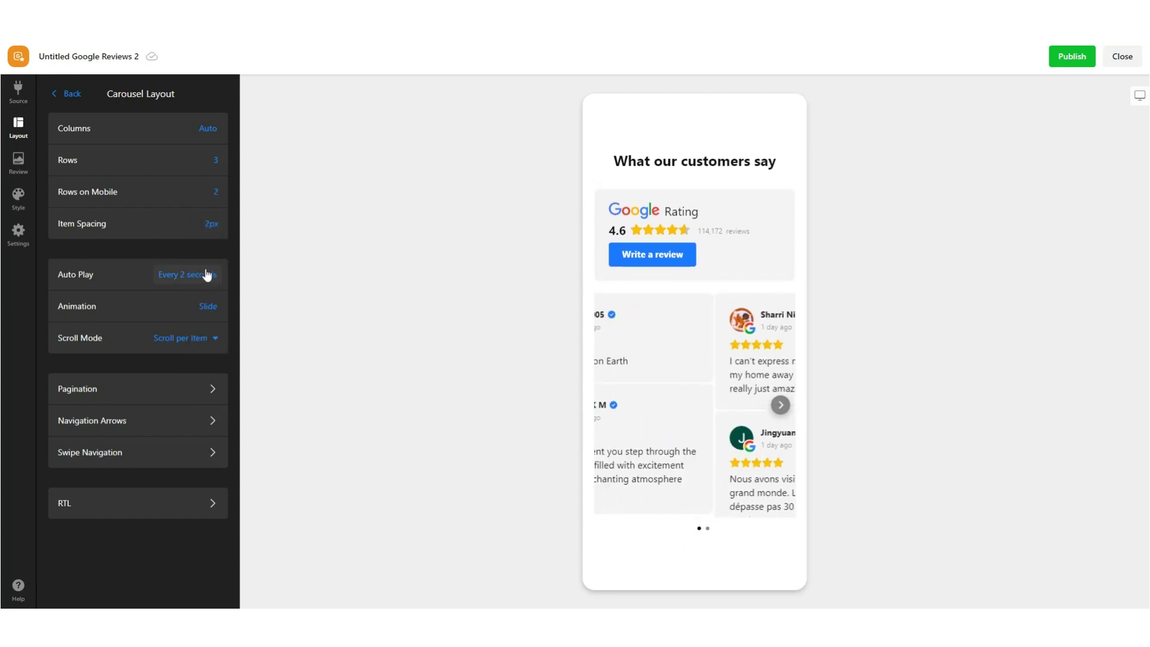
click(211, 232)
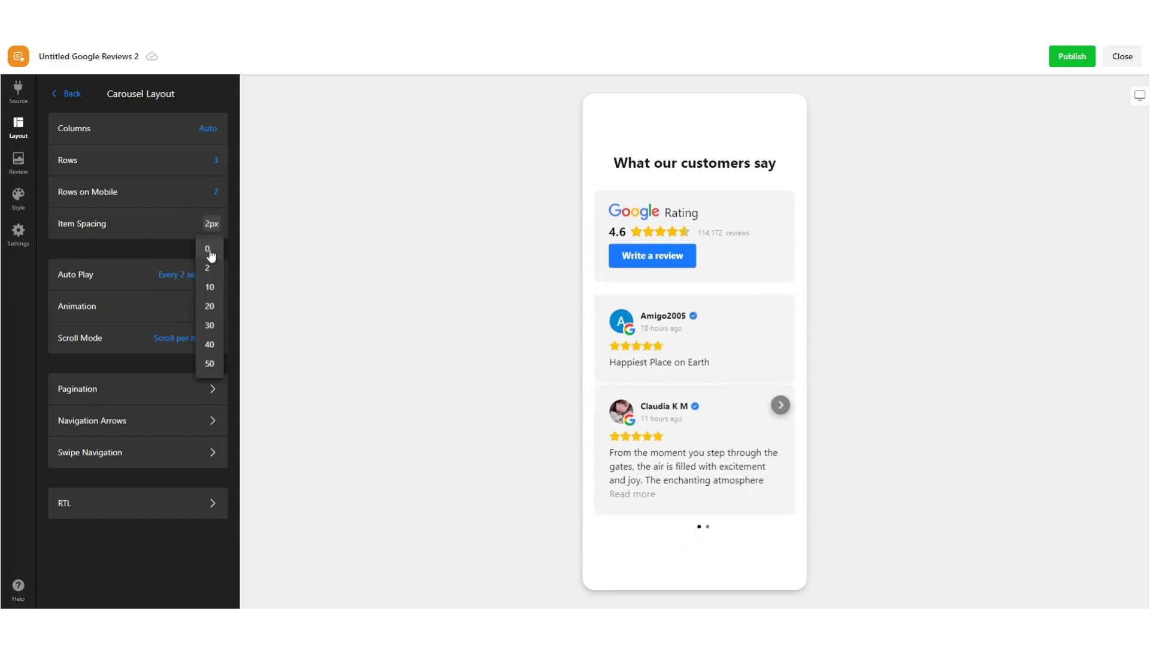
click(211, 252)
click(218, 226)
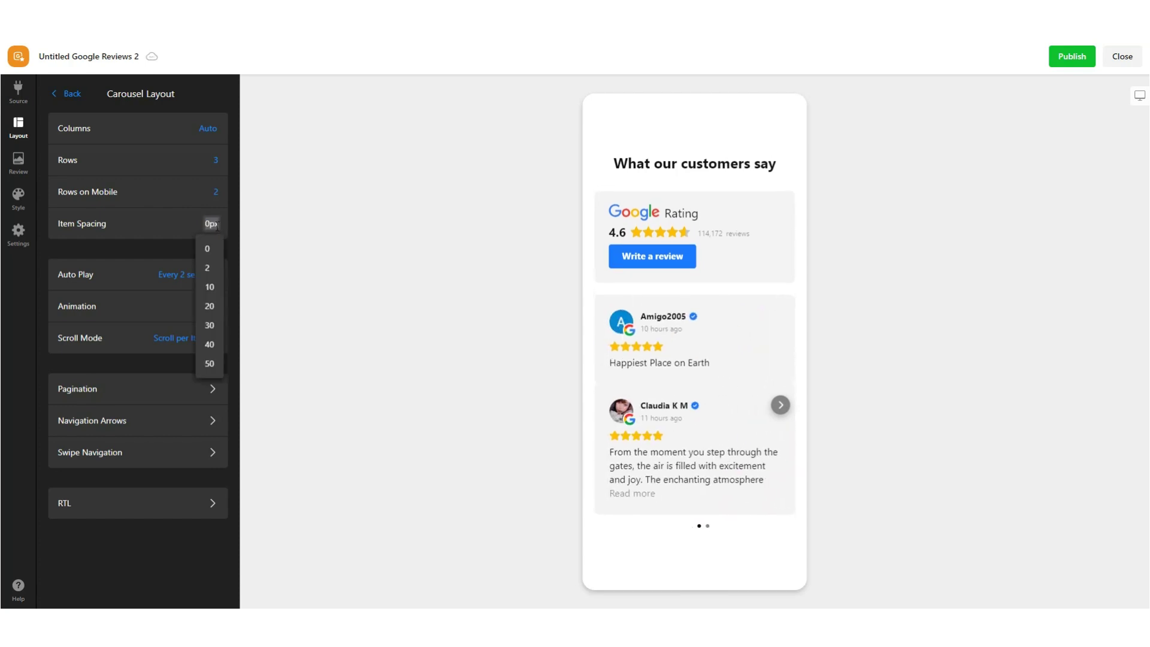
click(220, 308)
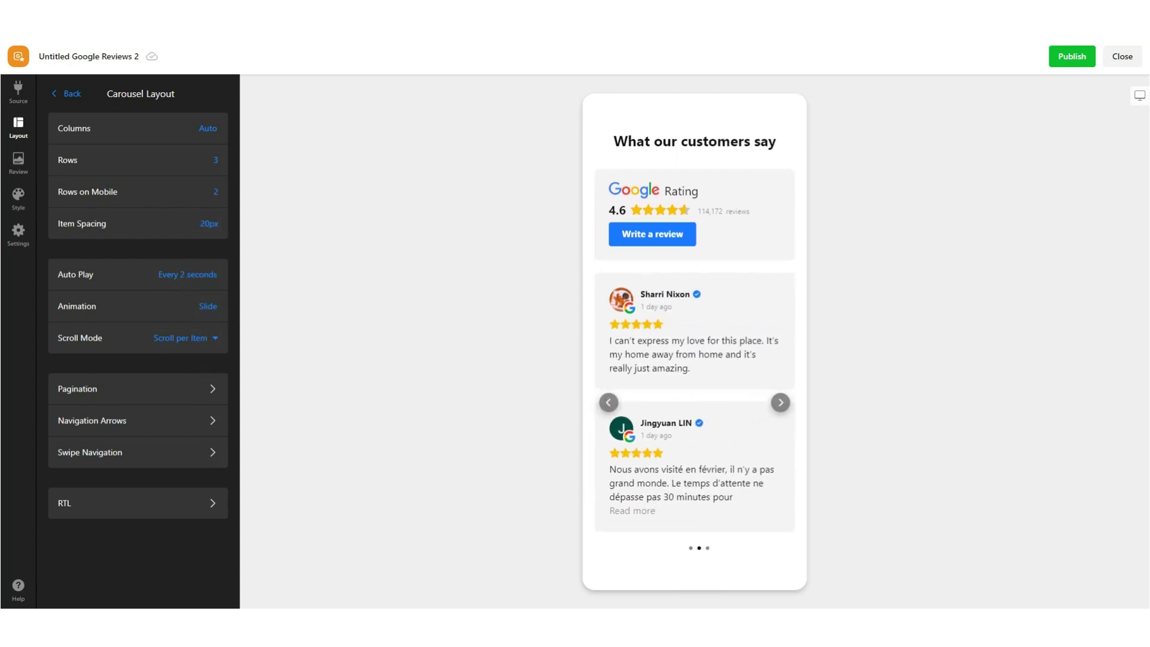
Return to the desktop preview and set both the rows and the rows on mobile to 1
click(1140, 96)
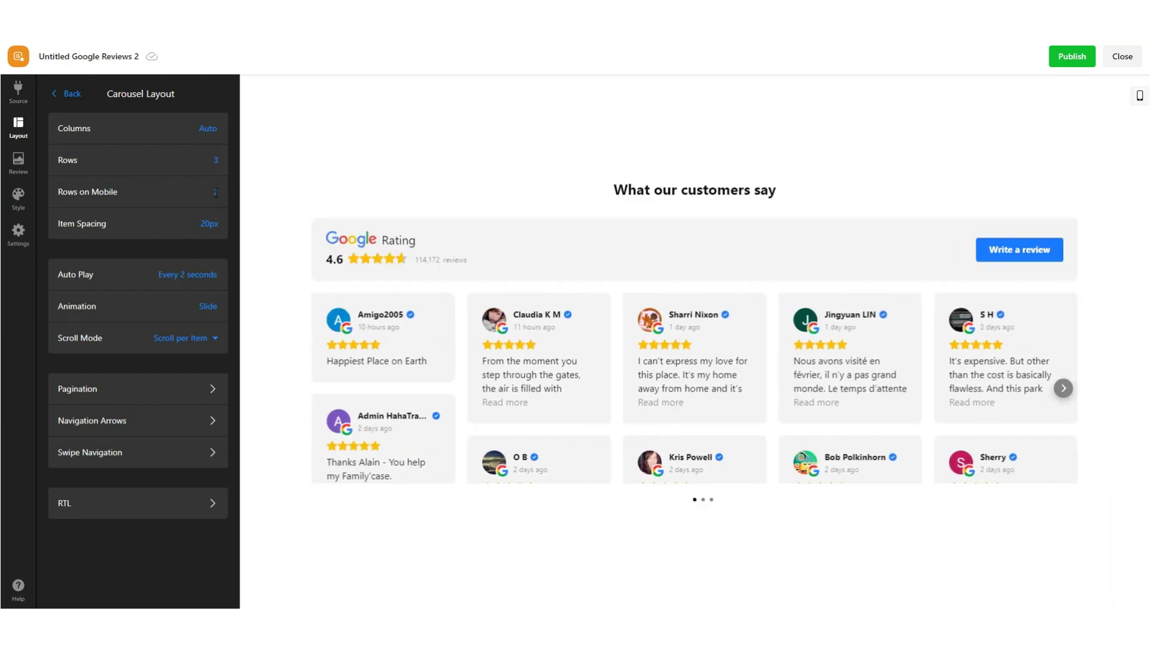
click(216, 193)
click(211, 217)
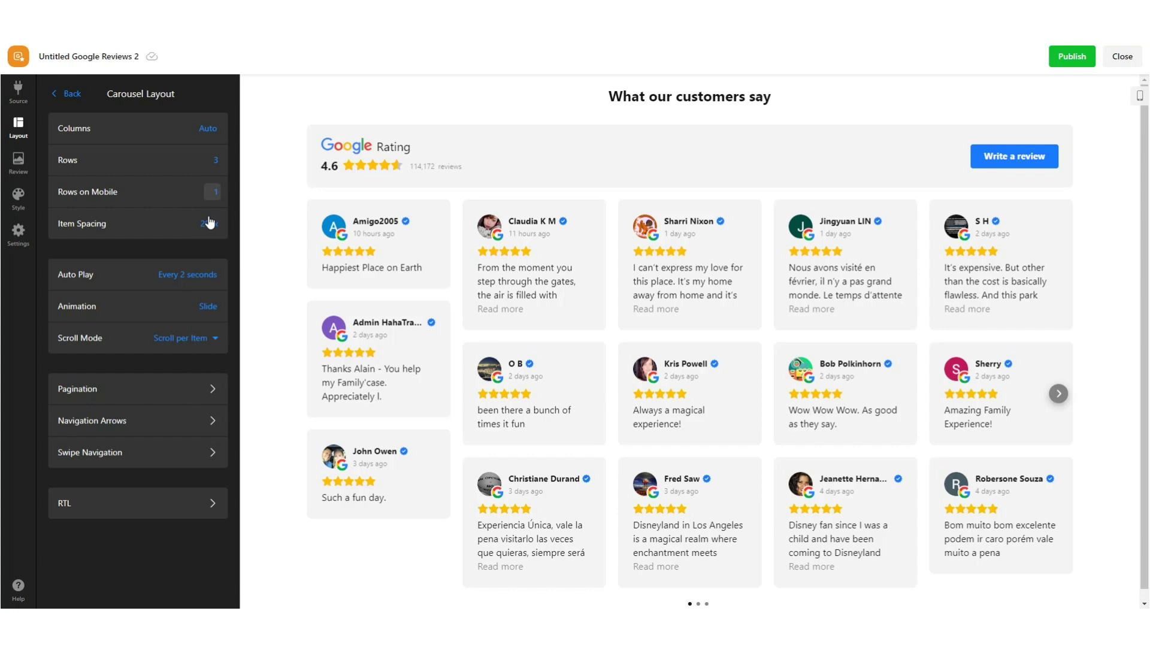
click(215, 160)
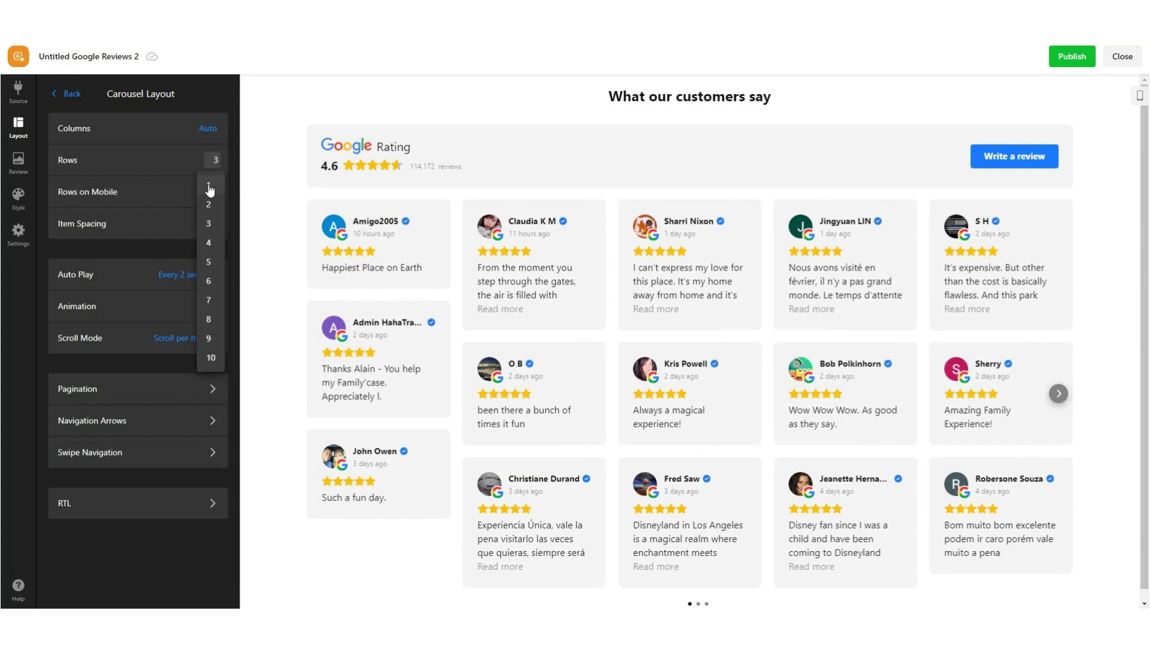
click(210, 189)
click(168, 192)
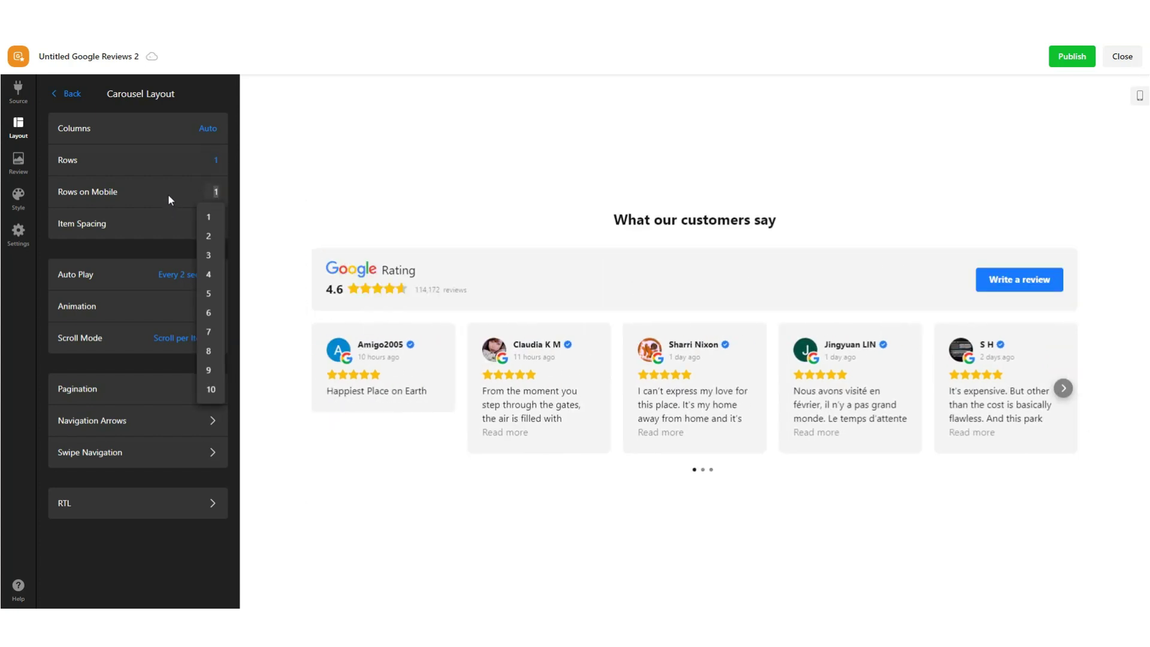
click(135, 257)
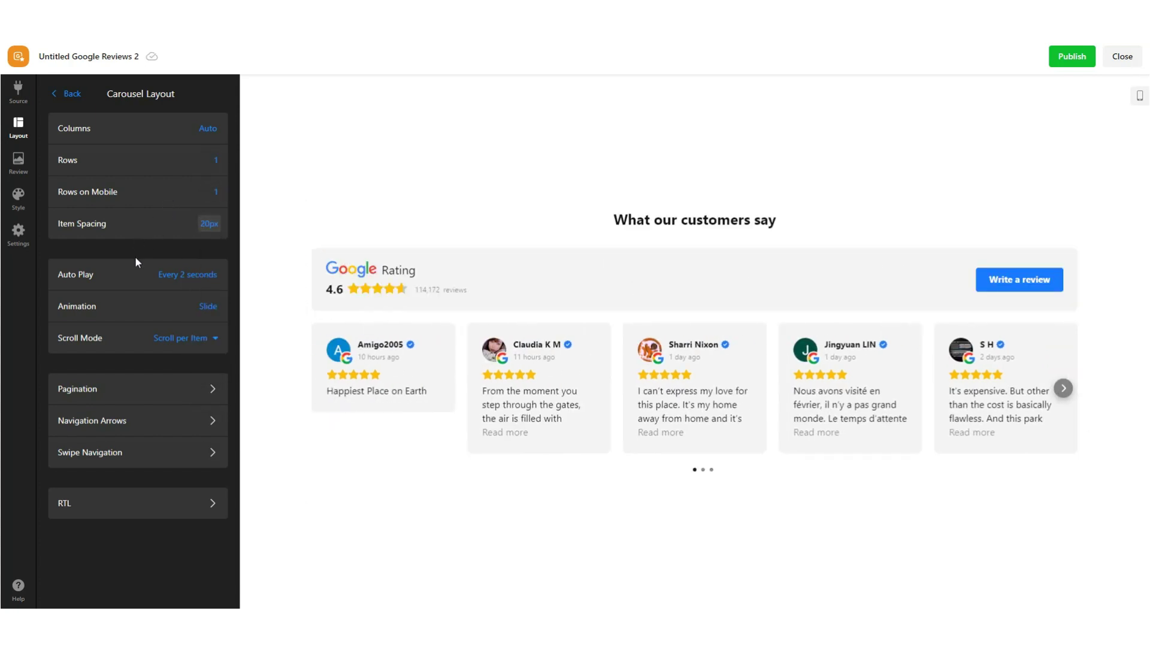
Set the carousel's auto play interval to 5 seconds
click(166, 278)
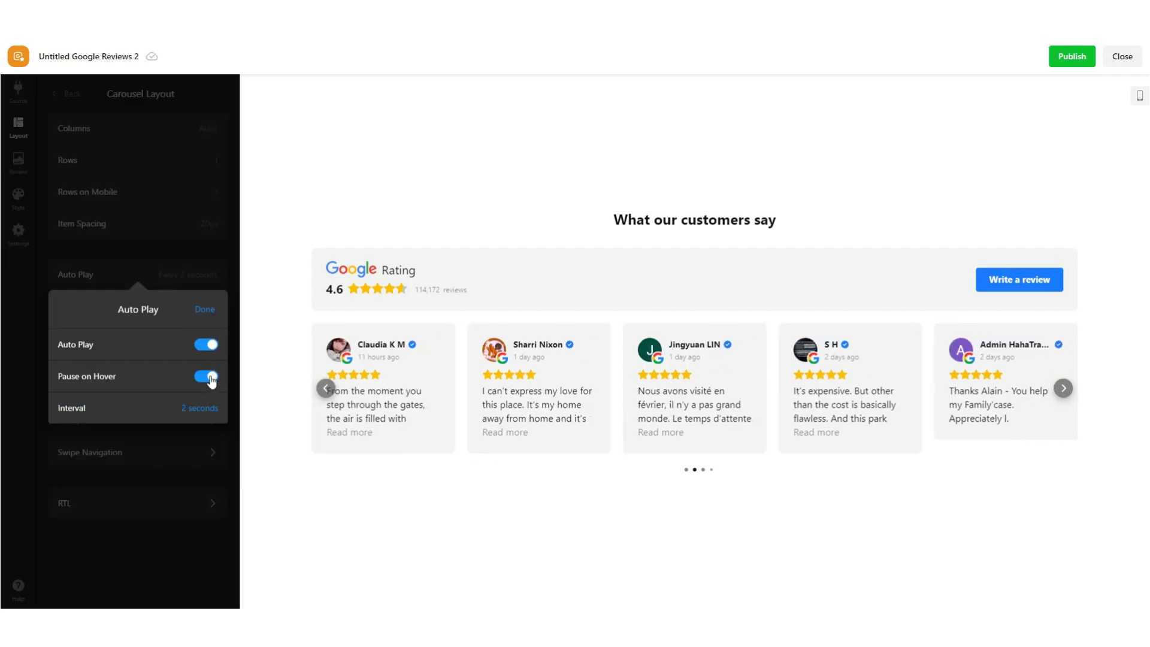
click(202, 409)
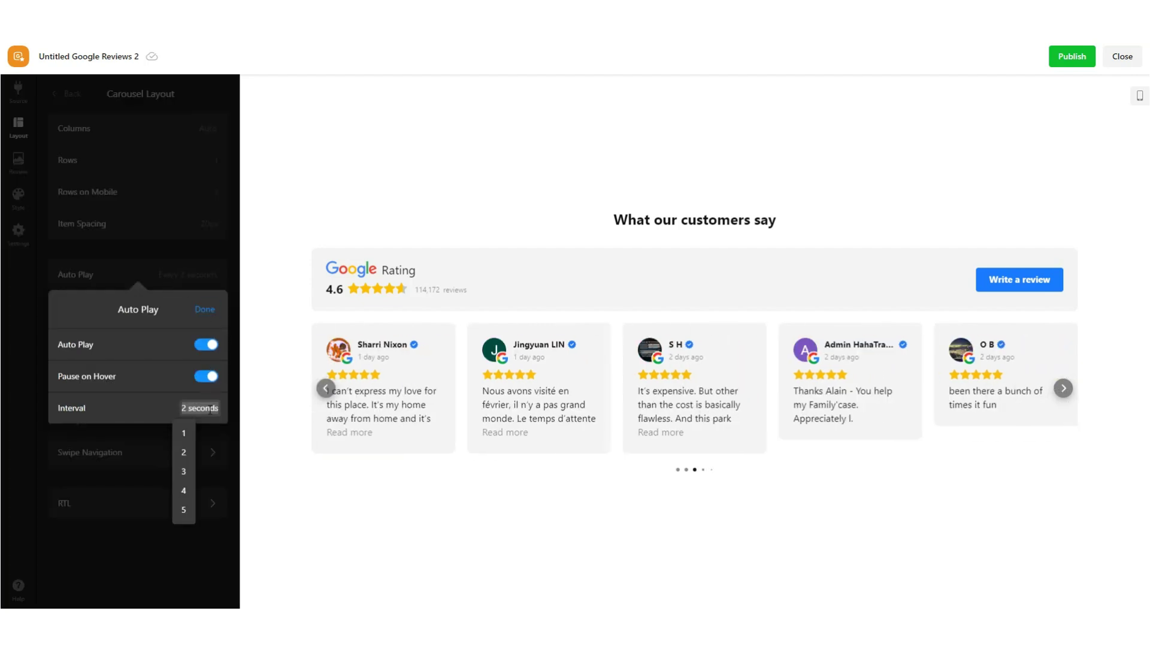
click(184, 511)
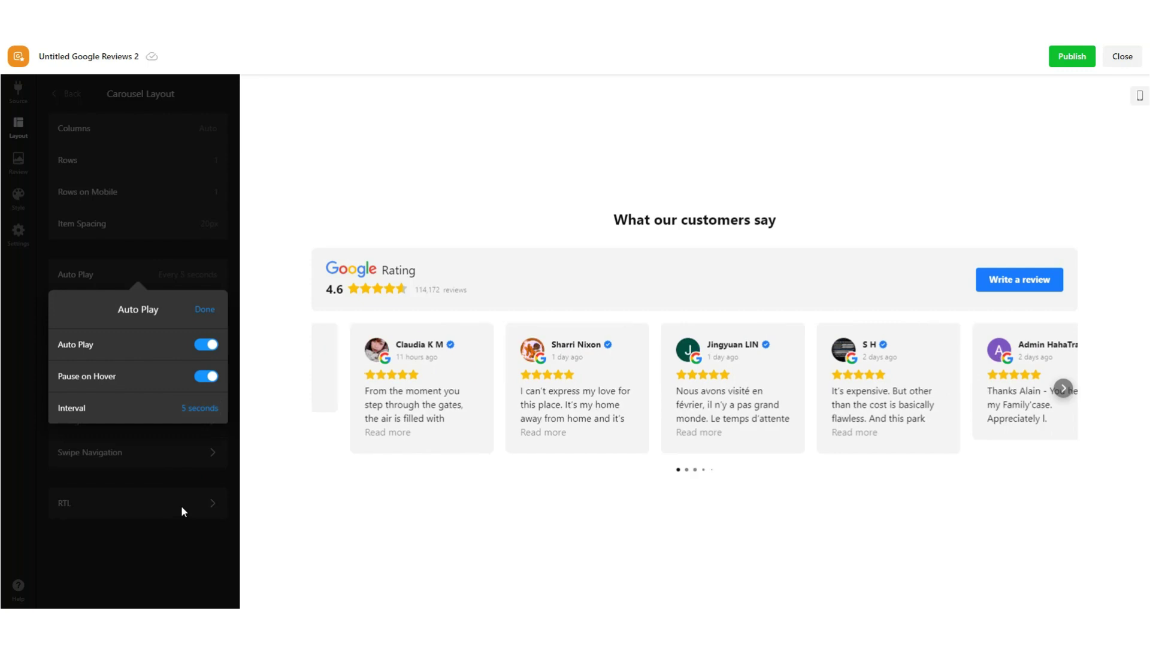
click(205, 309)
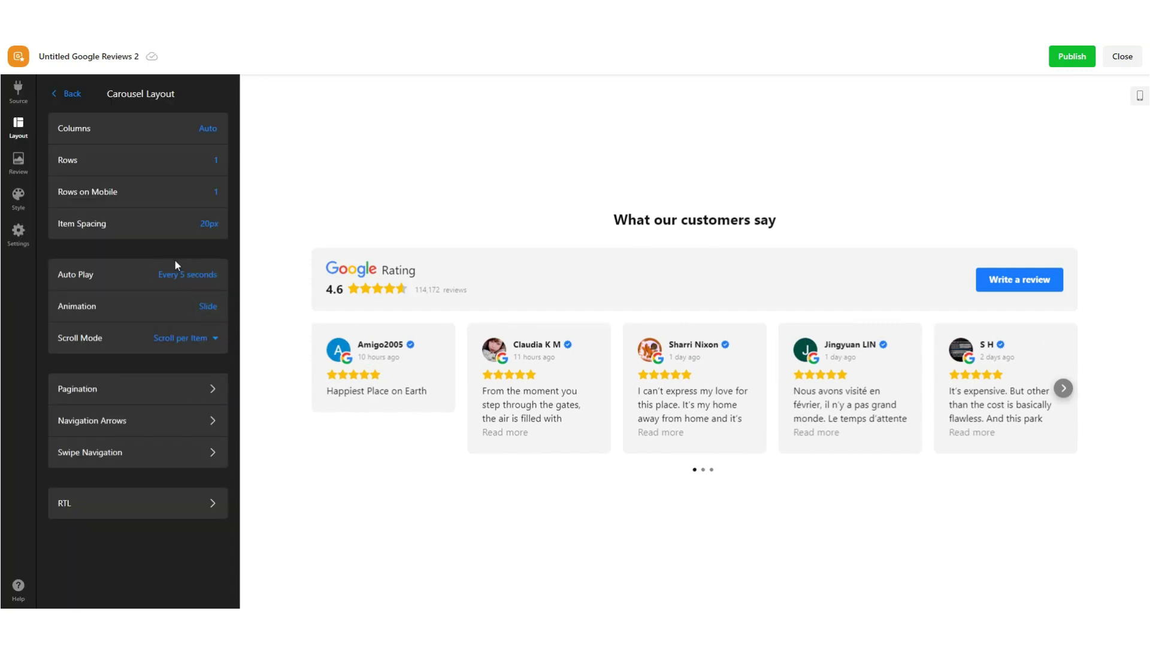
Check the speed setting of the carousel's slide animation
click(209, 305)
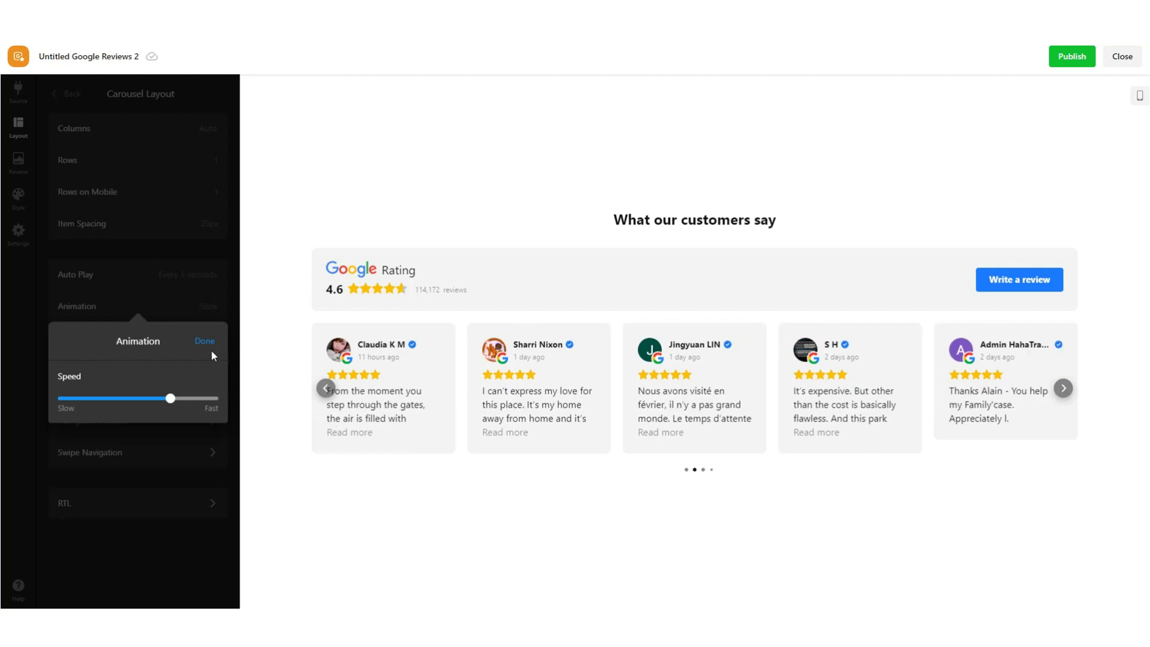
click(206, 341)
click(208, 307)
click(200, 341)
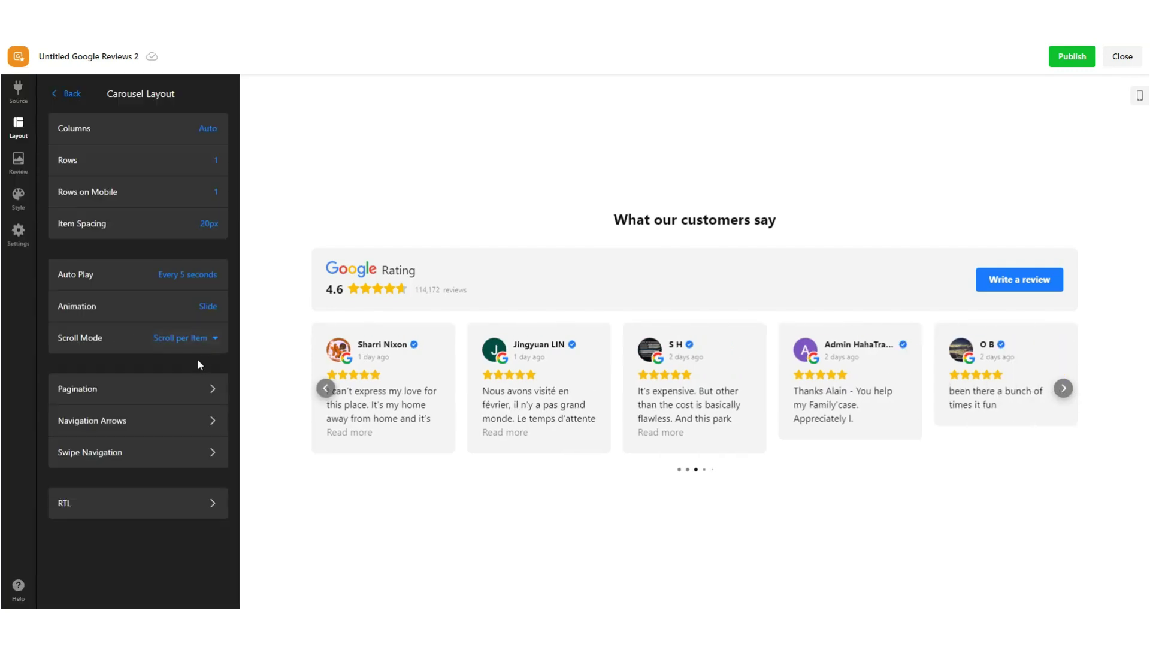
Set the scroll mode to Scroll per Page and advance the carousel through several pages to check it
click(198, 351)
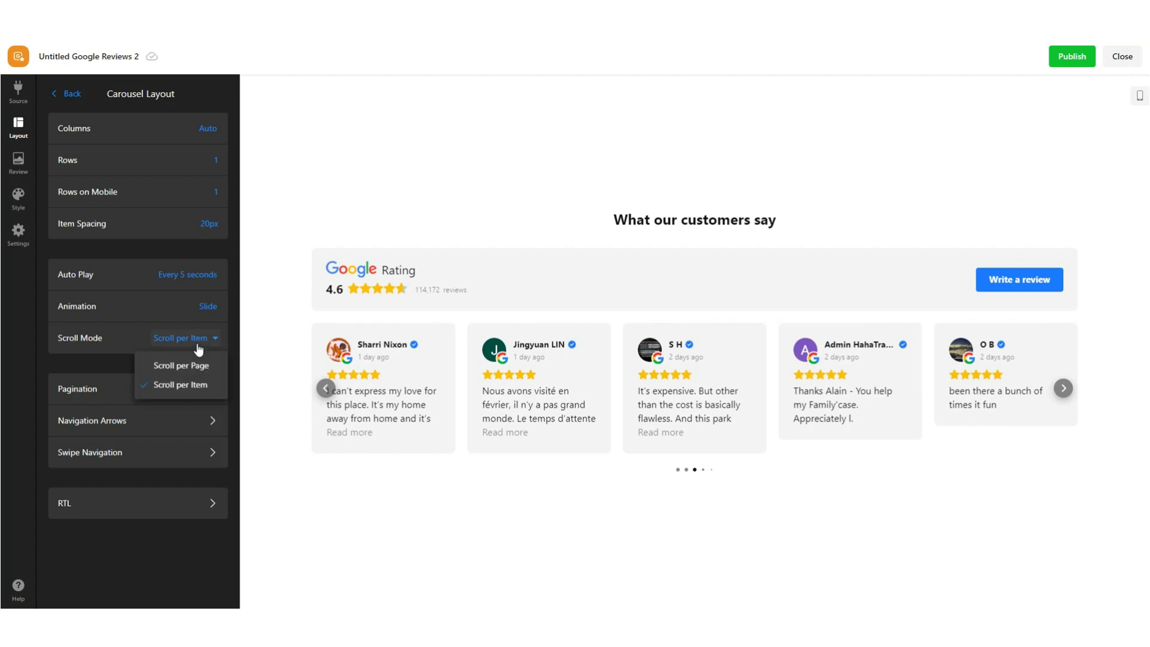
click(180, 366)
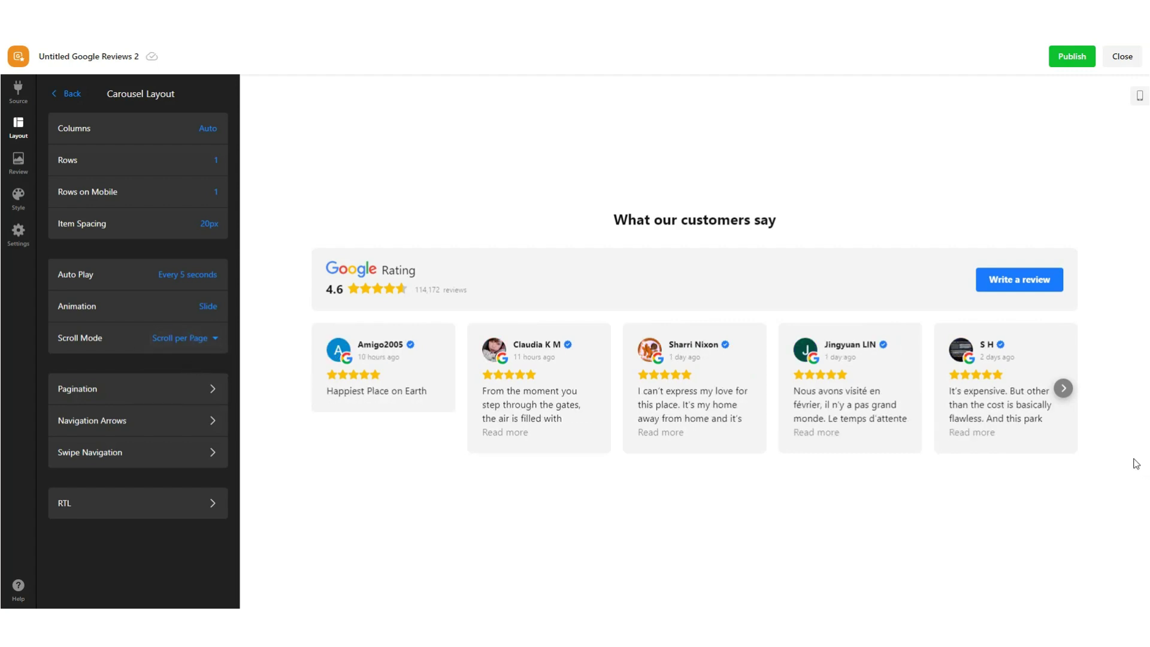
click(1062, 390)
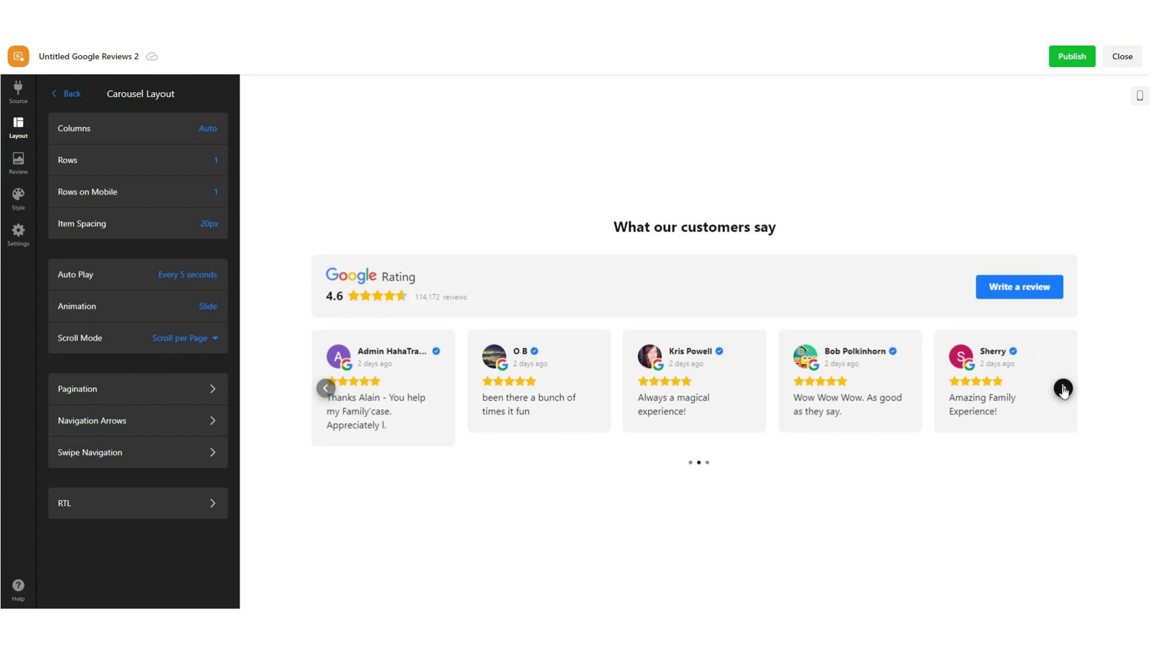
click(1063, 389)
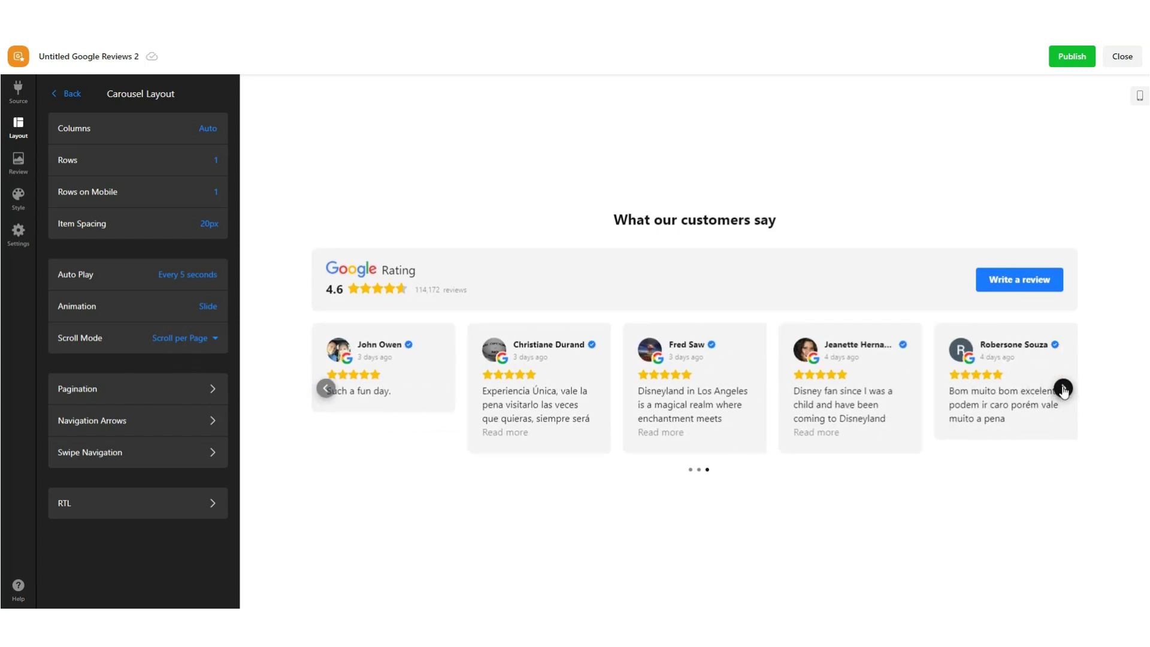
click(1064, 389)
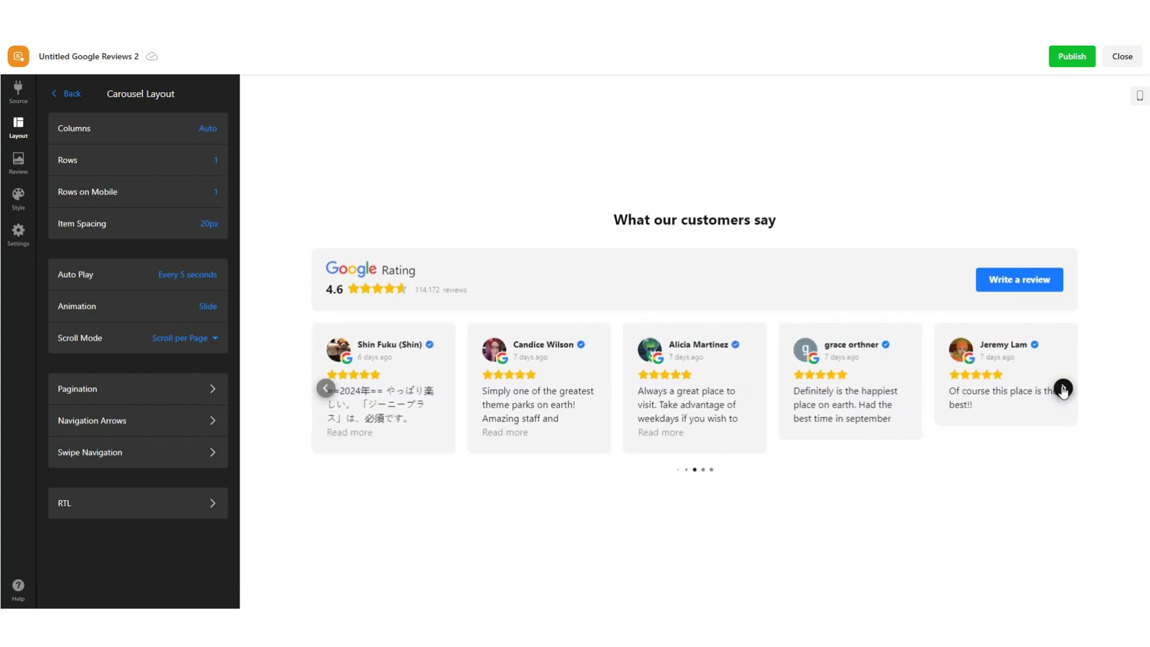
Turn the carousel's pagination display off and back on, and return to the carousel layout settings
click(99, 393)
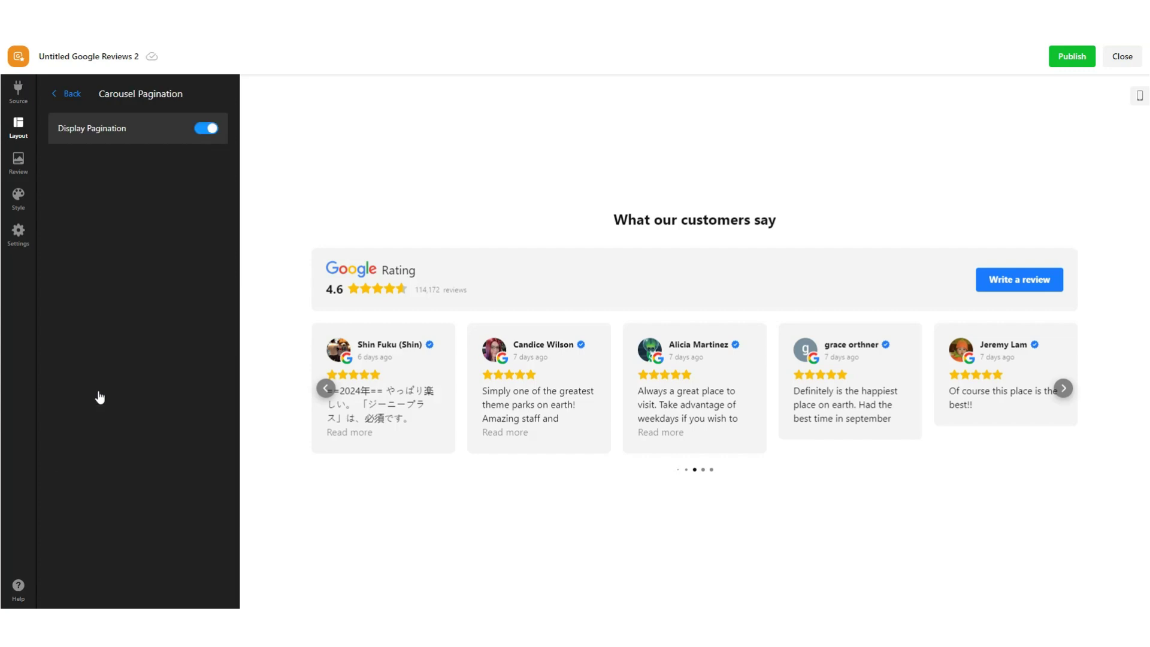
click(207, 128)
click(206, 128)
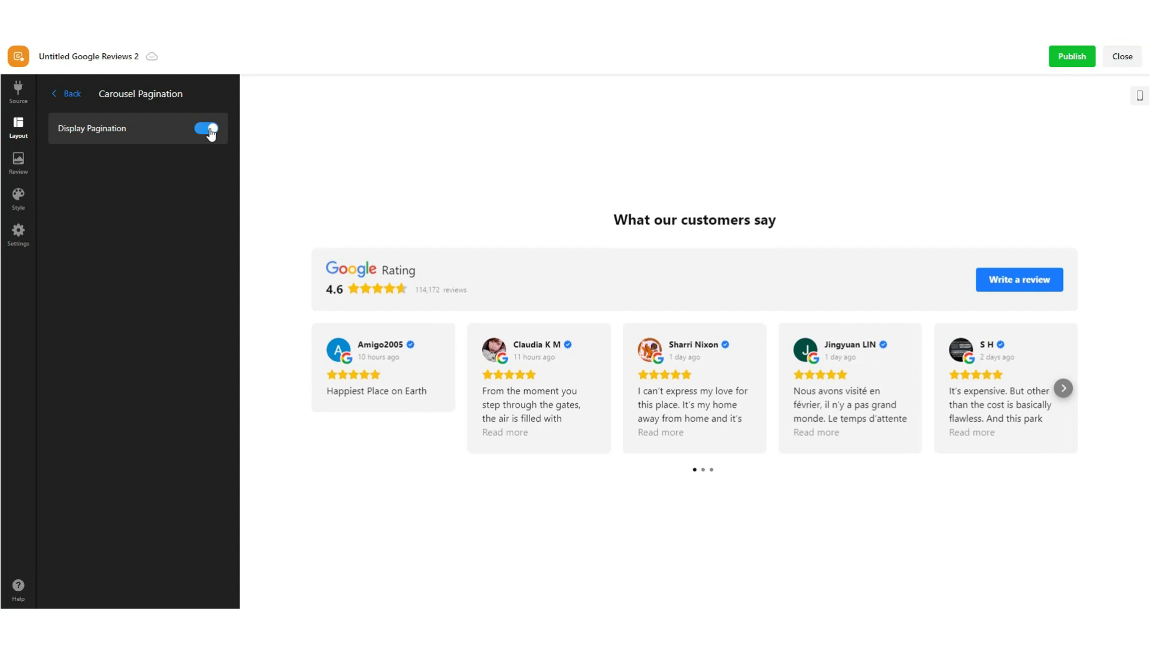
click(68, 95)
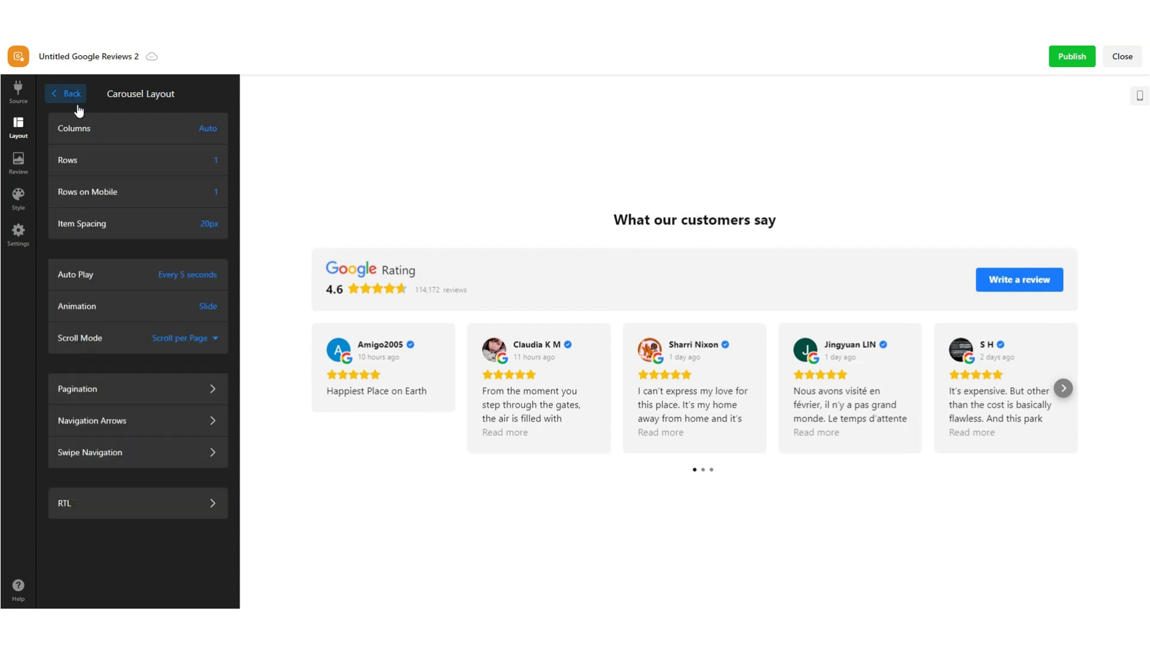
Try the carousel without navigation arrows and enable the arrows again
click(92, 421)
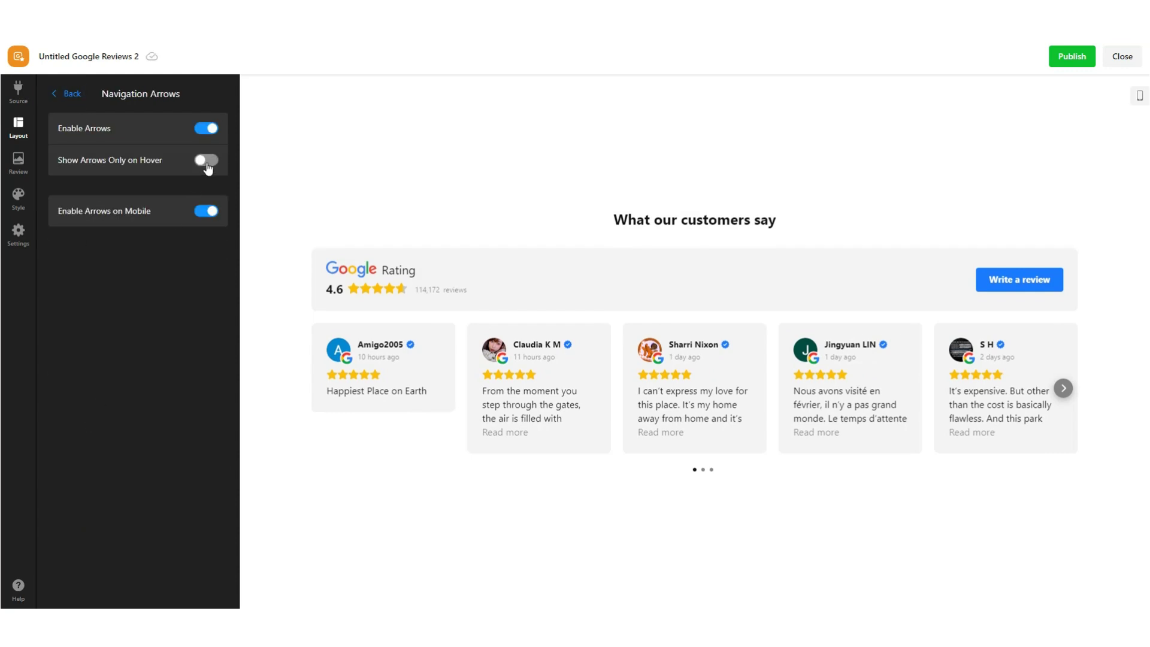
click(209, 130)
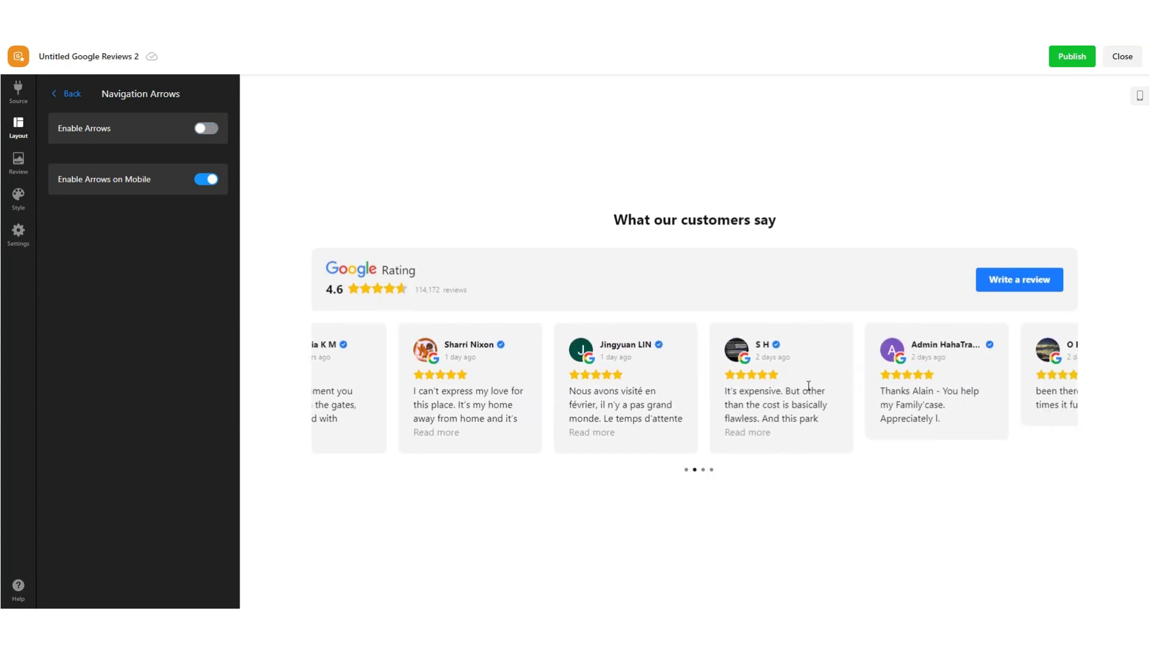
click(207, 130)
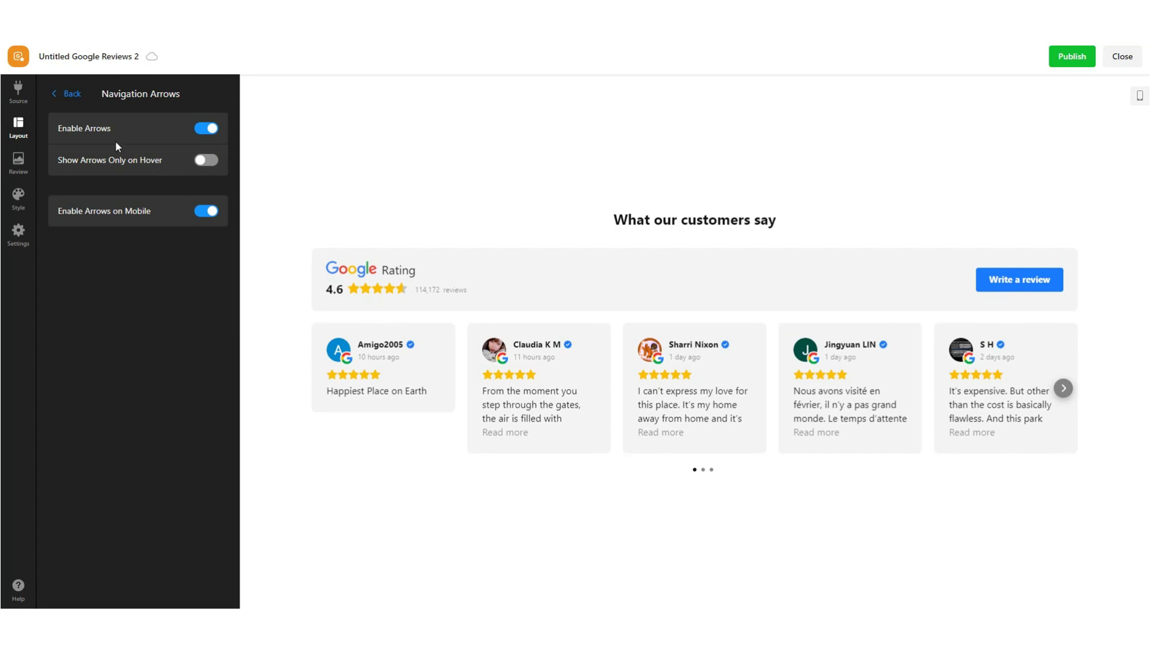
Check the carousel's swipe navigation and RTL settings and return to the layout selection
click(68, 94)
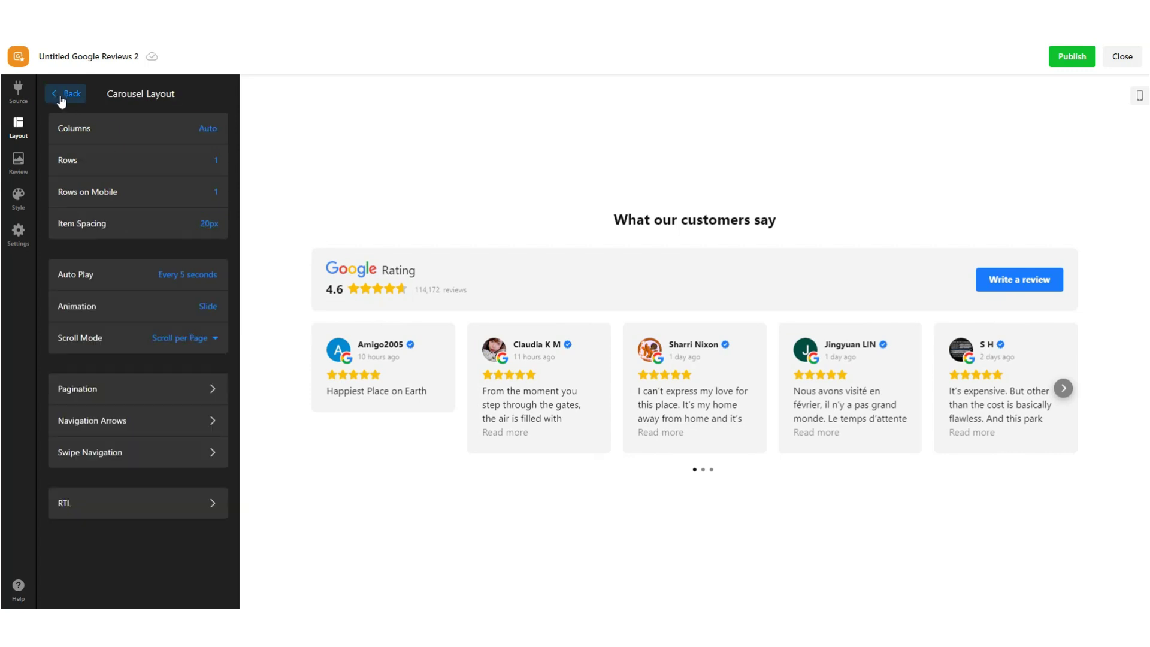
click(147, 458)
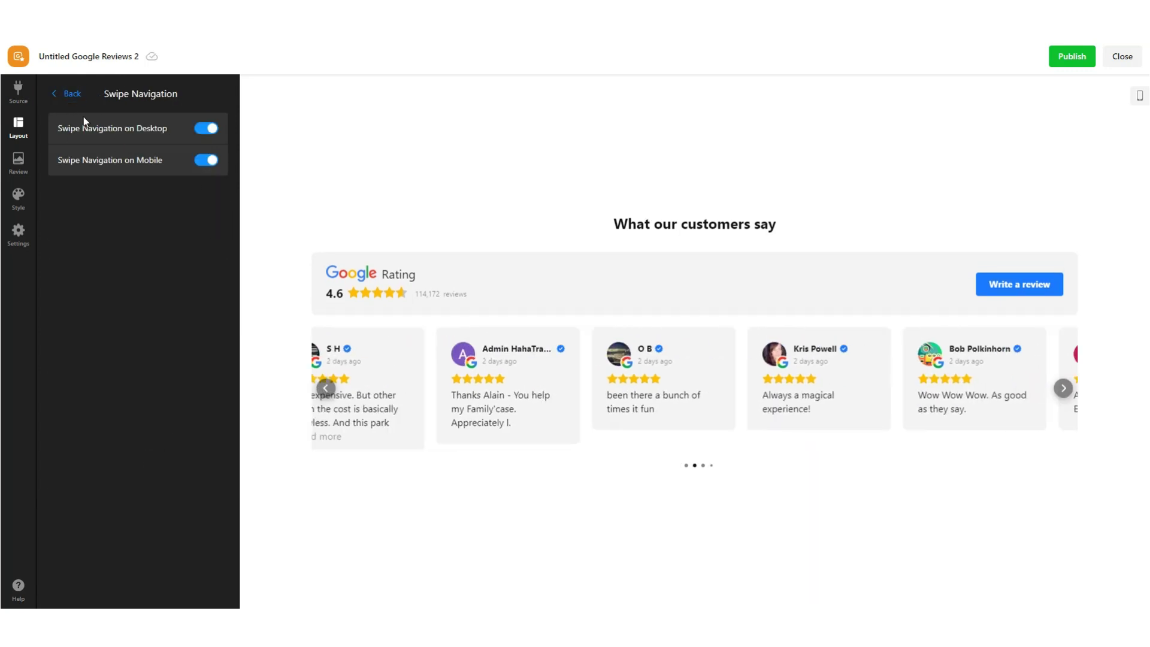
click(75, 96)
click(92, 504)
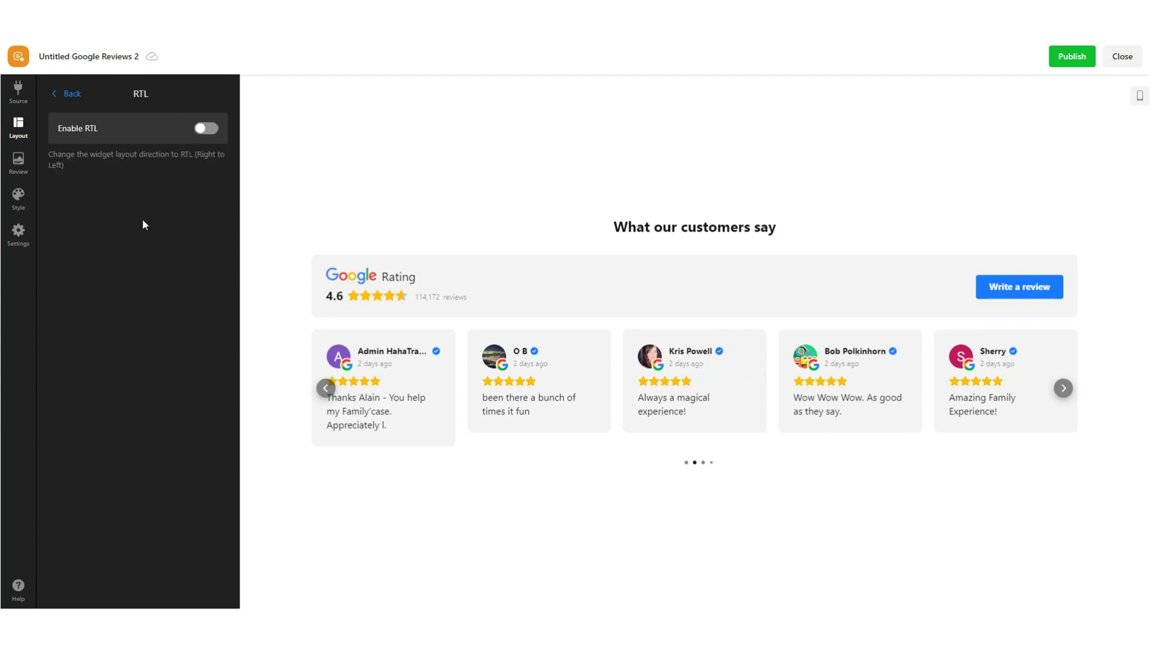
click(62, 97)
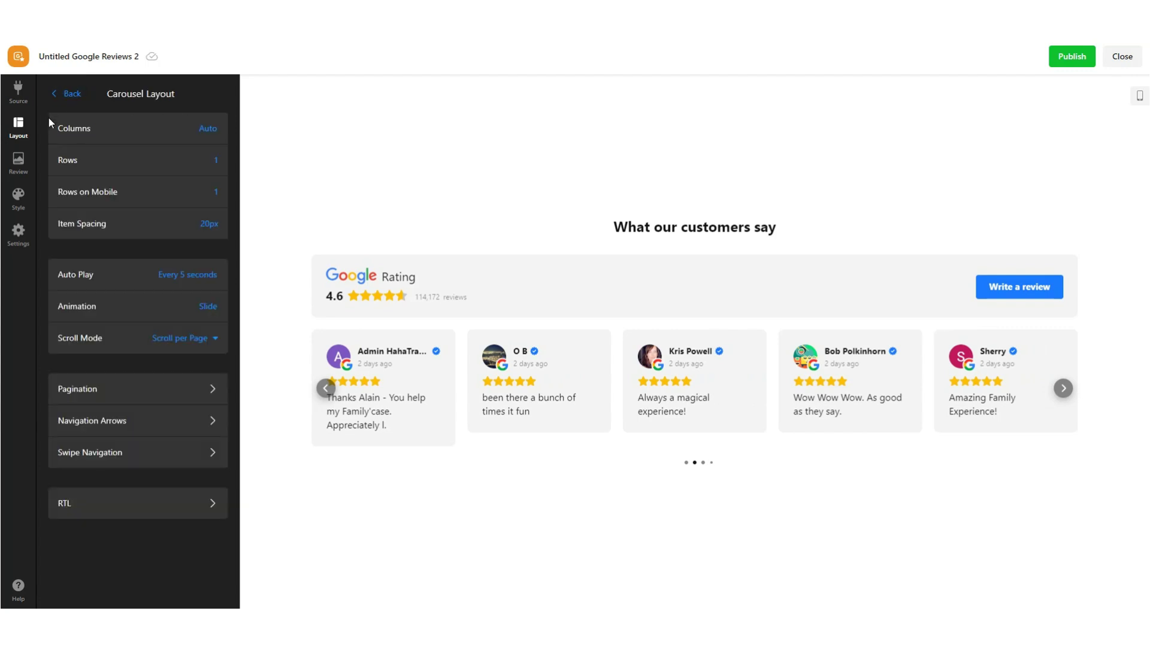
click(66, 93)
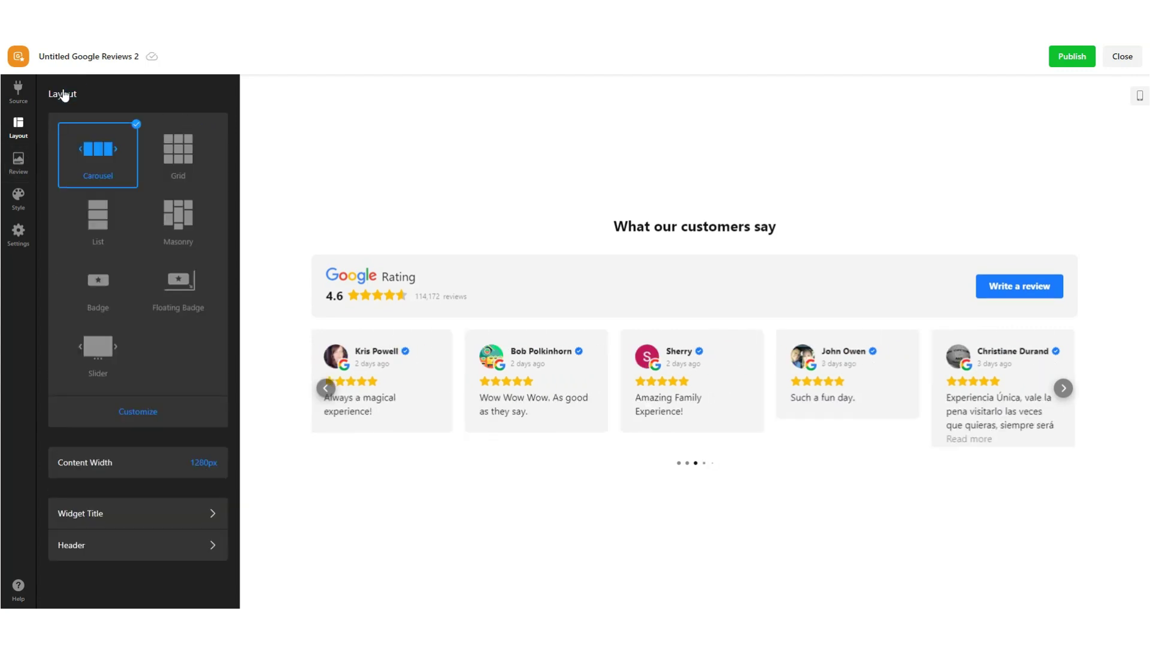
Try the Grid, List and Masonry layouts for the reviews widget
click(168, 154)
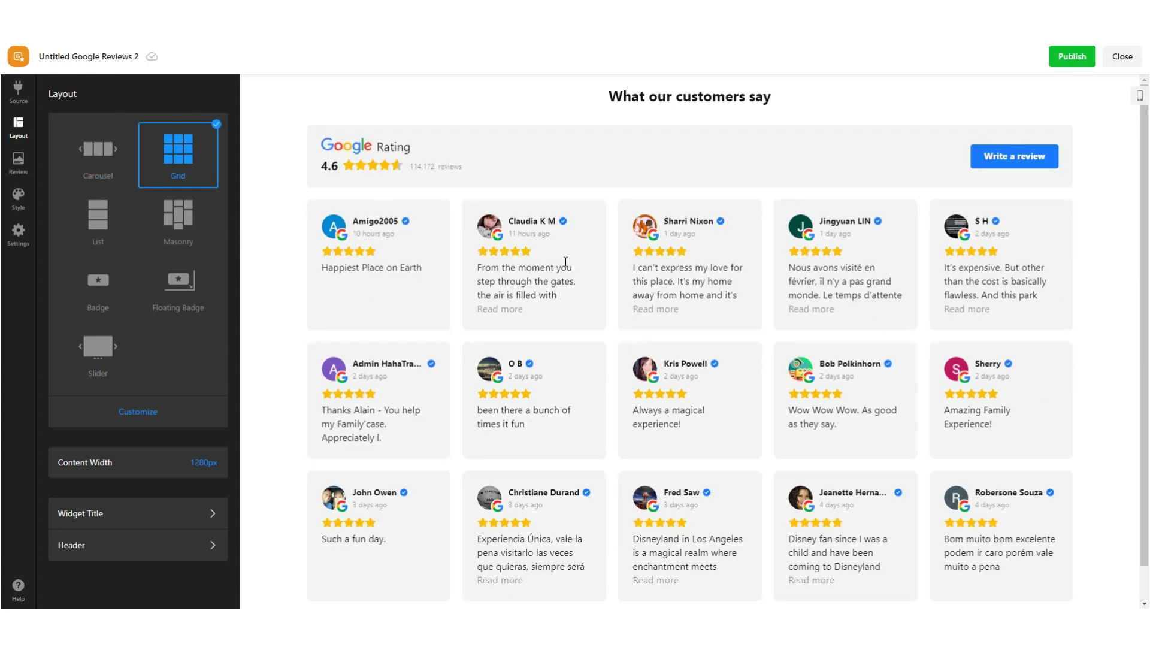
click(98, 225)
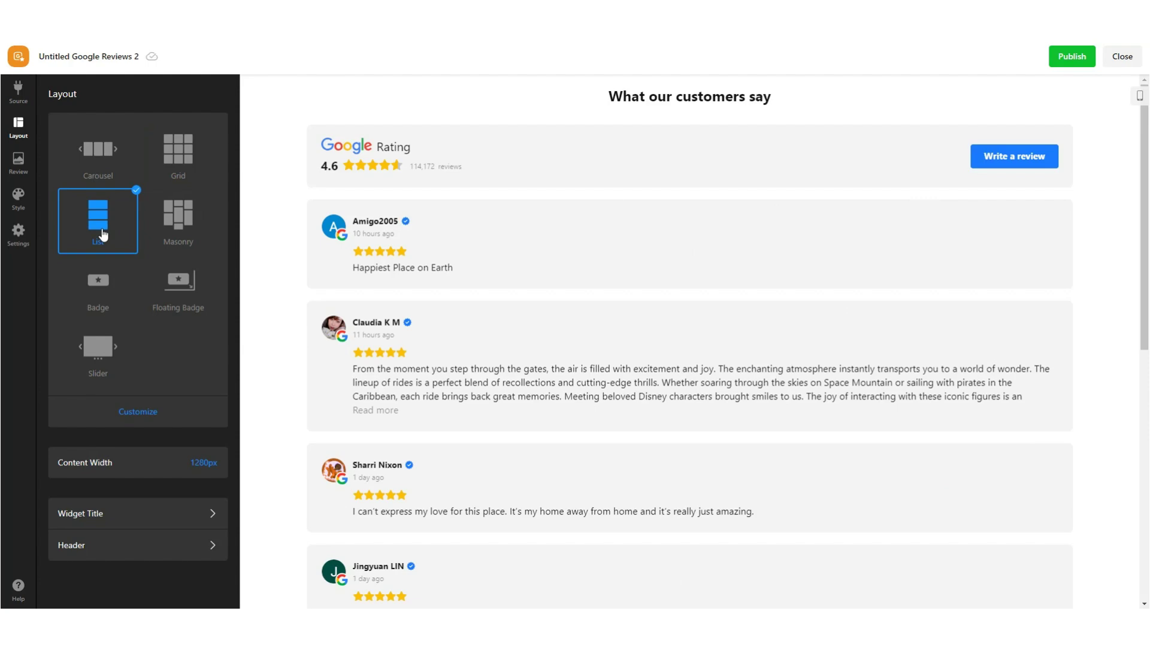
scroll(590, 287, down, 5)
scroll(585, 288, up, 5)
click(204, 234)
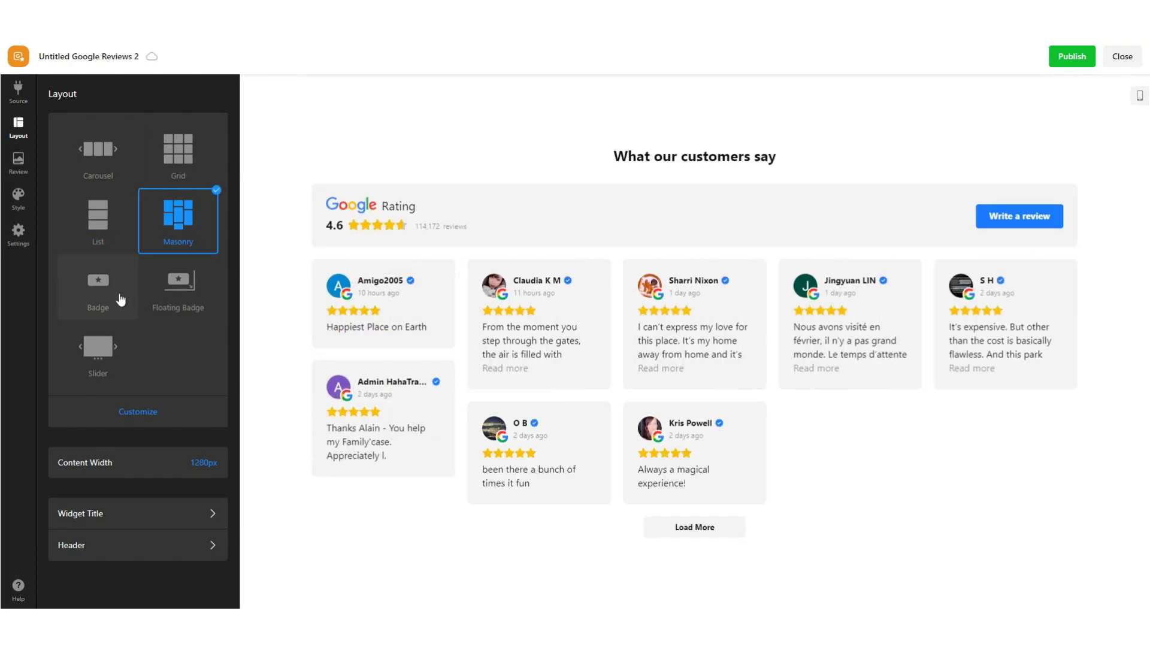
Try the Badge layout, previewing its reviews popup and viewing its customization options
click(124, 300)
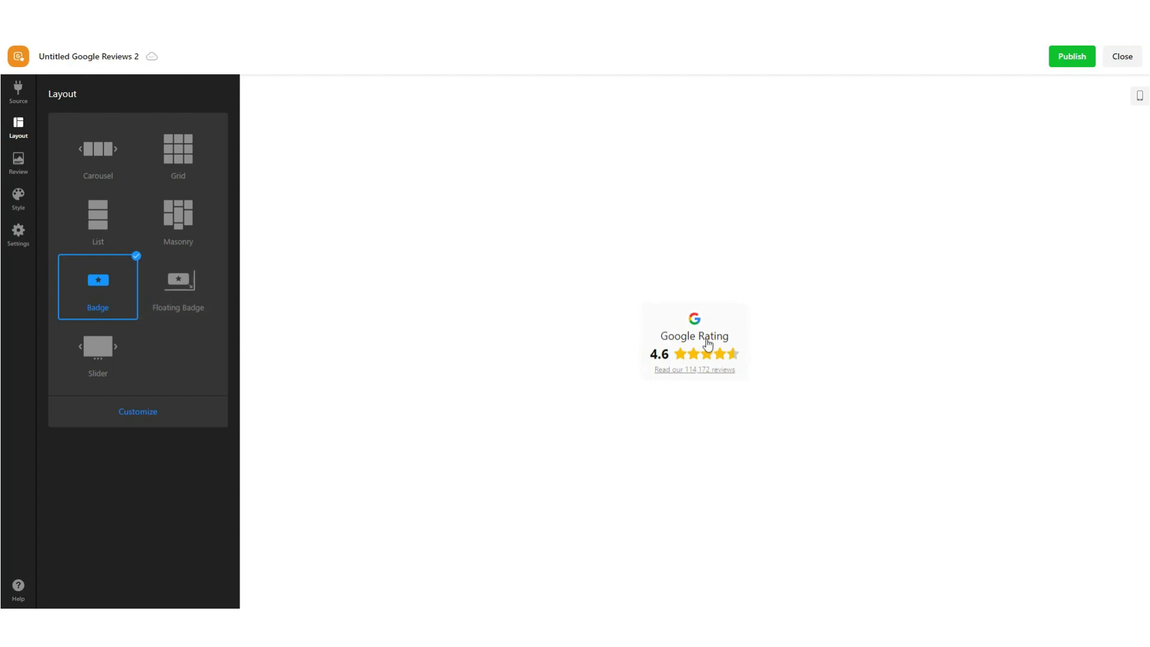
click(707, 343)
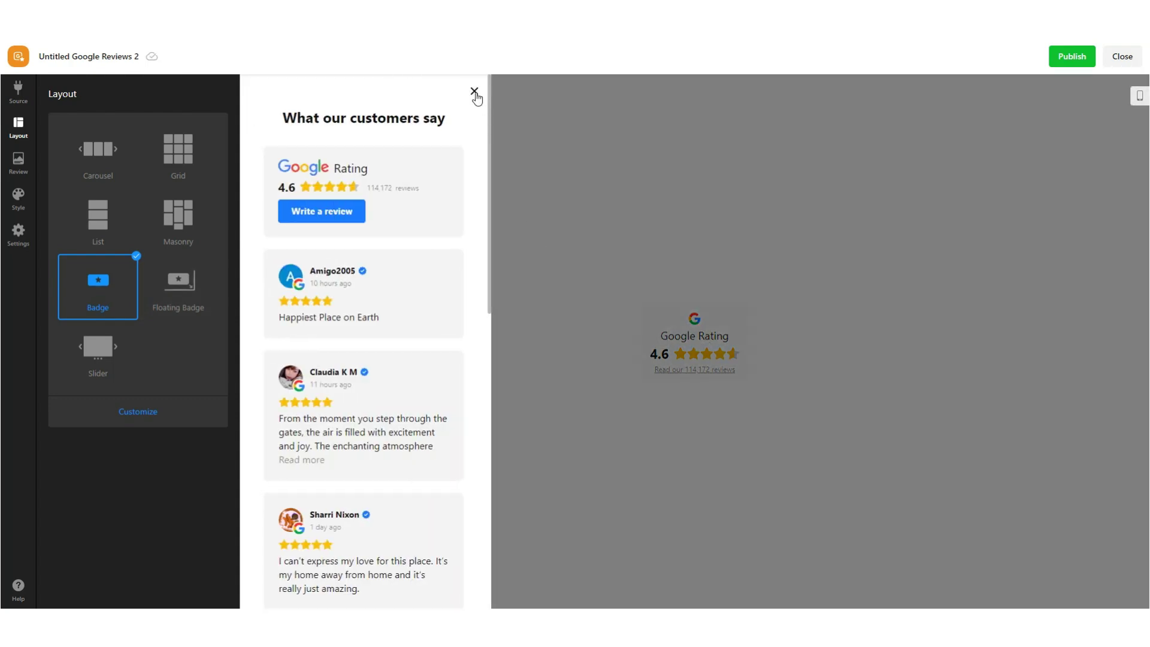
click(473, 90)
click(183, 411)
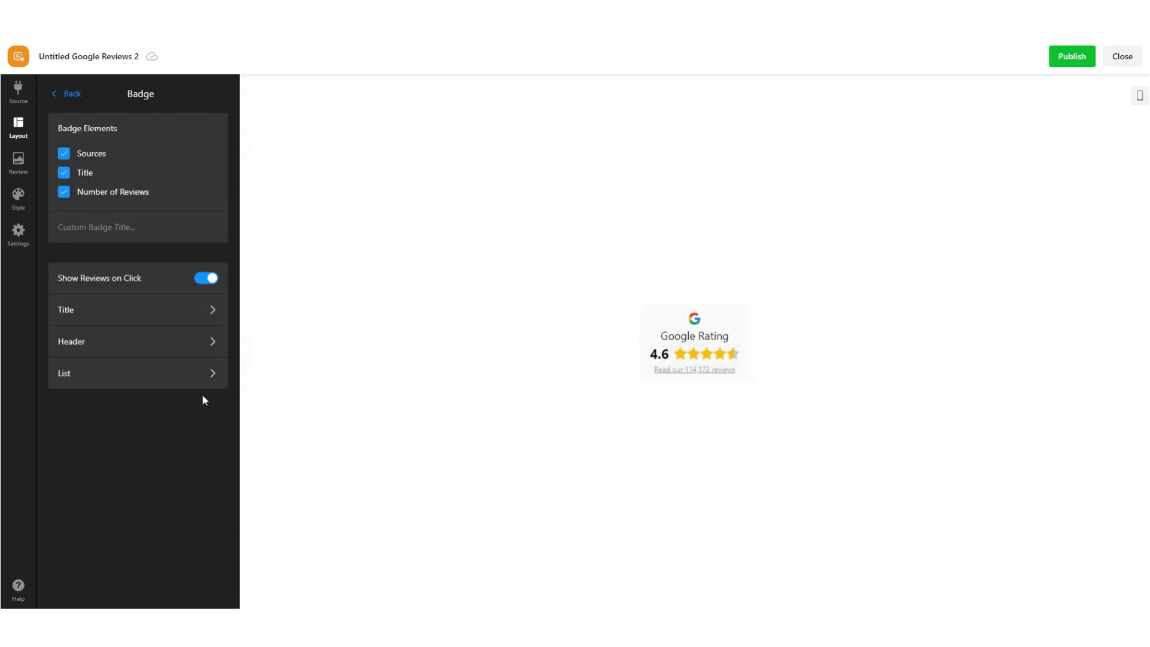
click(72, 94)
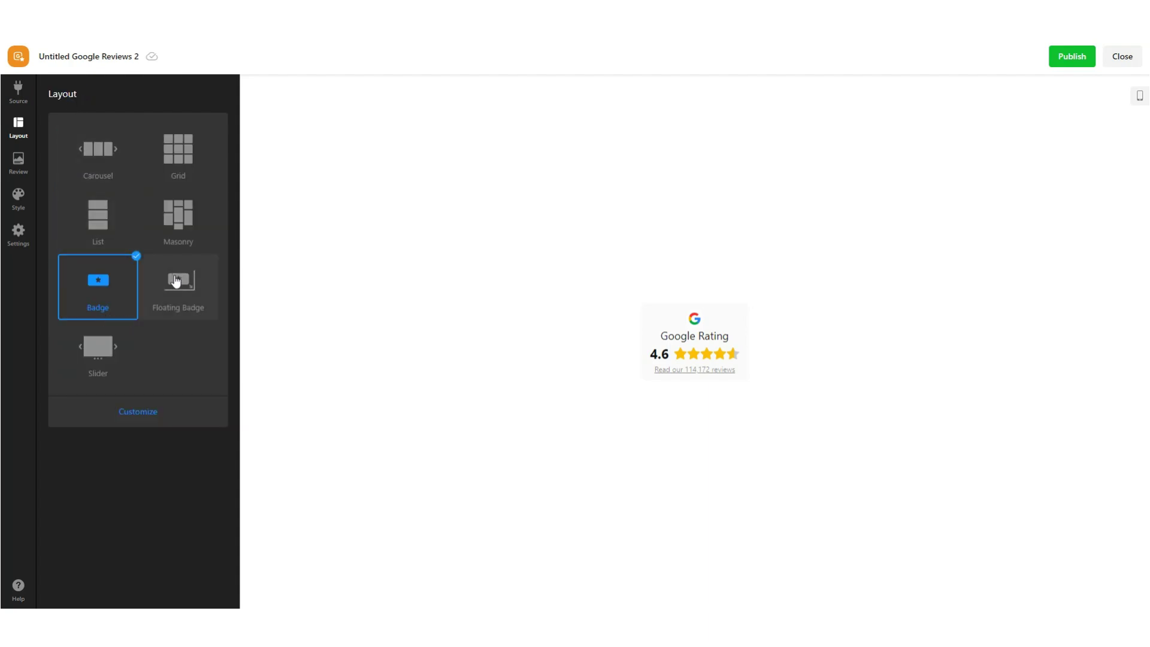
Try the Floating Badge and Slider layouts and return the widget to the Carousel layout
click(178, 283)
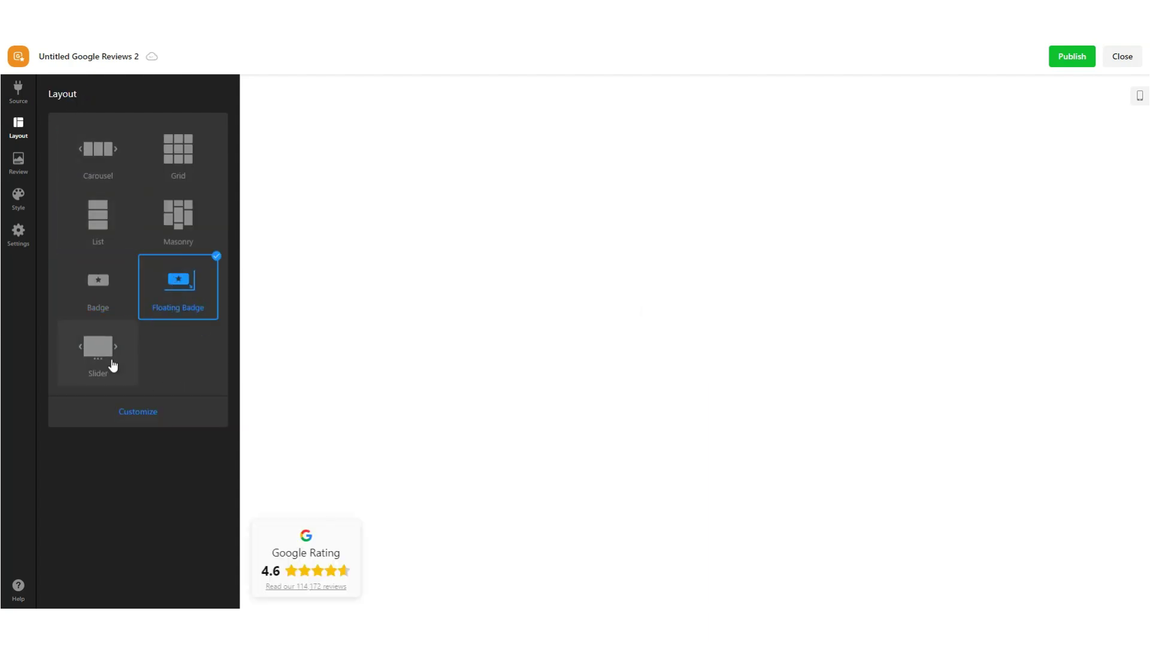
click(111, 365)
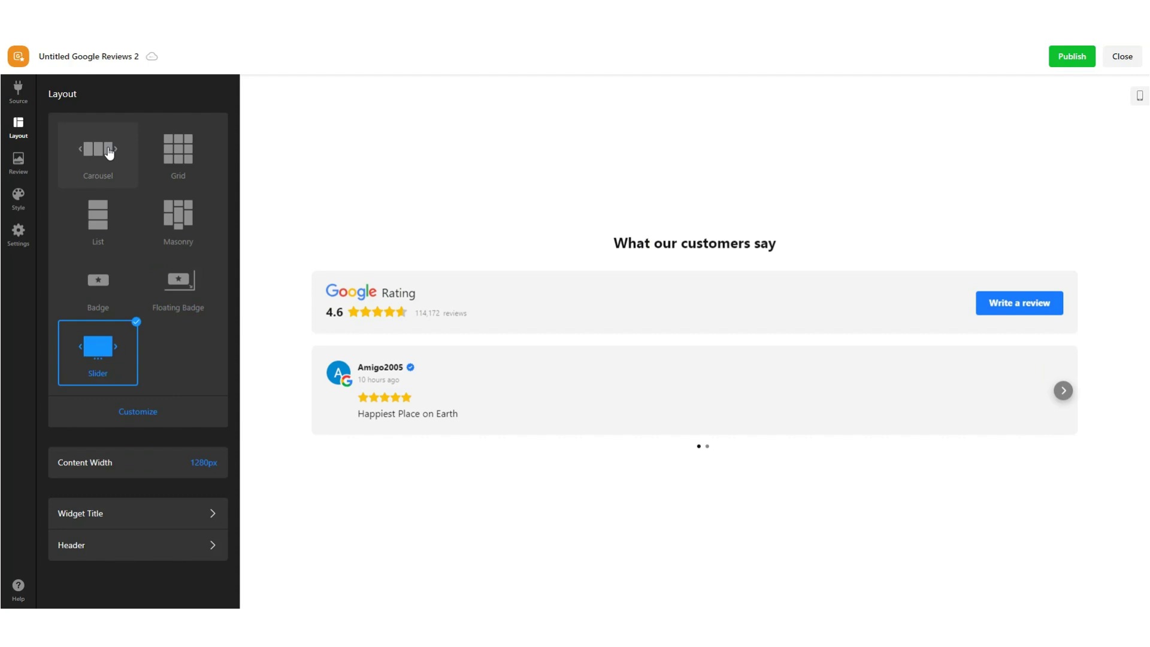
click(110, 153)
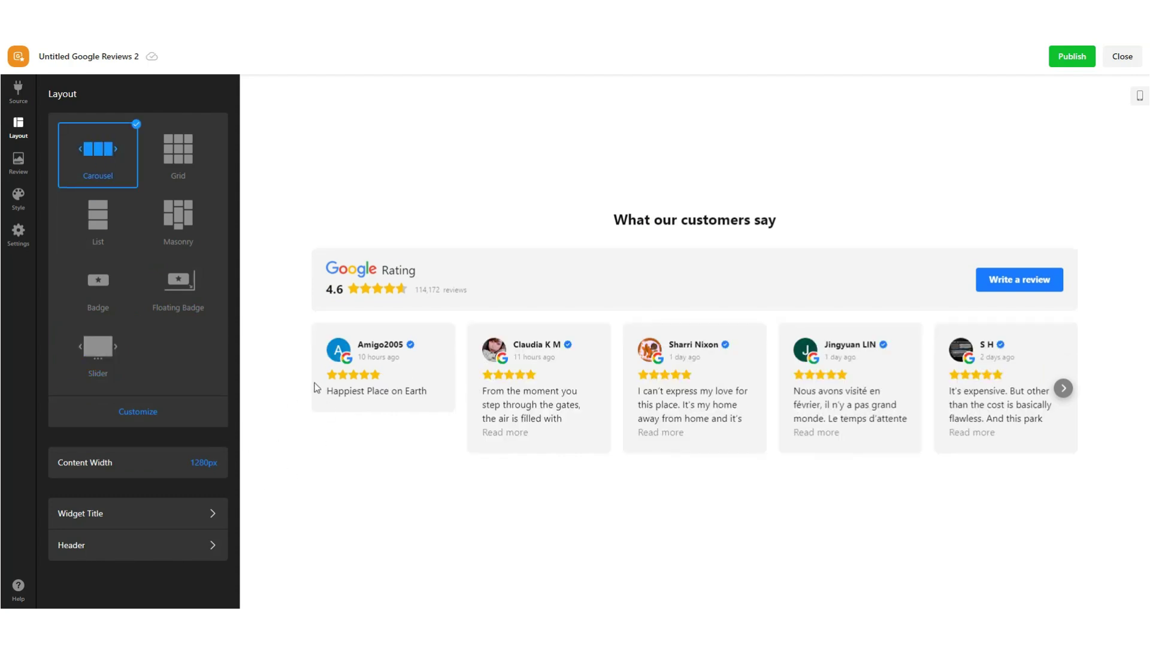
Try full content width for the widget and turn it off again
click(211, 472)
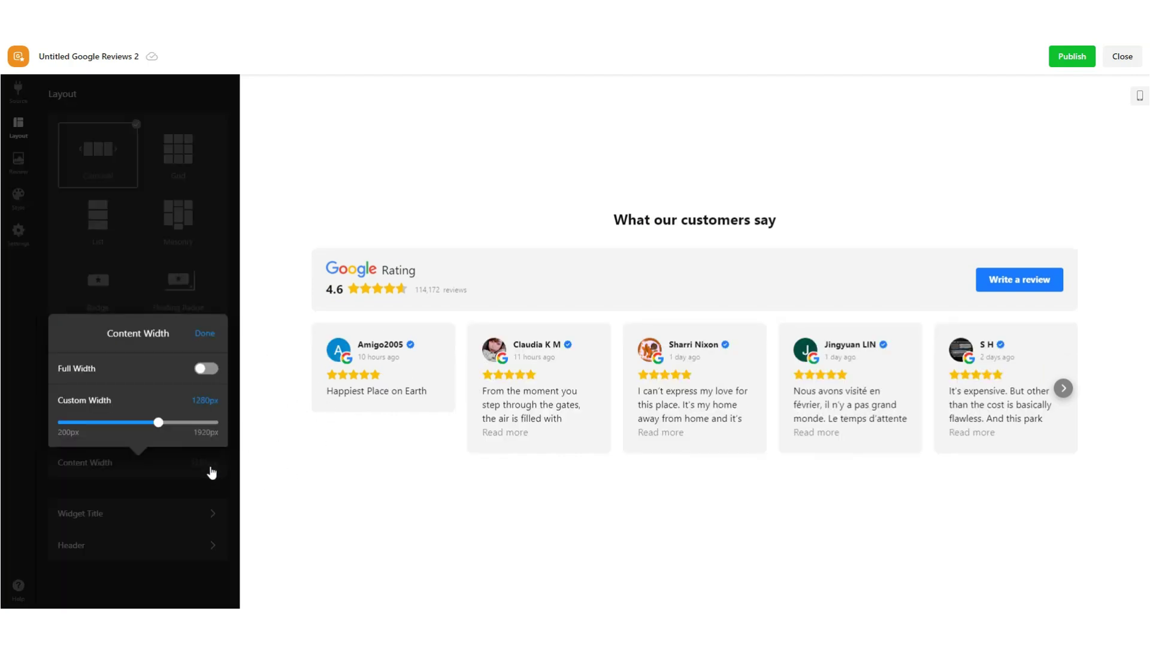
click(206, 369)
click(204, 431)
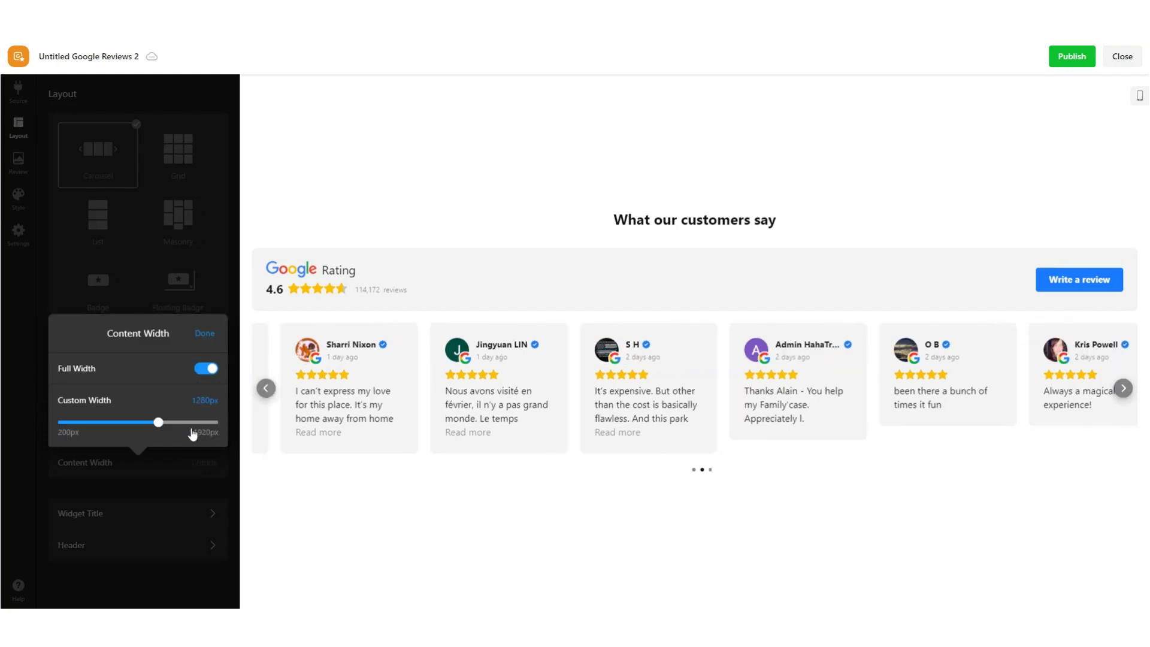
click(206, 369)
click(204, 333)
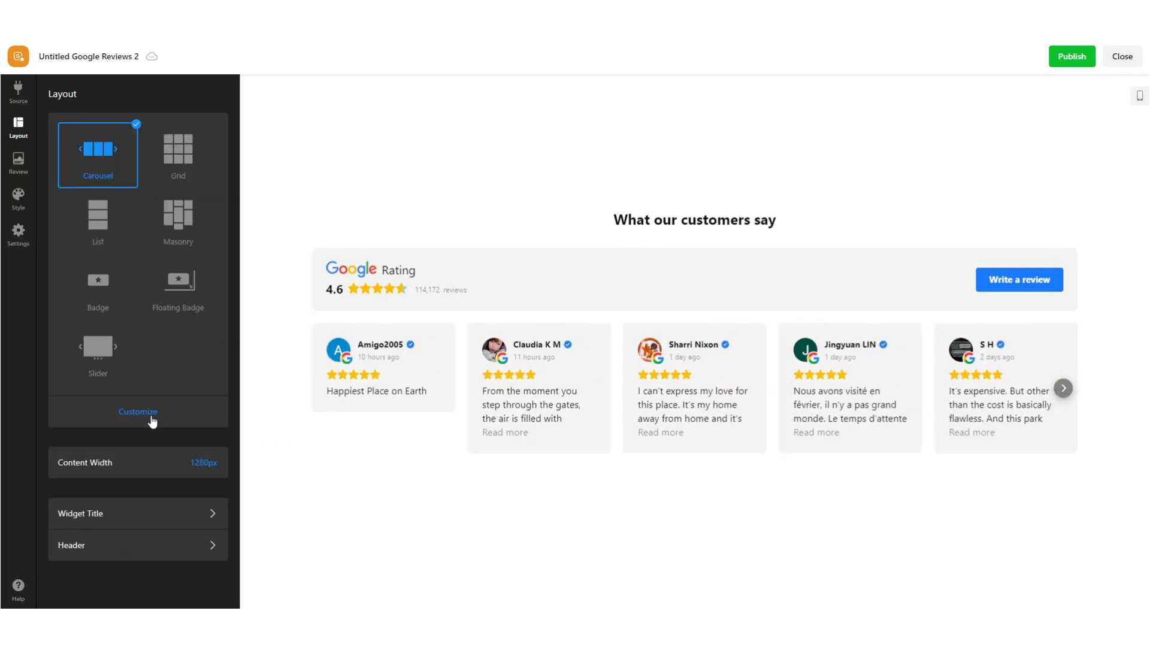
Set the widget title to "With ♥" using a heart emoji and enter the caption "What our customers say"
click(116, 517)
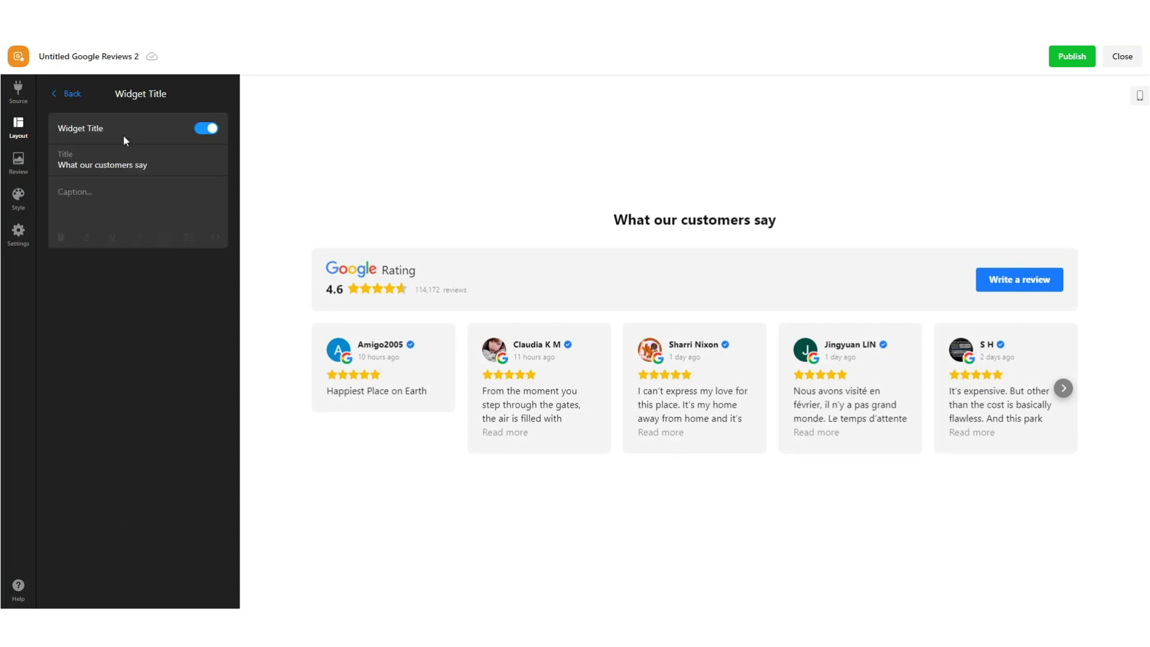
drag(178, 166, 42, 170)
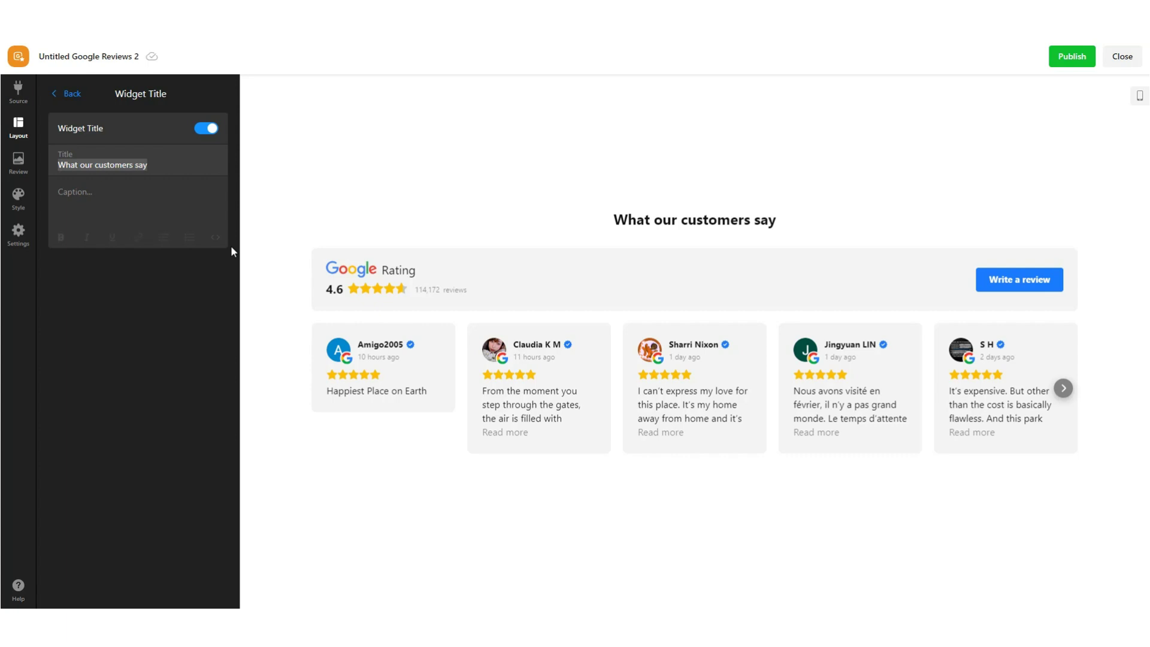
key(BackSpace)
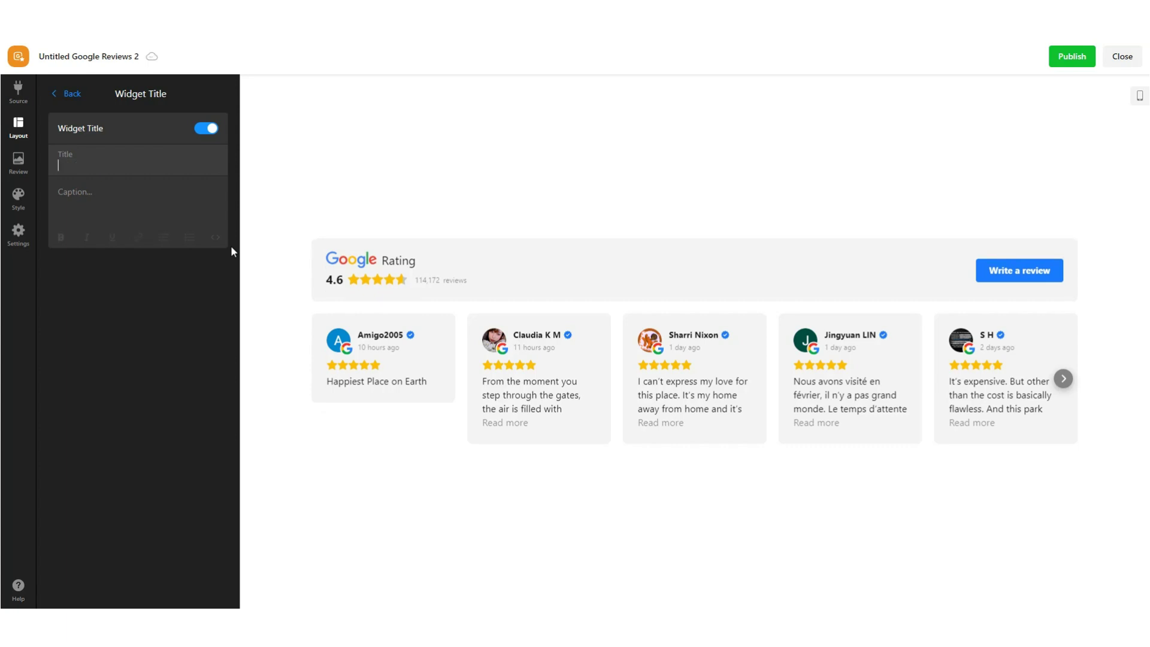
text(With)
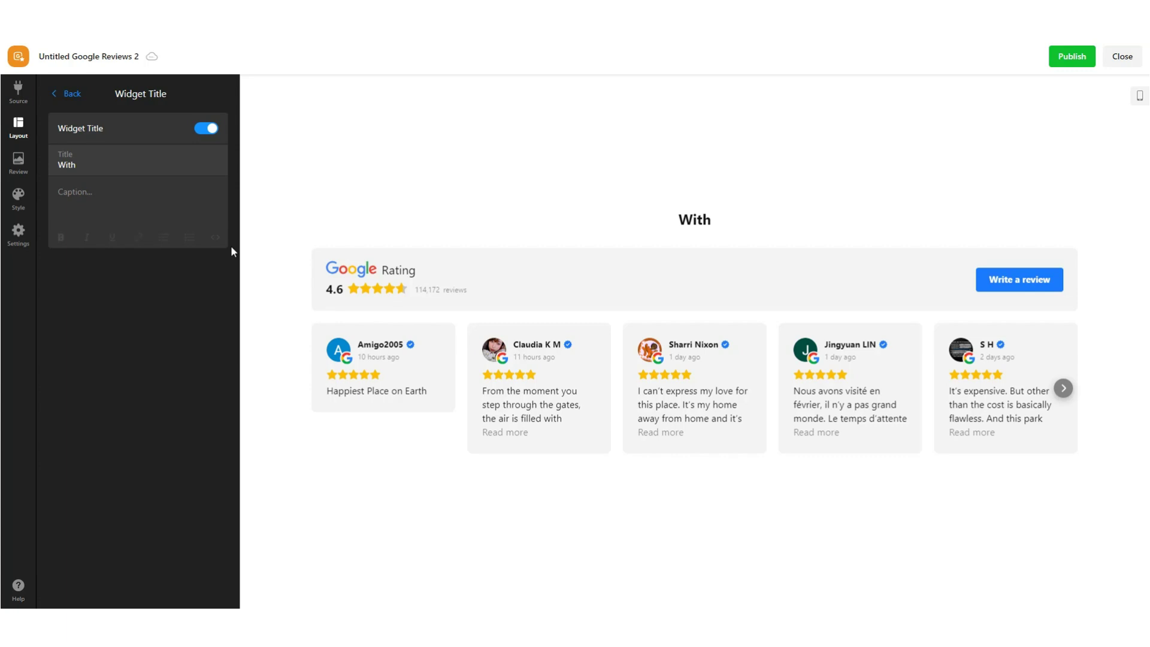
key(super+period)
text(love)
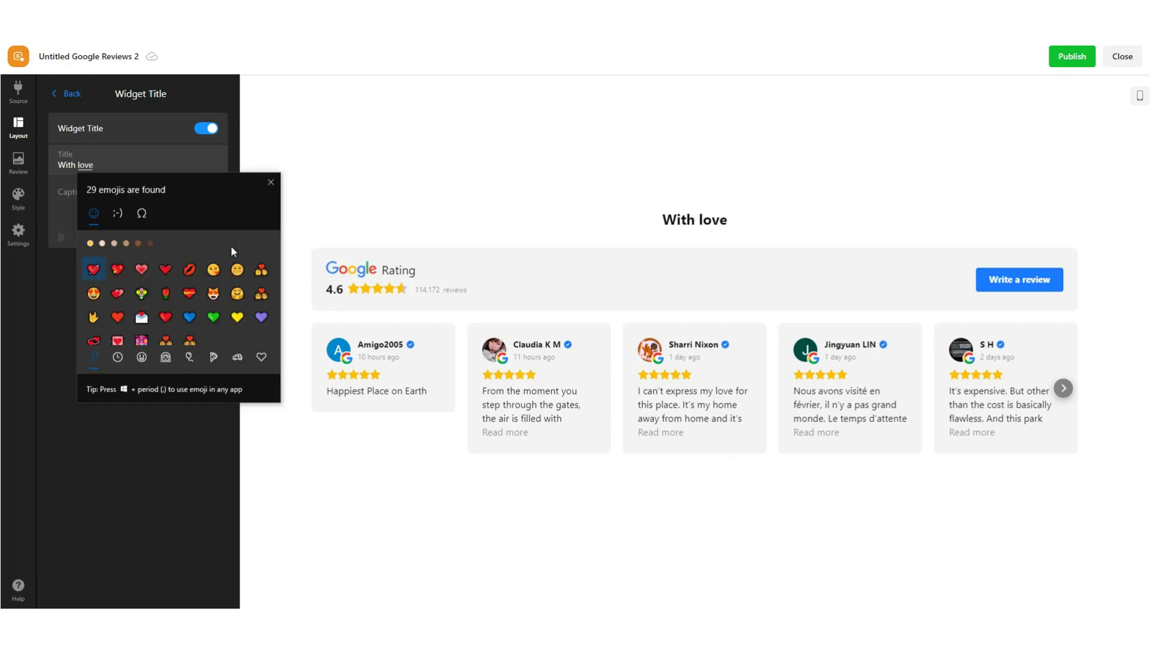
key(Down)
key(Right)
key(Down)
key(Return)
key(Escape)
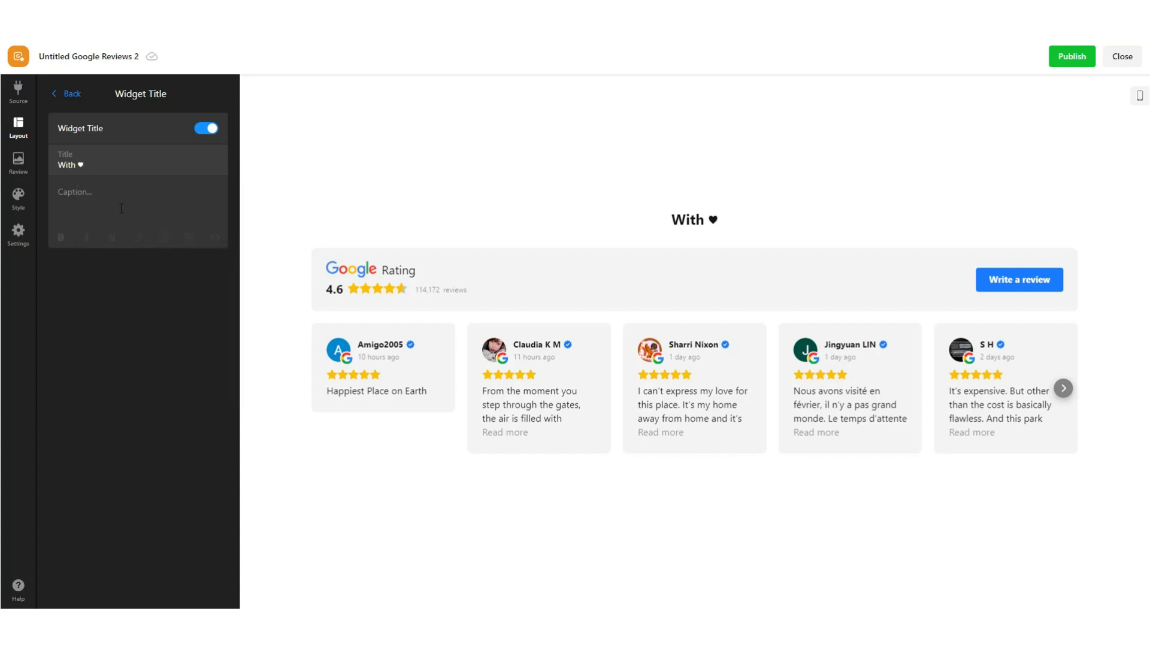
click(104, 199)
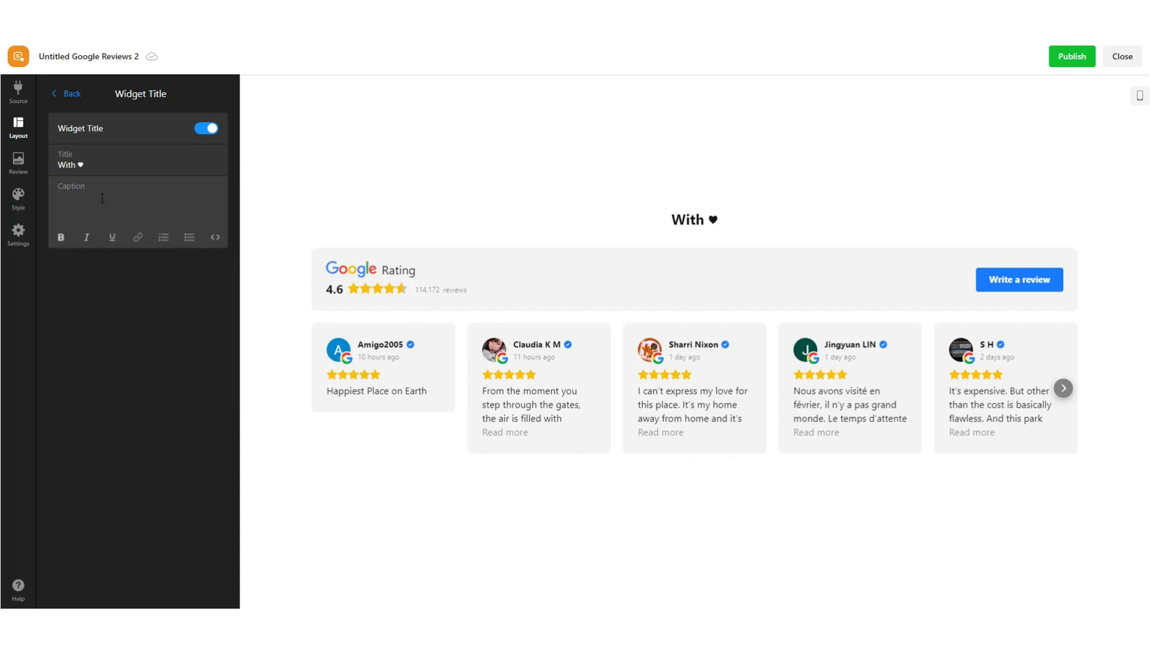
text(What our customers say)
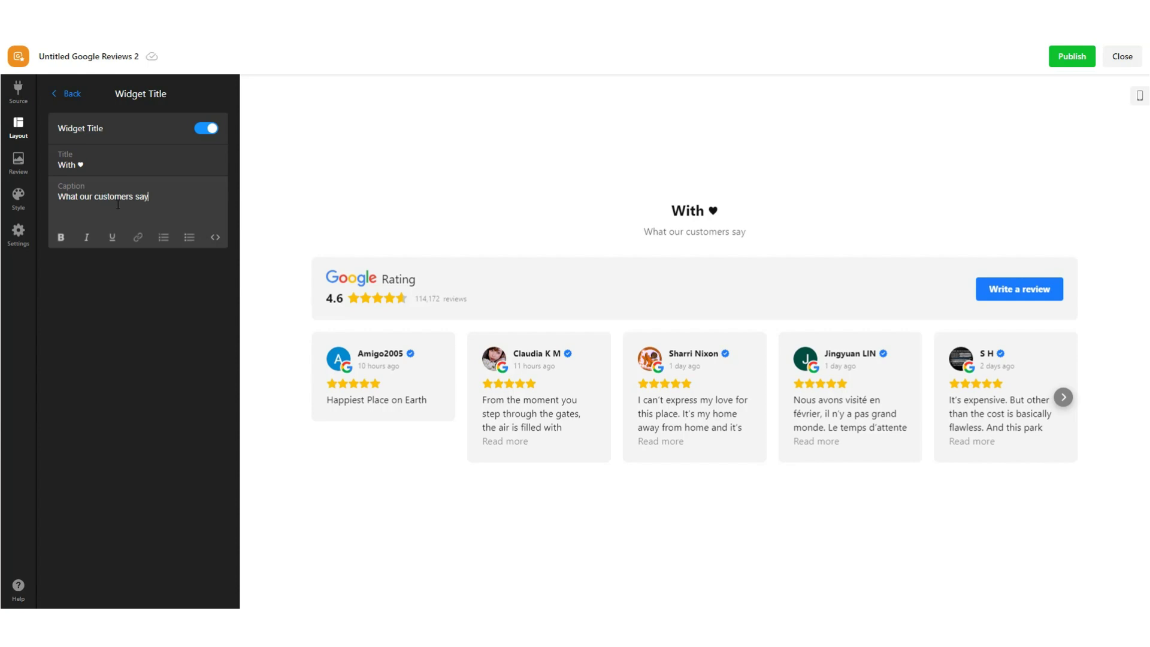
Try bold formatting on the whole caption and restore its regular weight
drag(156, 200, 51, 199)
click(61, 238)
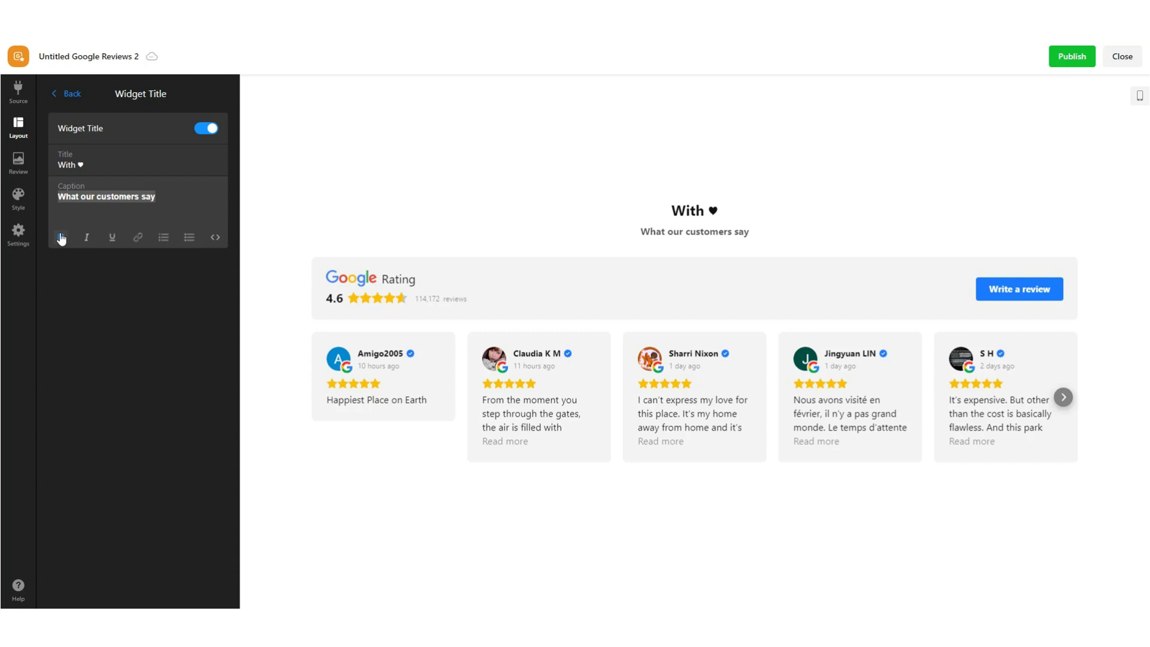
click(61, 238)
click(61, 237)
click(61, 238)
click(184, 199)
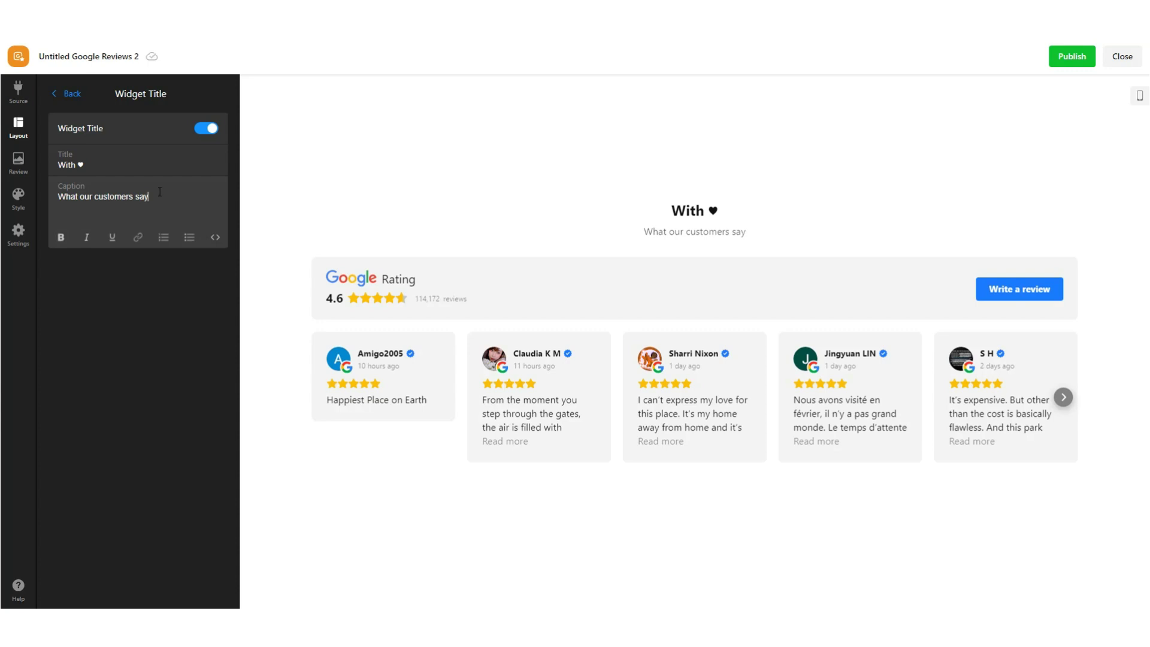
Turn the widget title off and back on, and return to the layout settings
click(202, 130)
click(202, 130)
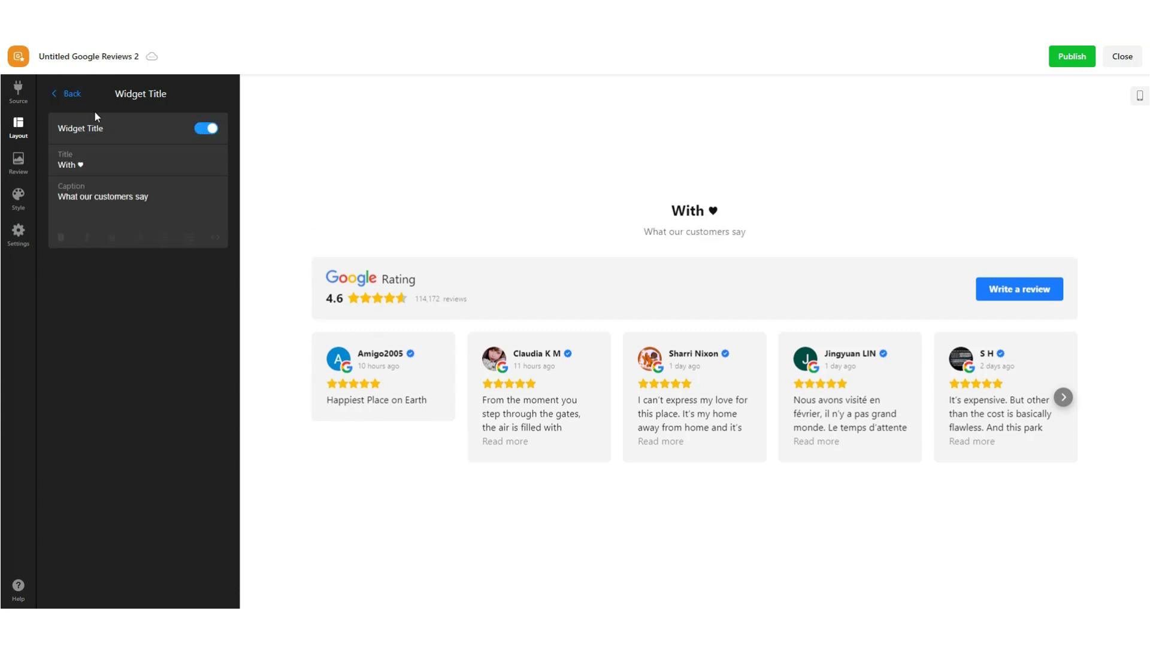
click(74, 96)
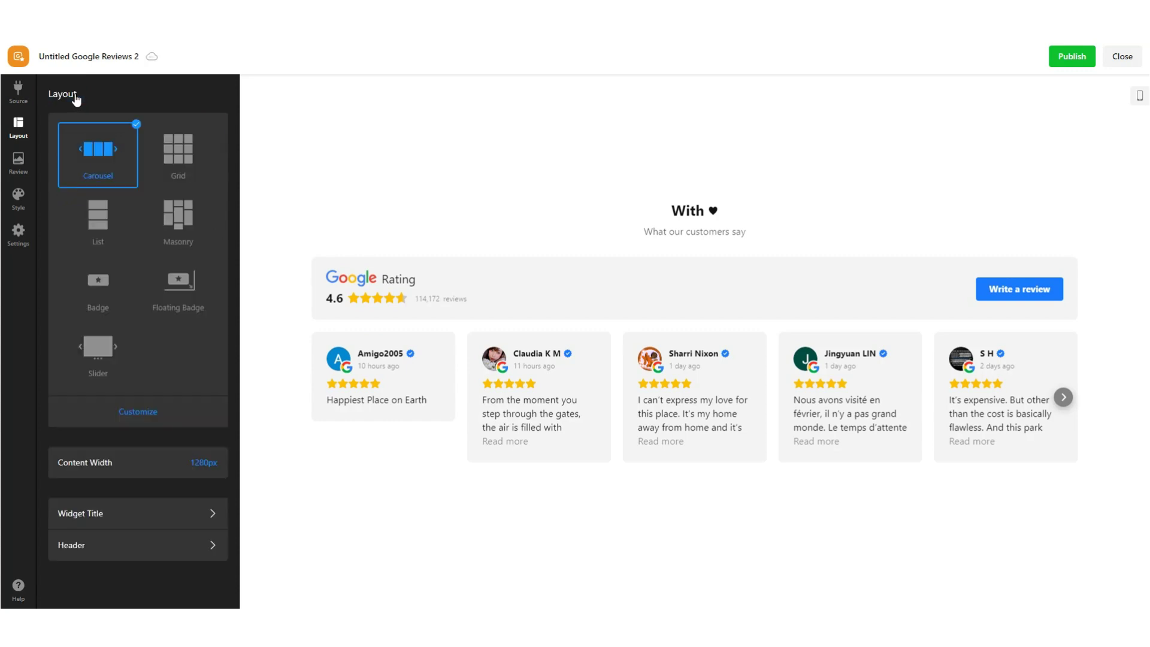
Turn the header's title, rating, number of reviews and Write a Review button off and back on one by one
click(111, 550)
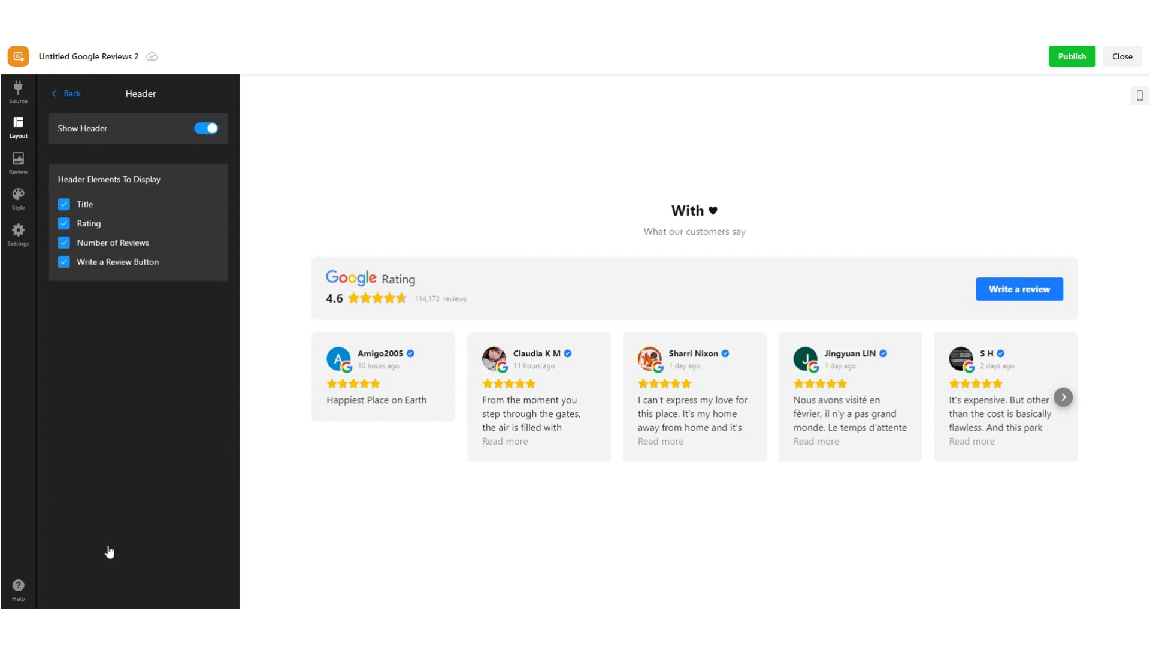
click(83, 205)
click(84, 204)
click(87, 228)
click(87, 228)
click(102, 247)
click(102, 246)
click(110, 266)
click(111, 267)
Hide the whole header, show it again and return to the layout settings
click(207, 129)
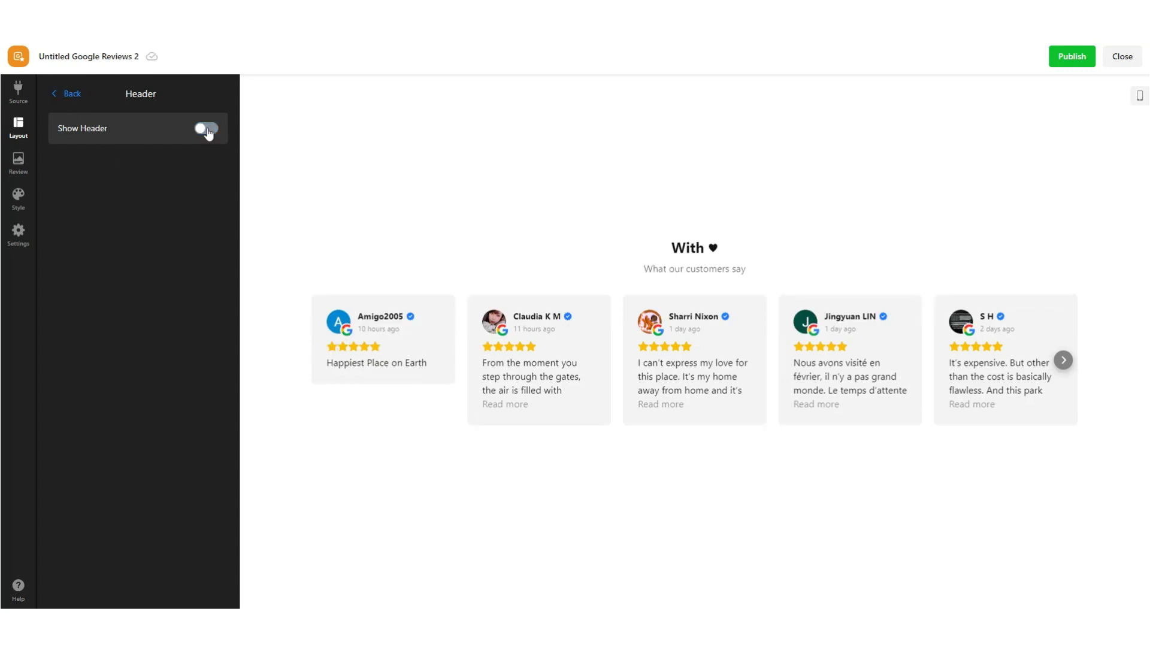
click(208, 130)
click(72, 95)
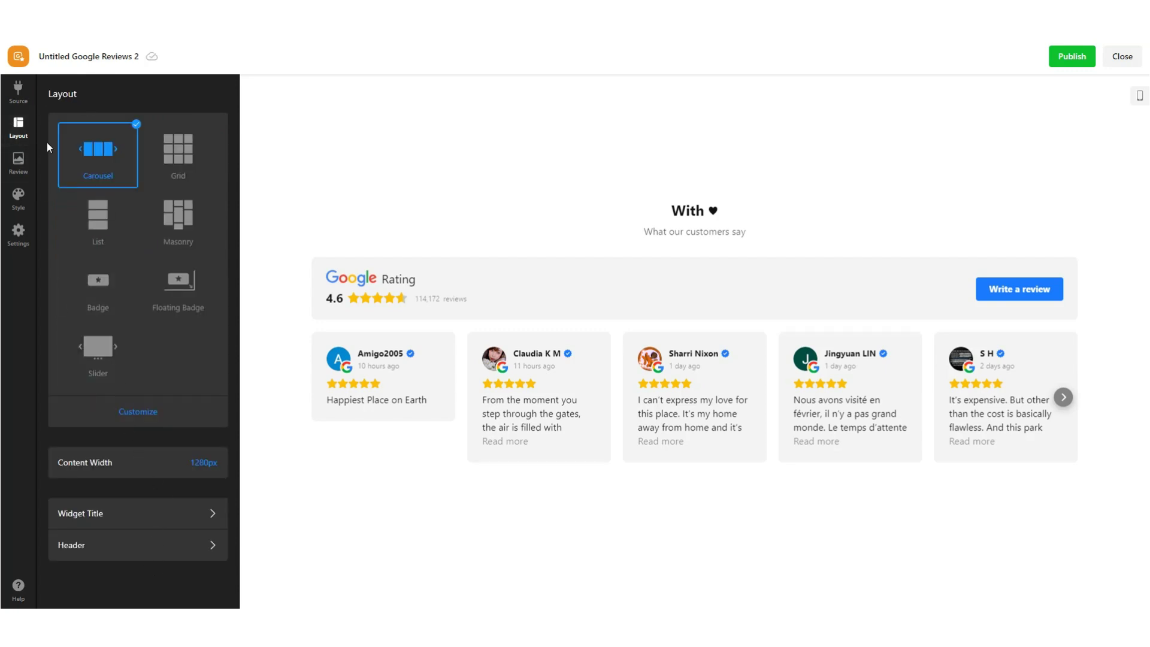
Switch the review style to the second option, with centred text and the author below it
click(19, 162)
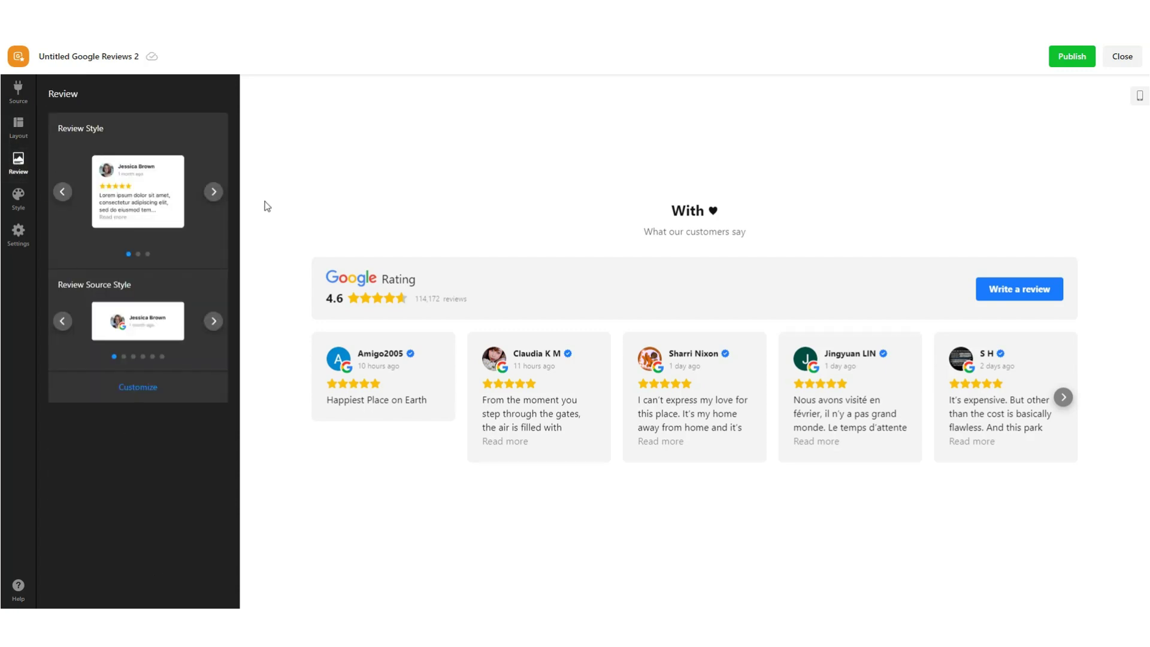
click(214, 192)
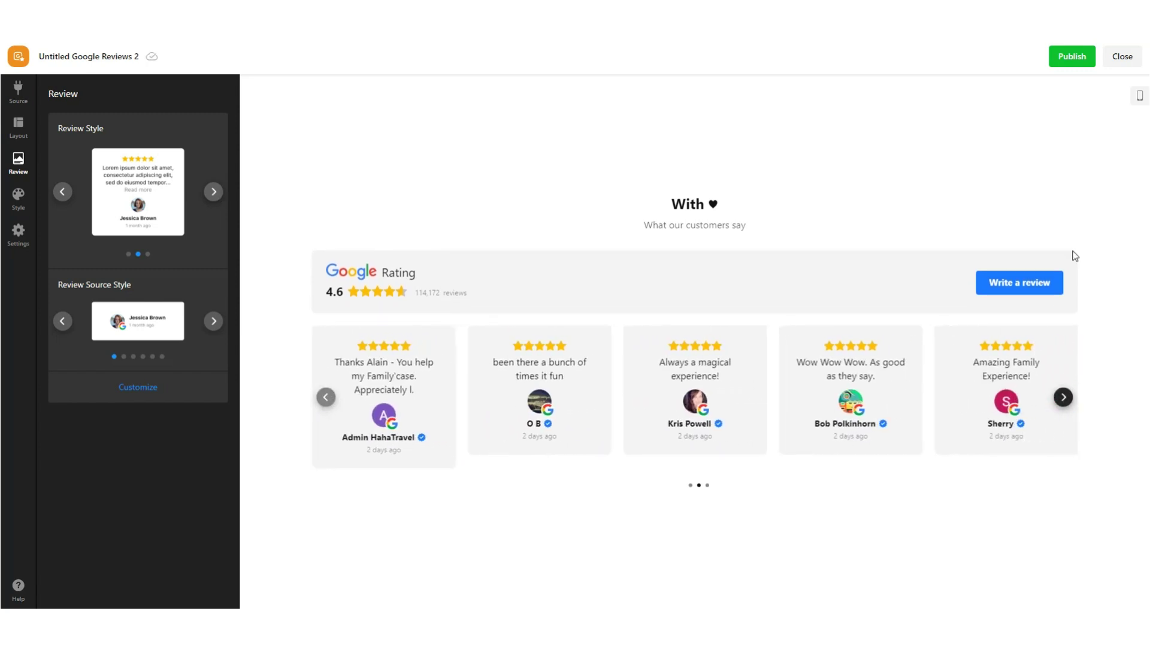
Preview the widget in mobile view, browse its review carousel and return to the desktop preview
click(1140, 98)
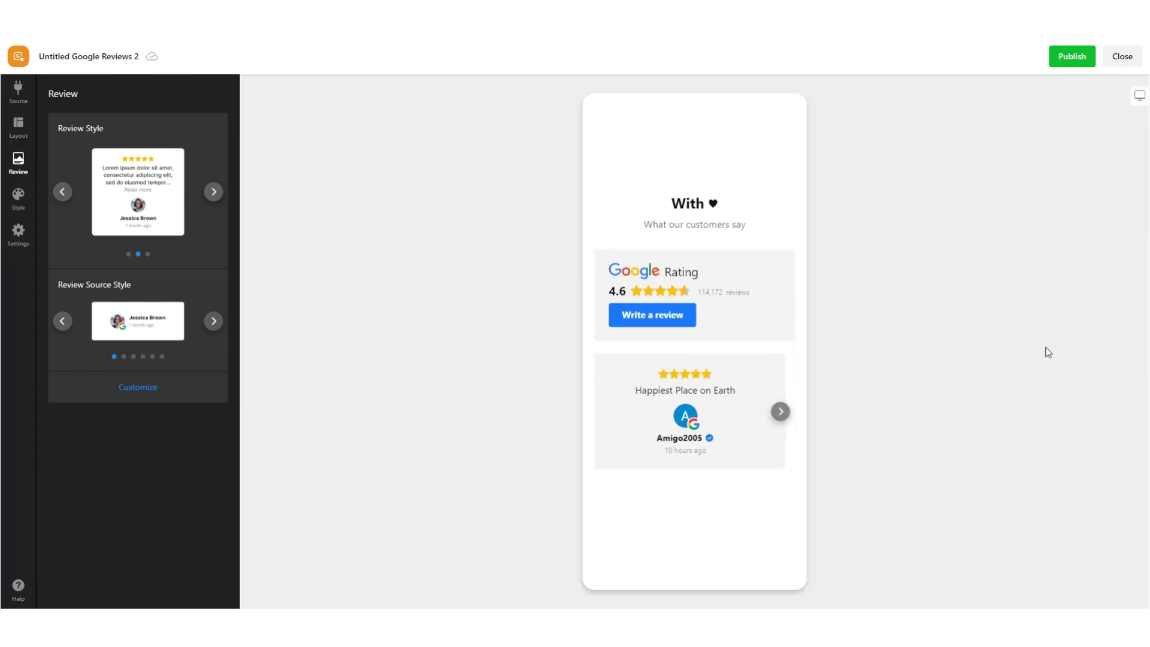
click(780, 413)
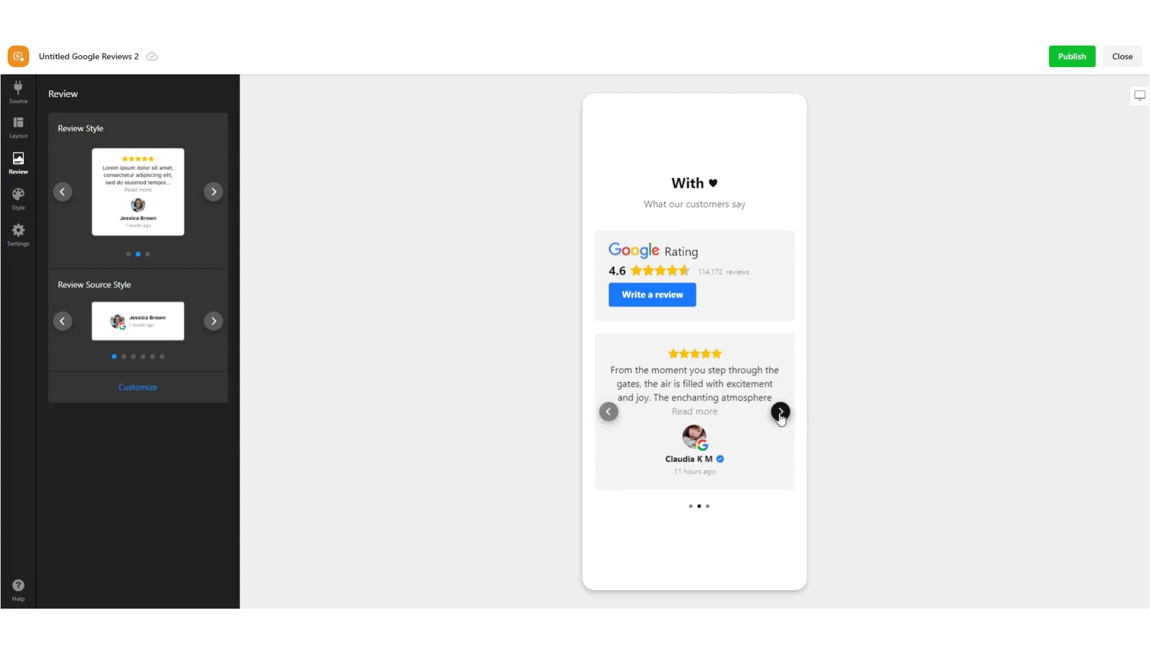
click(780, 412)
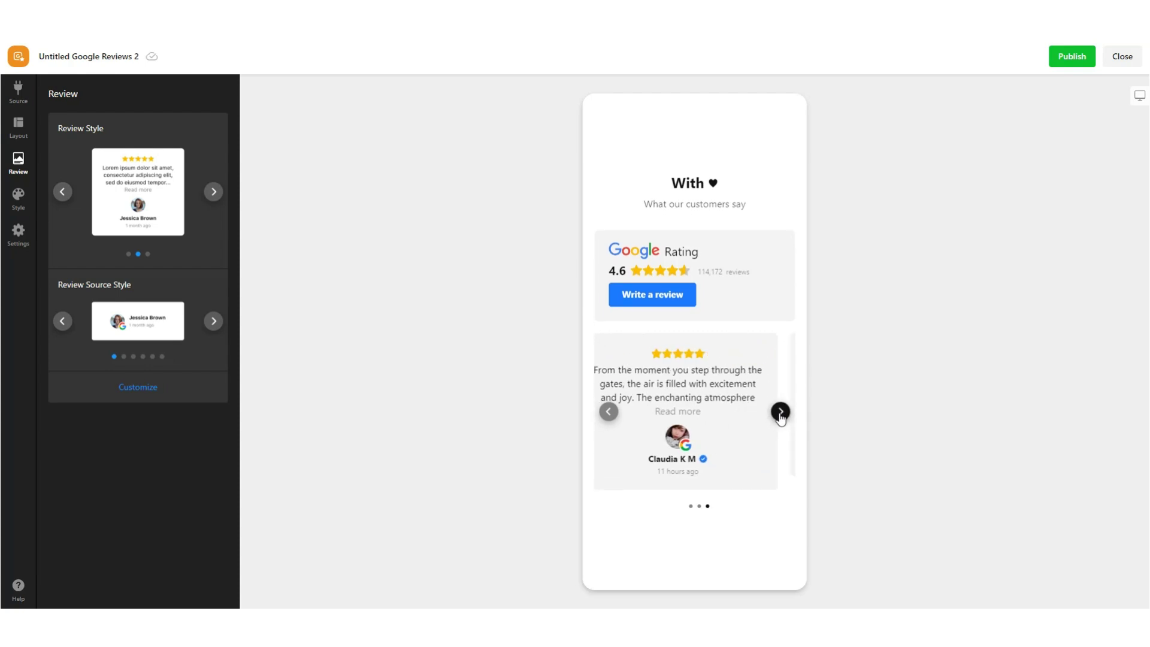
click(1141, 96)
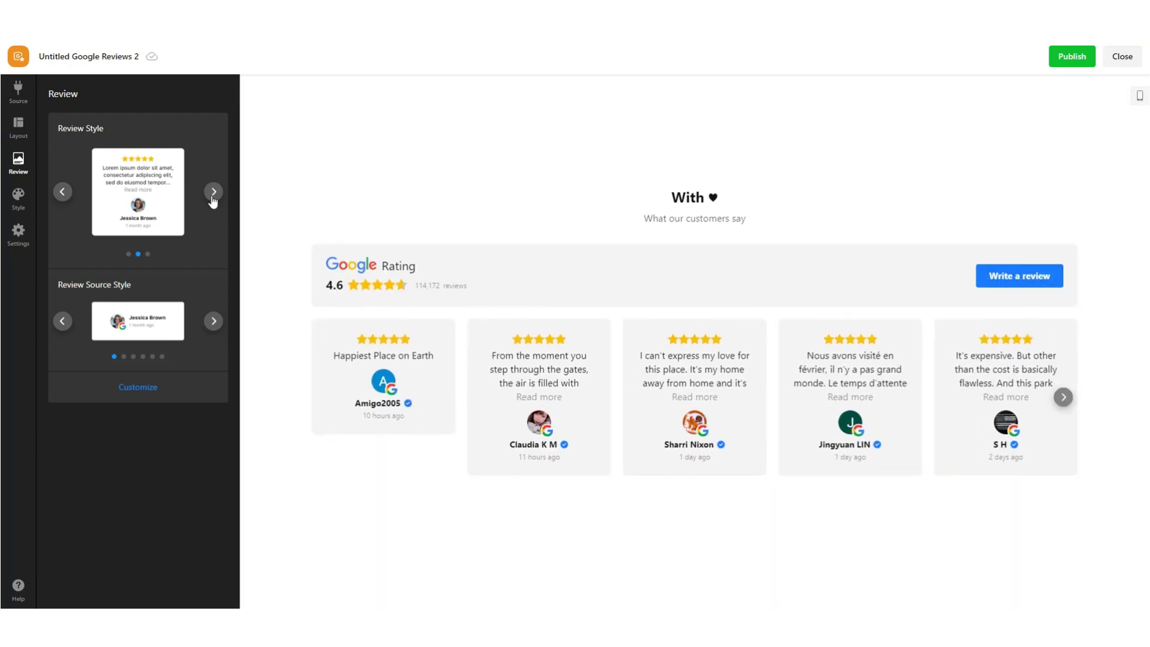
Try the third review style with the author below a speech bubble, and switch to the first style with the author above the text
click(212, 193)
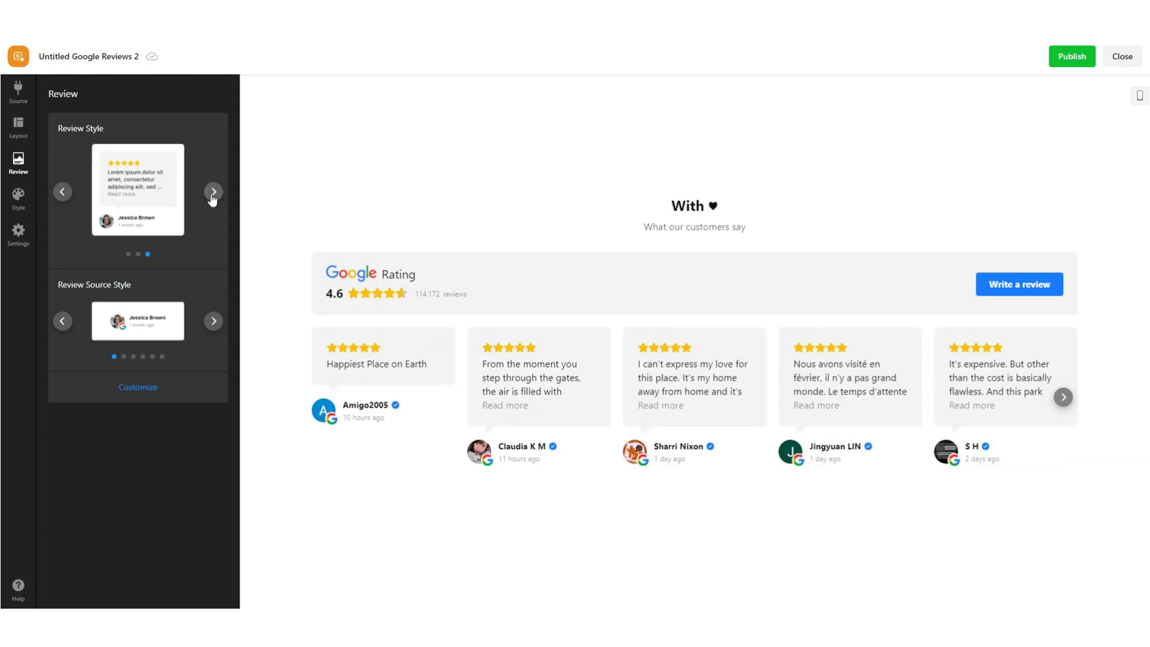
click(1064, 397)
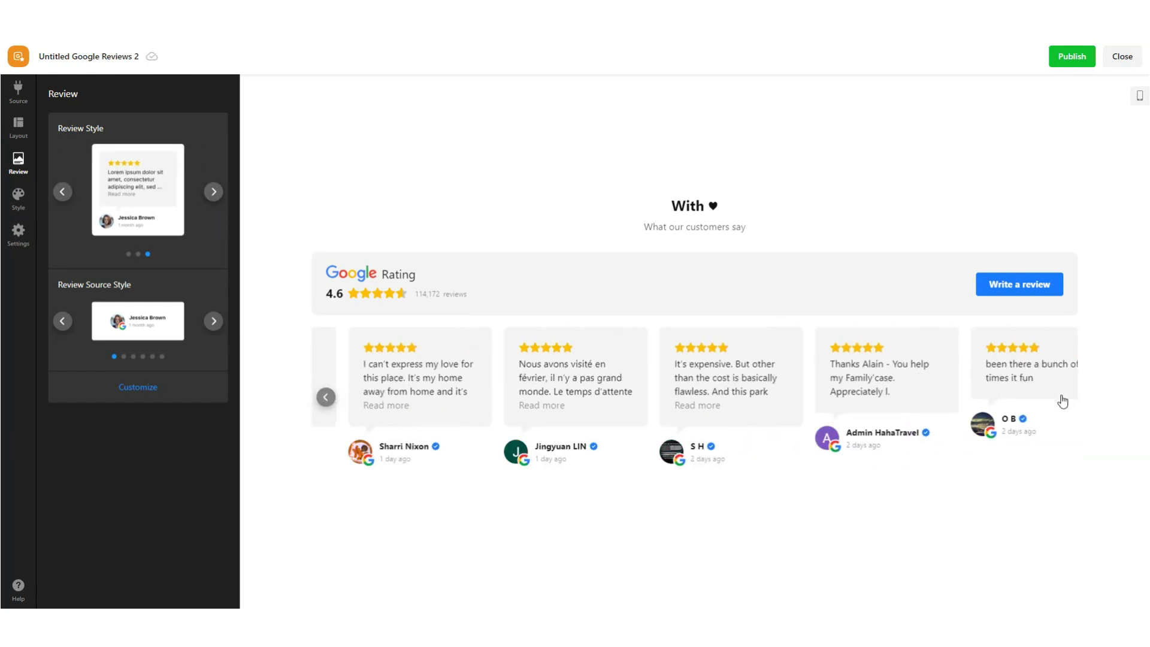
click(213, 192)
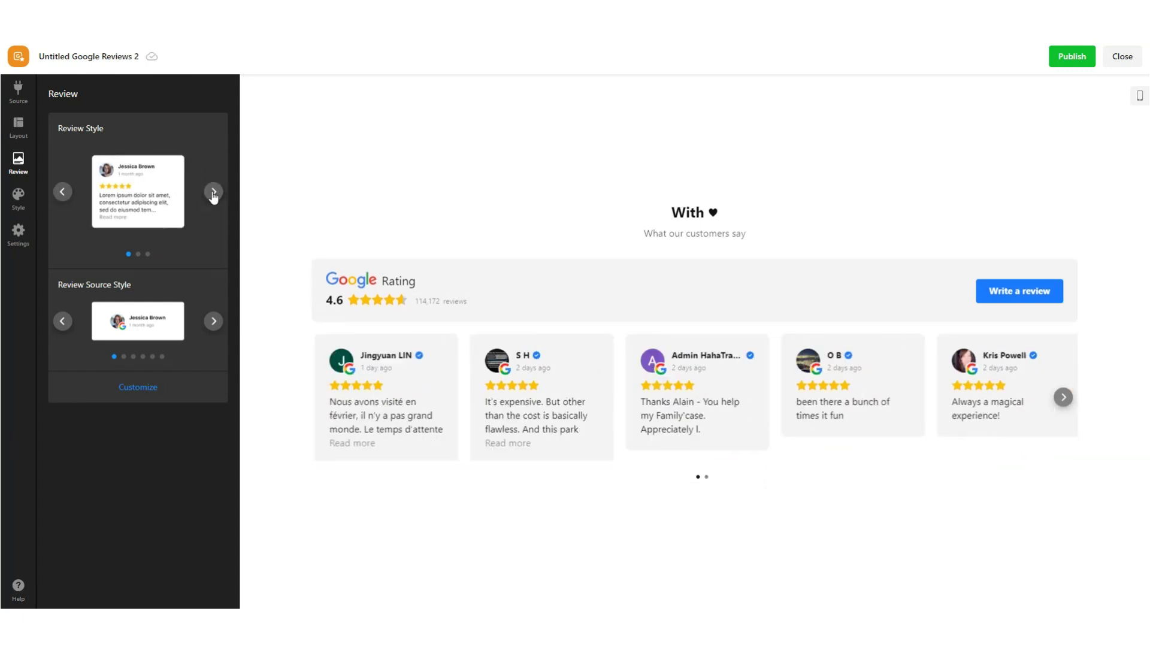
Cycle through all the review source styles and return to the first one, with the Google icon on the author picture
click(213, 321)
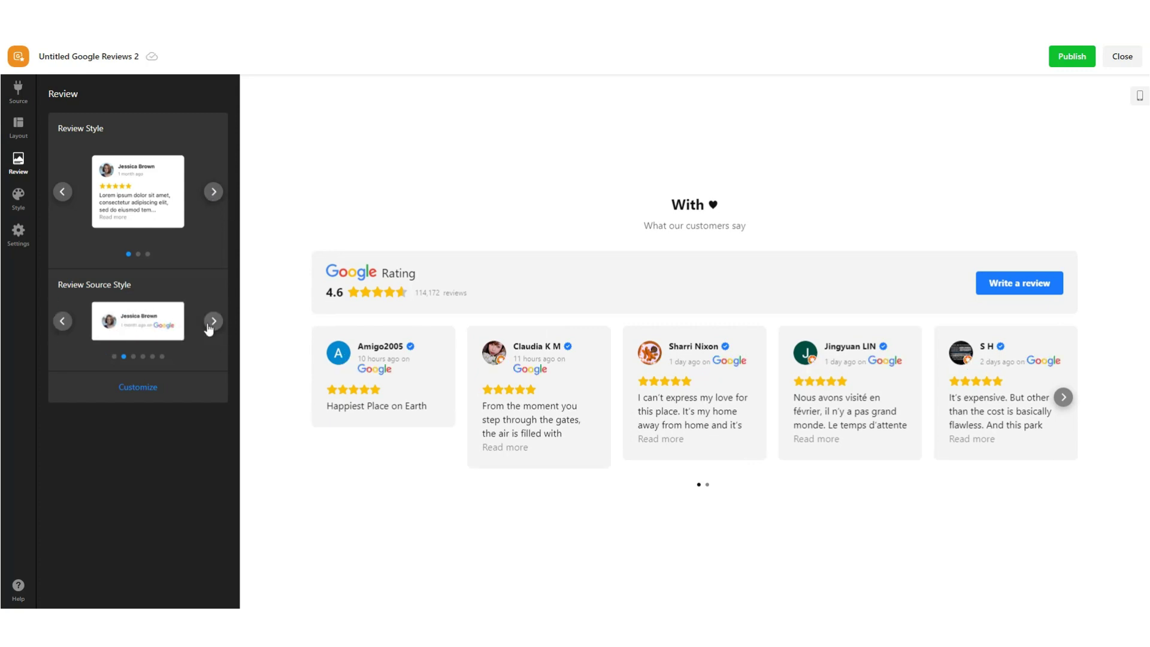
click(213, 321)
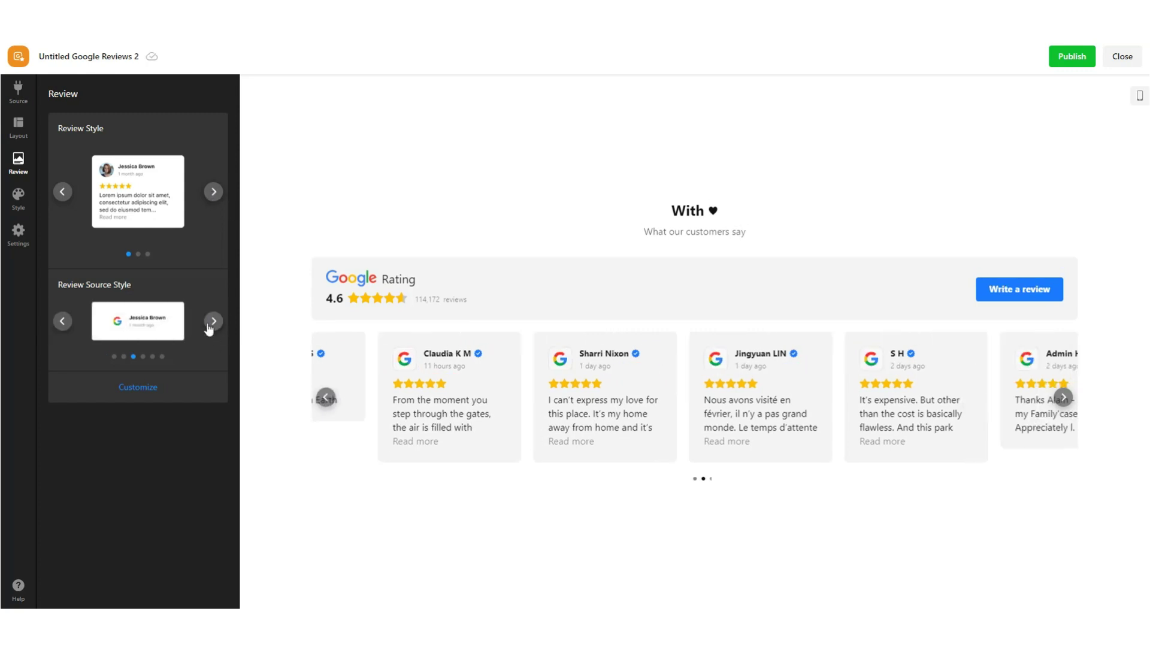
click(209, 324)
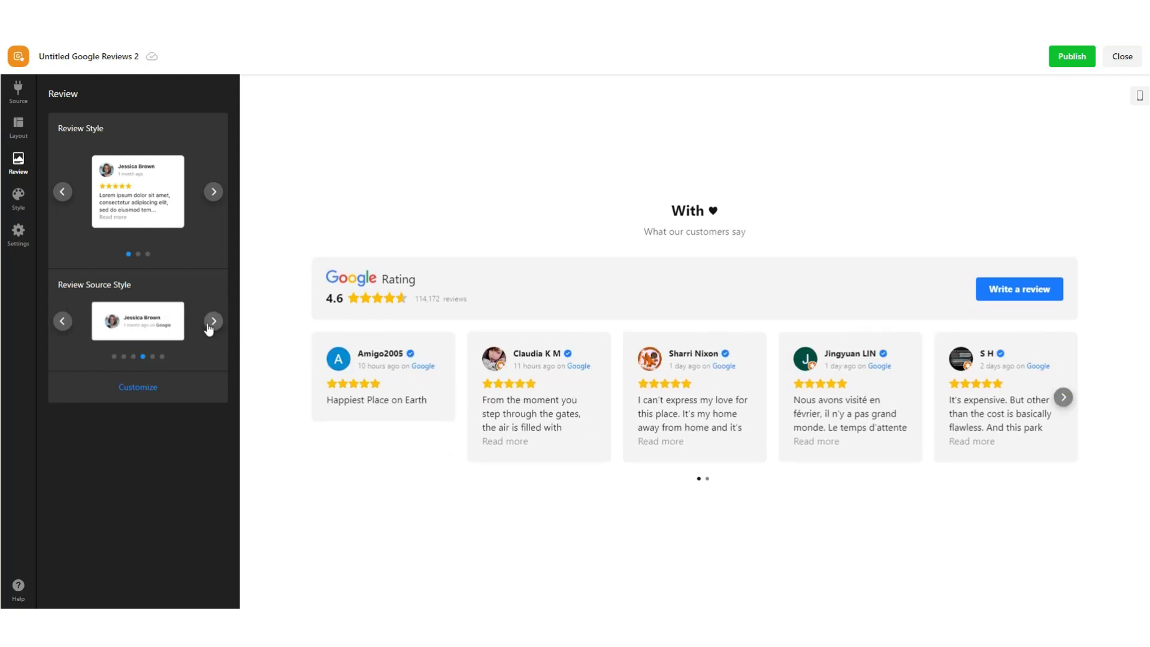
click(213, 321)
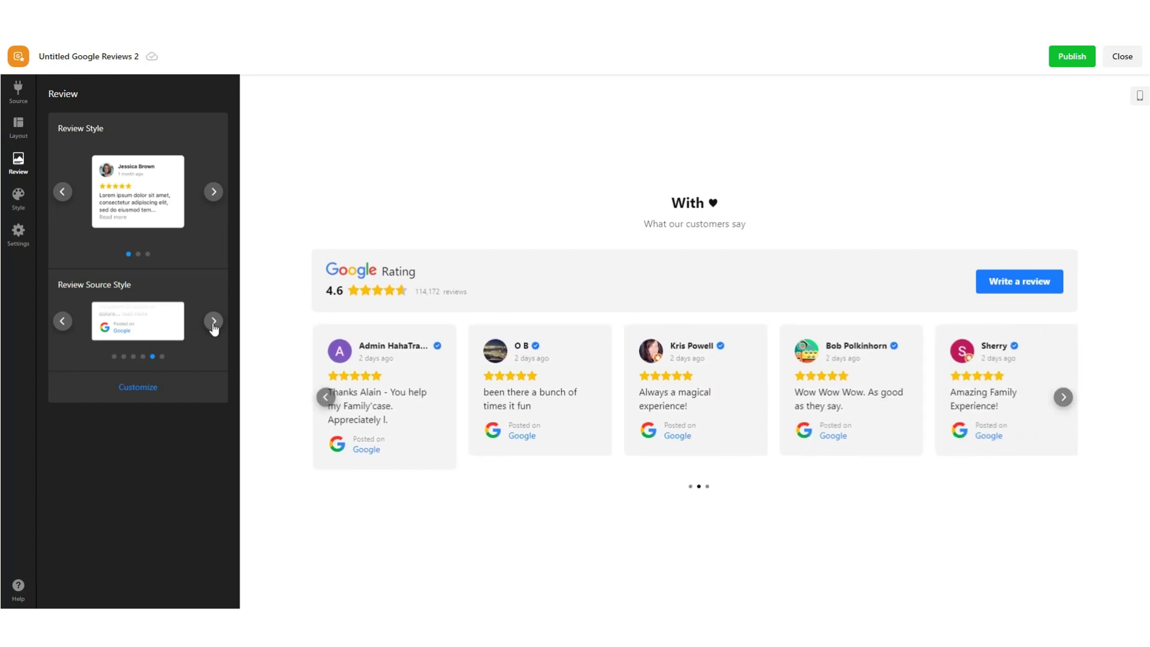
click(213, 322)
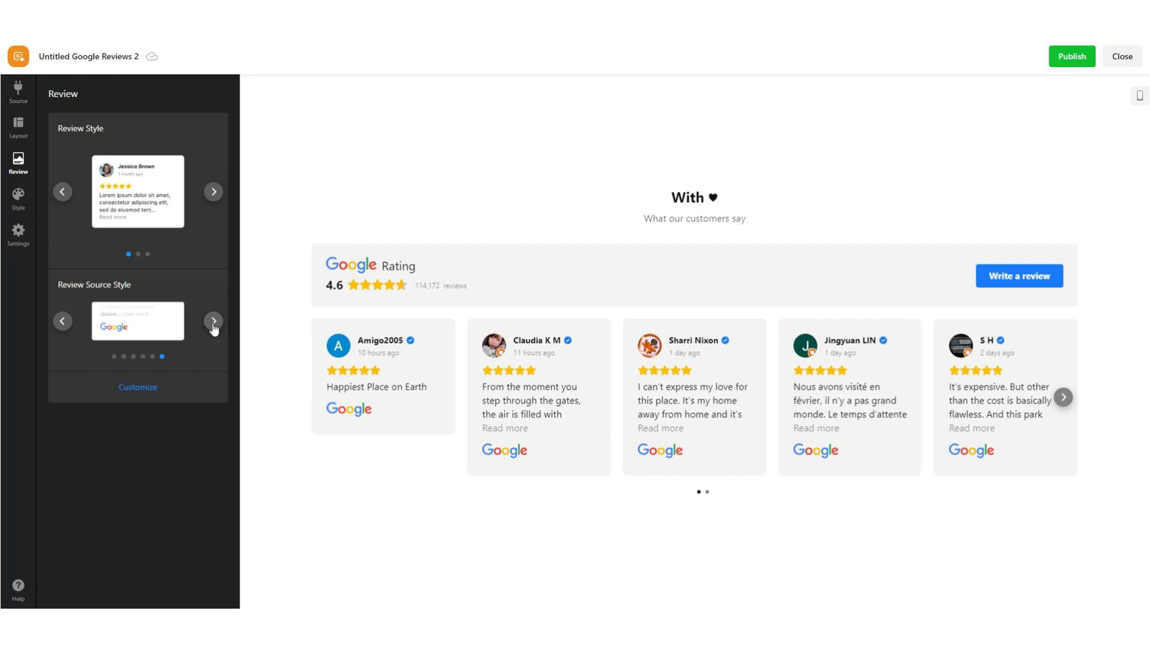
click(213, 324)
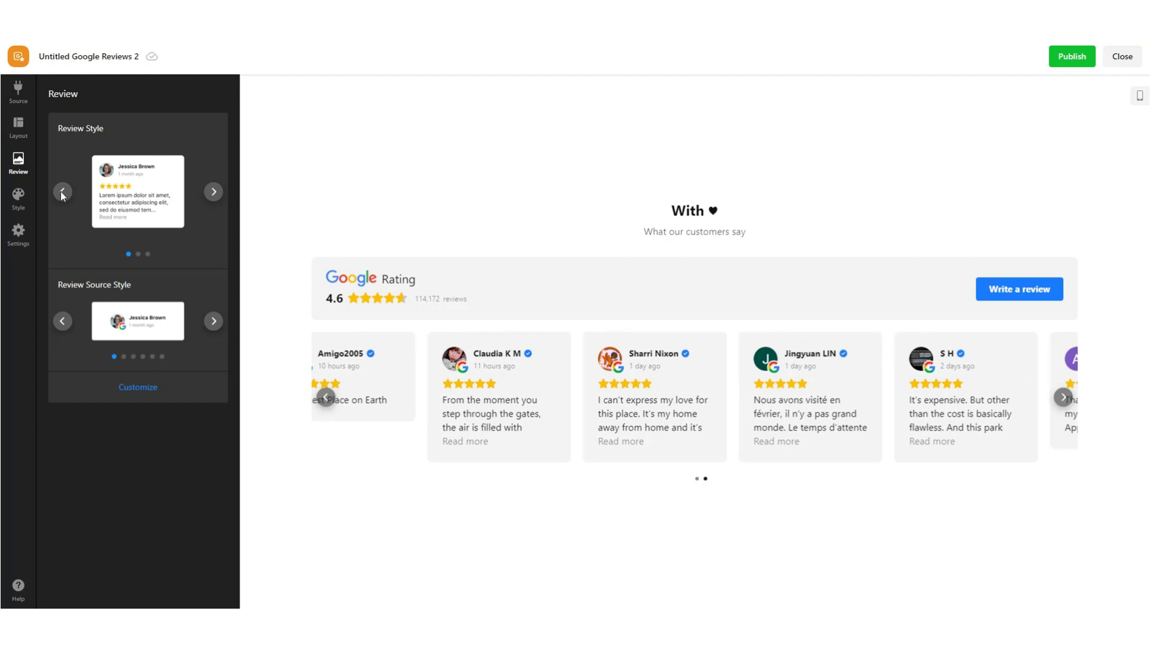
Open the review style customization and turn the author name, author picture and verified badge off and back on one by one
click(137, 387)
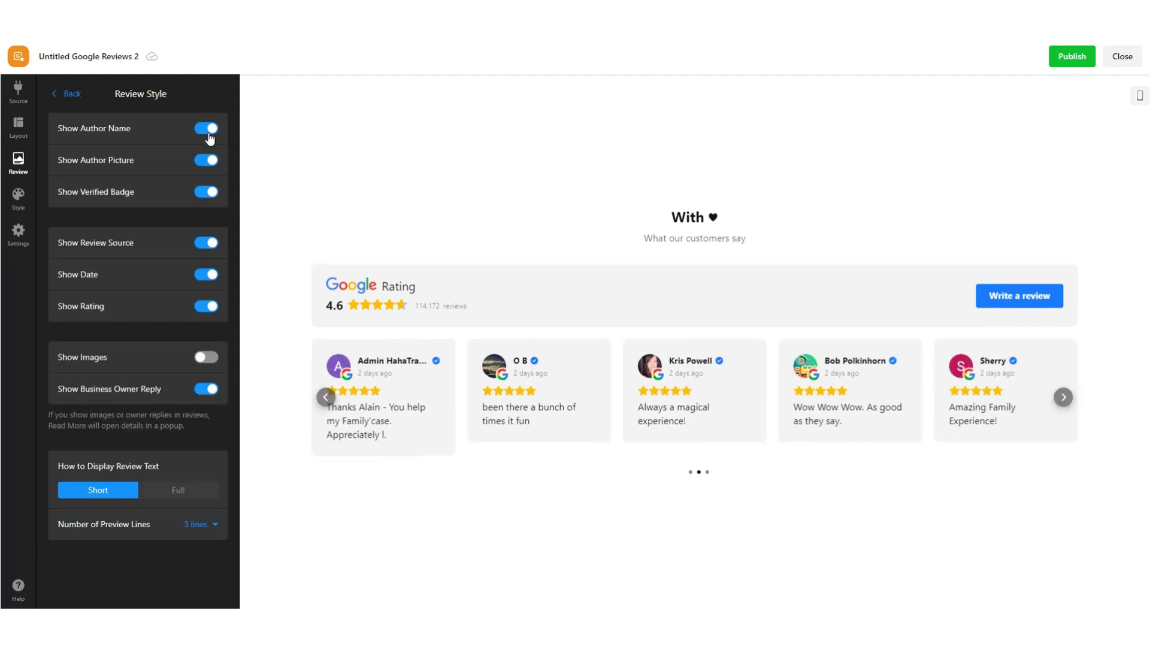
click(208, 132)
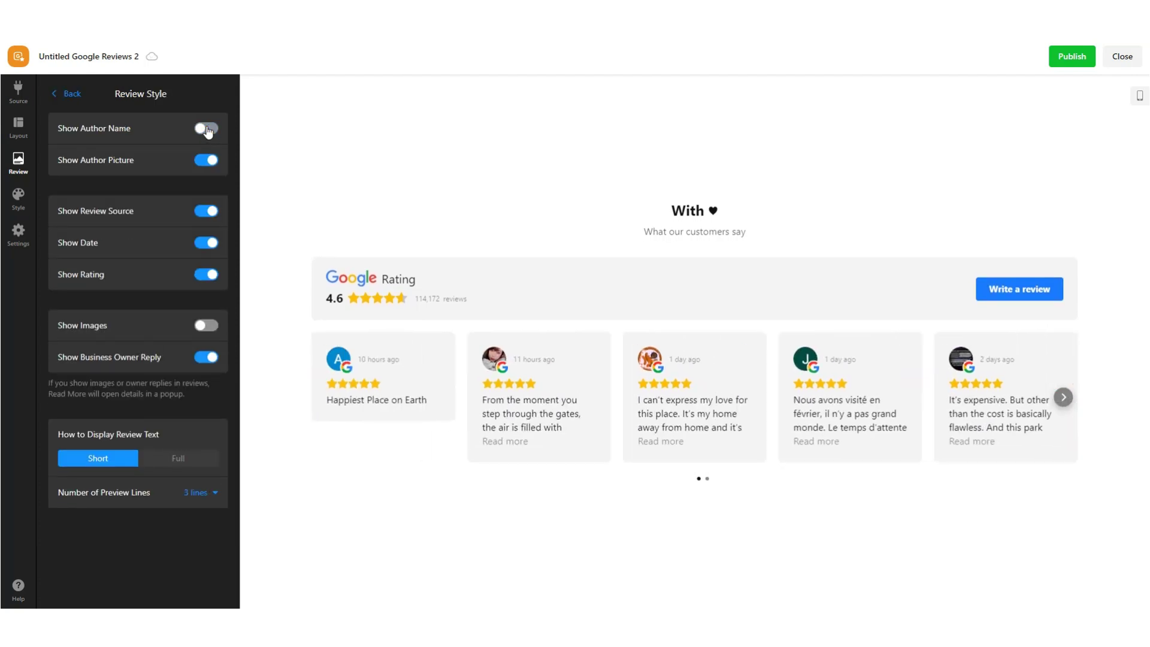
click(208, 132)
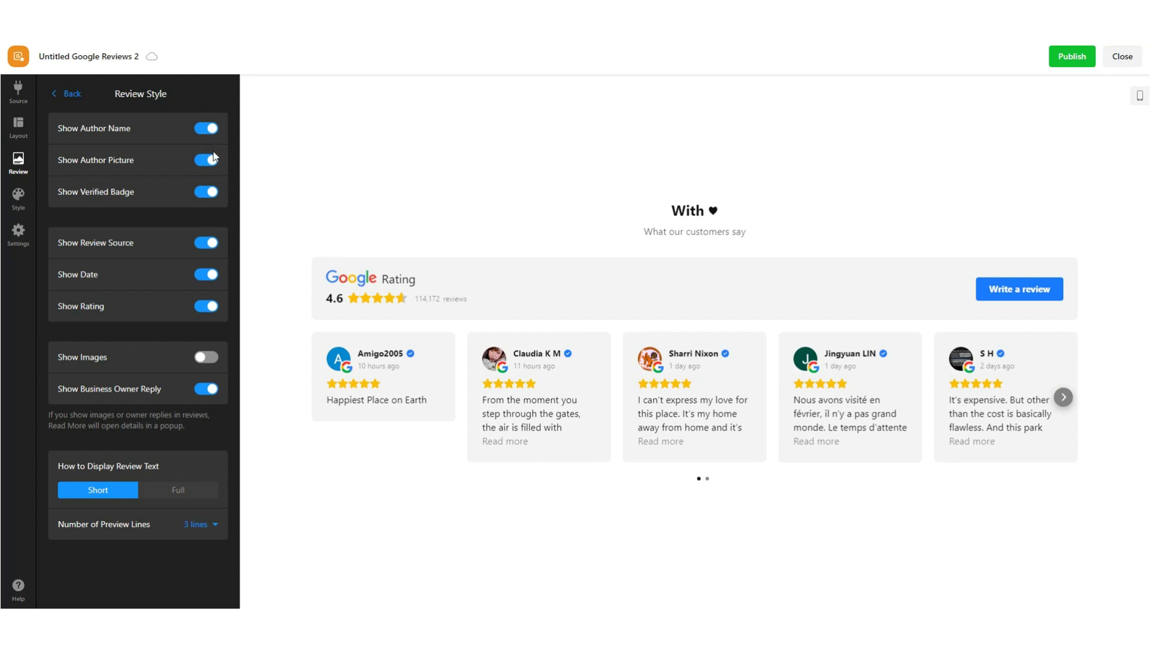
click(210, 161)
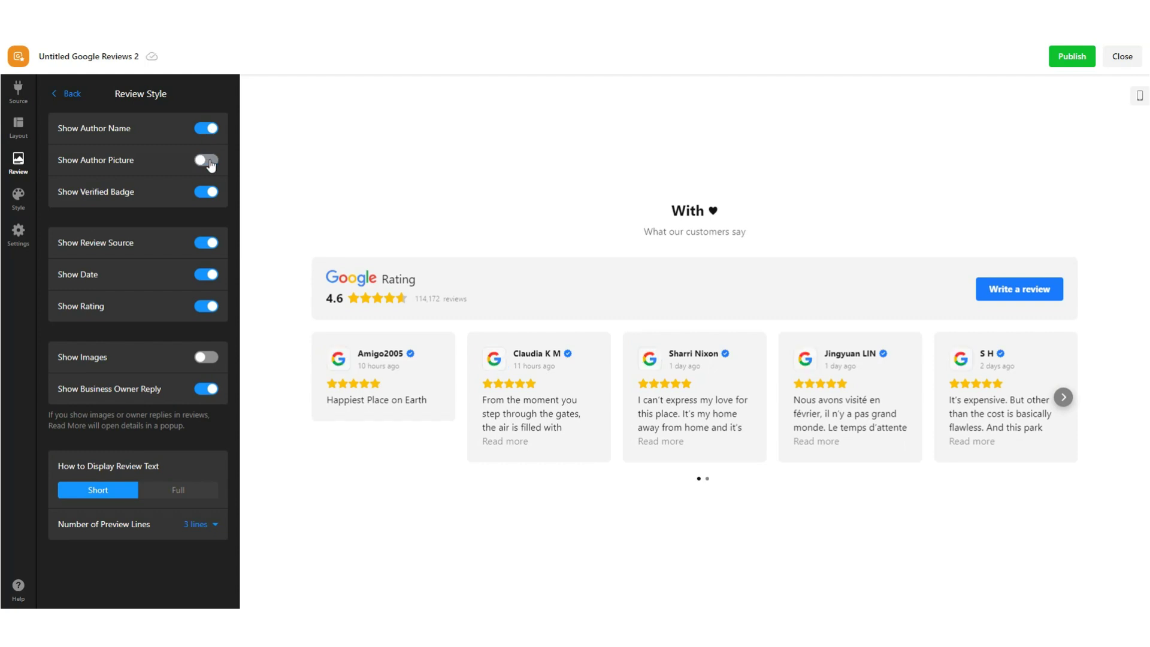
click(210, 163)
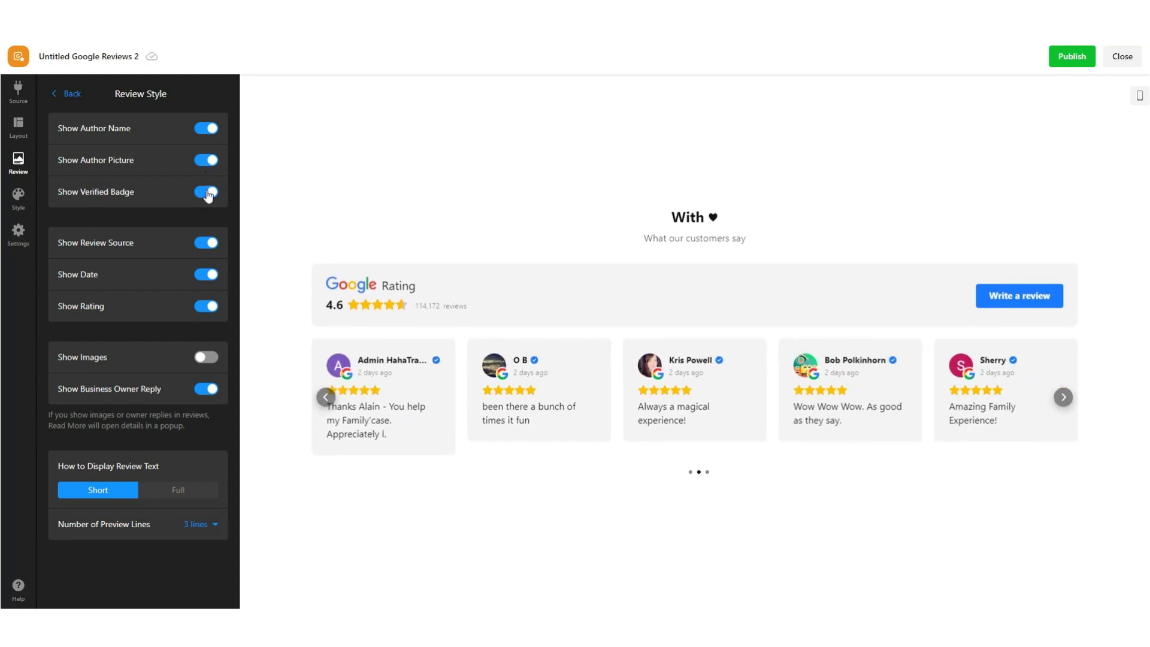
click(207, 192)
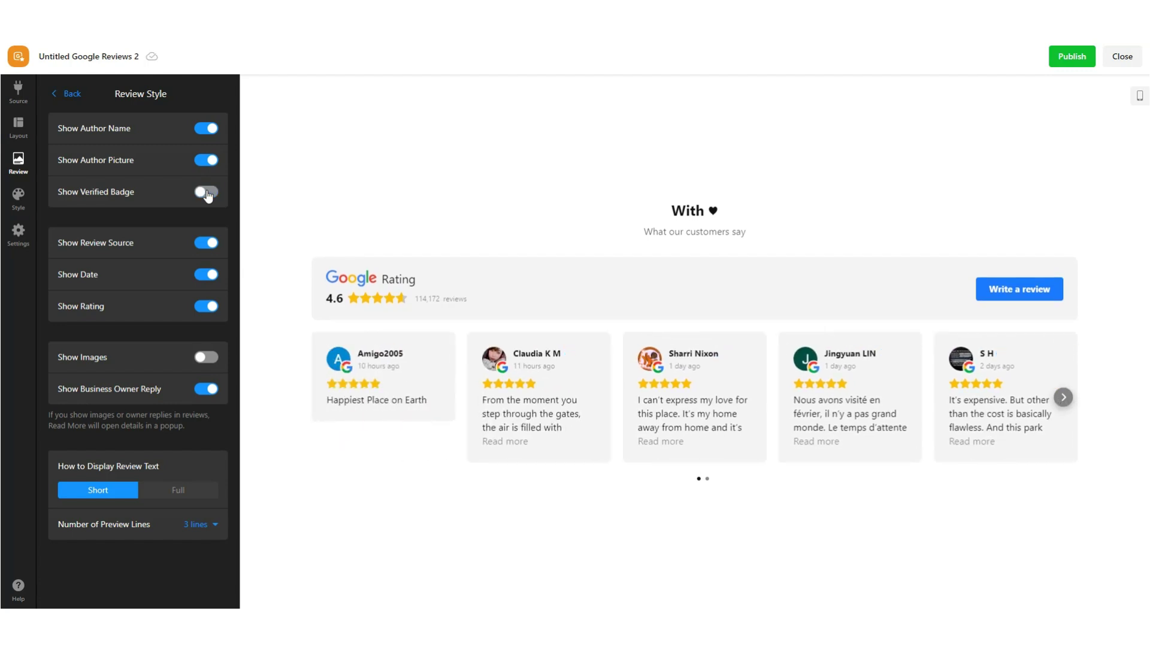
click(208, 193)
Turn the review source, date and rating off and back on one by one
click(204, 244)
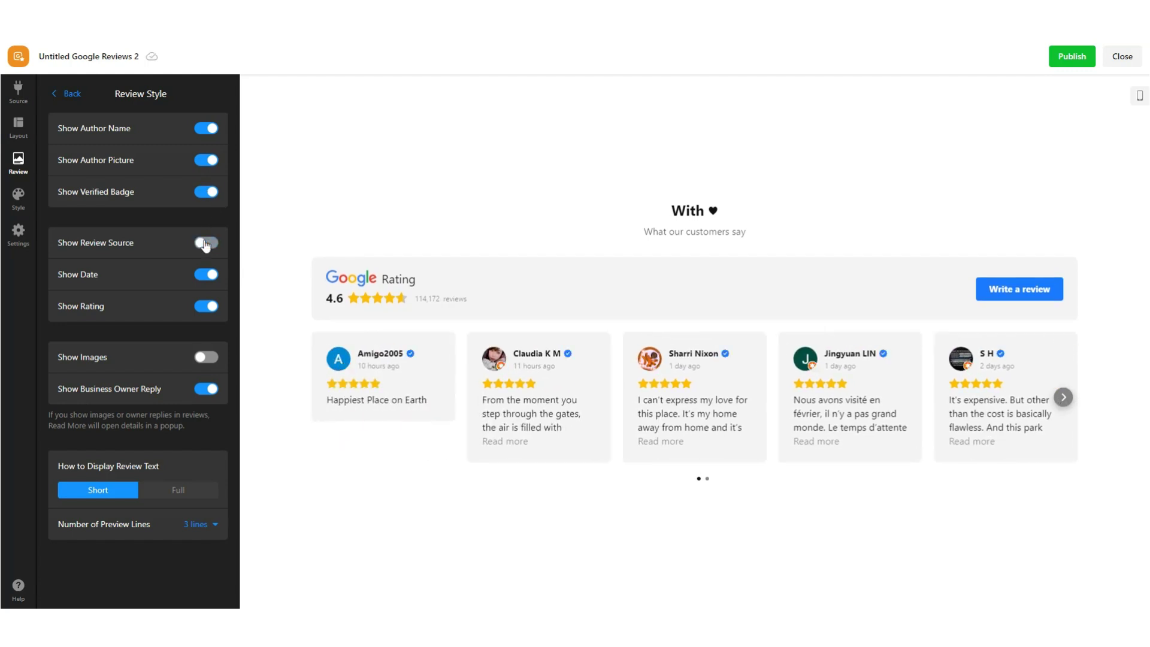
click(205, 243)
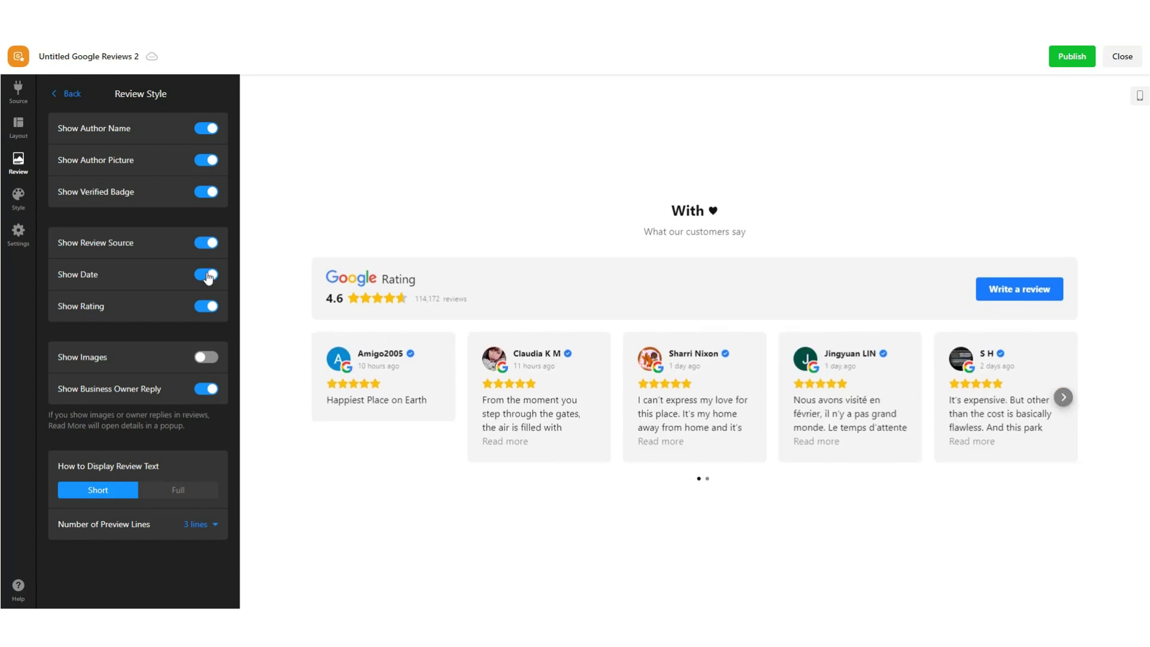
click(207, 275)
click(207, 275)
click(208, 307)
click(207, 307)
Try the review images and business owner reply settings, leaving both images and owner replies shown
click(209, 358)
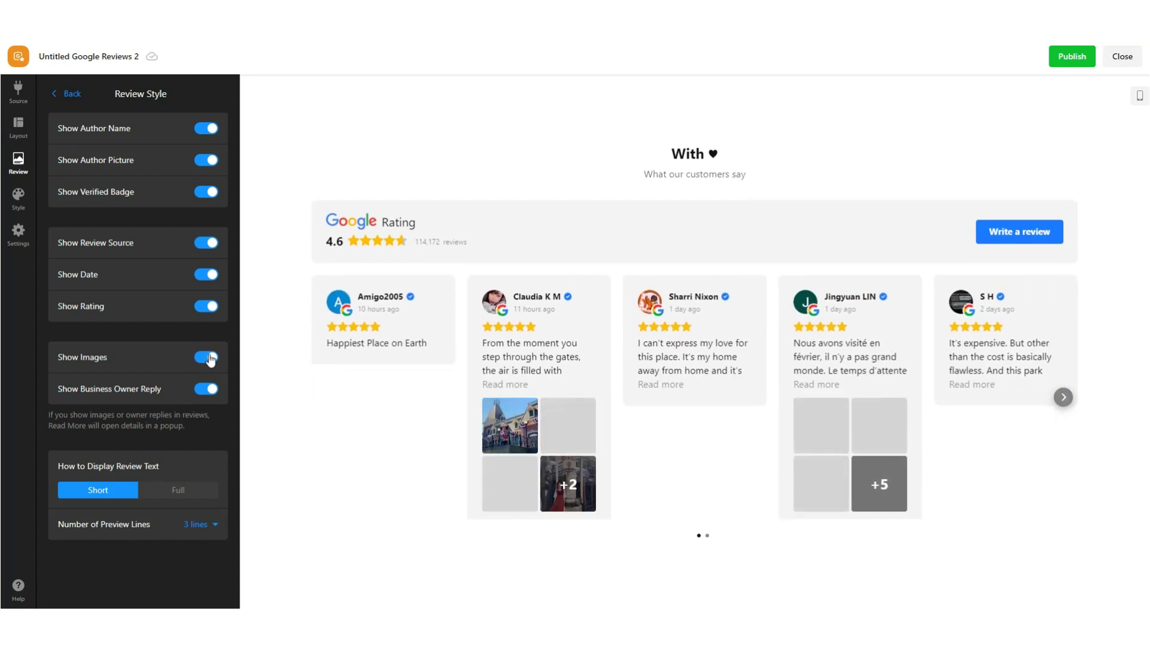
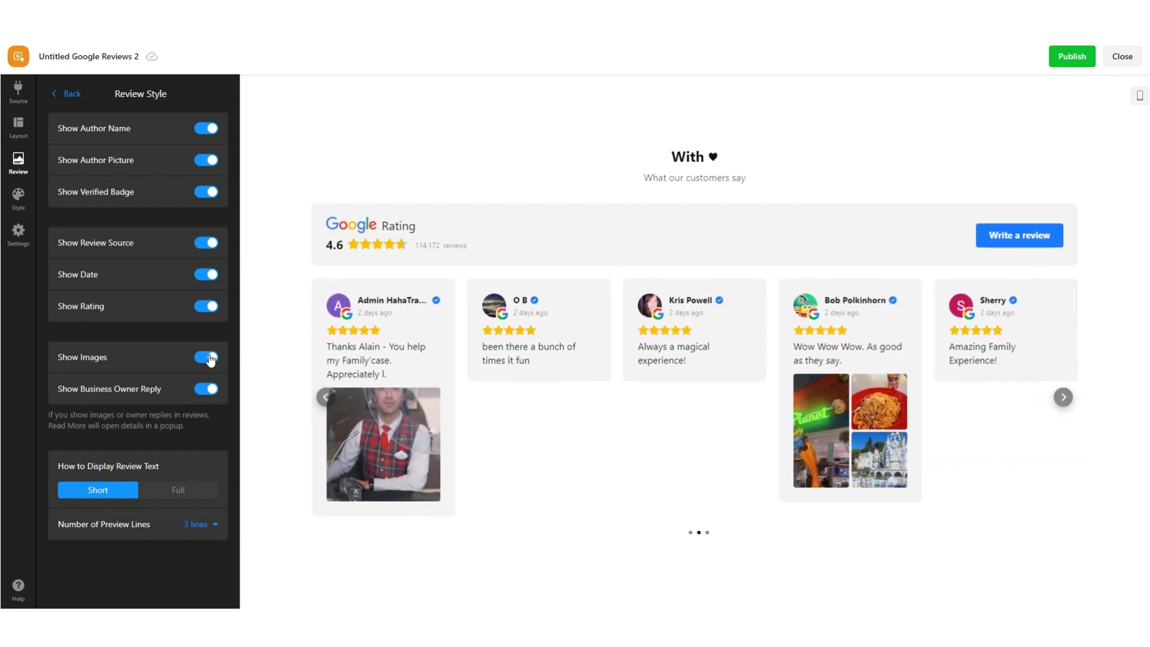
click(210, 358)
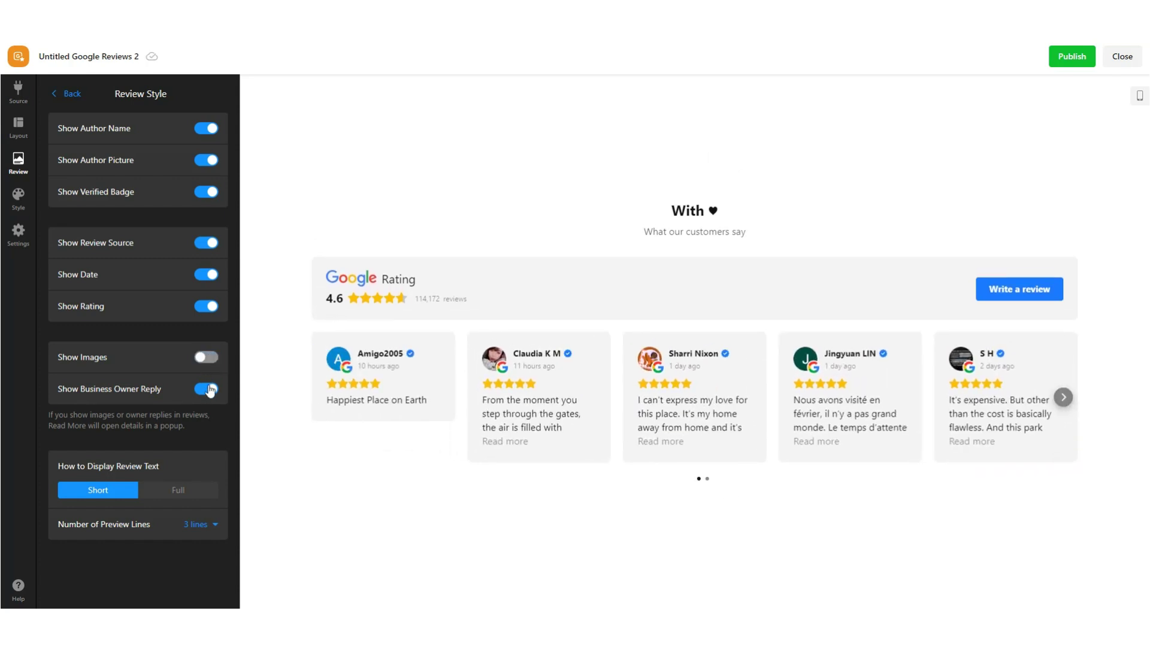
click(210, 390)
click(209, 391)
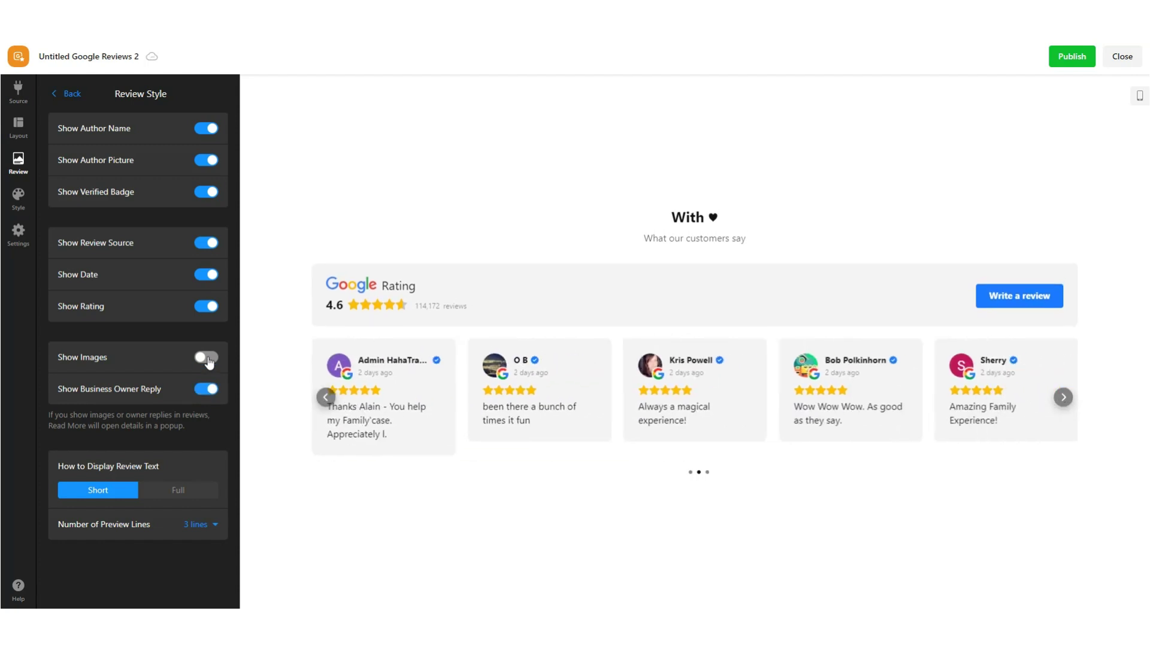
click(208, 360)
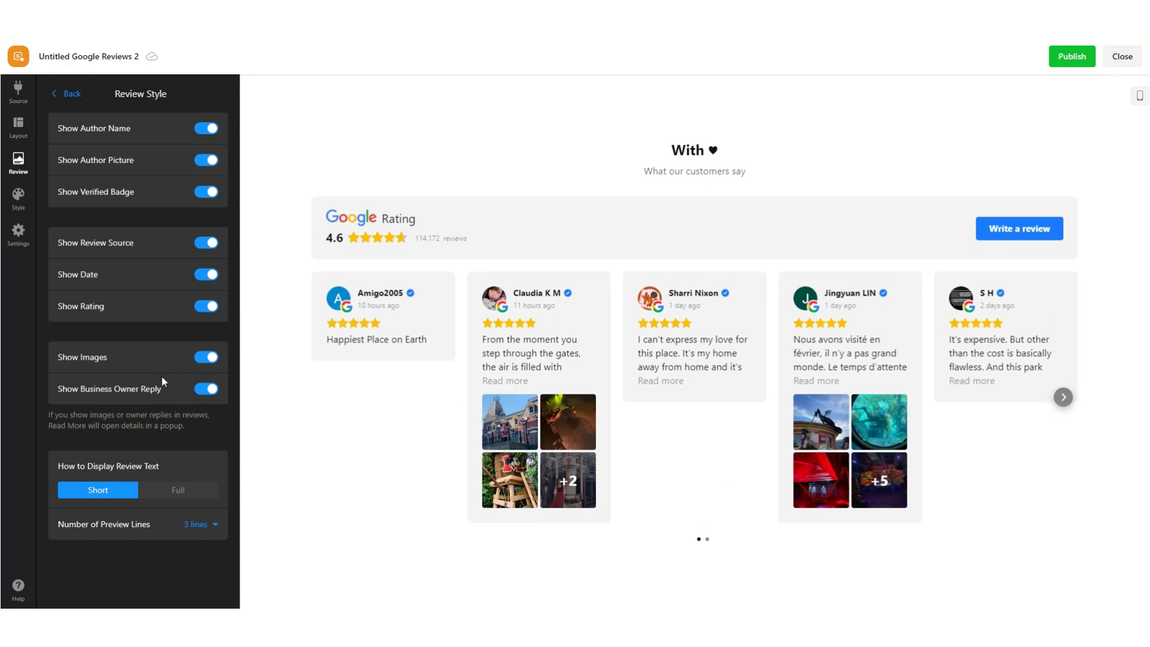
Try 5 preview lines and full review text, restore 3 lines and short text, and return to the review settings
click(204, 527)
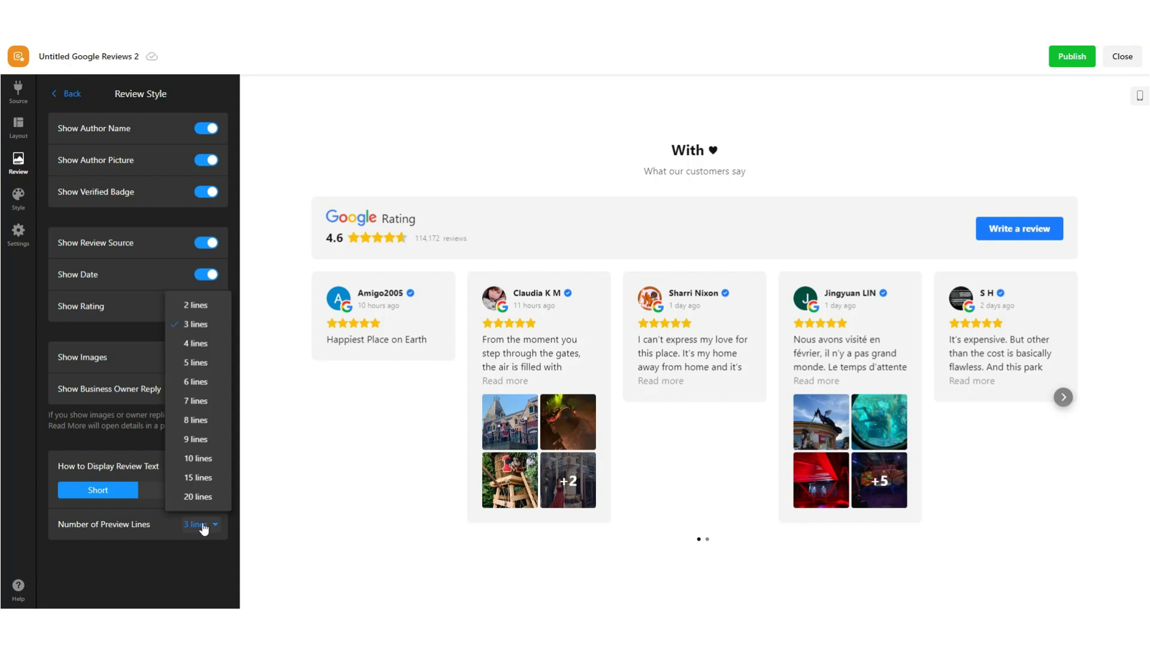
click(194, 363)
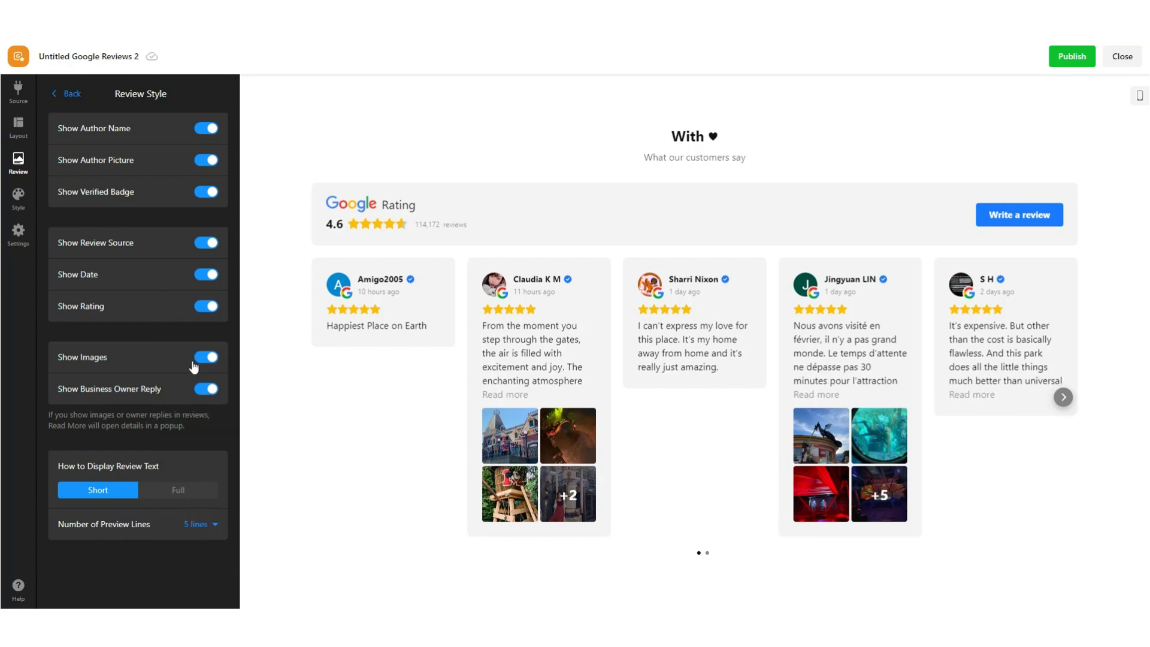
click(213, 525)
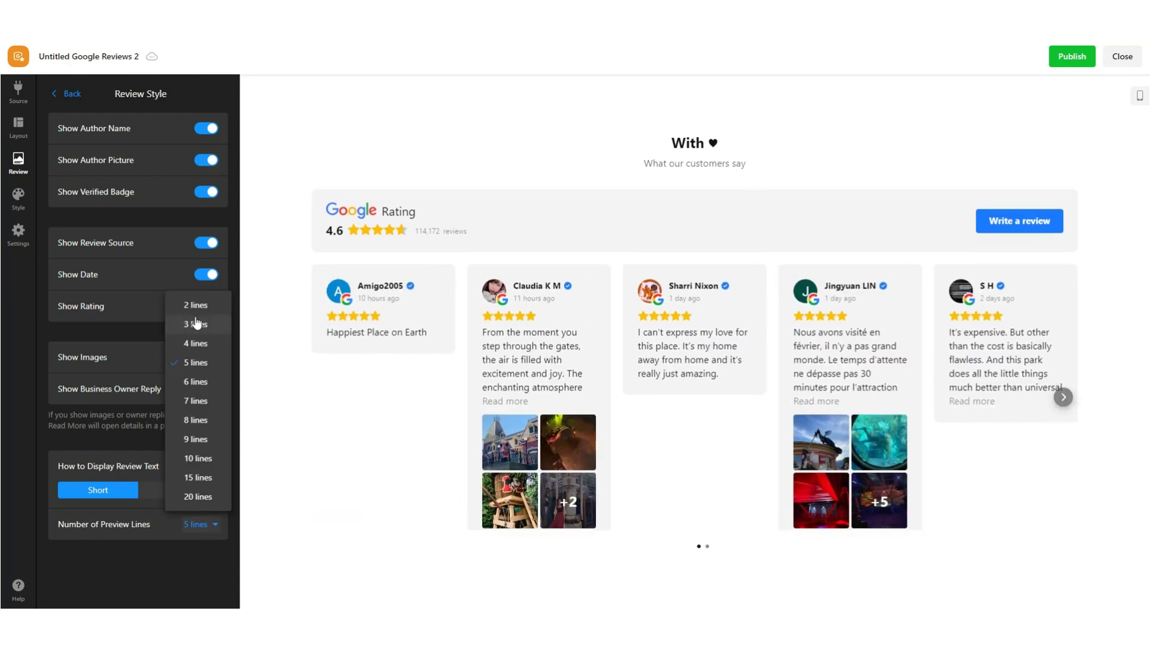
click(196, 324)
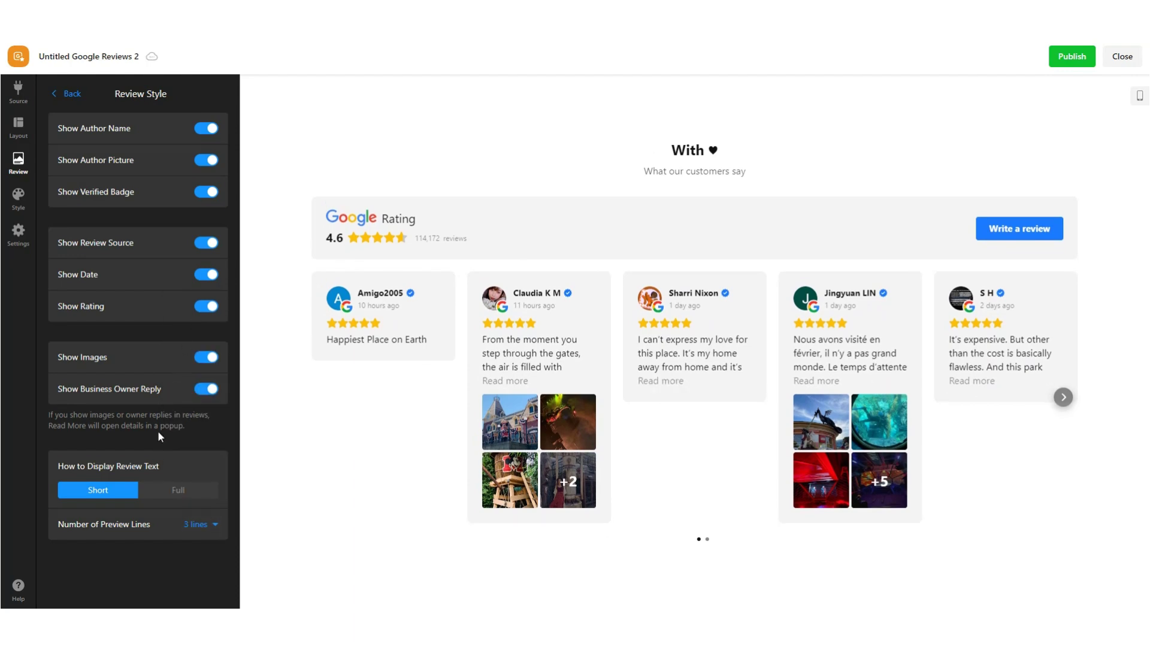
click(190, 498)
click(124, 485)
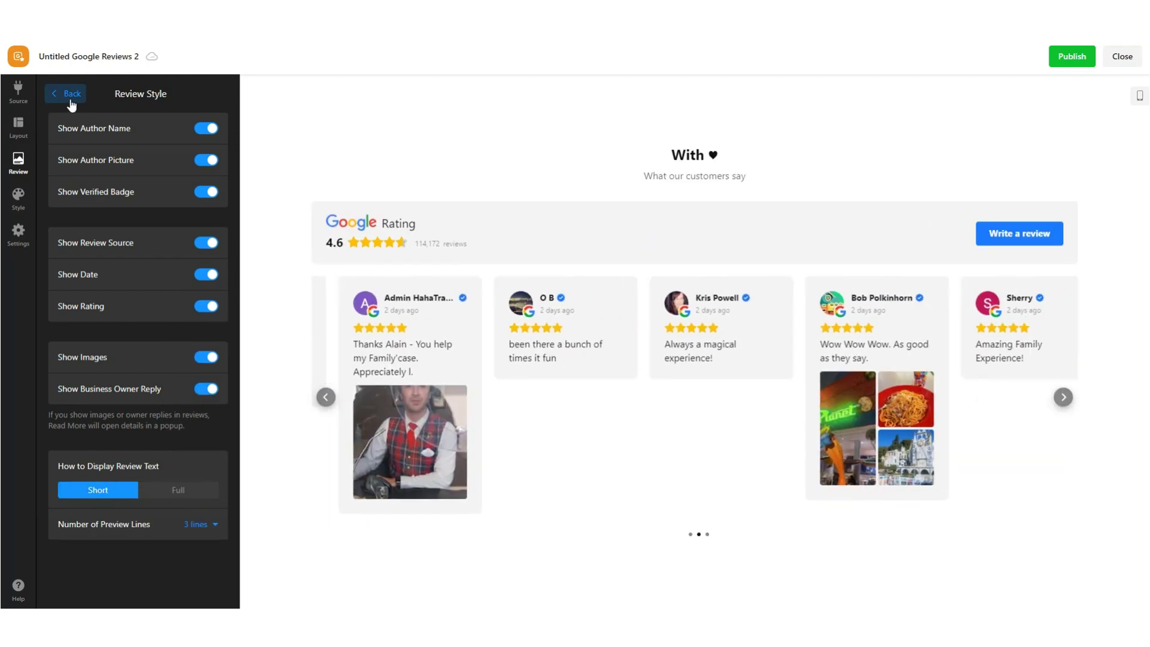
click(69, 95)
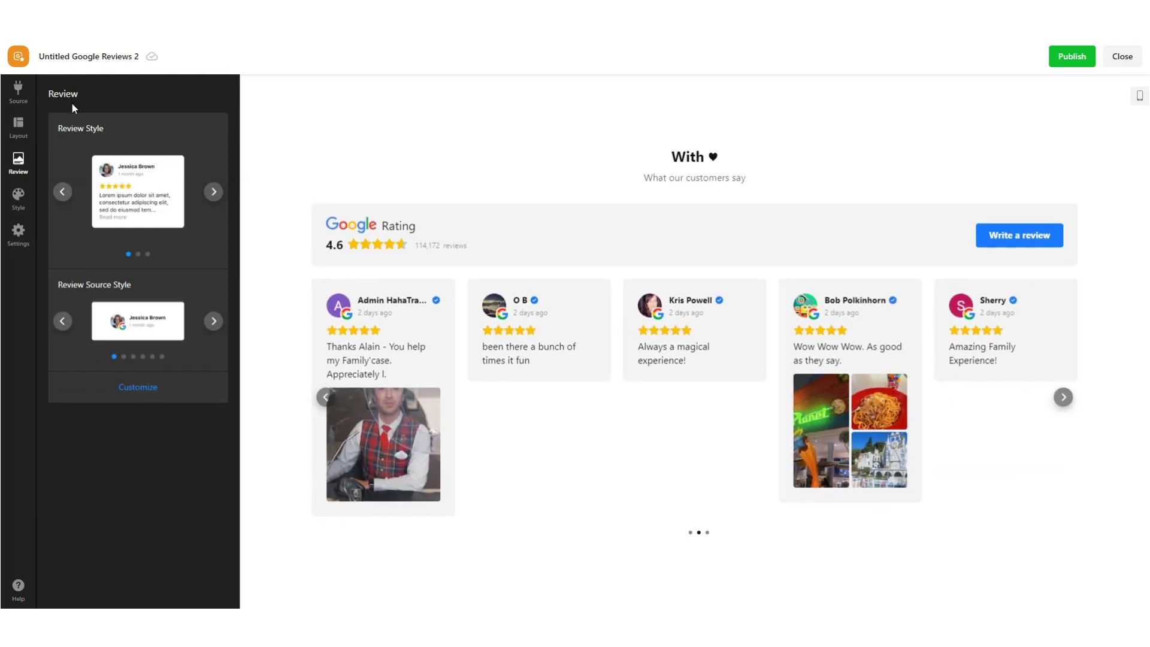
Switch the widget's color scheme to Dark and browse the review carousel in the preview
click(18, 198)
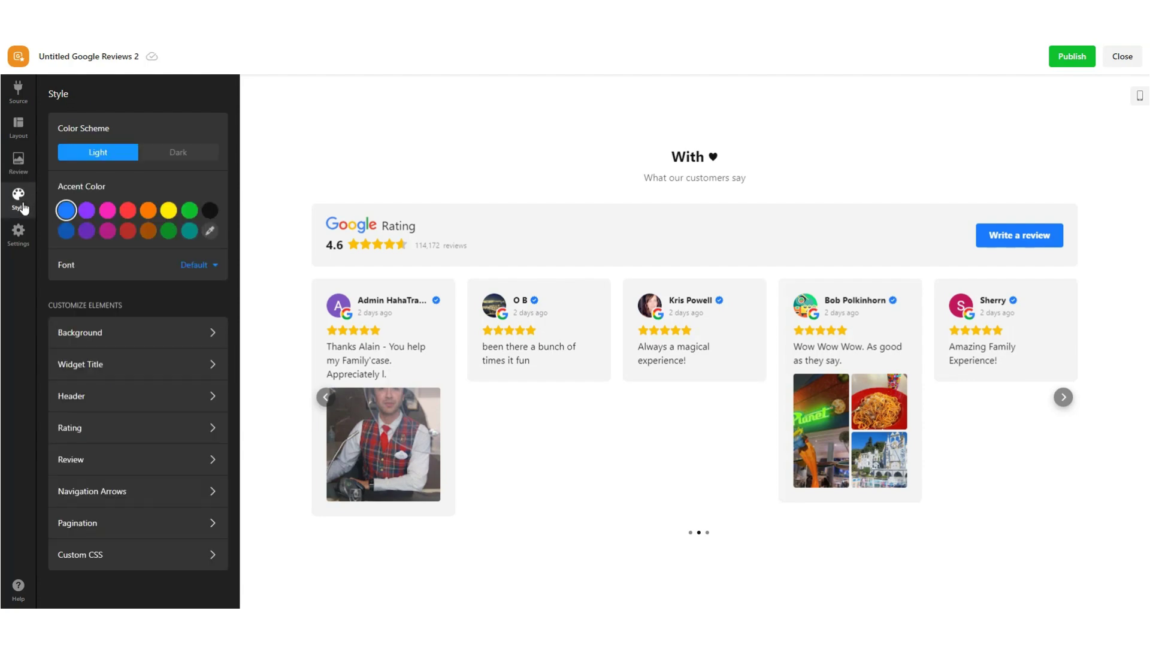
click(189, 155)
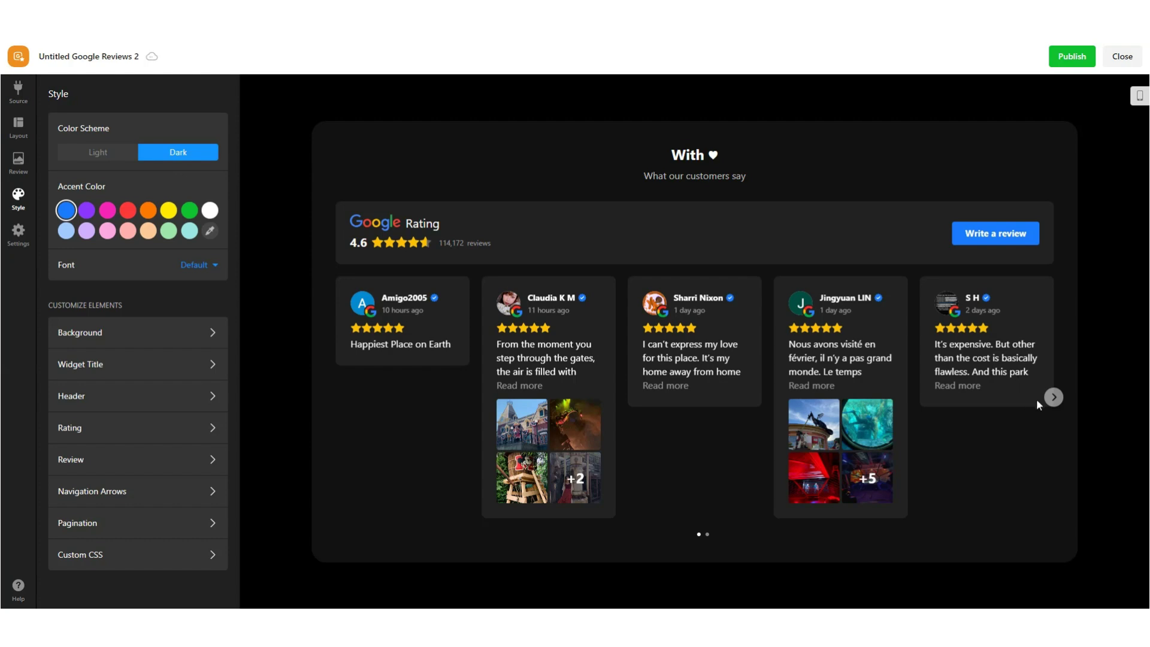
click(1053, 398)
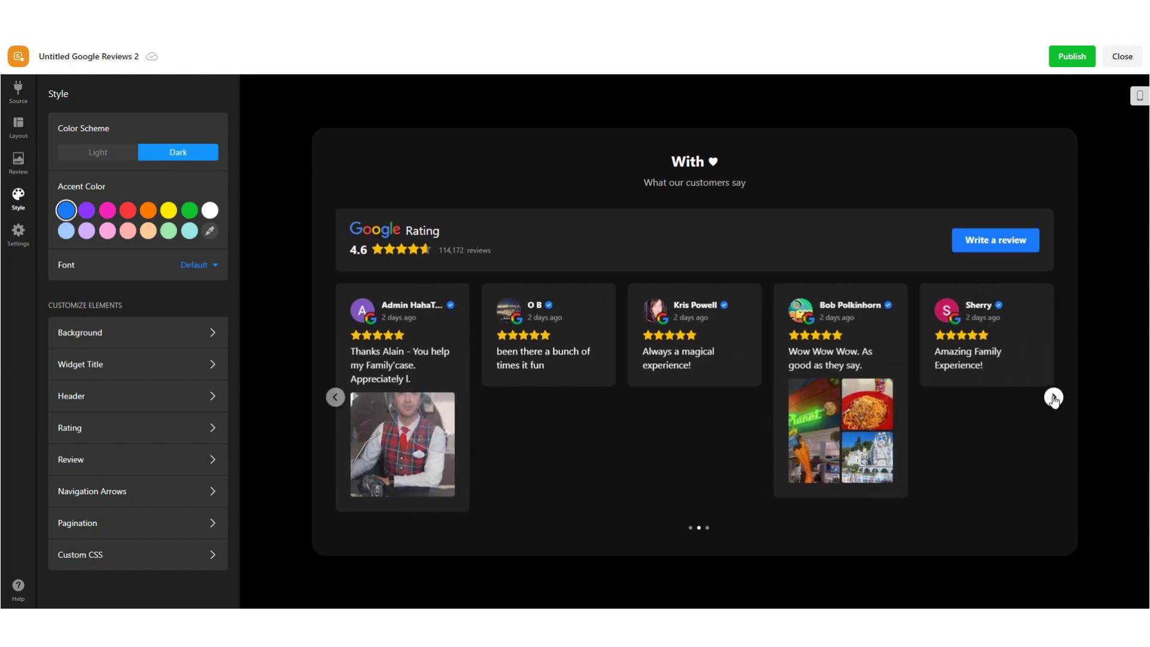
Advance the review carousel in the preview and switch the widget's color scheme back to Light
click(1053, 397)
click(114, 154)
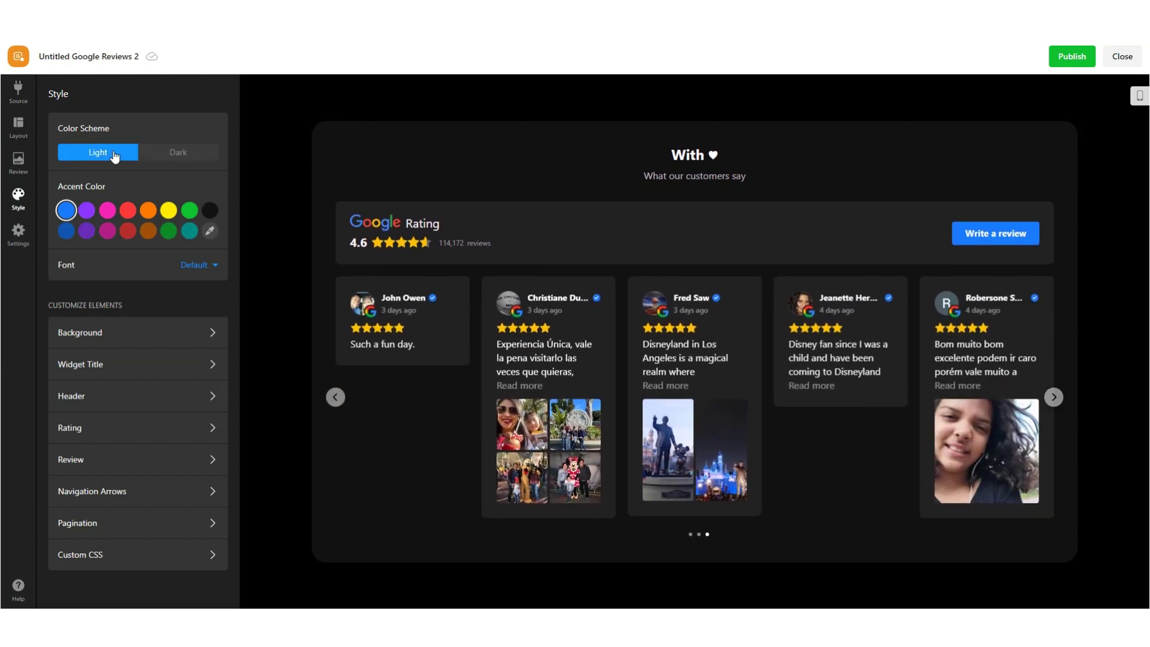
Try pink, red, dark purple and a custom orange-red as the accent color, and restore blue
click(108, 211)
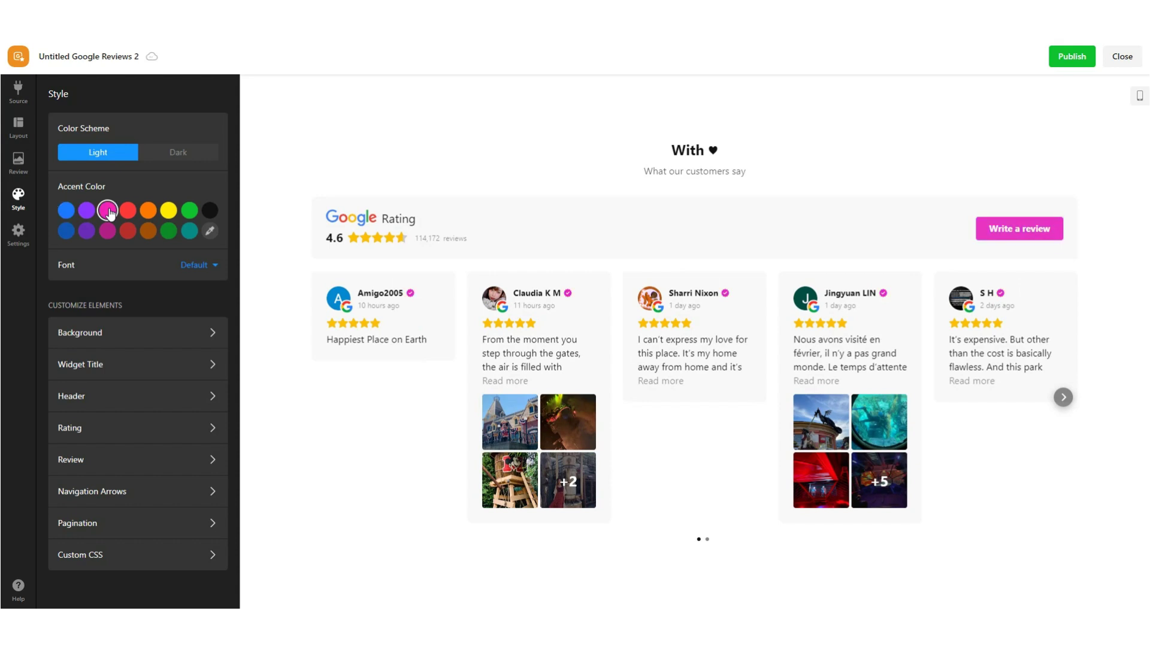
click(128, 211)
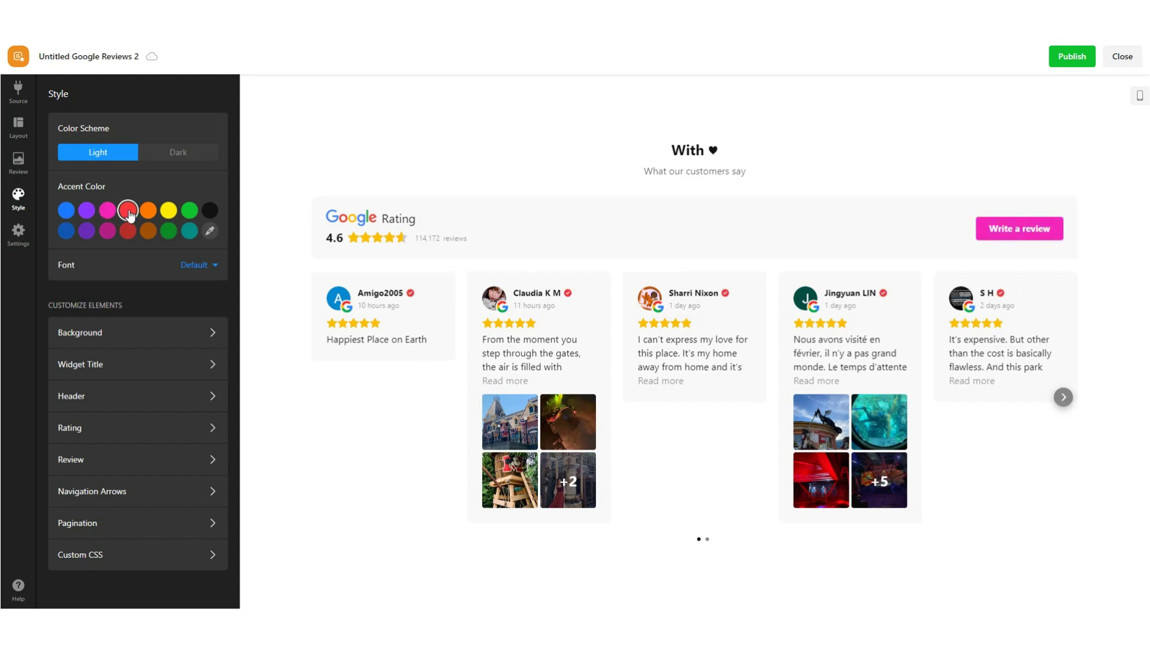
click(86, 231)
click(209, 232)
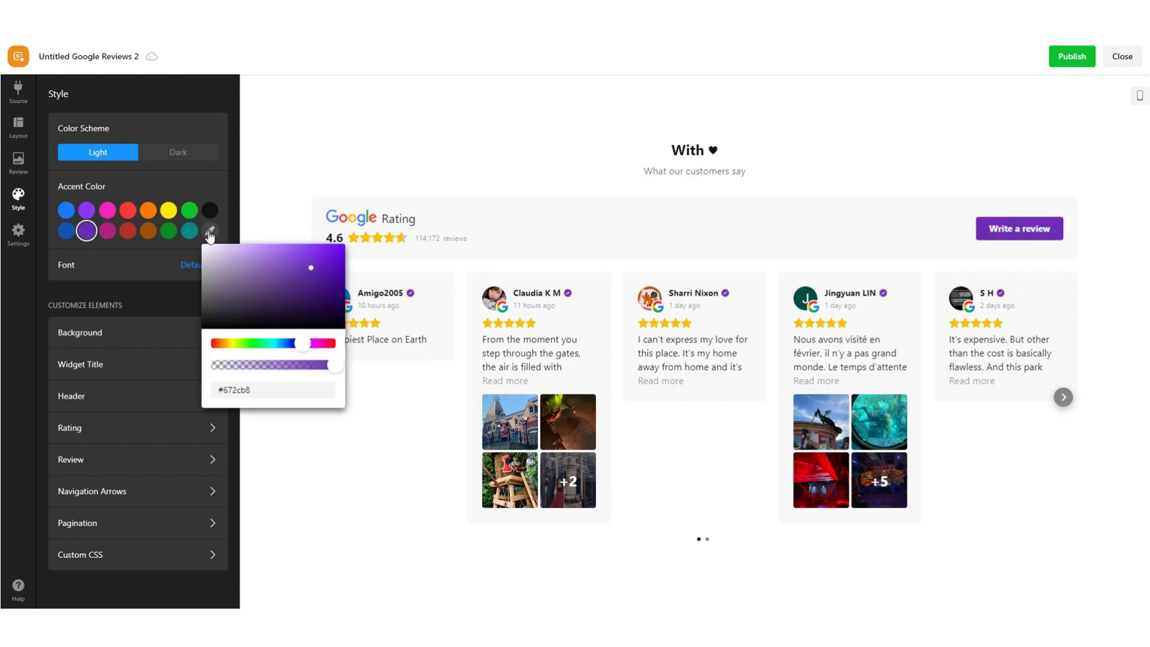
click(216, 344)
click(332, 270)
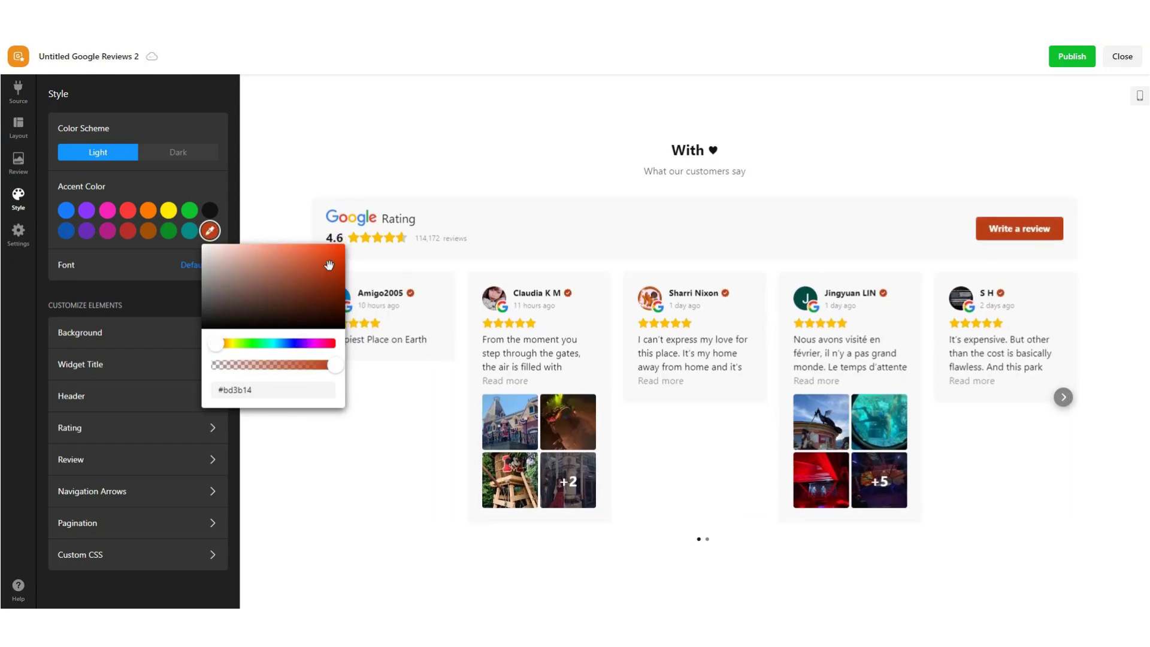
click(65, 211)
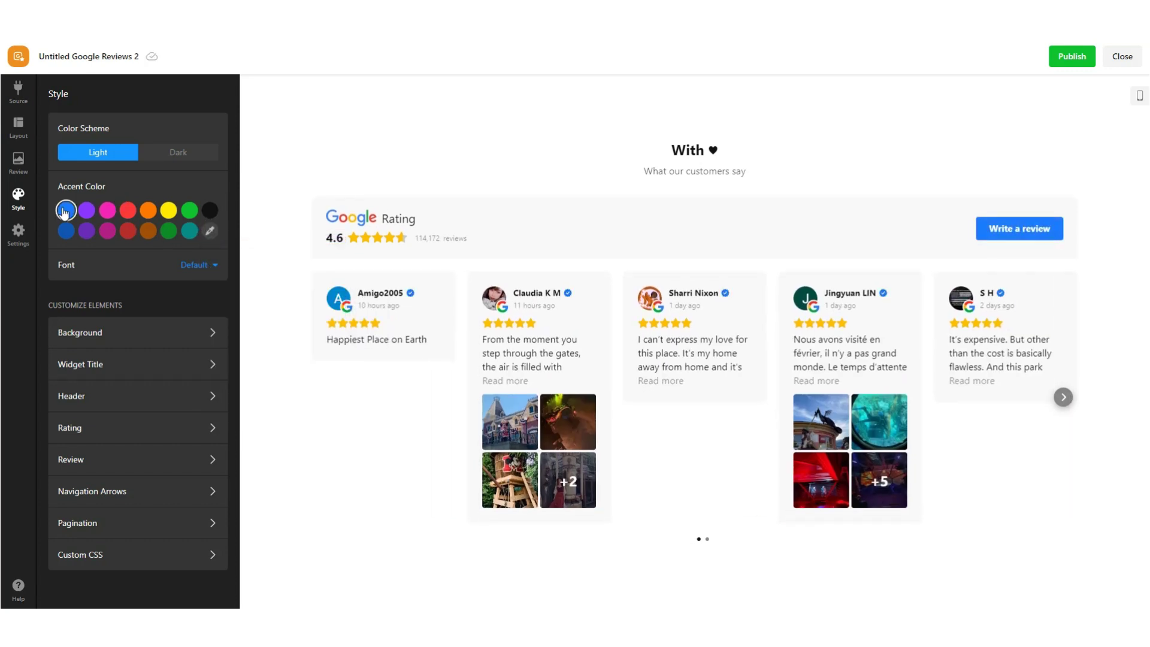
Try the Roboto and Droid Sans Mono fonts for the widget
click(198, 270)
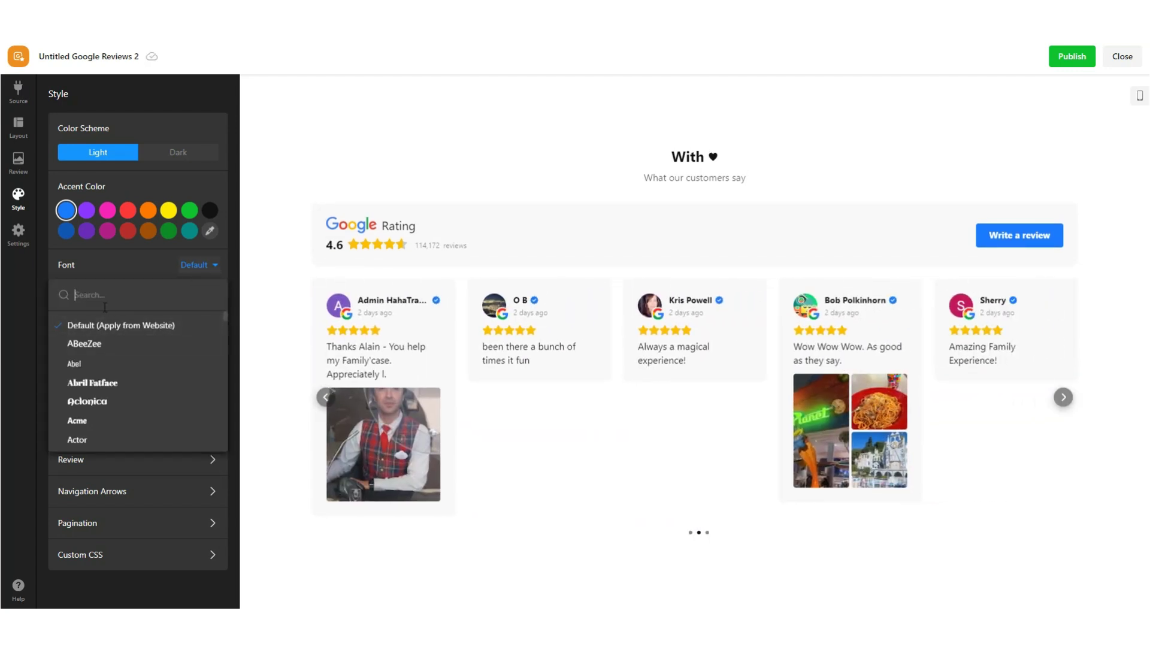
text(rob)
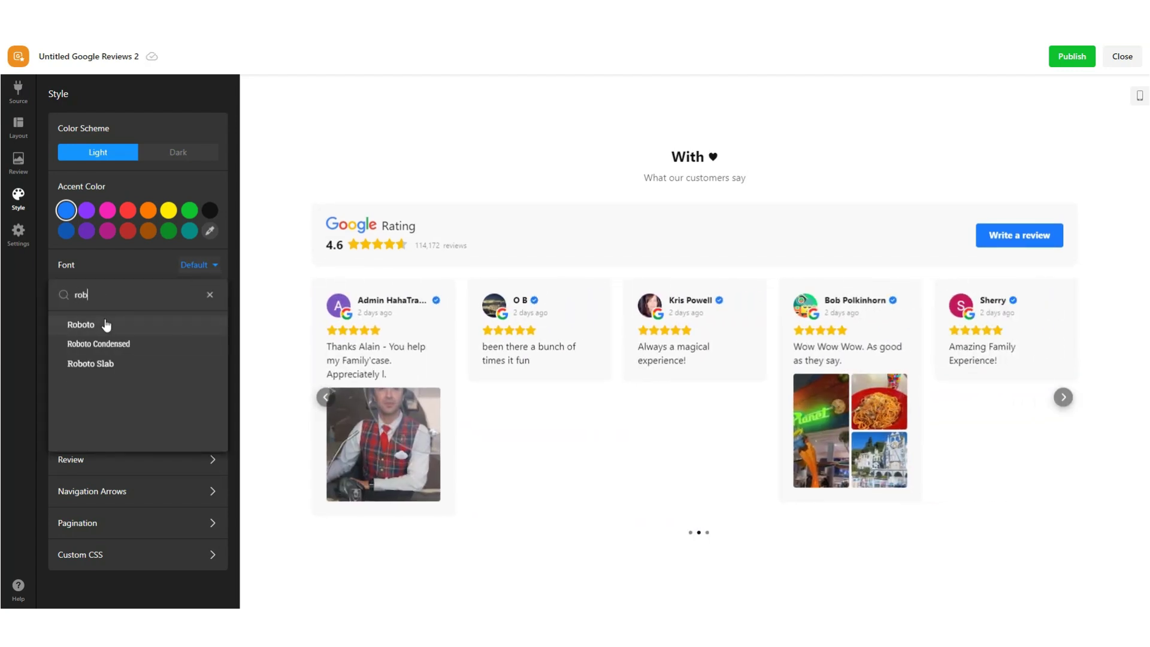
click(106, 325)
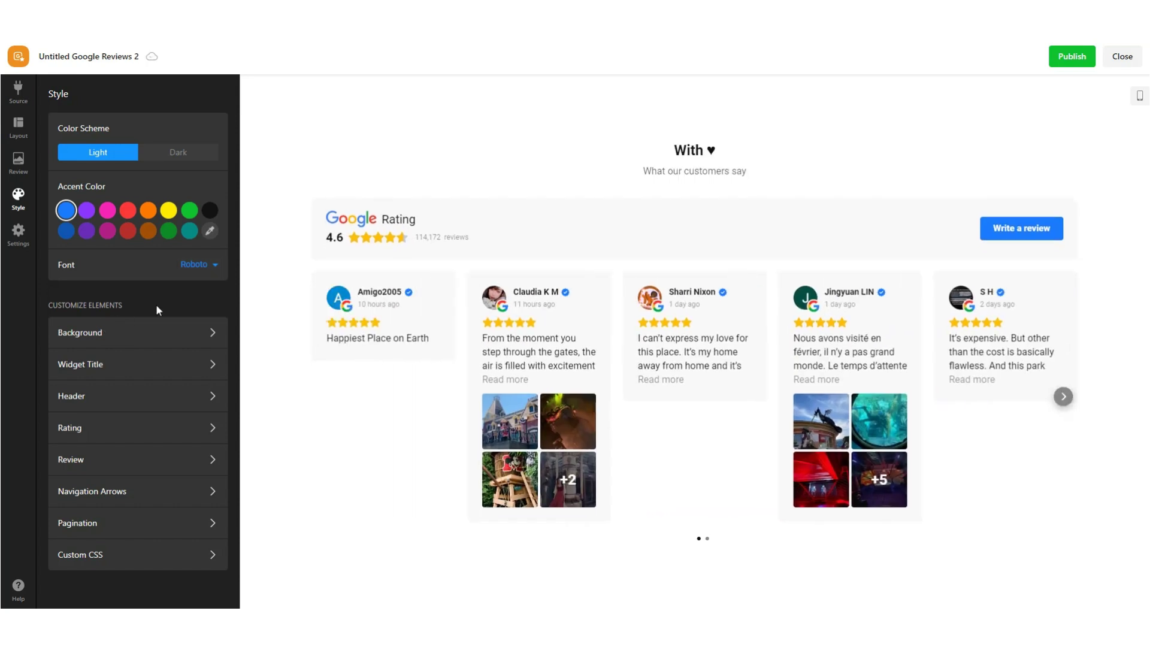
click(200, 273)
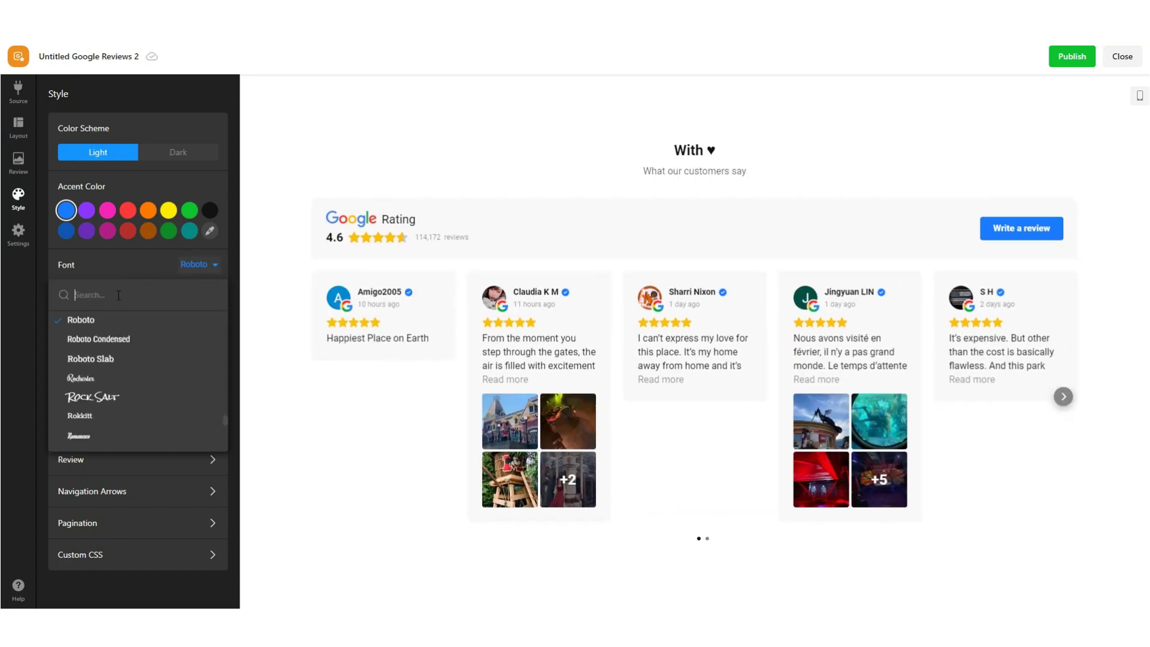
text(mono)
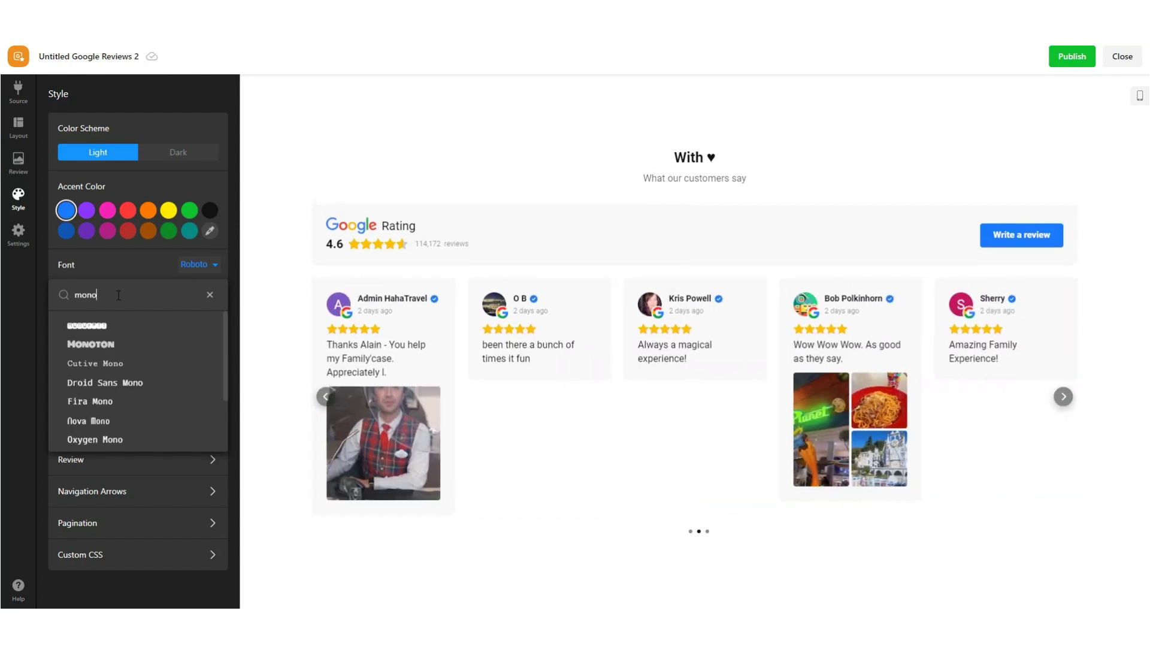
click(106, 383)
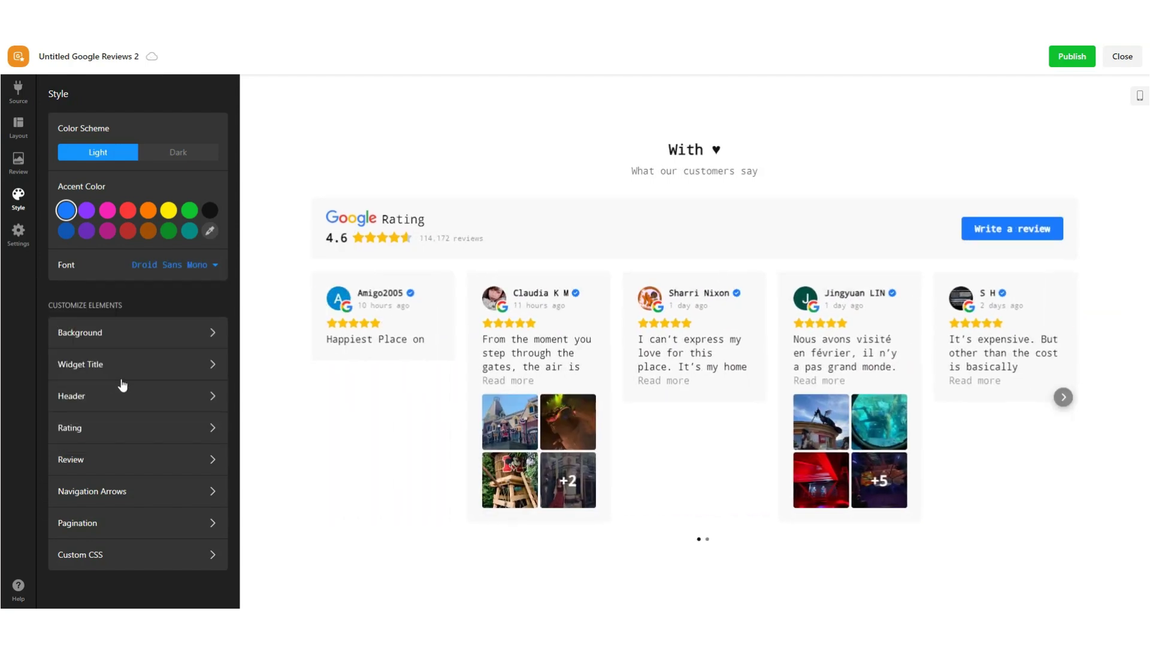
Set the widget's font to Montserrat
click(196, 272)
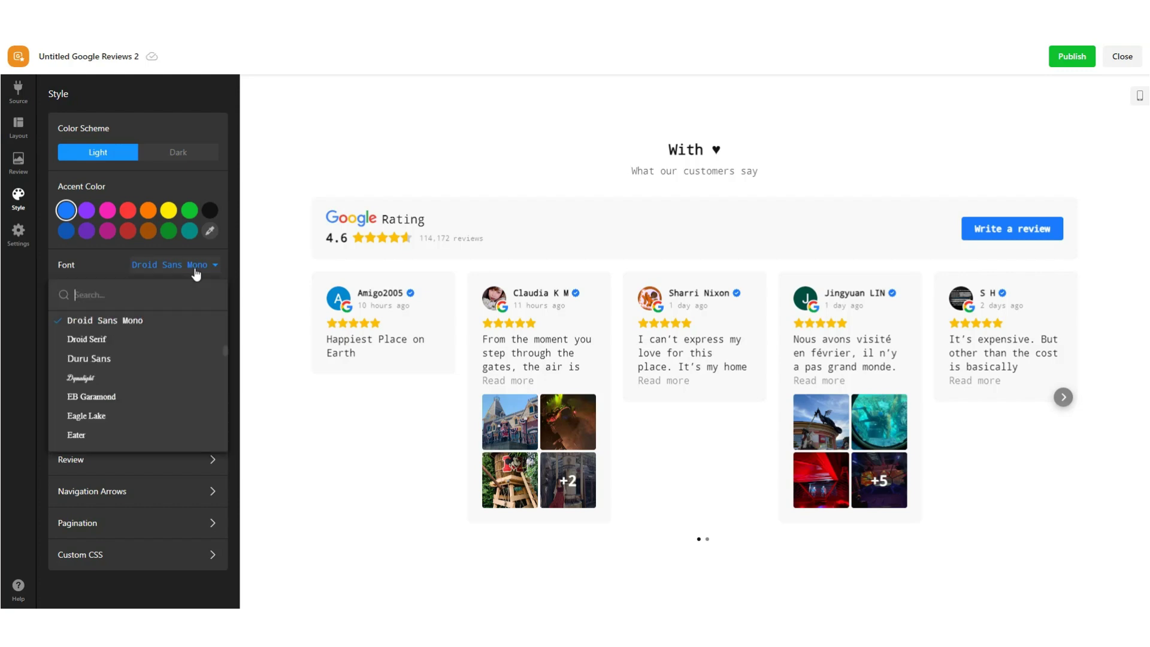
text(mont)
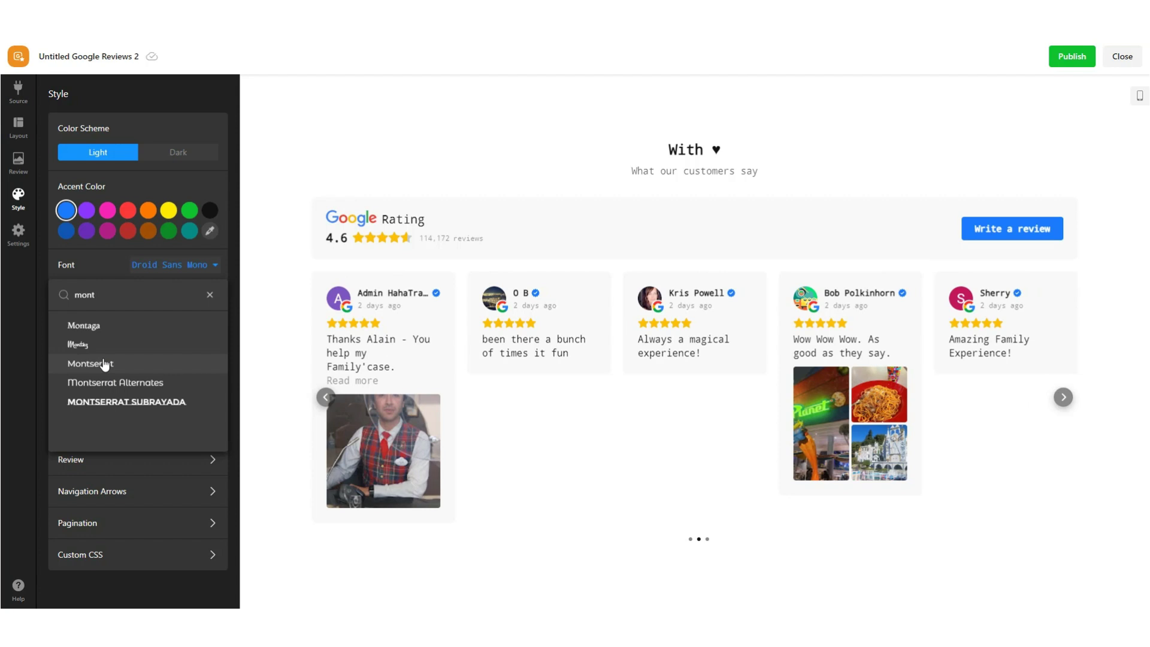
click(101, 364)
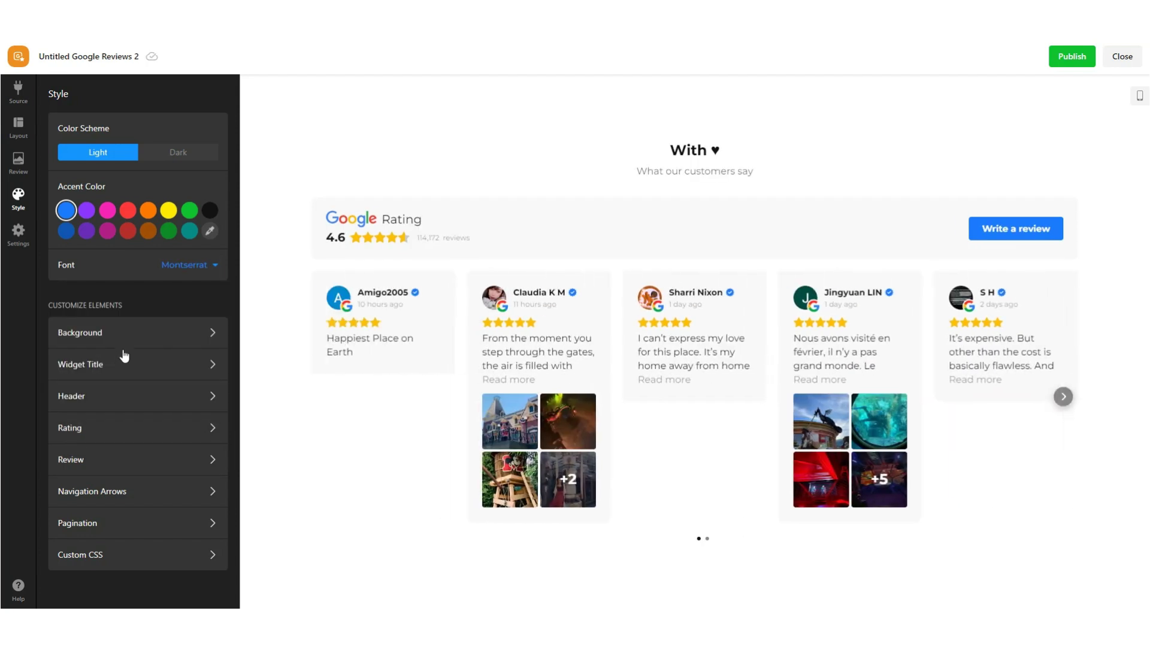
Try dark magenta, navy blue and light gray as solid background colors for the widget
click(130, 334)
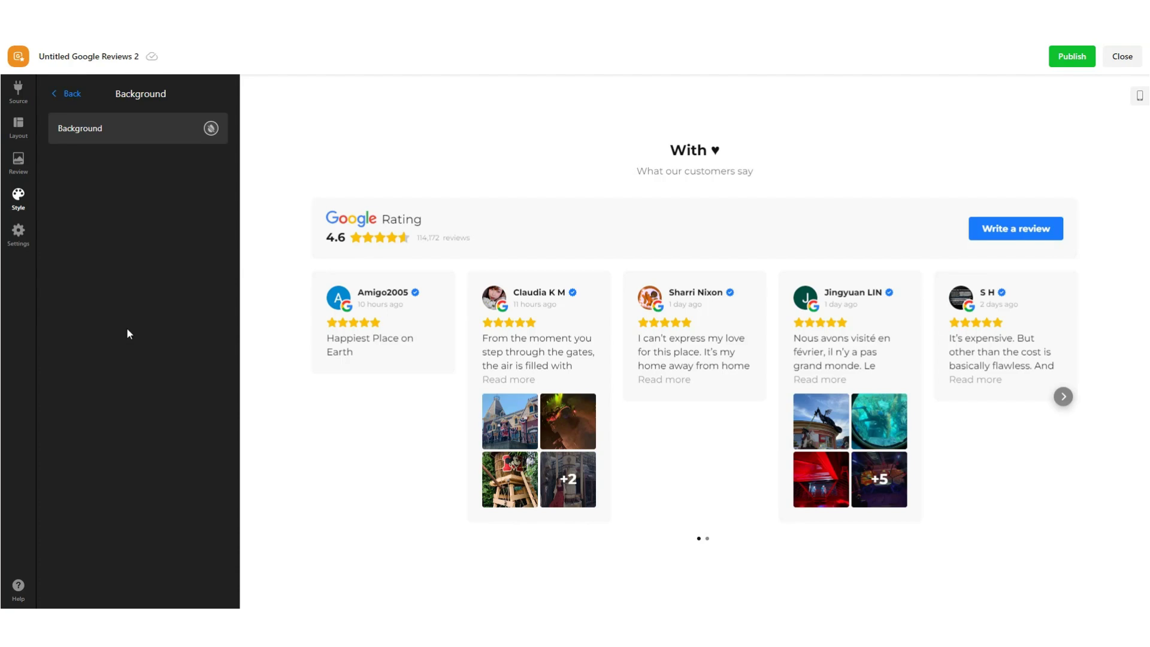
click(212, 132)
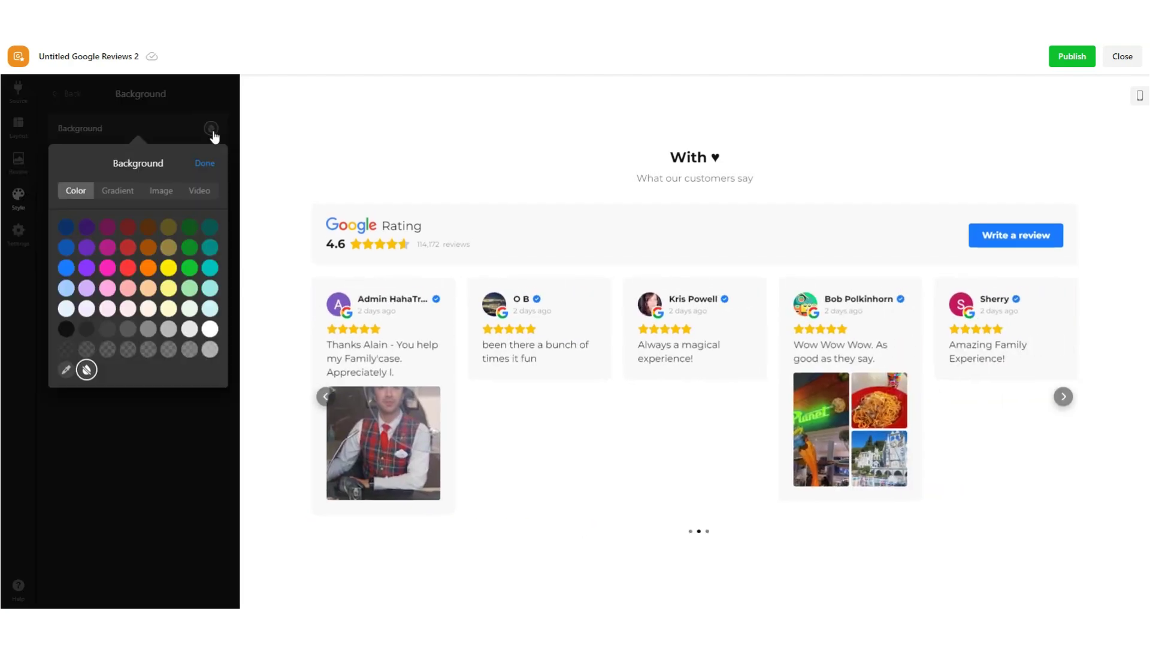
click(111, 228)
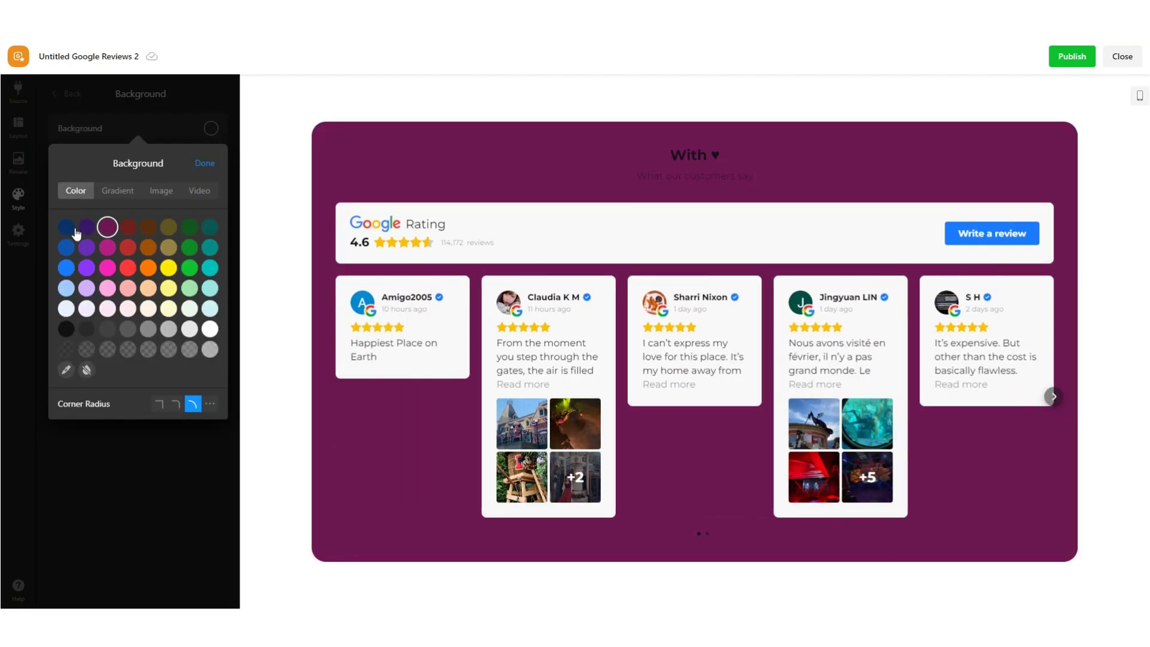
click(72, 231)
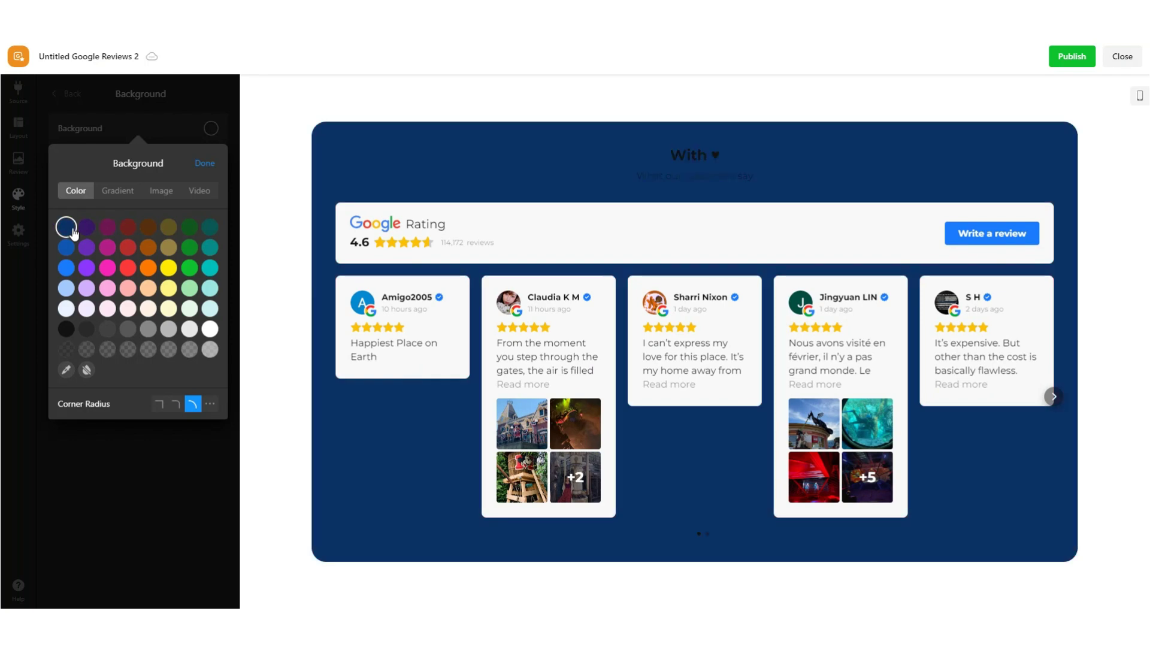
click(189, 330)
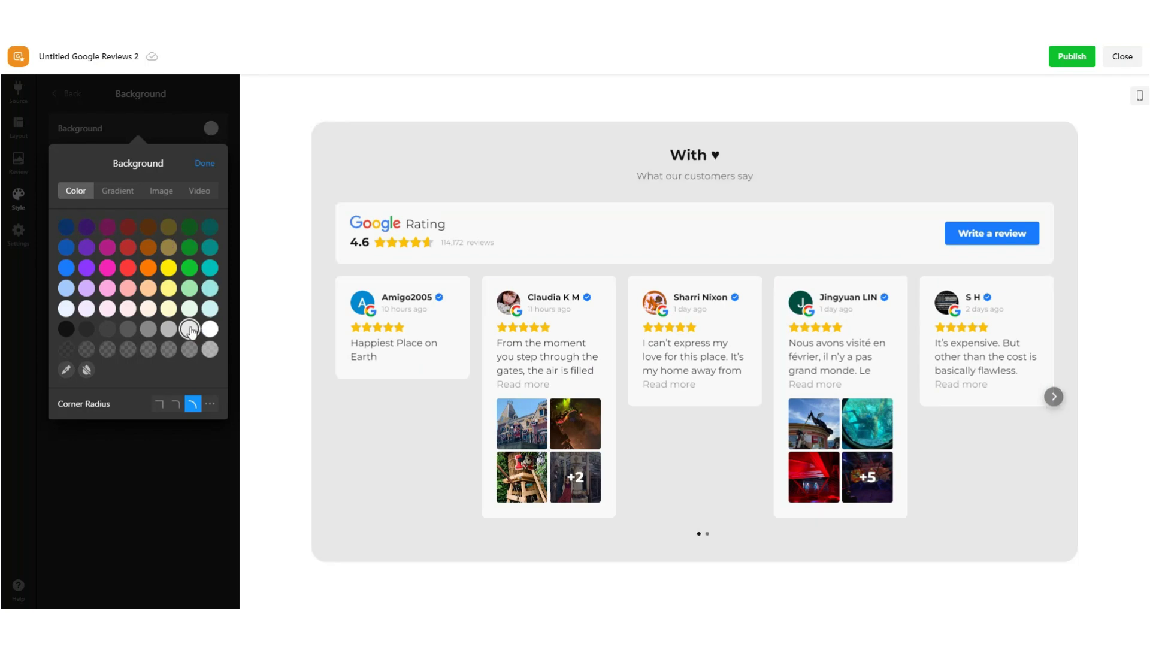
Try the preset background gradients, including yellow, green, slate gray and black, and show the custom gradient options
click(118, 191)
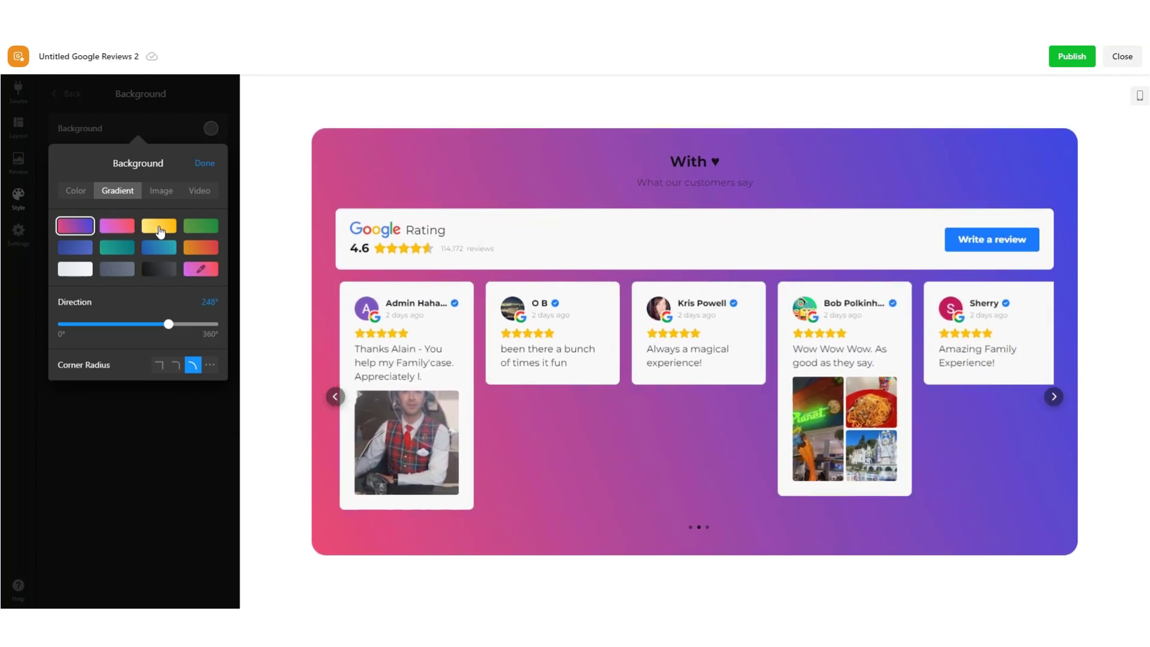
click(118, 227)
click(161, 226)
click(207, 228)
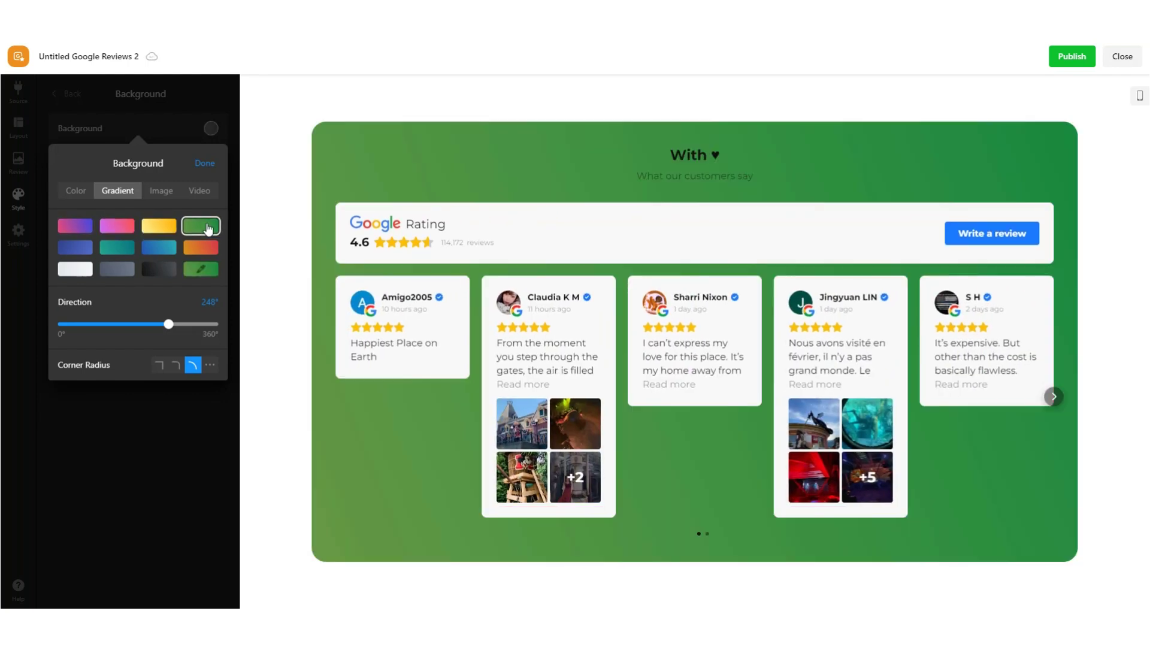
click(120, 270)
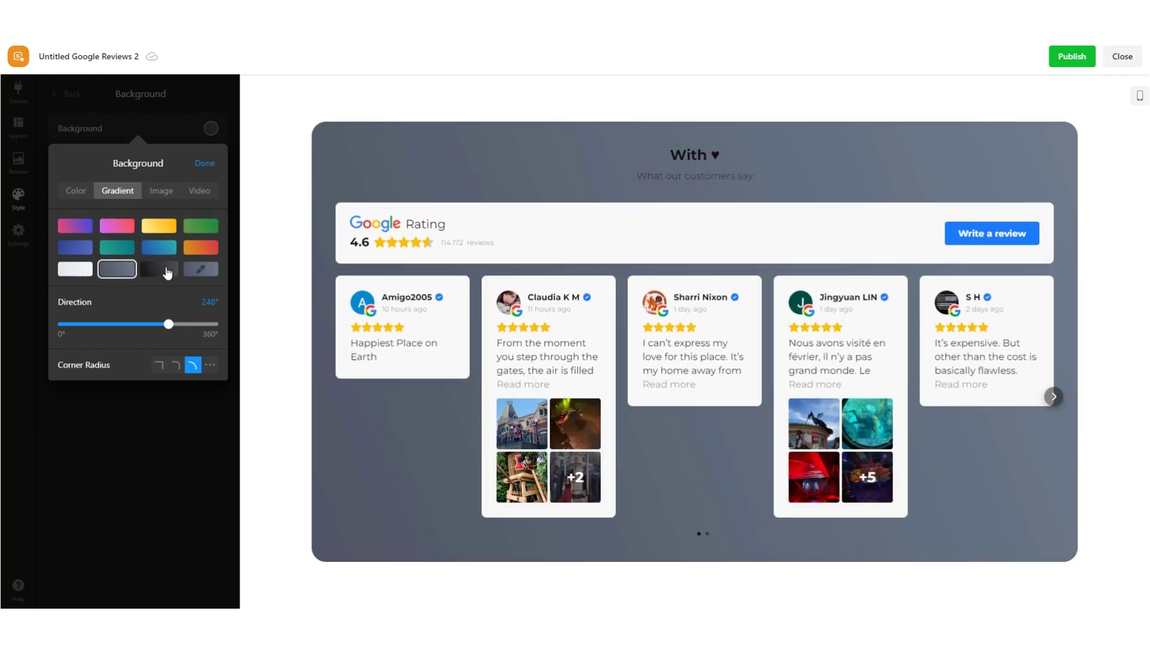
click(166, 271)
click(201, 269)
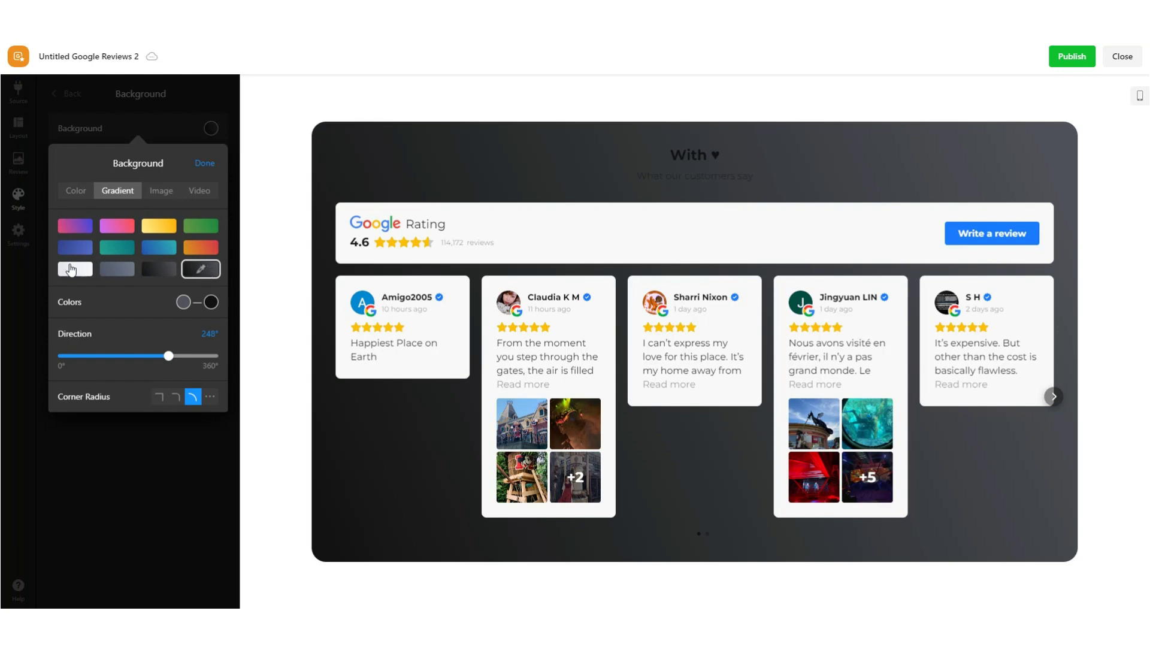
Try the light gray gradient with square and rounded background corners, plus the yellow and pink-red gradients
click(70, 269)
click(71, 270)
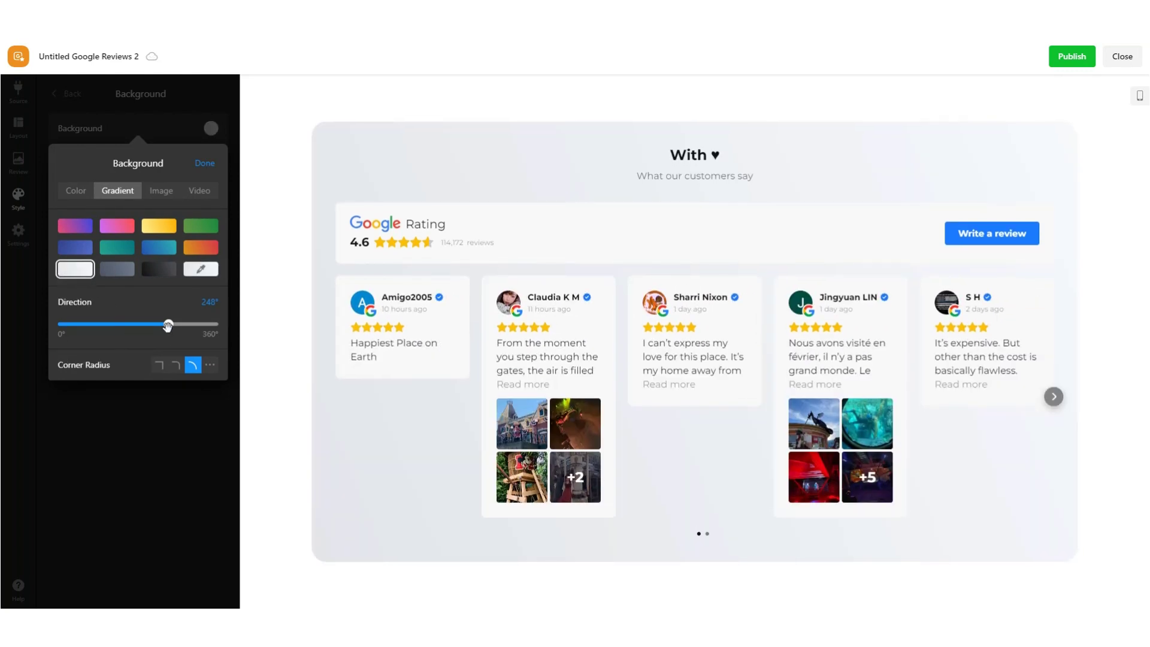
click(159, 365)
click(193, 366)
click(159, 230)
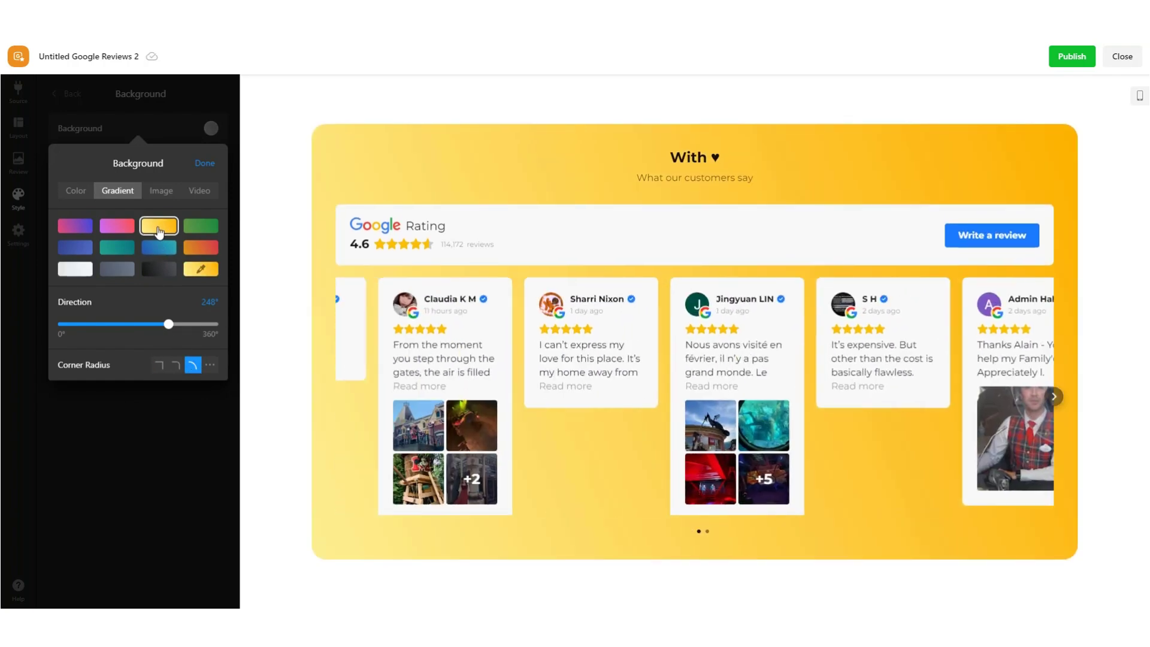
click(128, 231)
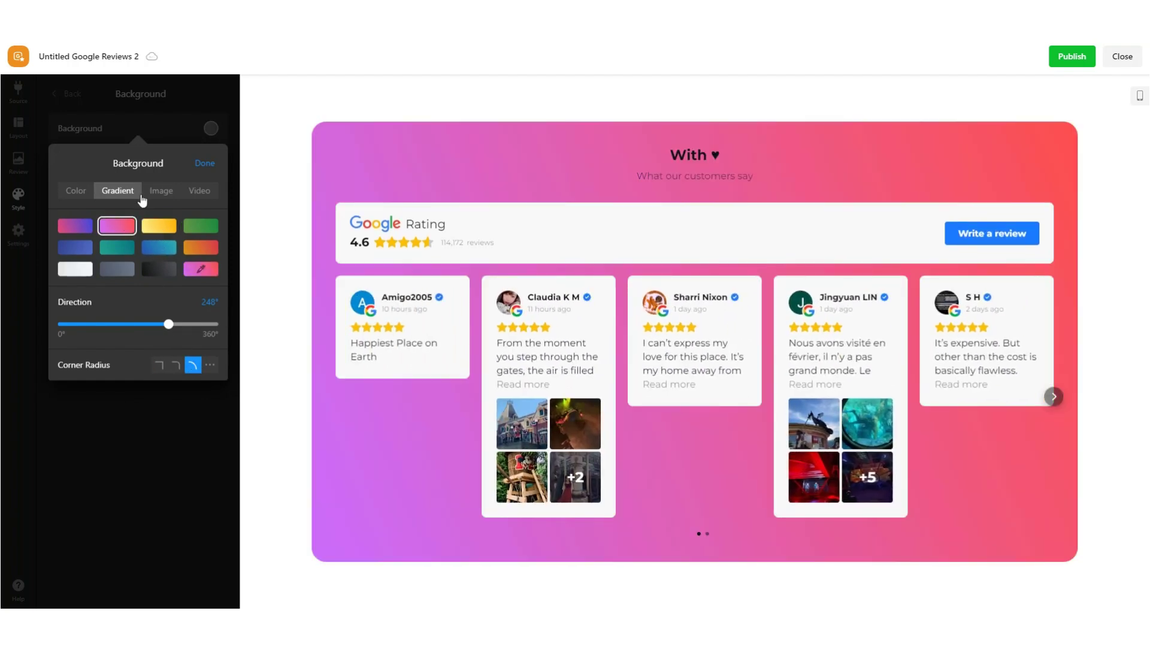
Check the image and video background options, set the background color to transparent, and return to the style settings
click(144, 192)
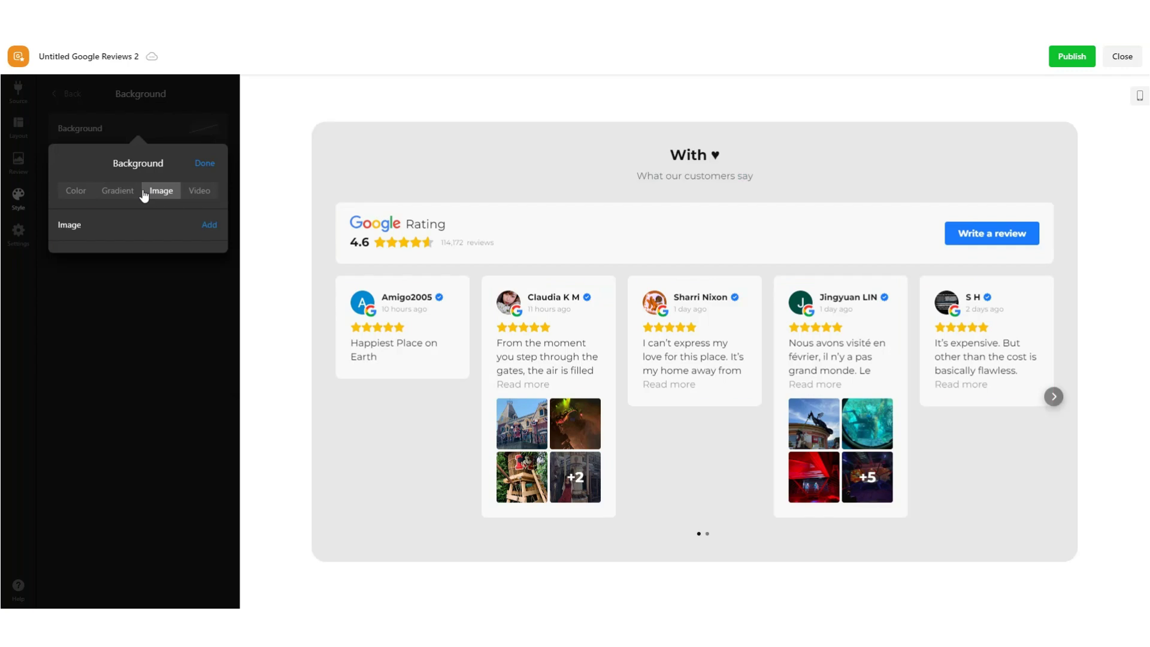
click(197, 192)
click(76, 191)
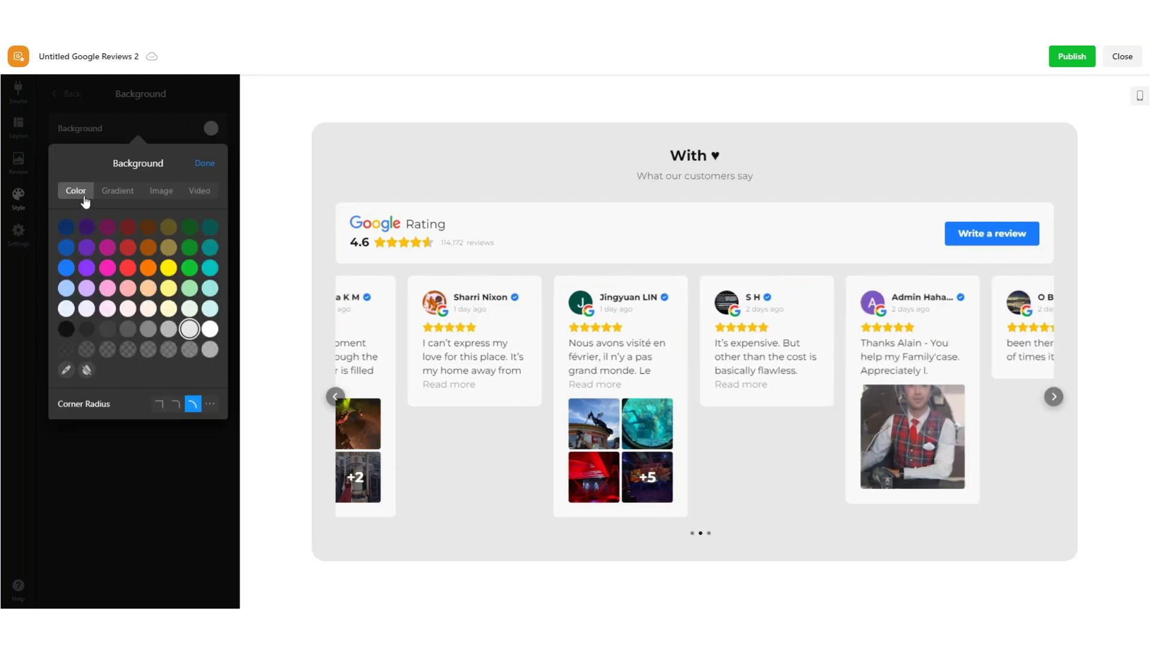
click(86, 370)
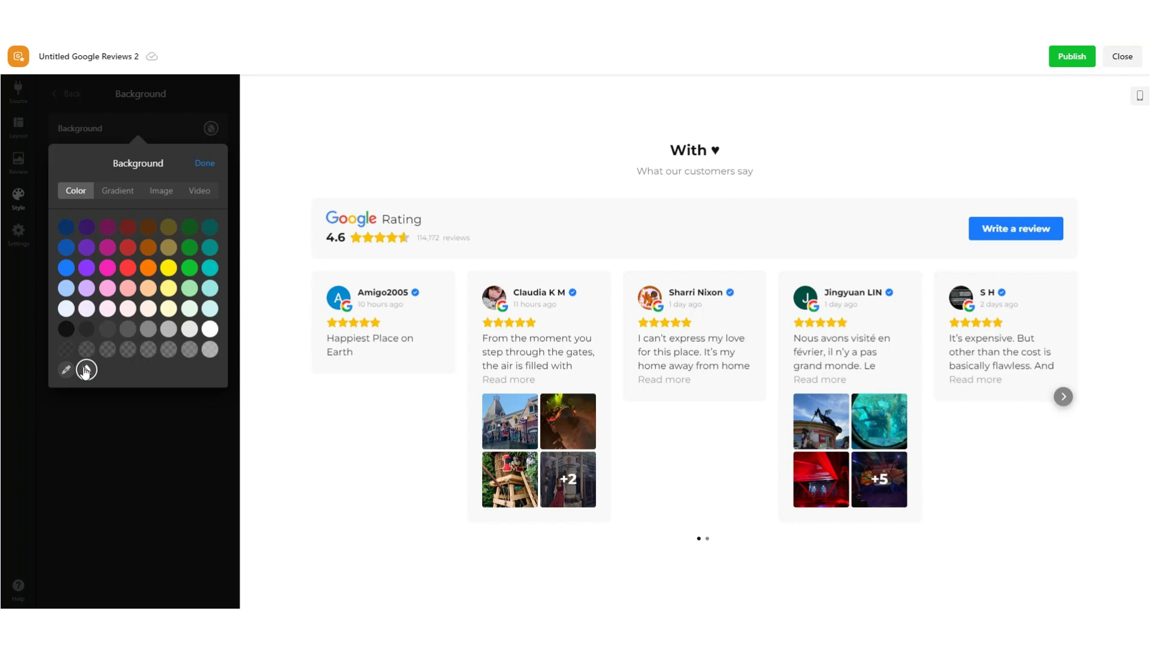
click(206, 167)
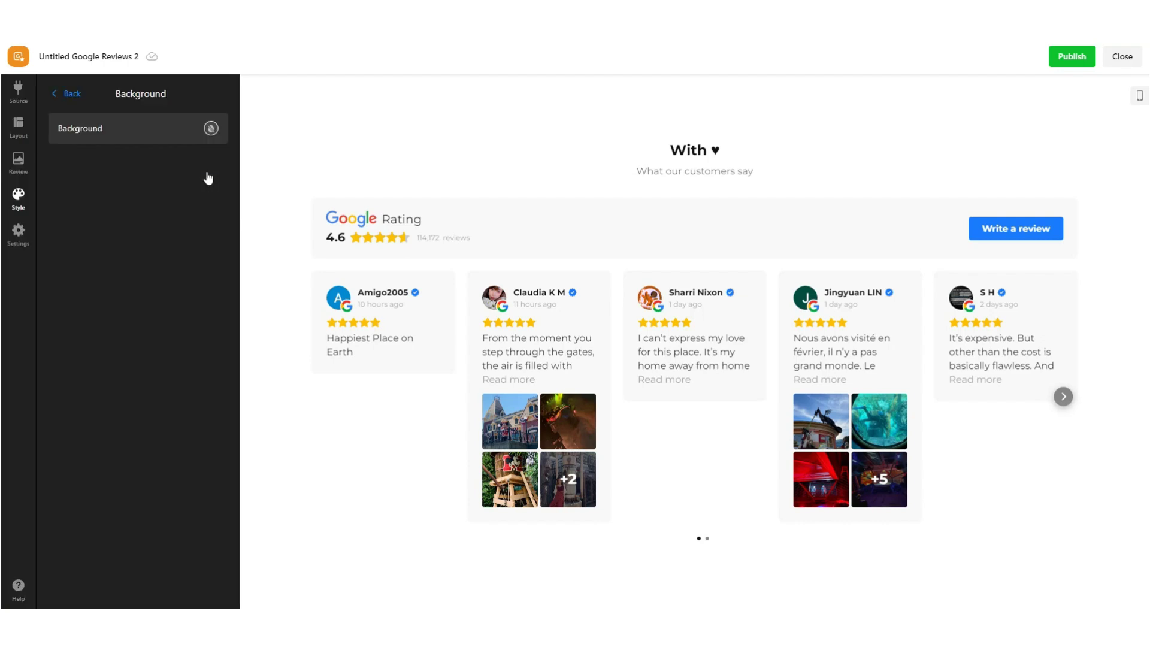
click(67, 94)
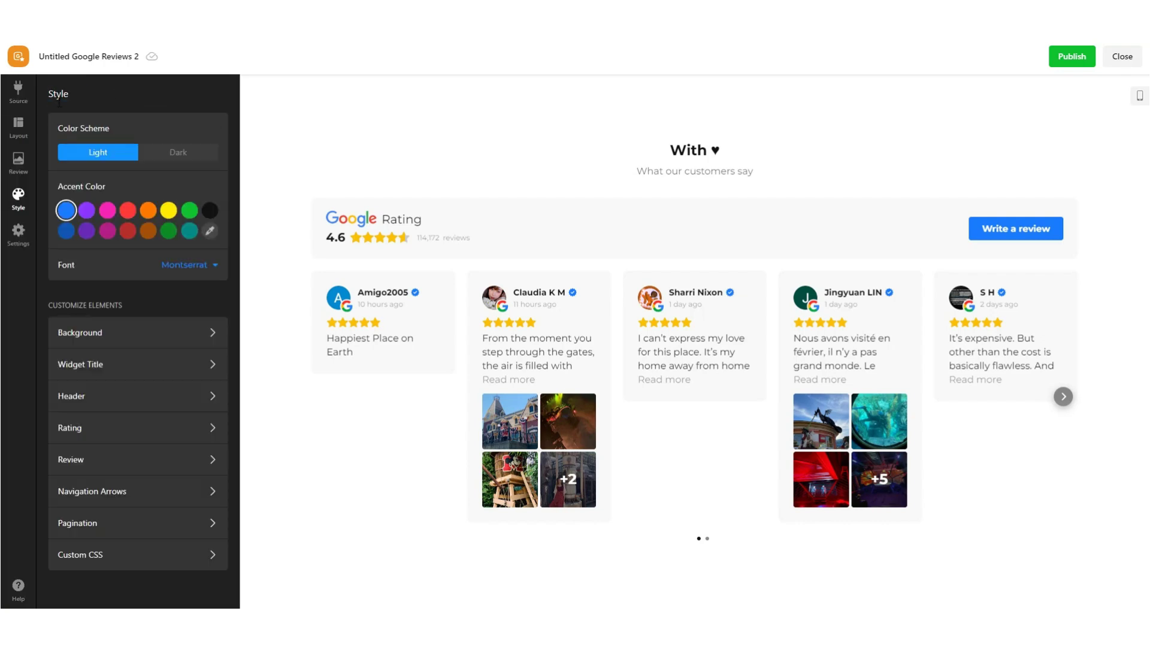
Try right alignment for the widget title, restore center alignment, and set the title color to dark red
click(94, 365)
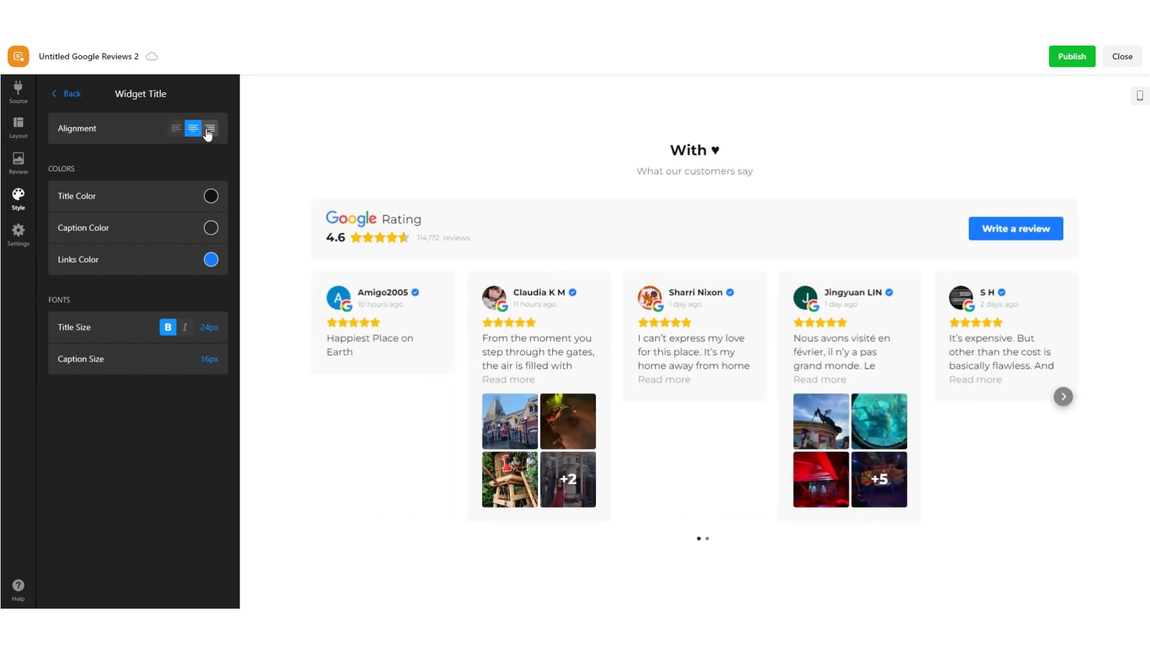
click(208, 133)
click(194, 131)
click(211, 196)
click(129, 290)
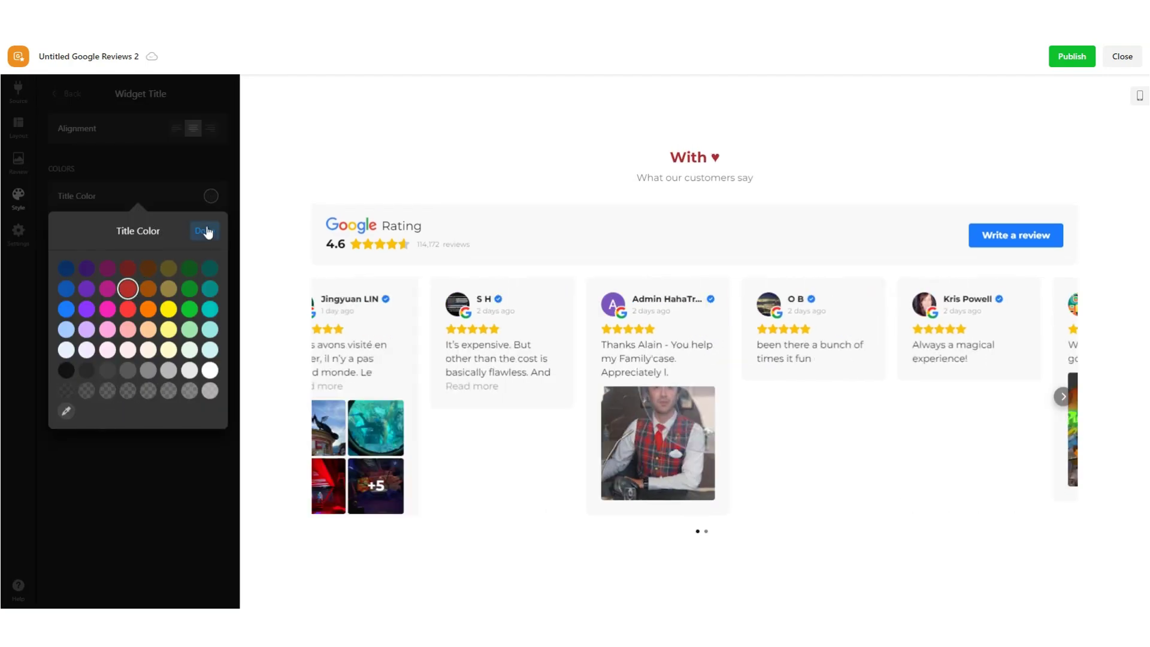
click(205, 232)
Confirm the title color and set the widget title's caption color to black
click(211, 228)
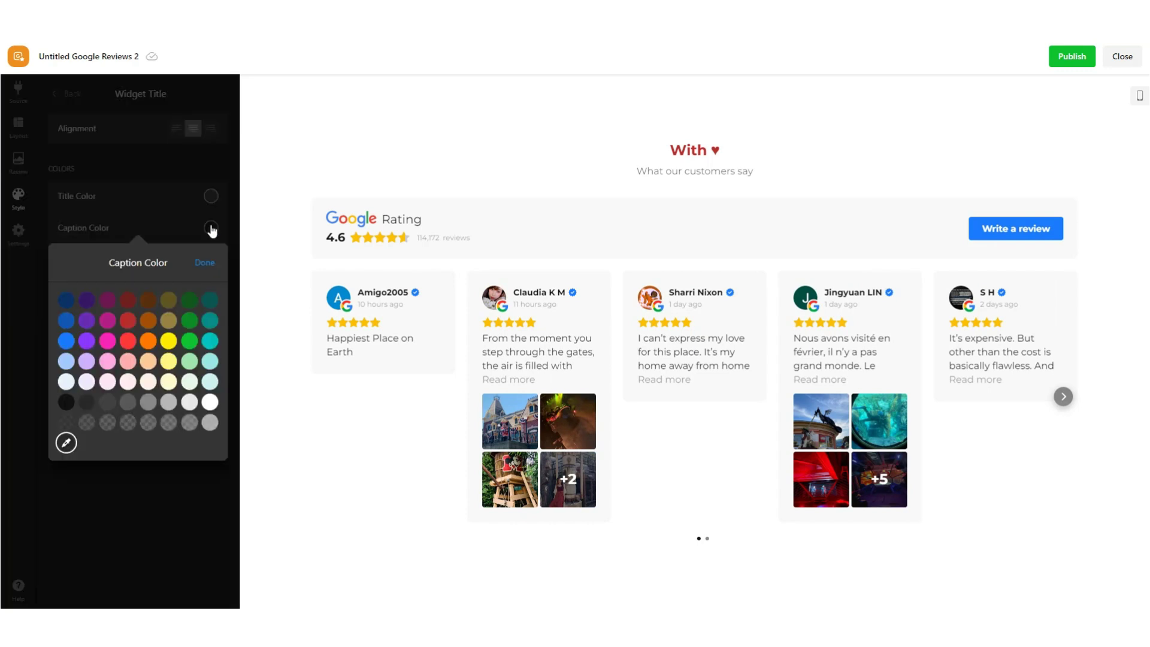
click(72, 402)
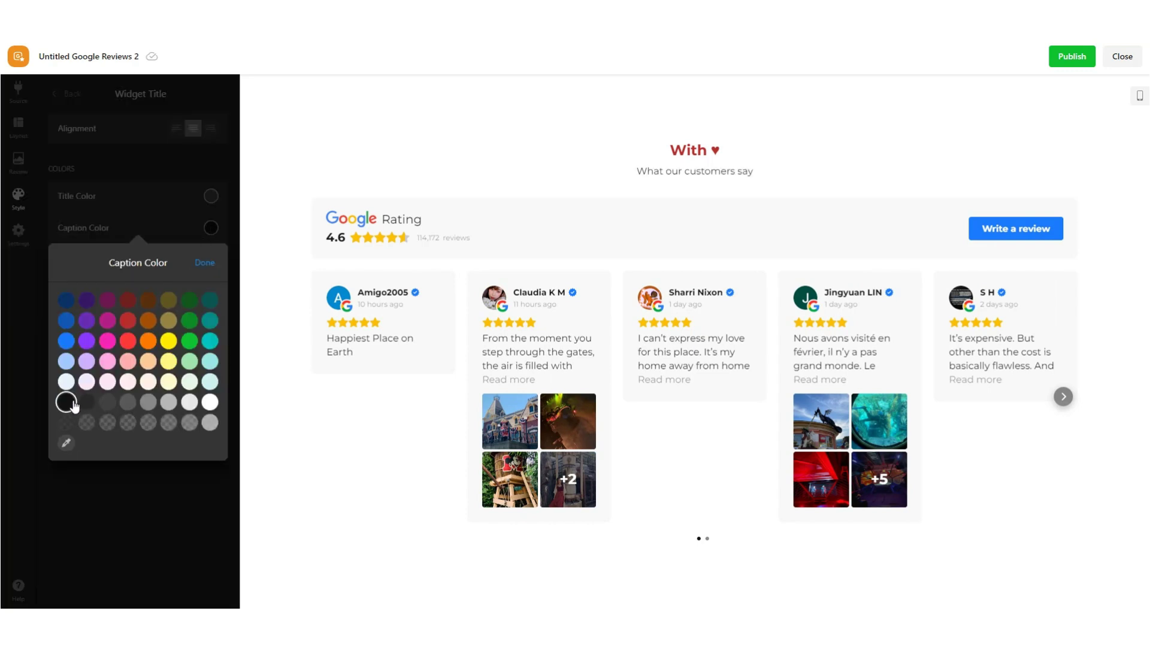
click(140, 201)
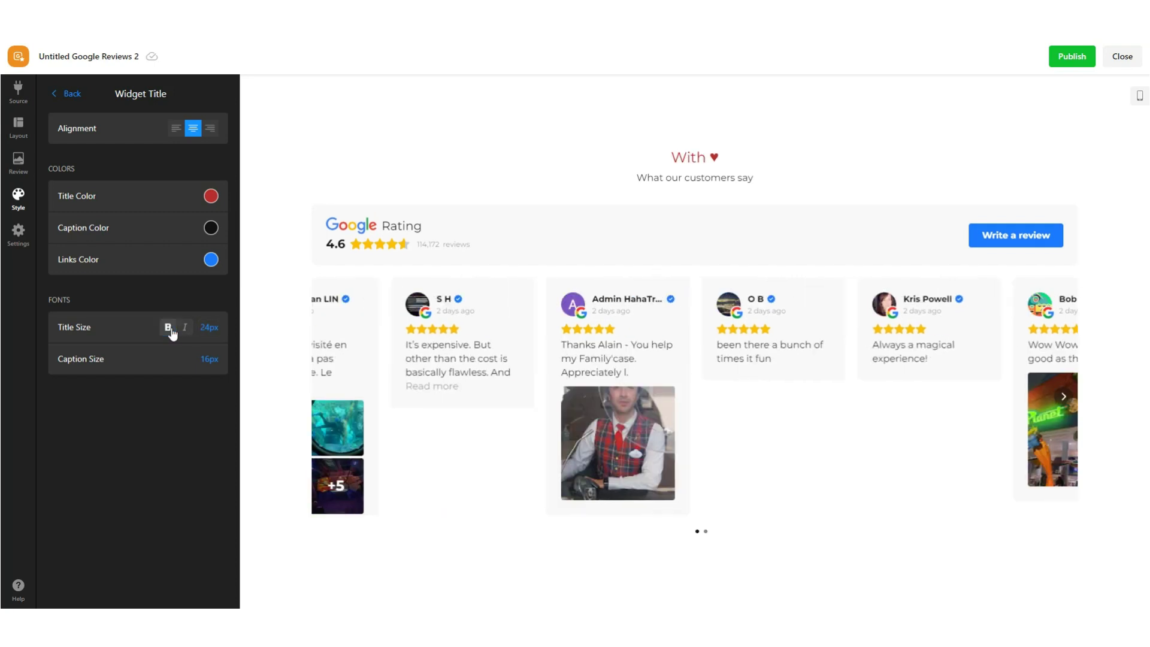
Try a 44px title size and a 26px caption size for the widget title
click(209, 327)
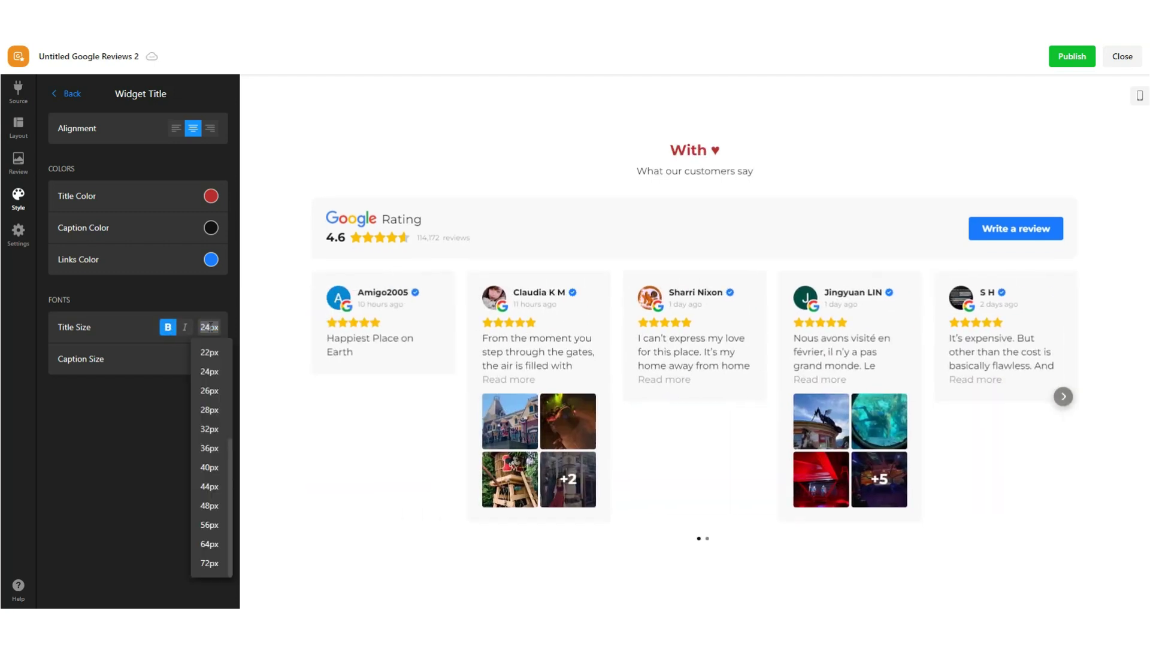
click(215, 498)
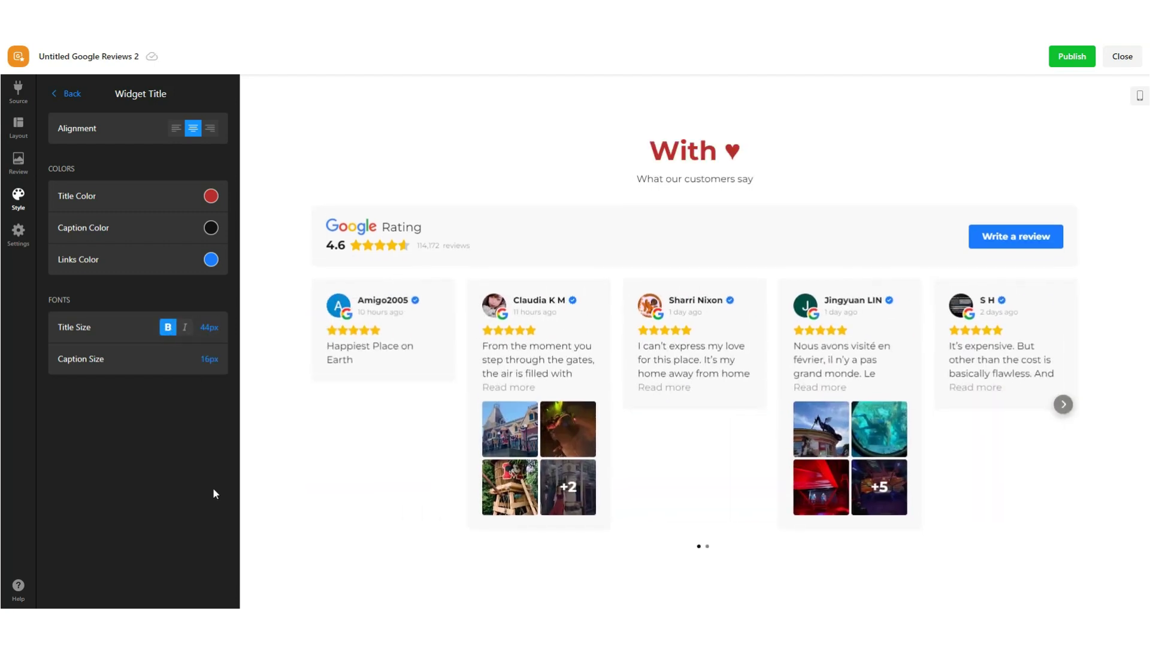
click(209, 359)
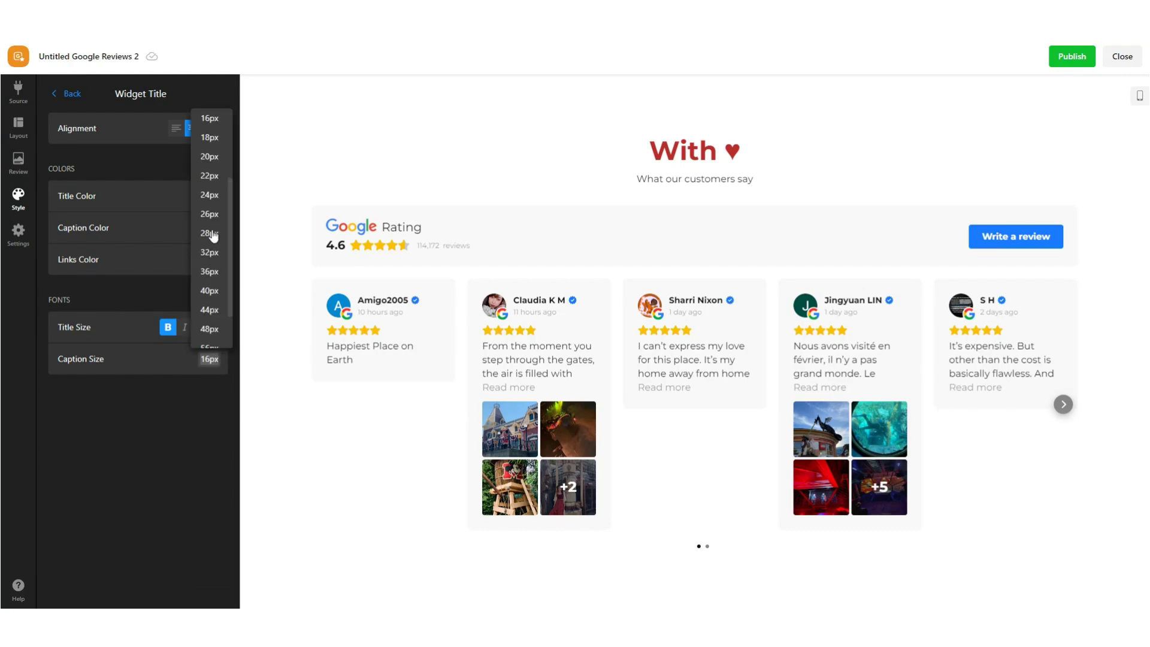
click(210, 214)
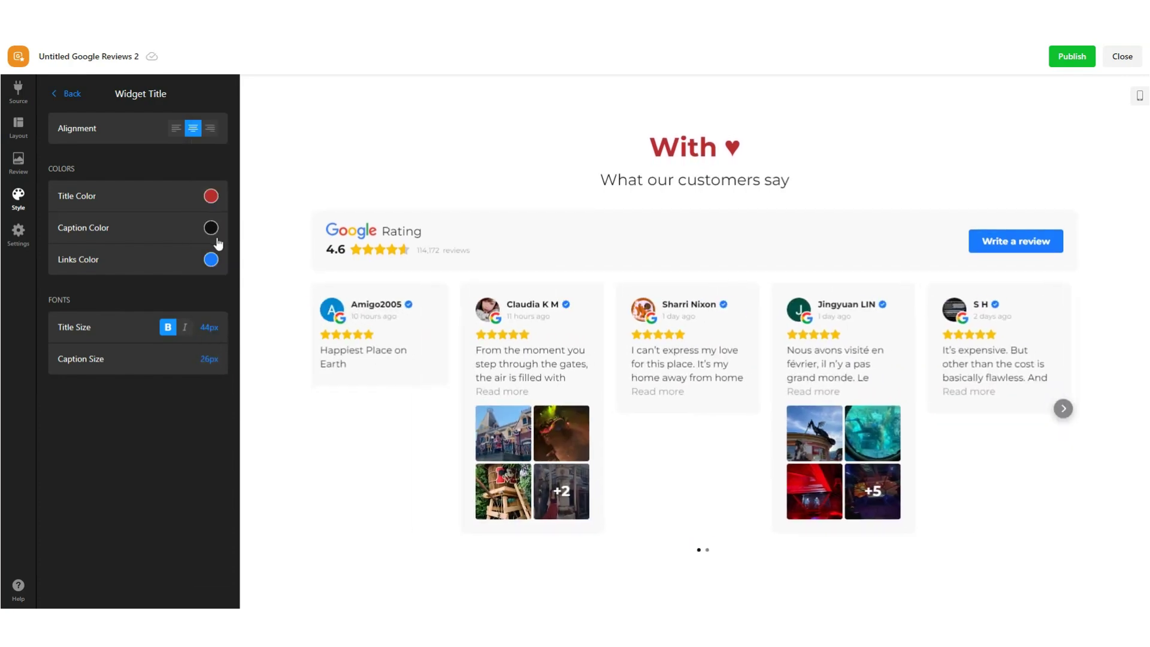
Set the widget title size to 40px and the caption size to 22px
click(209, 327)
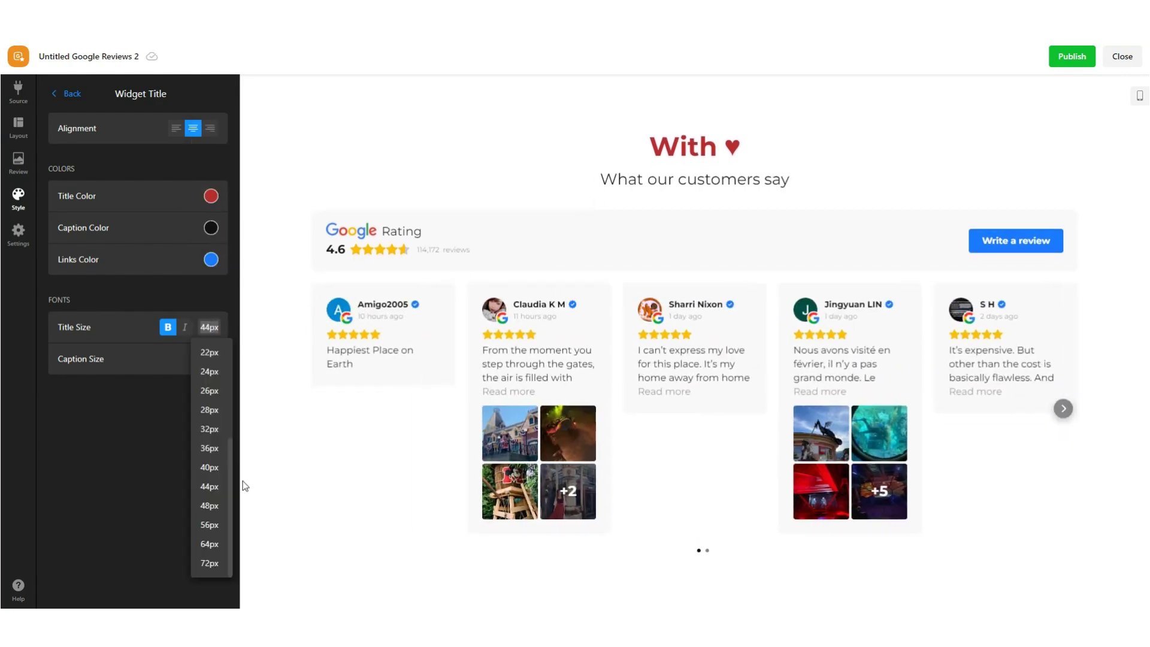
click(208, 468)
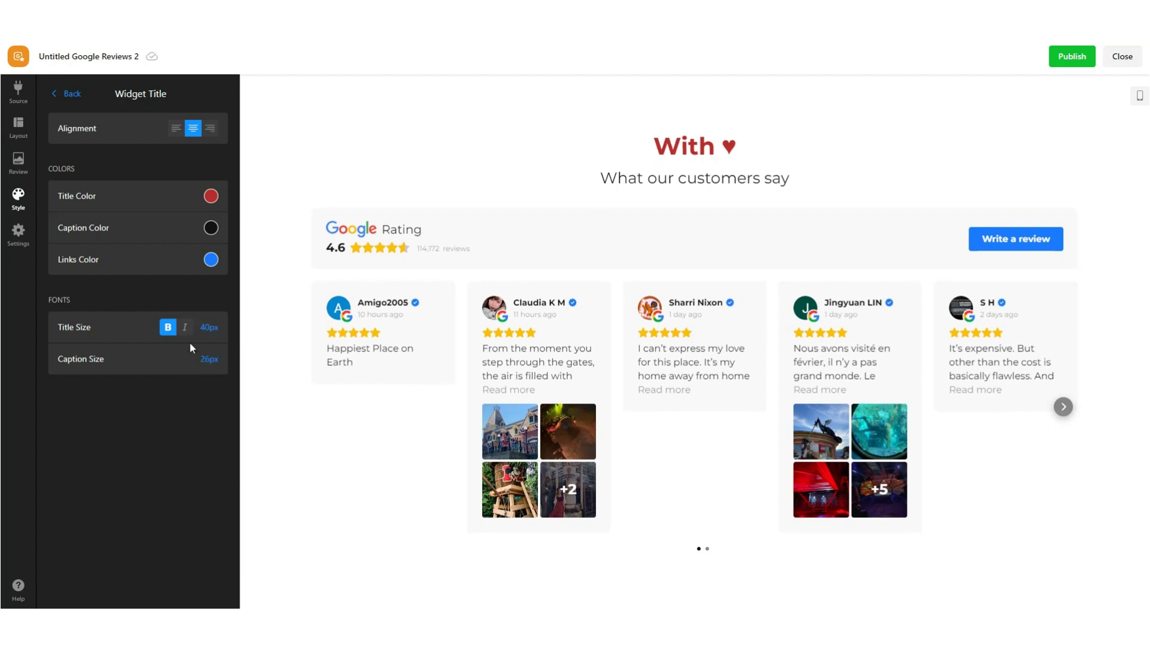
click(209, 359)
scroll(217, 229, down, 3)
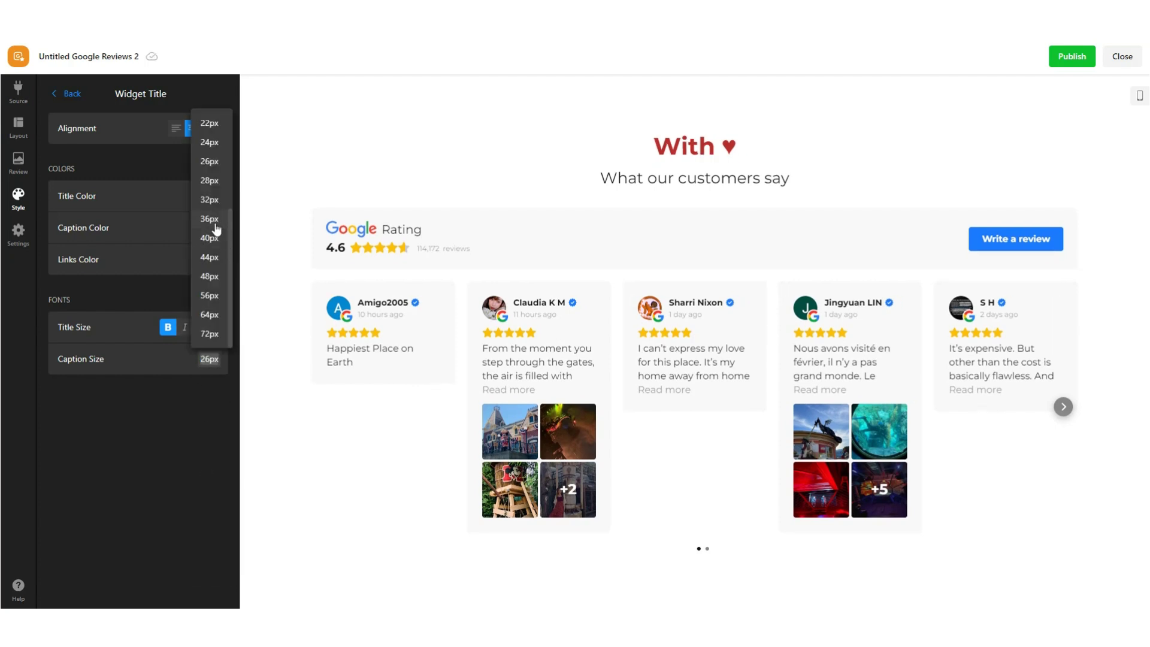
click(210, 124)
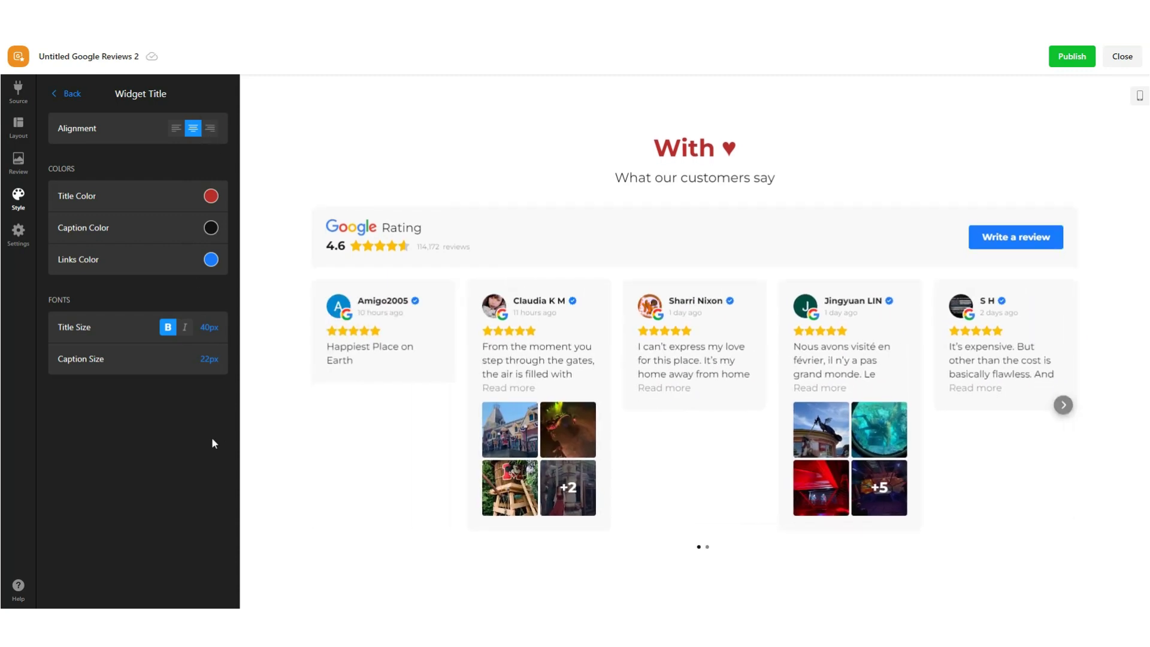
Try custom purple and dark blue colors for the header's source logo, and restore the Native logo color
click(69, 95)
click(76, 396)
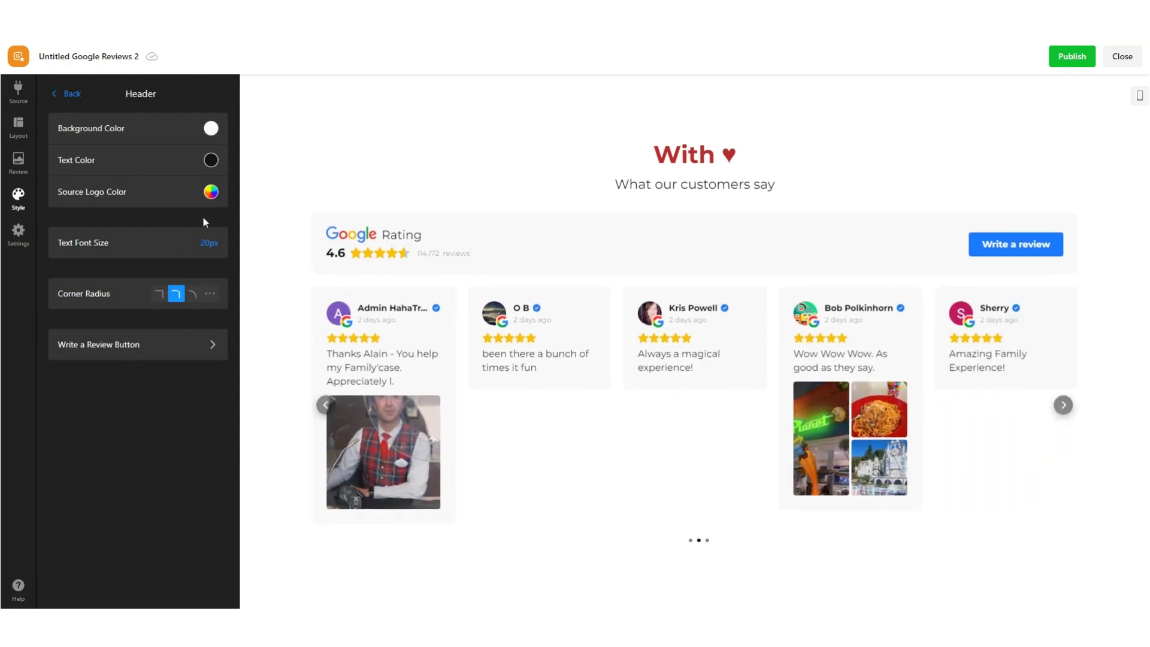
click(211, 193)
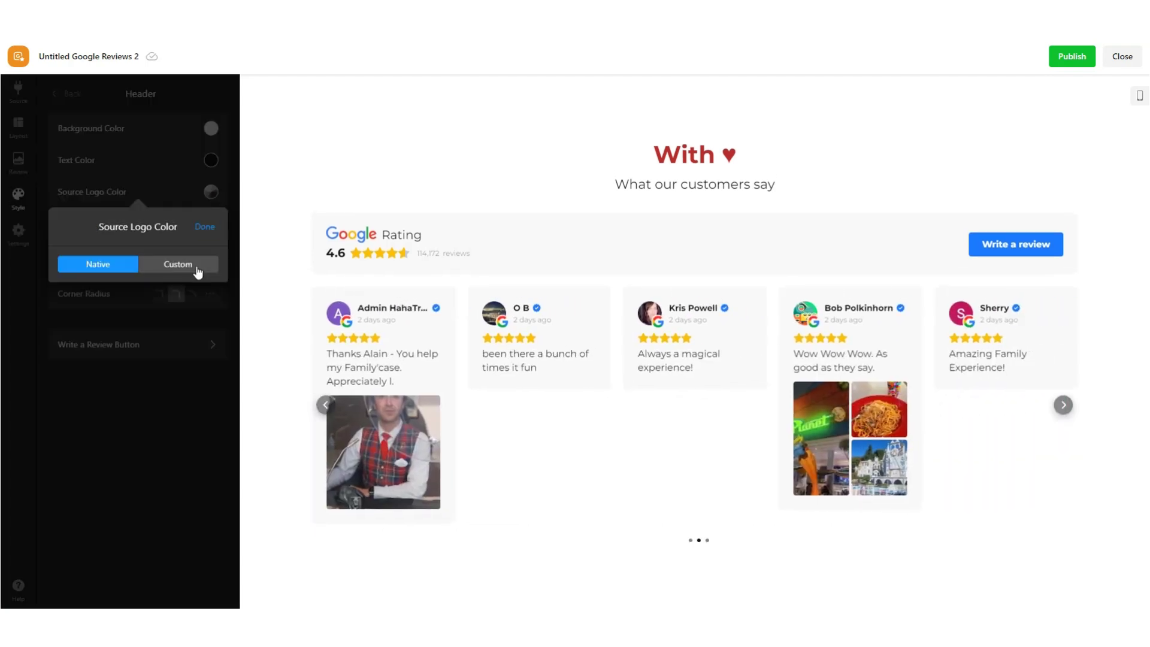
click(178, 264)
click(107, 301)
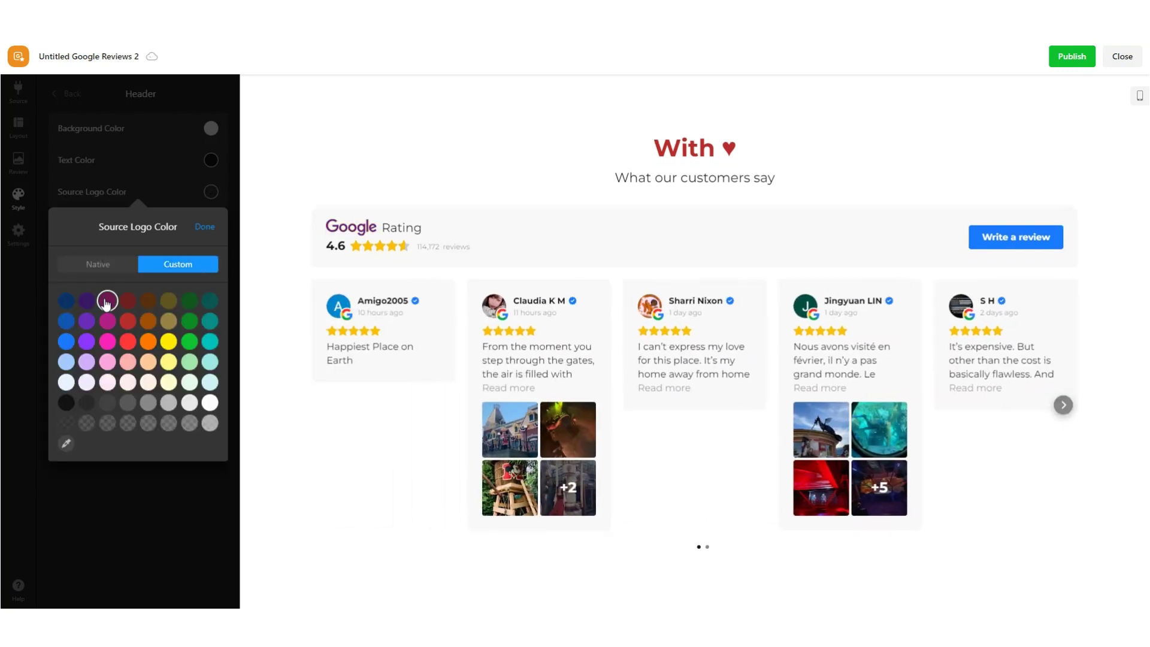
click(66, 301)
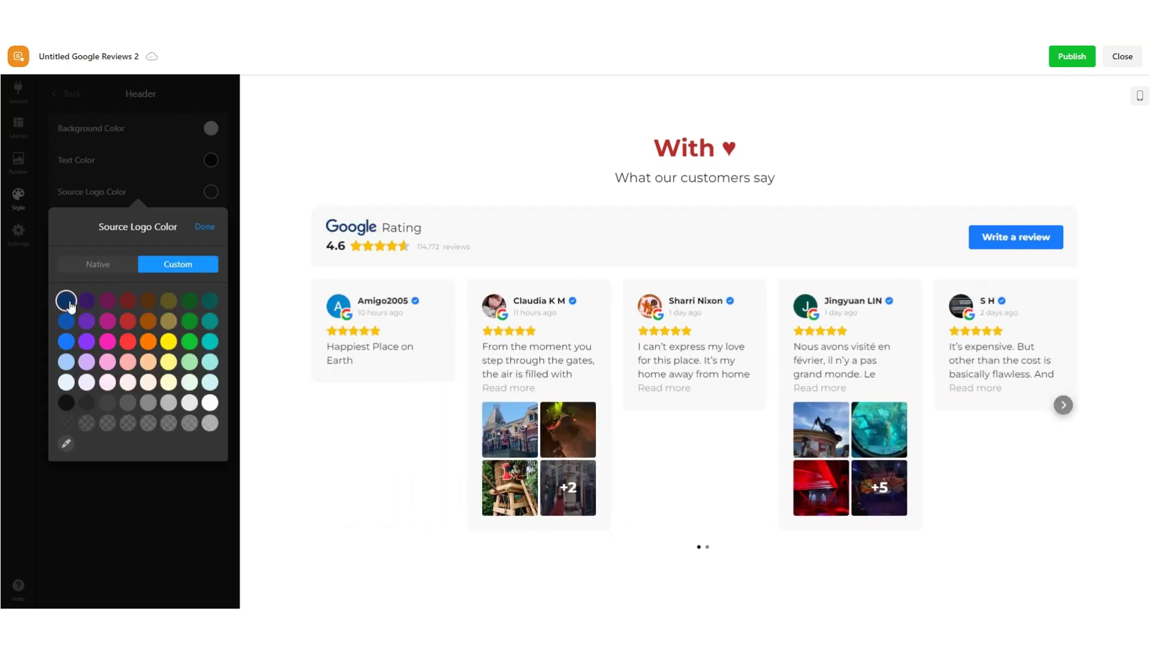
click(99, 267)
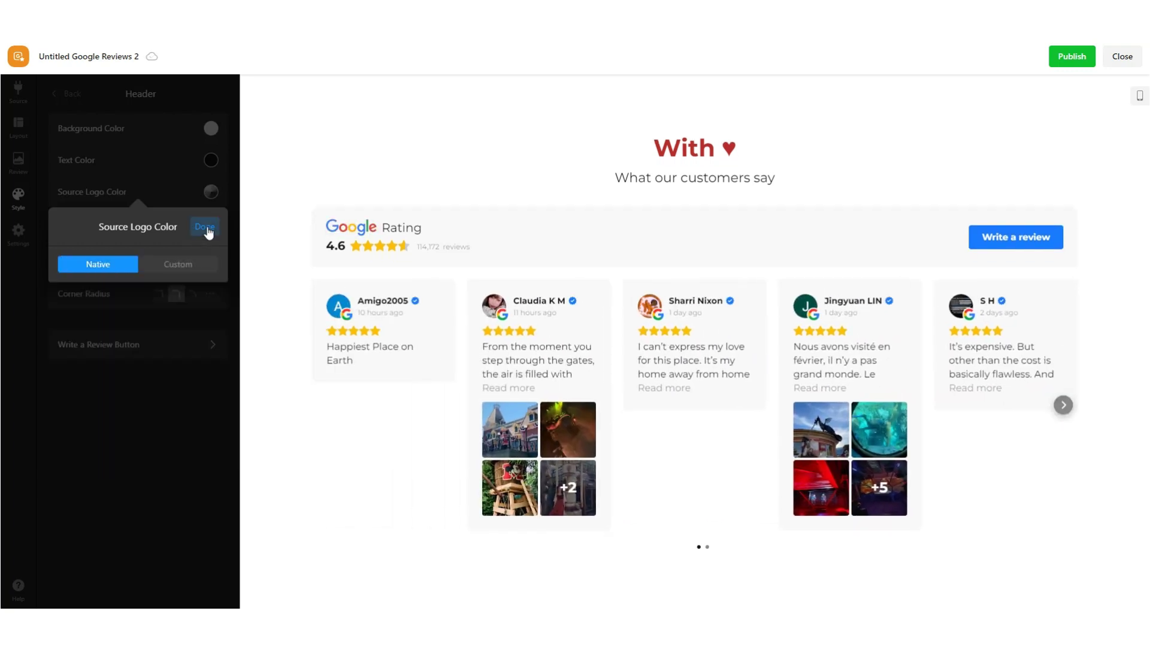
click(205, 227)
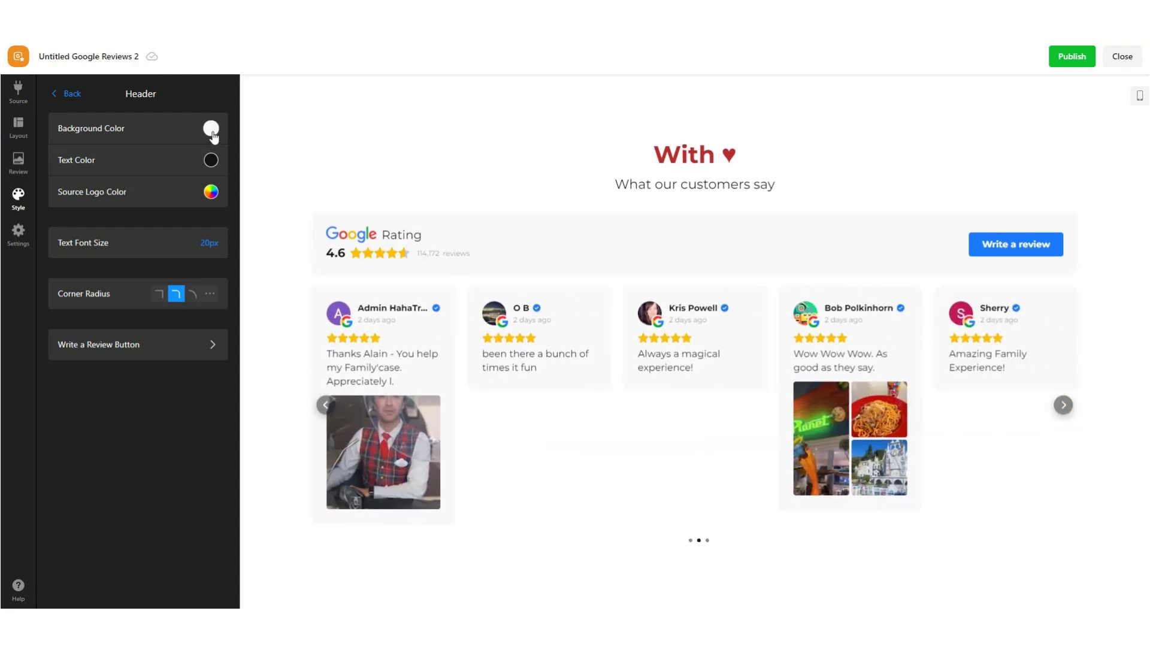
Try light yellow and light gray header backgrounds, and make the header background transparent
click(211, 128)
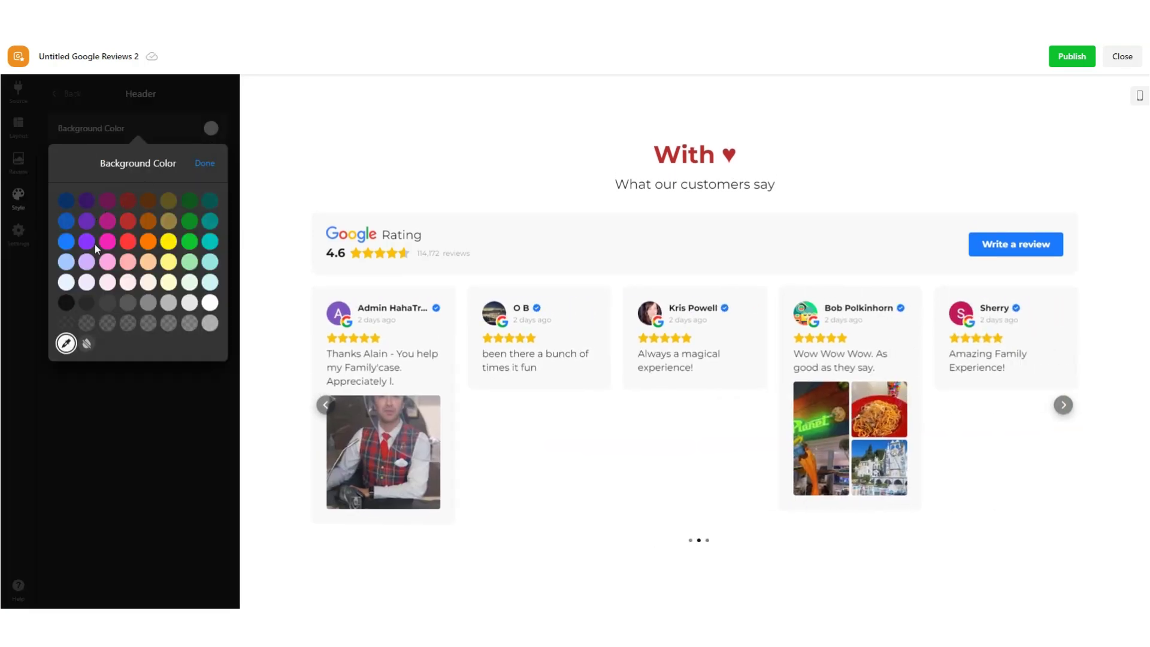
click(168, 282)
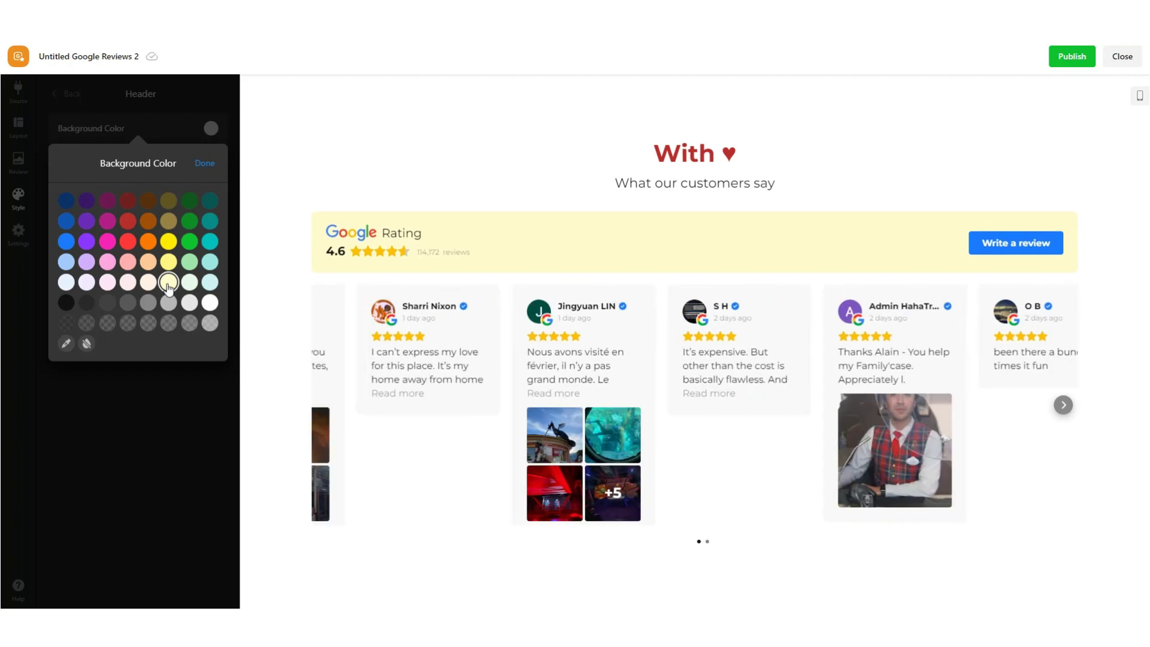
click(190, 303)
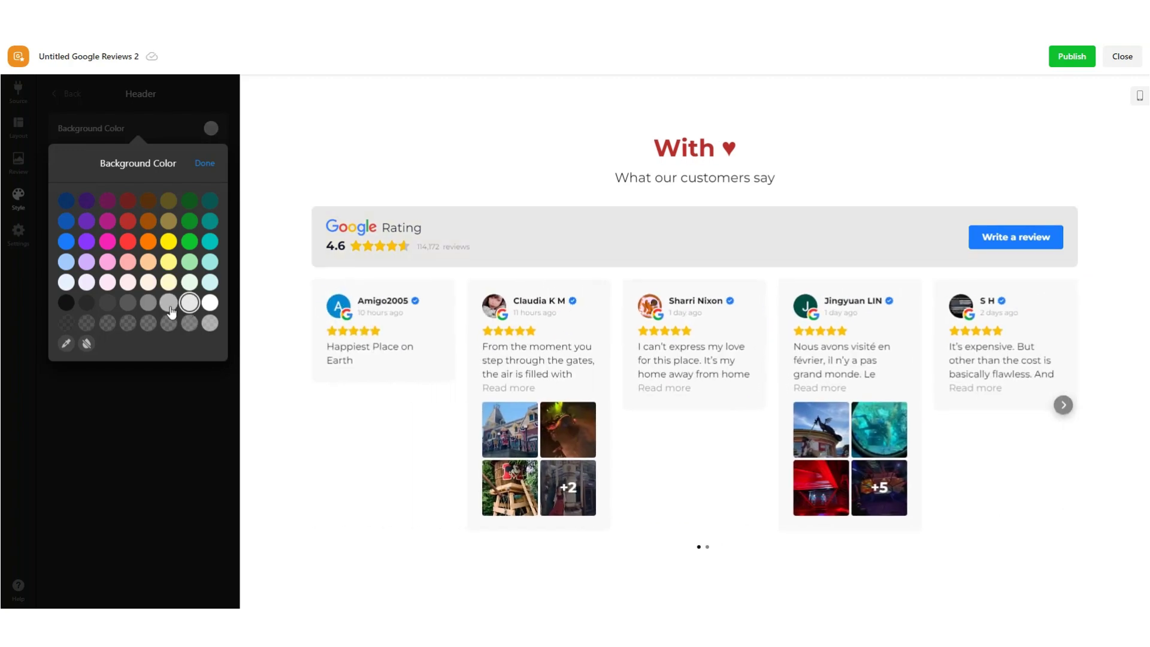
click(86, 344)
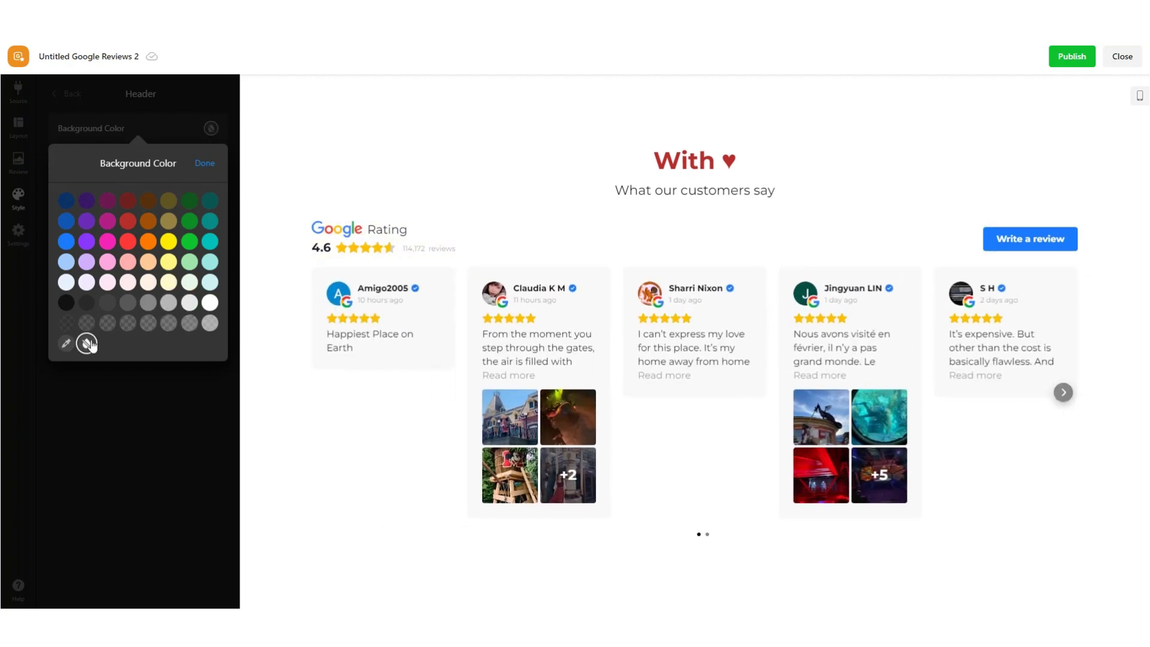
click(204, 163)
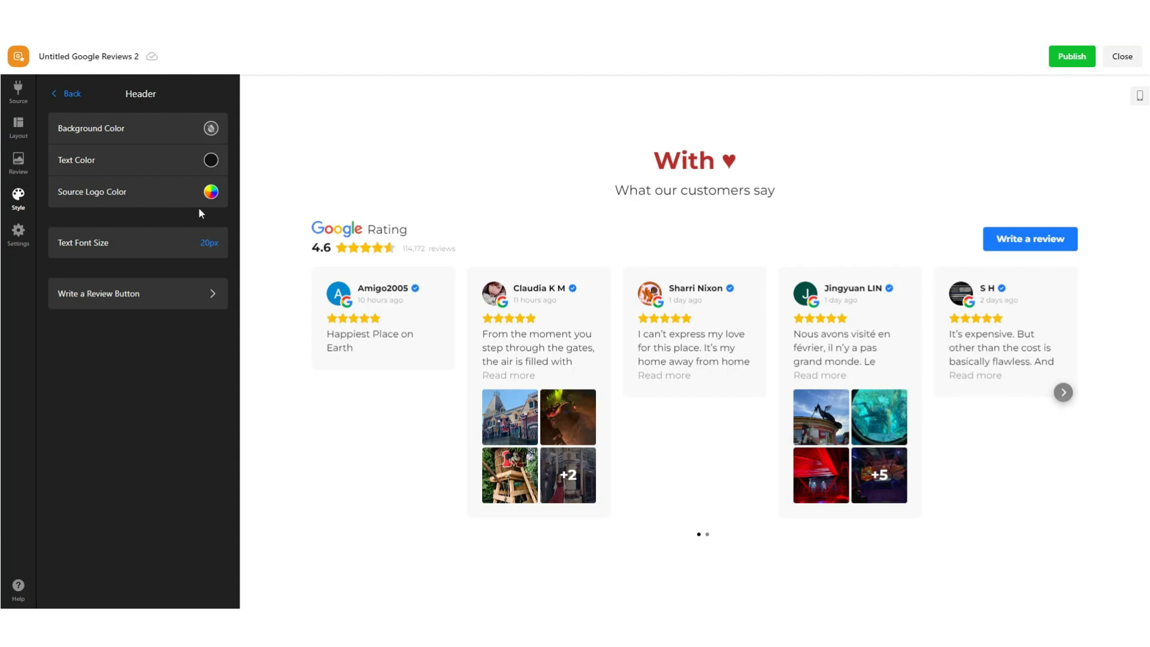
Try header text font sizes of 36px and 28px, and settle on 26px
click(216, 242)
click(210, 378)
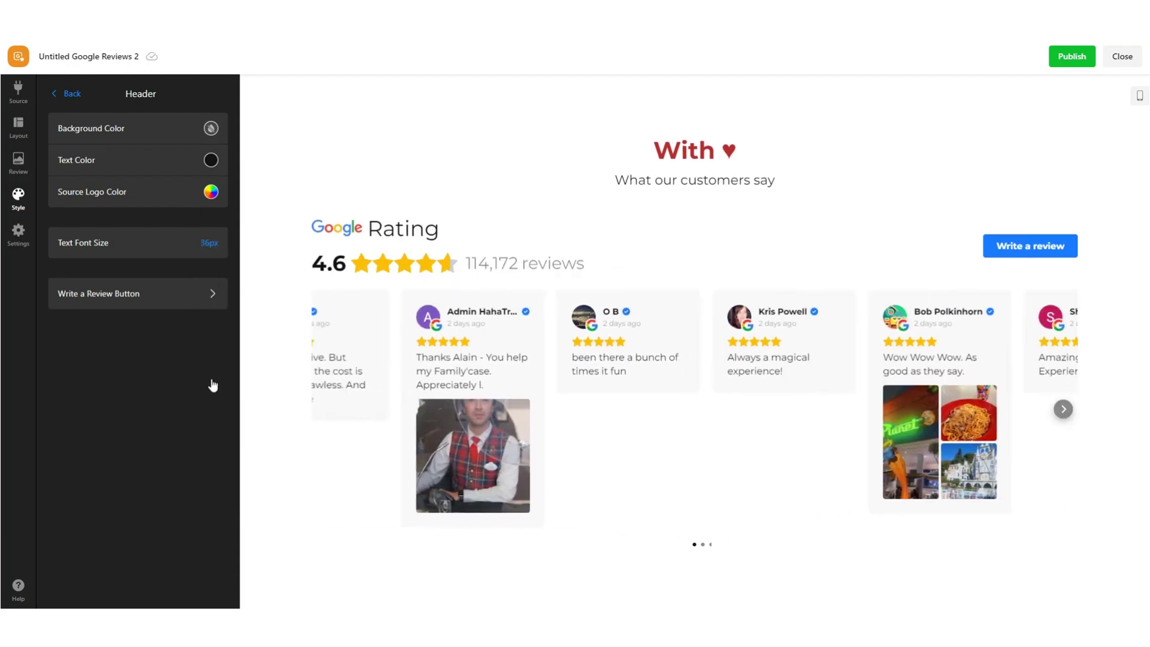
click(210, 242)
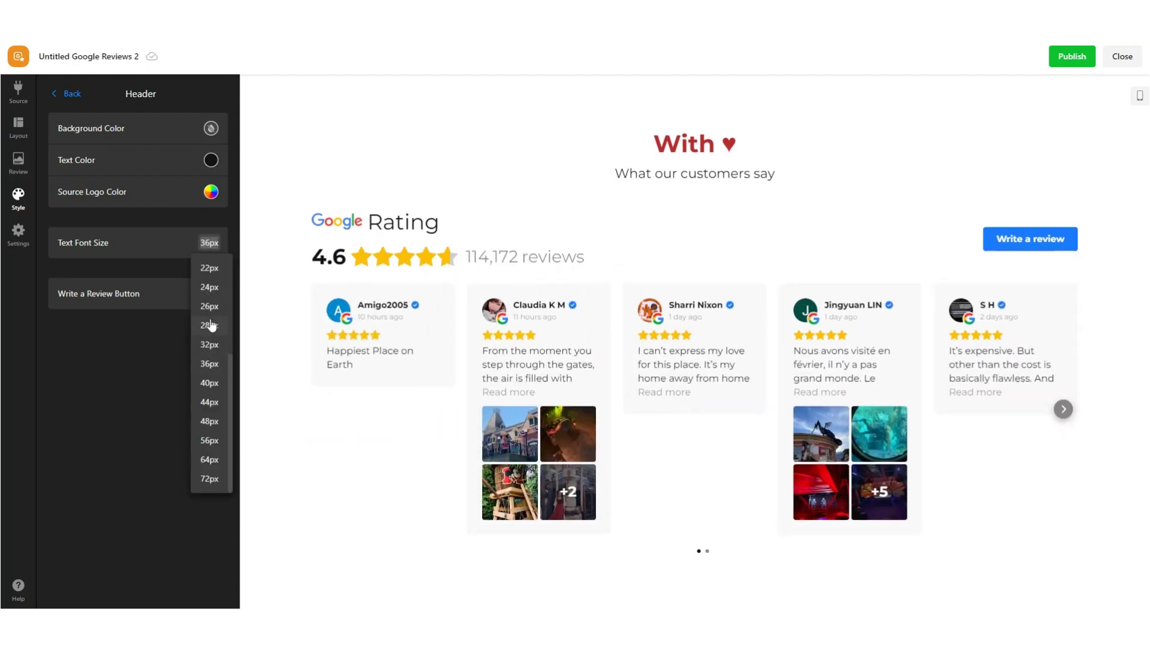
click(211, 323)
click(210, 242)
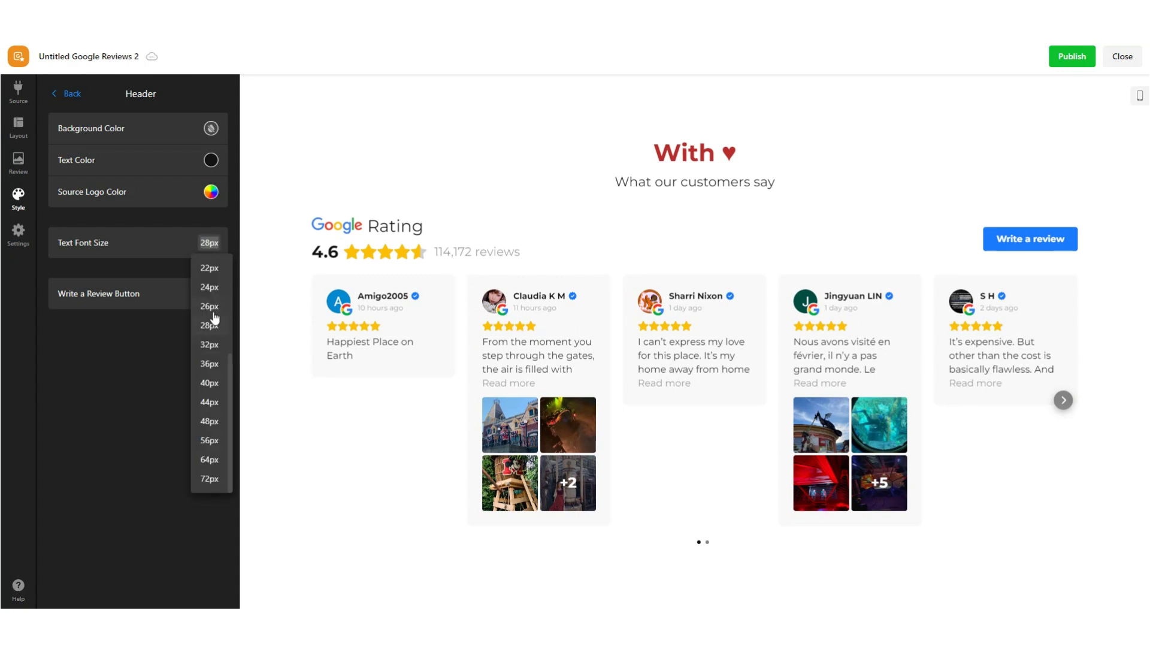
click(211, 301)
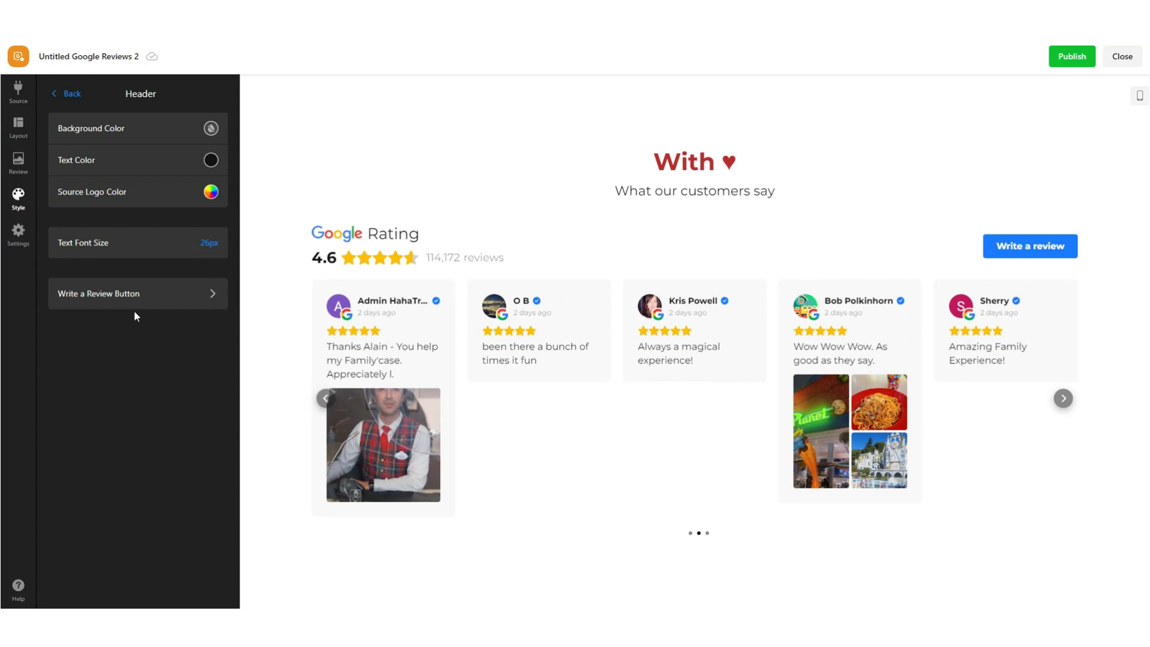
Give the Write a Review button the Outline style, try square and fully rounded corners, and restore slightly rounded corners
click(118, 299)
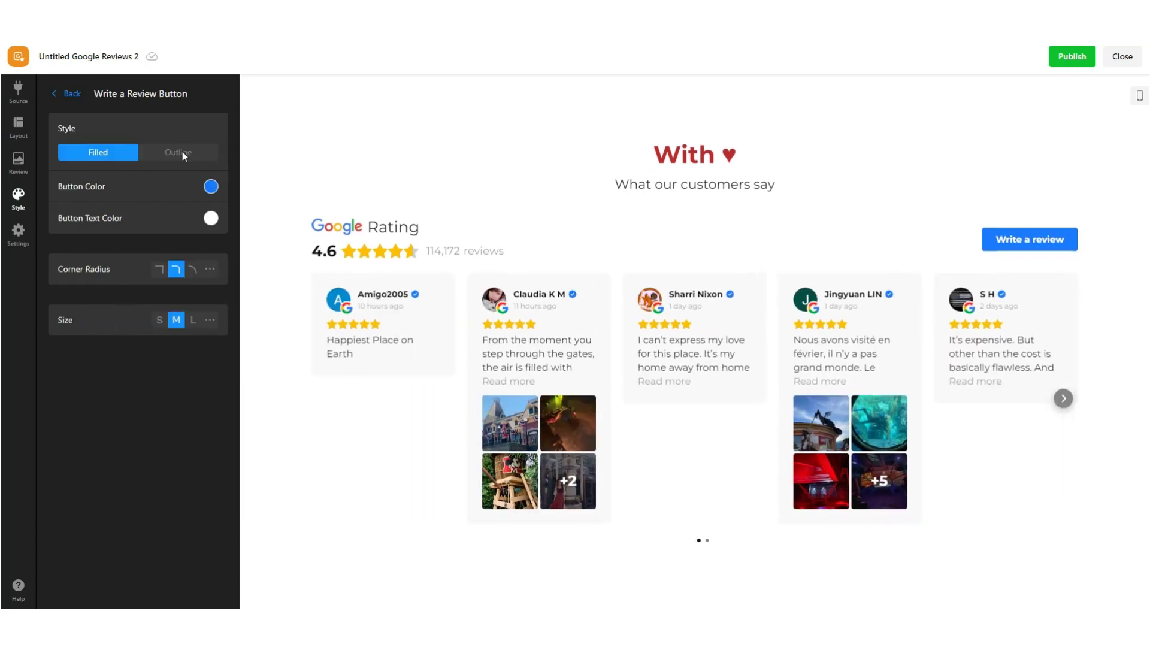
click(181, 152)
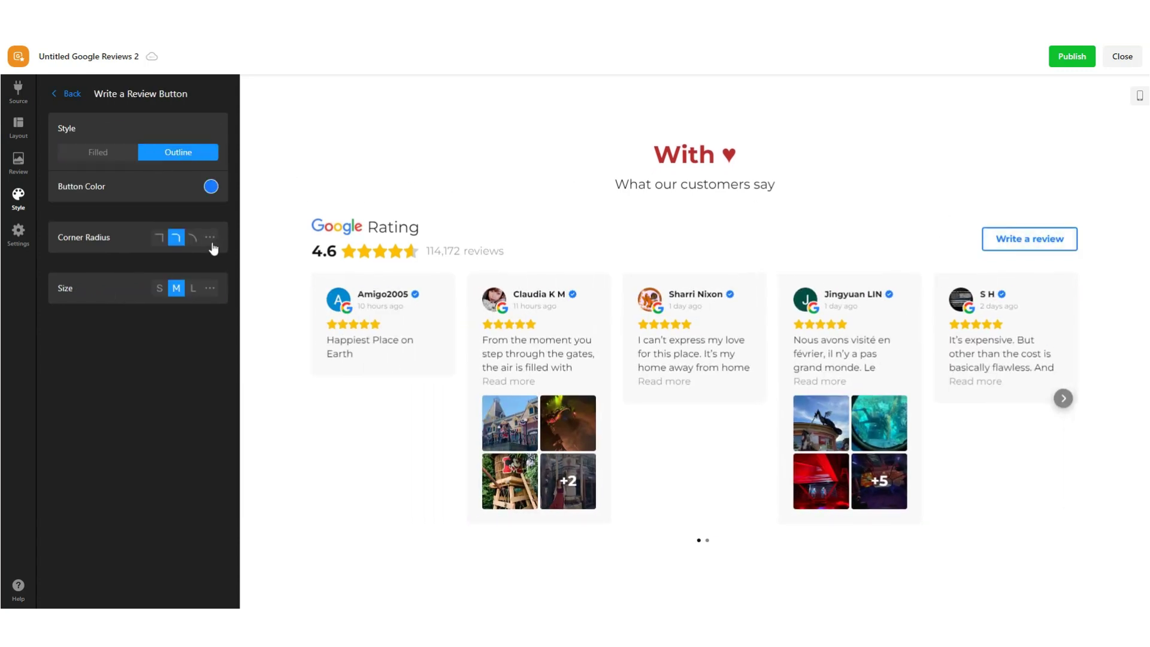
click(159, 238)
click(192, 238)
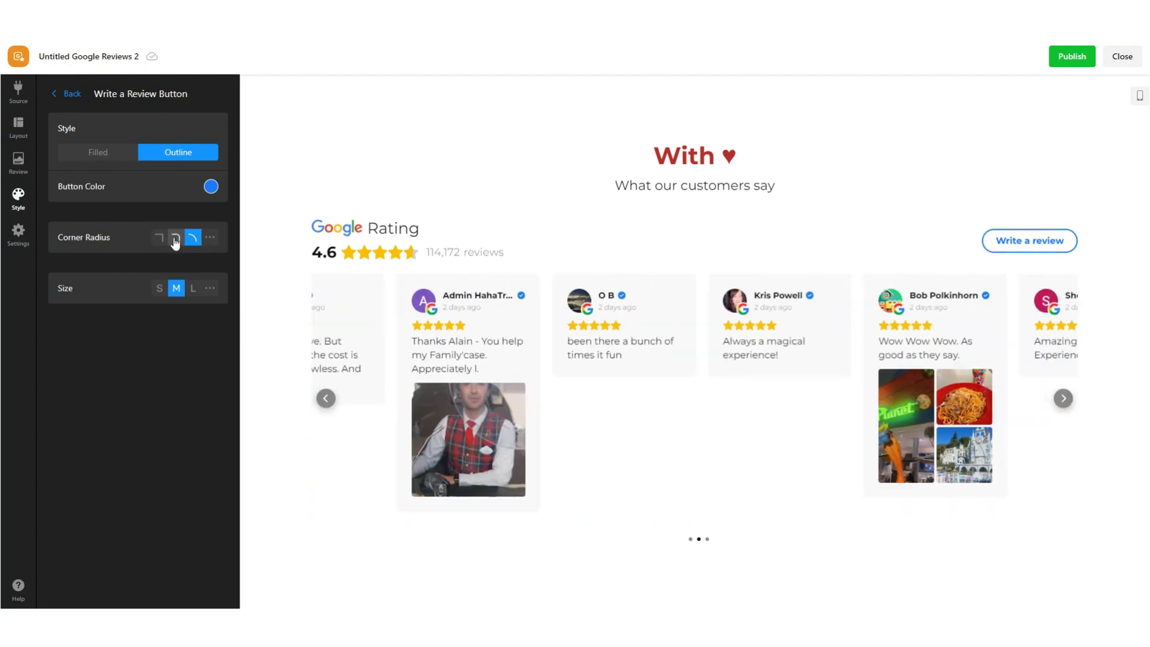
click(175, 239)
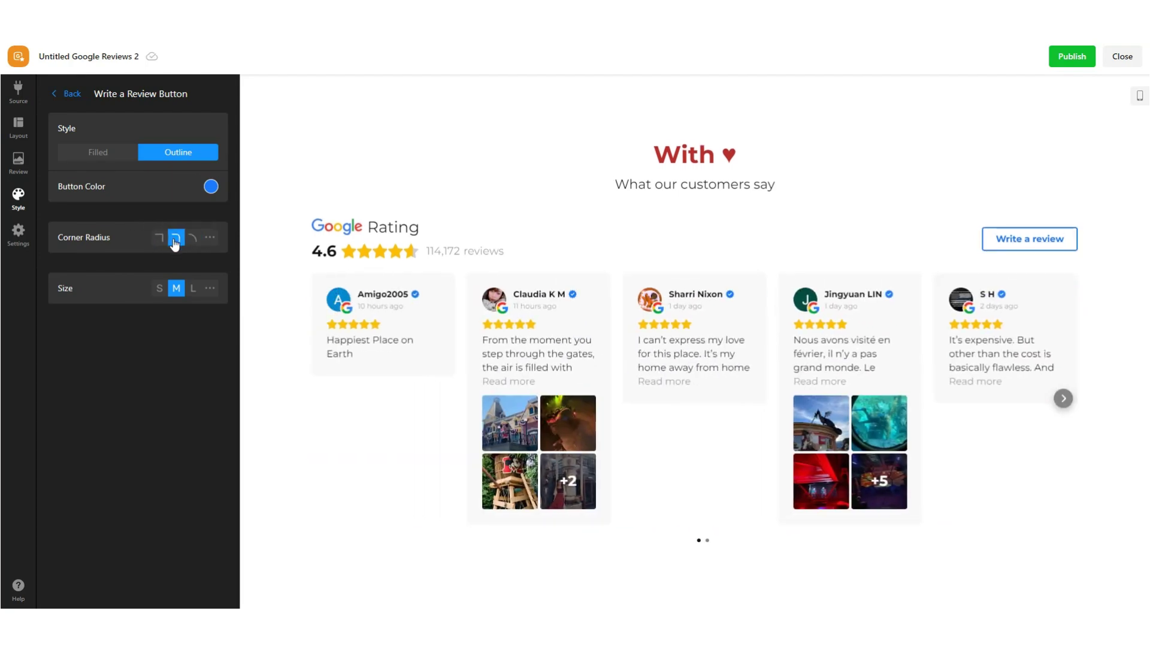
Try a custom review button size with 38px horizontal and 14px vertical spacing, and set the button size to L
click(192, 289)
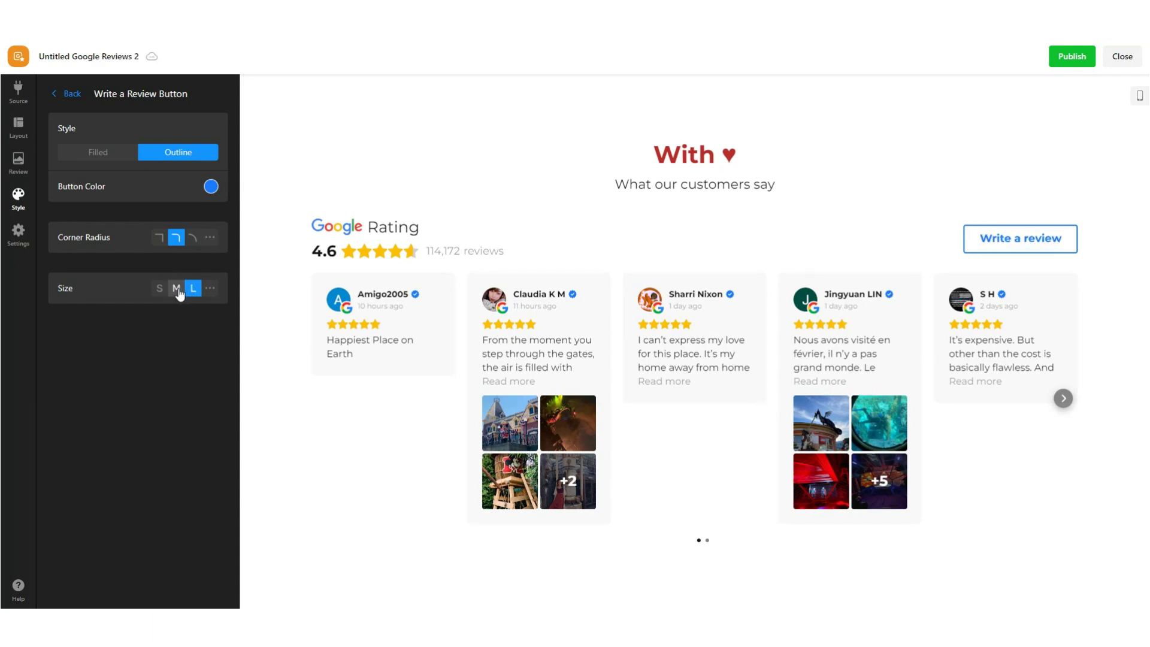
click(210, 288)
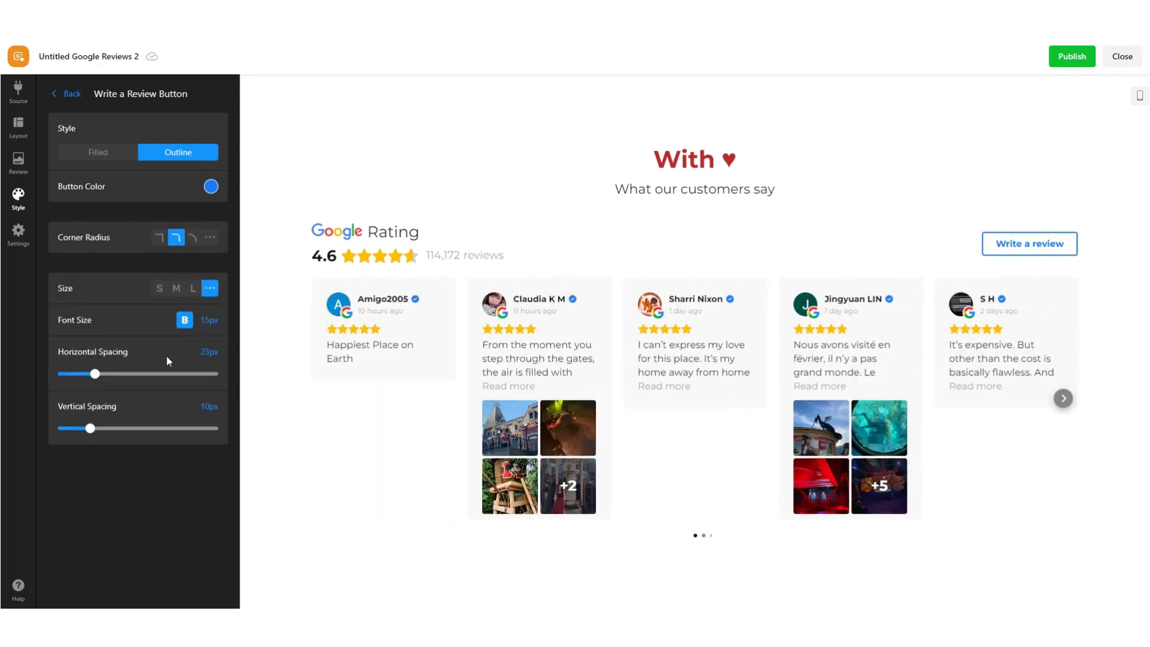
drag(95, 374, 119, 374)
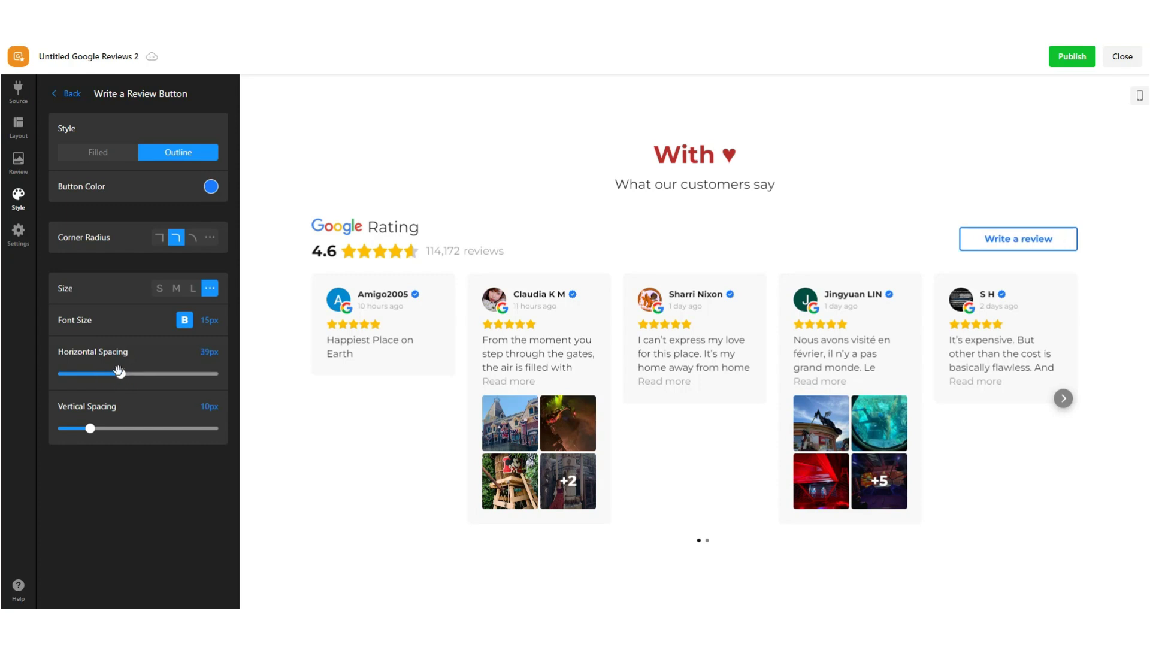
click(102, 429)
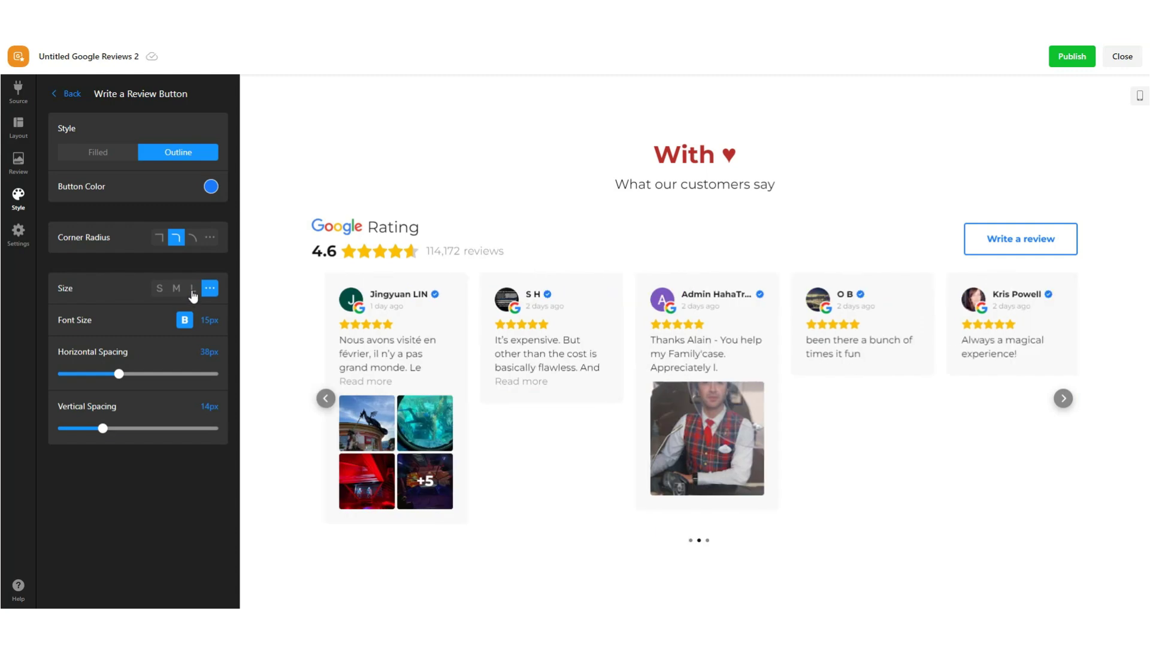
click(192, 290)
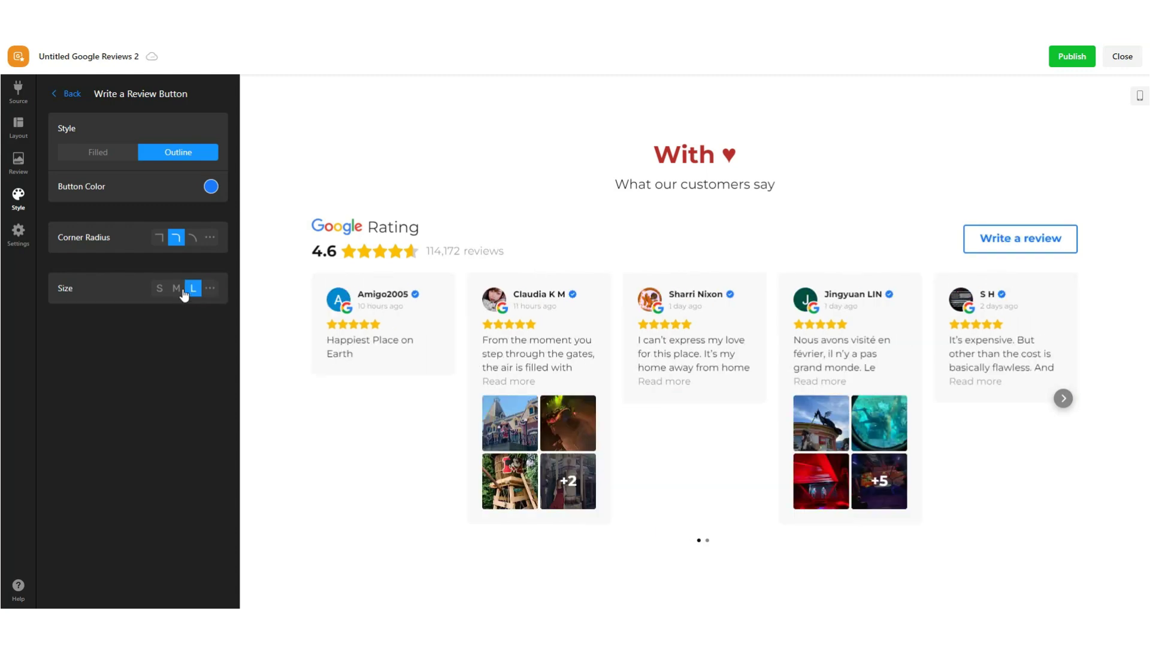
Set the Write a Review button size to M, try a 24px header text font size, and settle on 22px
click(176, 288)
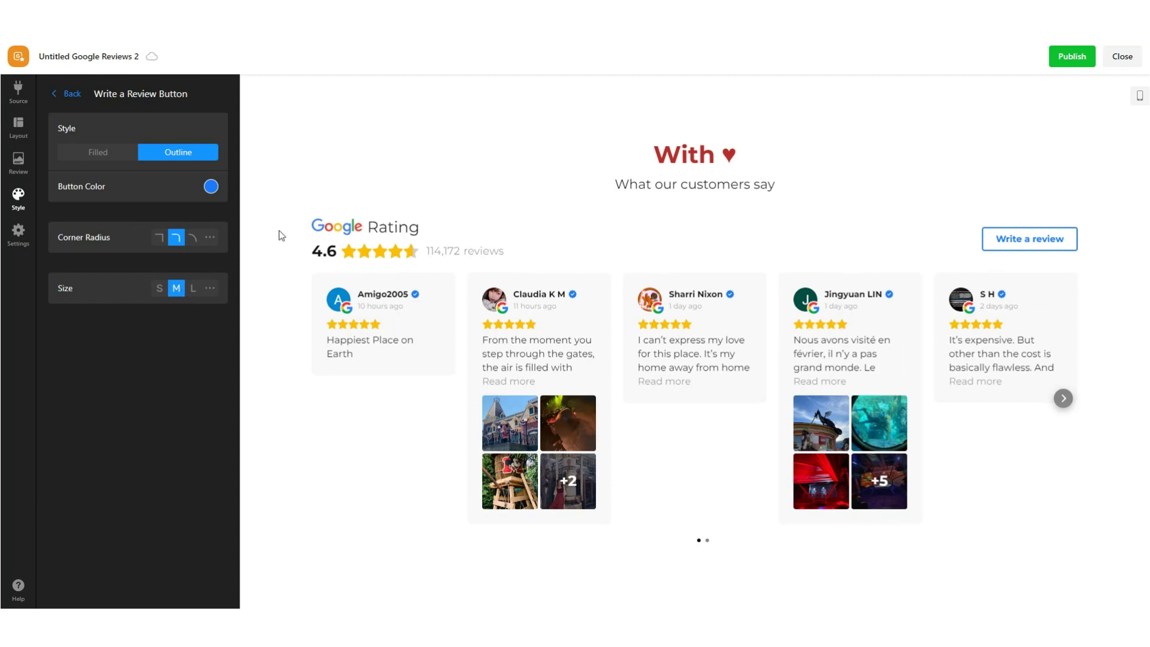
click(72, 94)
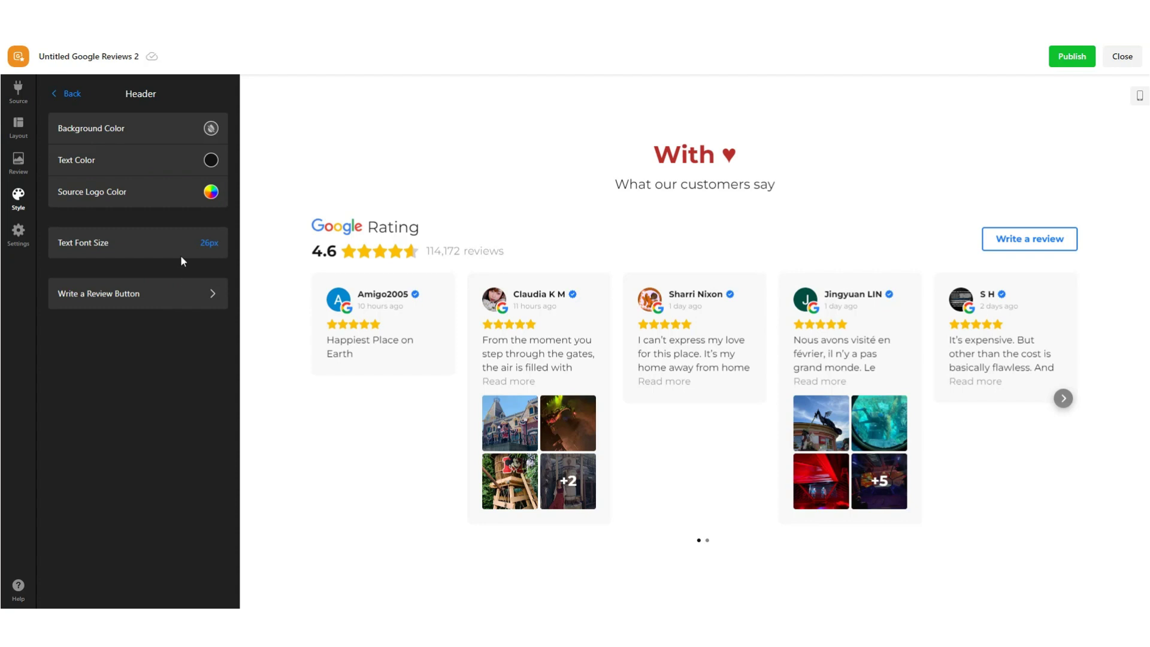
click(211, 238)
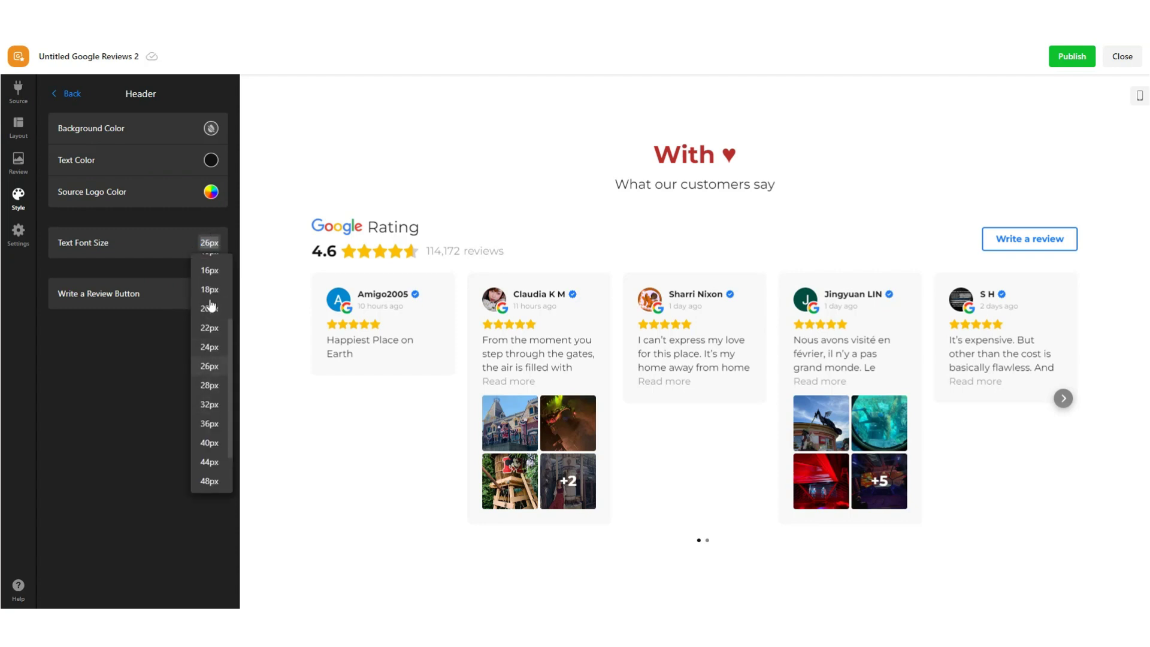
click(210, 347)
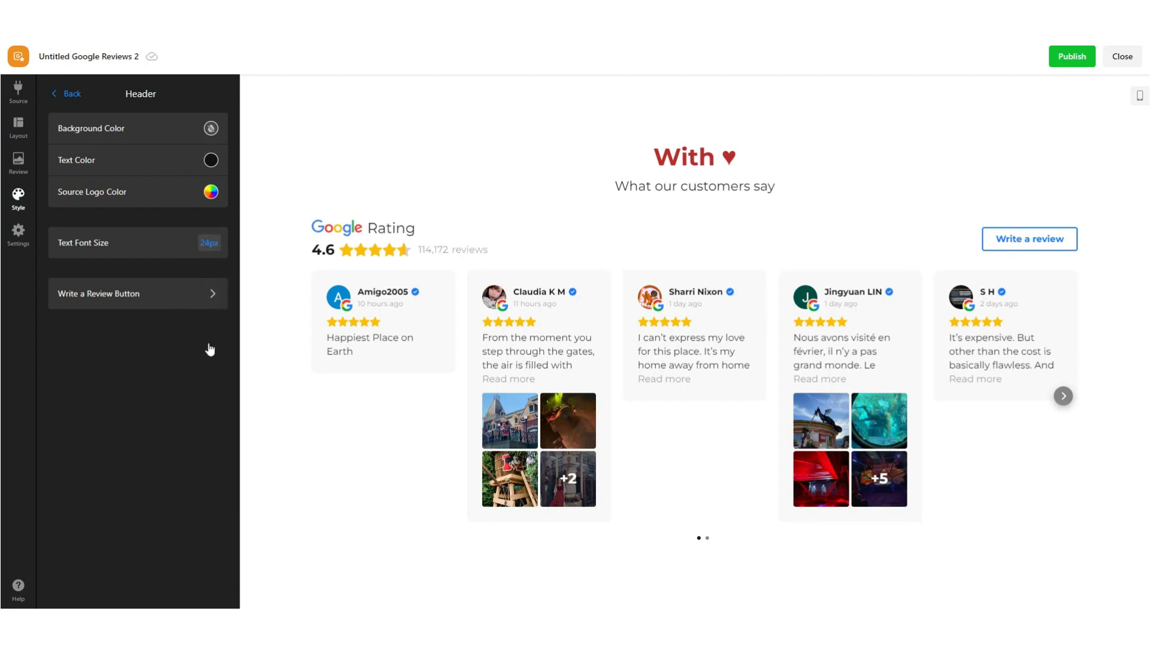
click(210, 254)
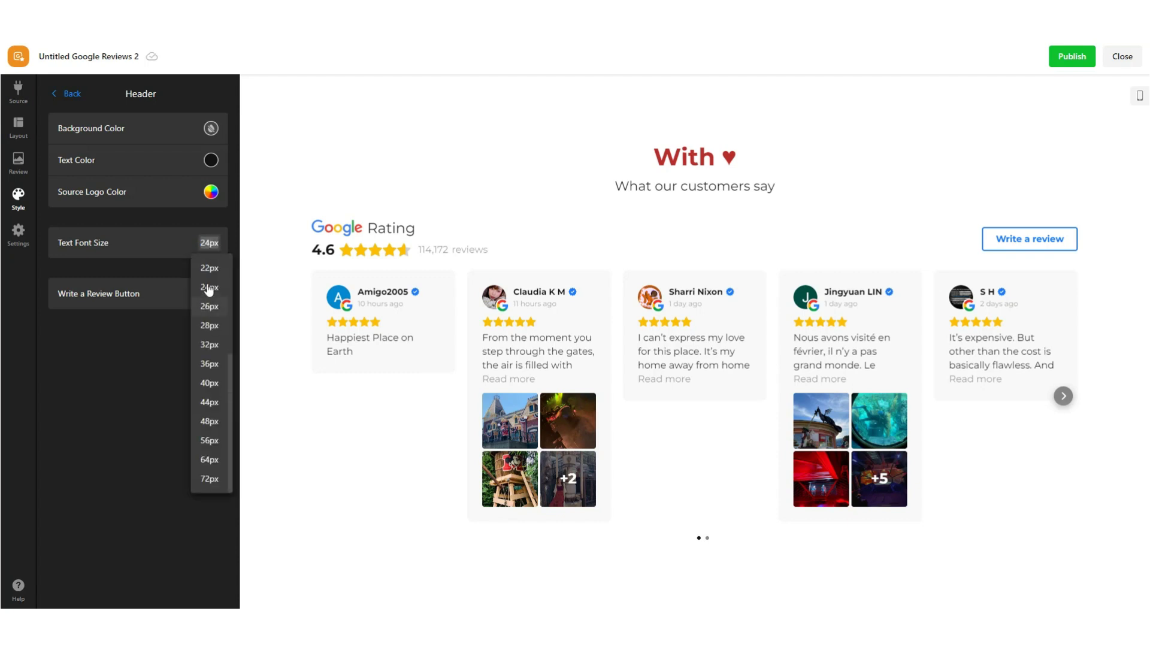
click(209, 274)
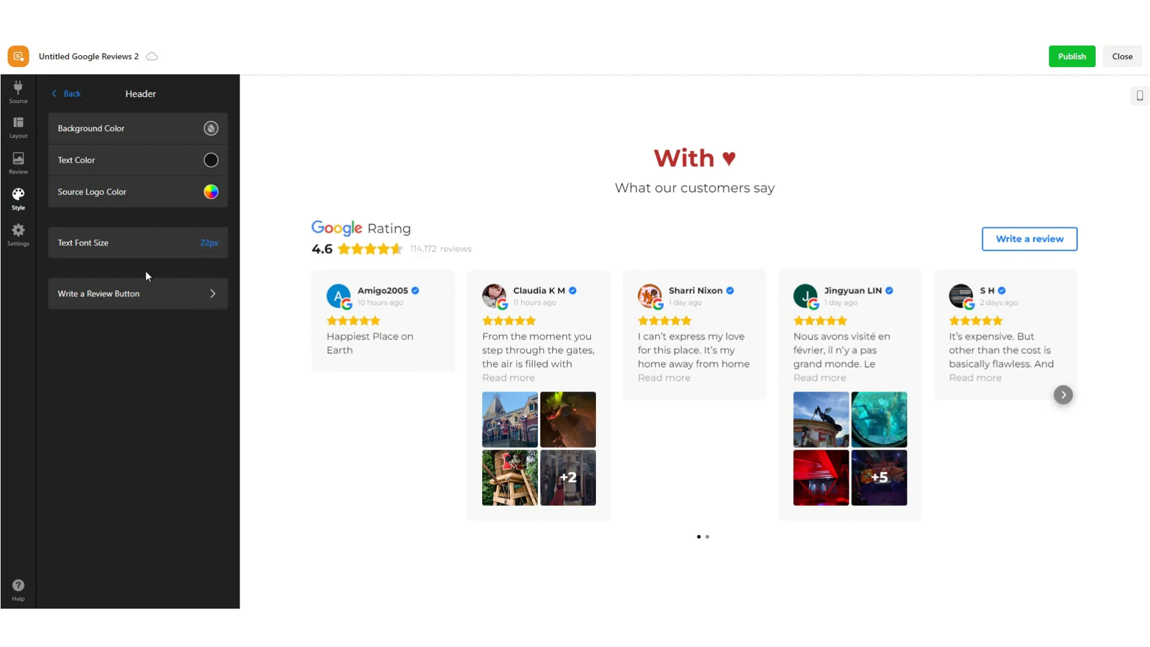
View the available star colors in the Rating style settings
click(69, 93)
click(81, 431)
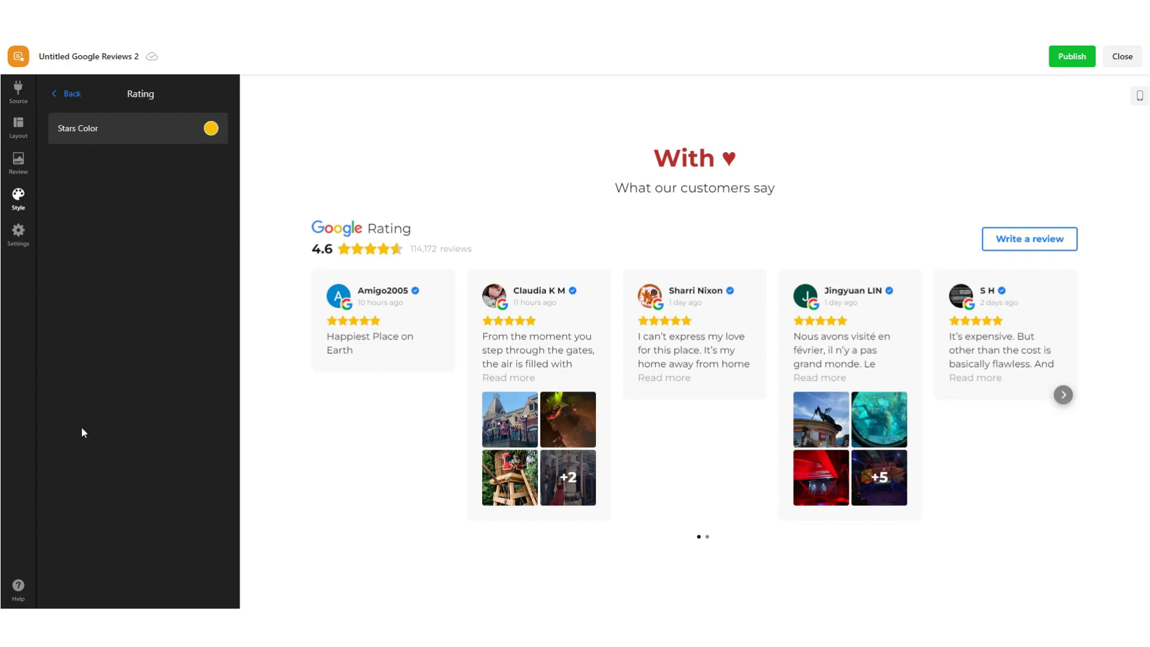
click(210, 129)
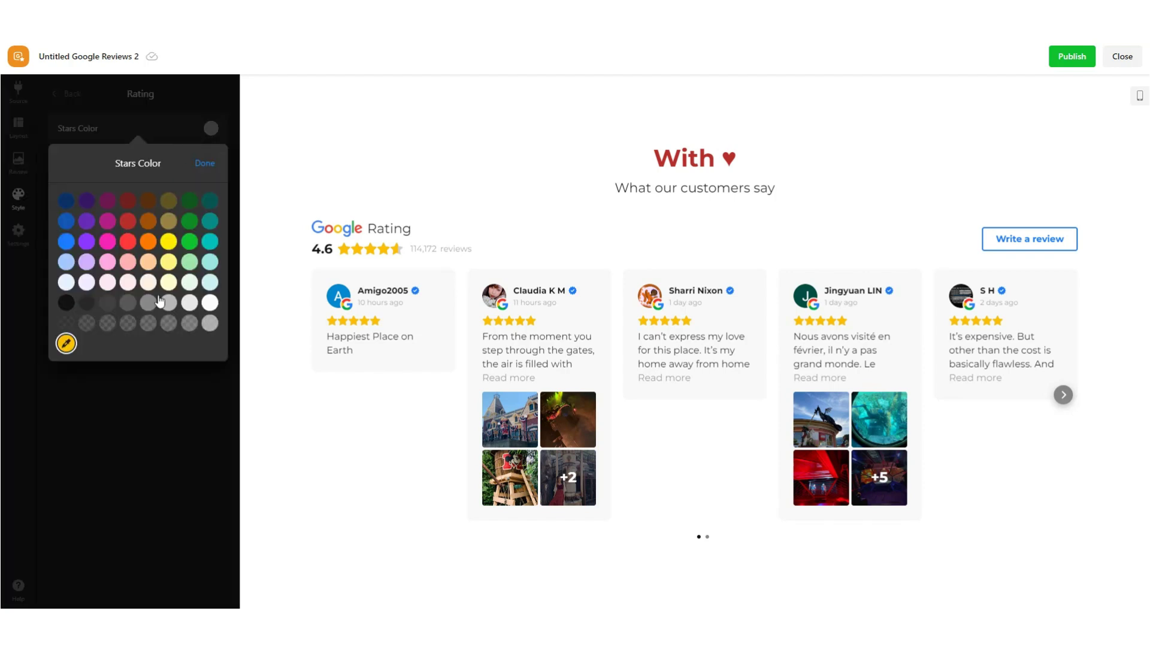
click(178, 116)
click(66, 94)
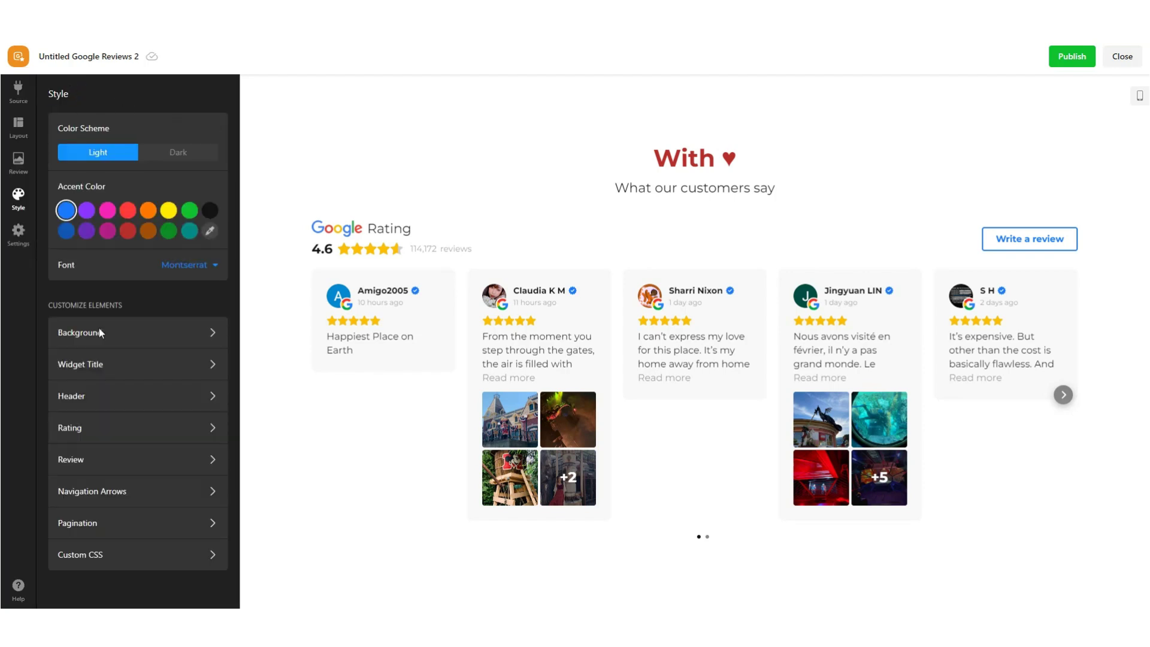
Try the Large rating size in the Review style settings, and set the rating size to Small
click(78, 459)
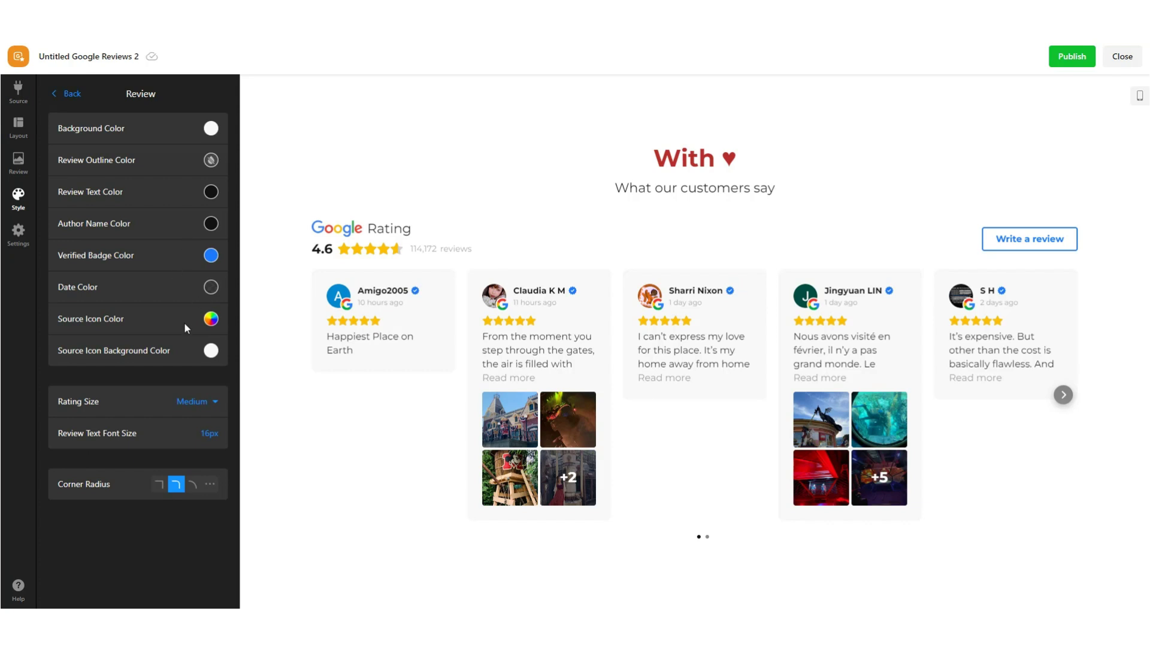
click(203, 402)
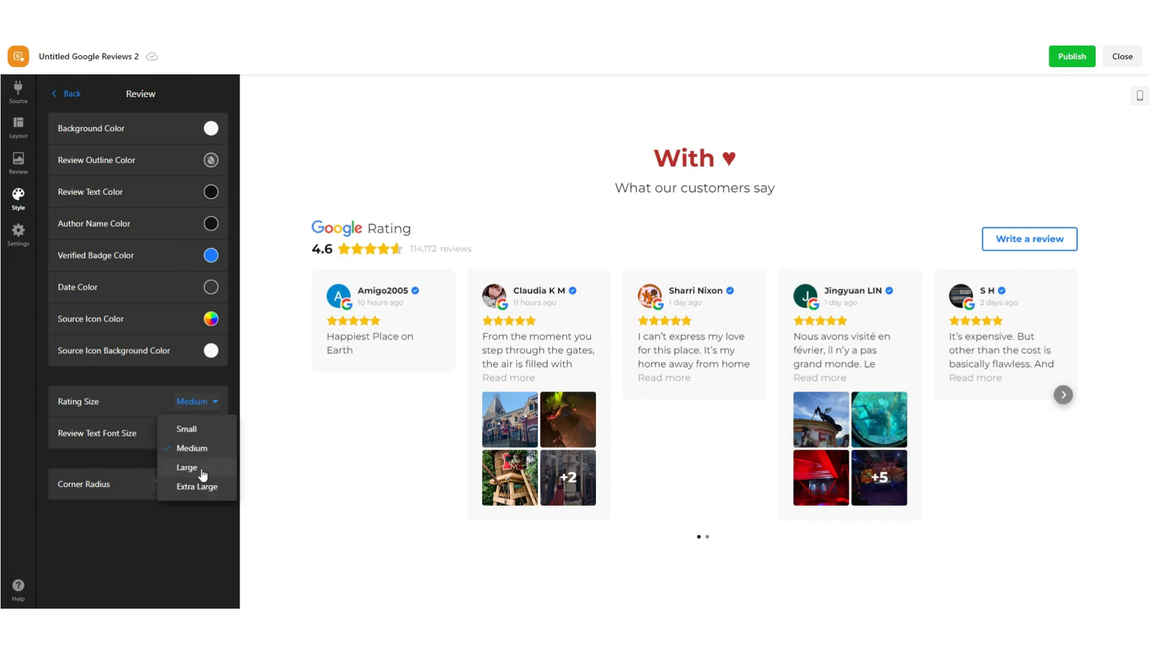
click(204, 471)
click(201, 417)
click(192, 433)
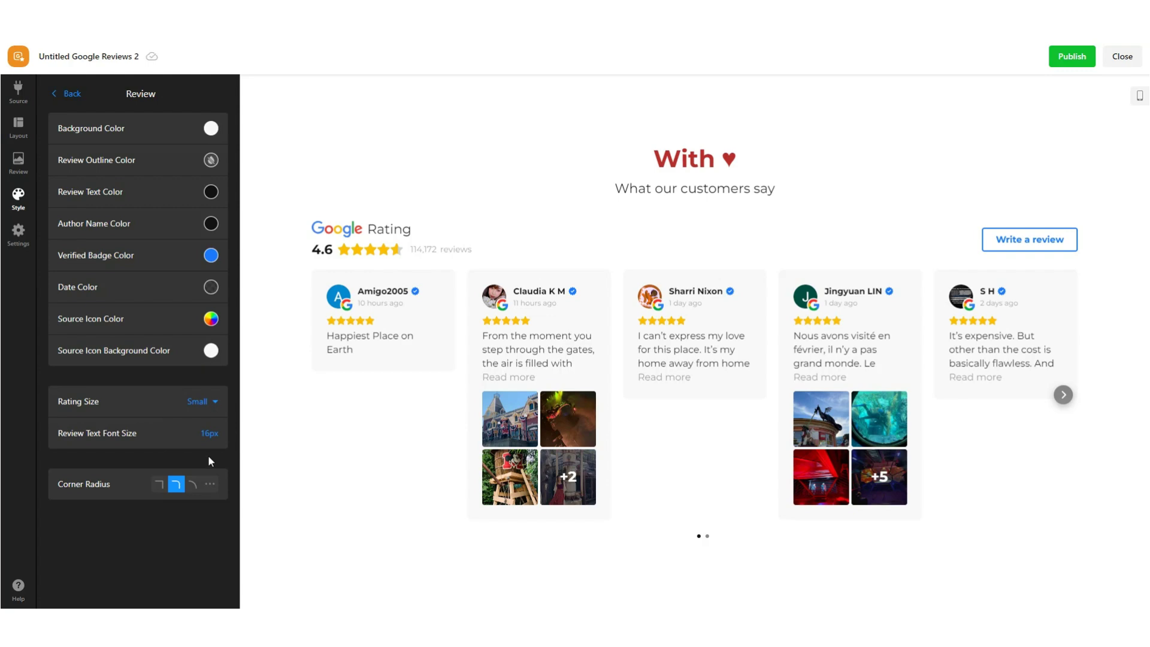
click(70, 98)
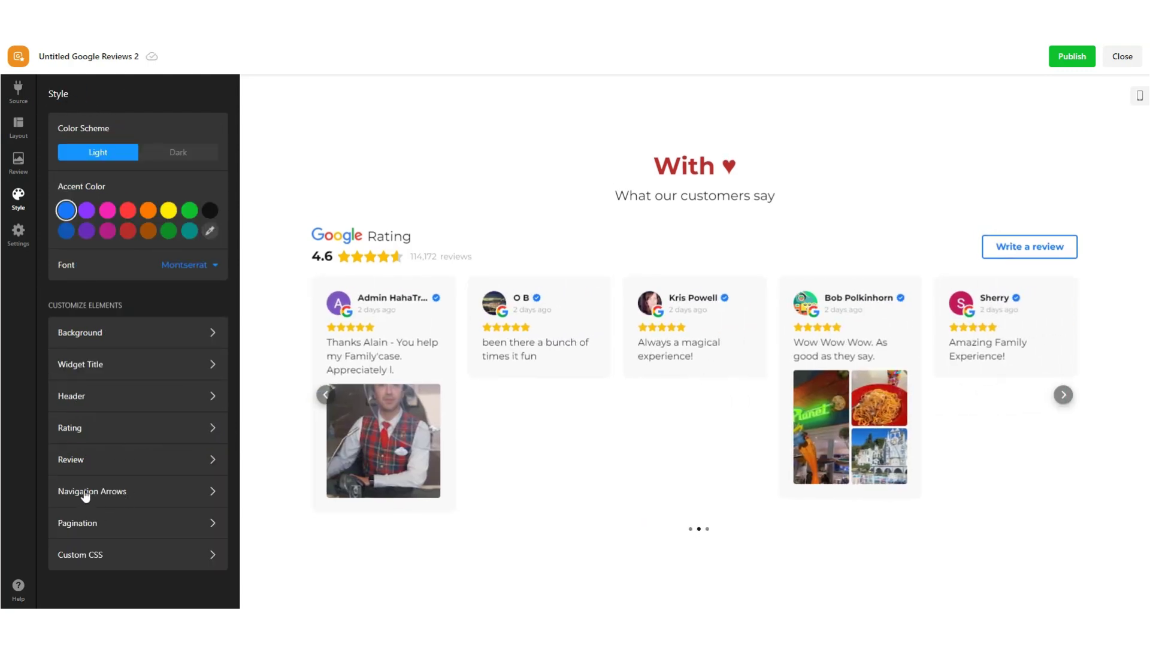
Try red and dark blue background colors for the navigation arrows, paging the carousel to preview them
click(86, 492)
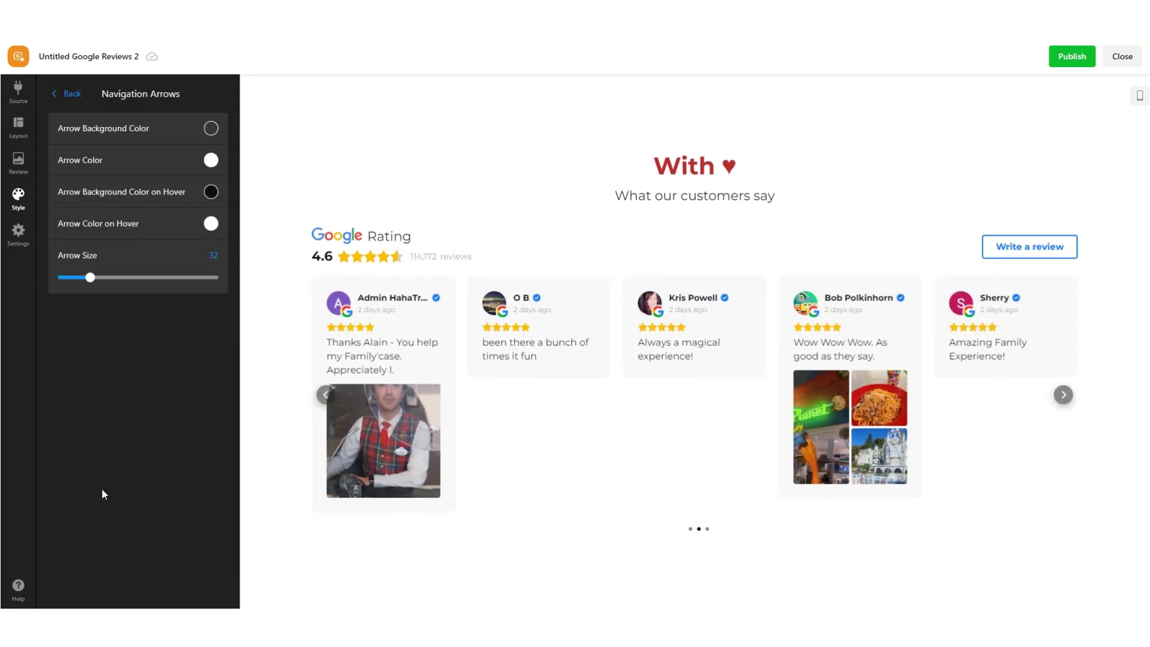
click(211, 128)
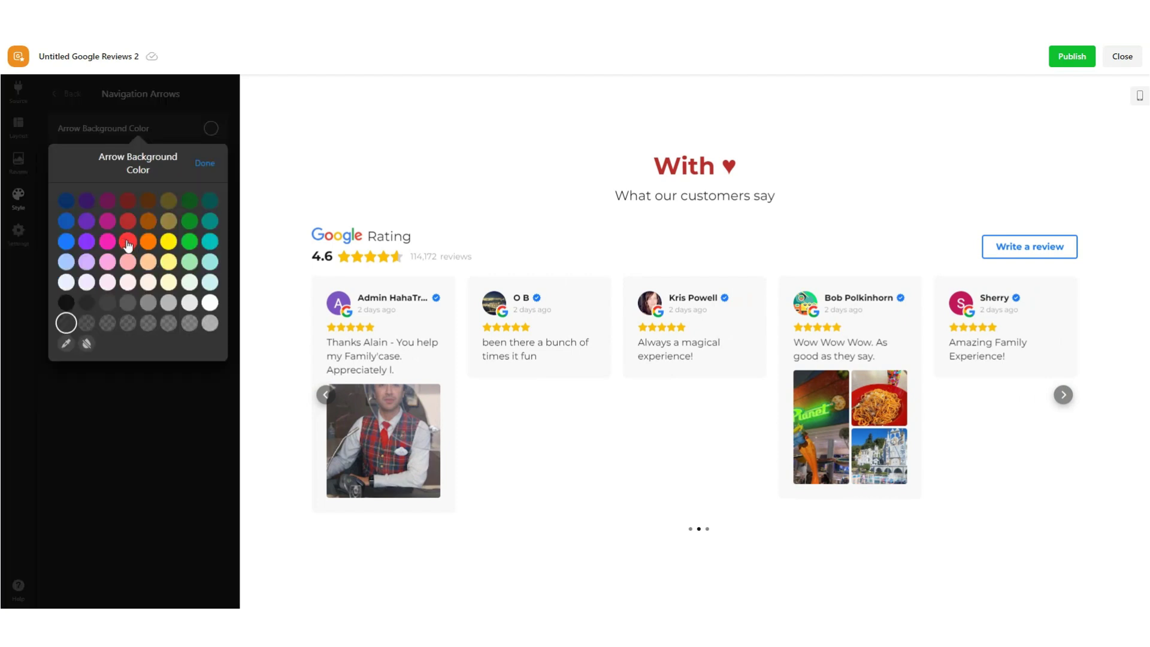
click(127, 242)
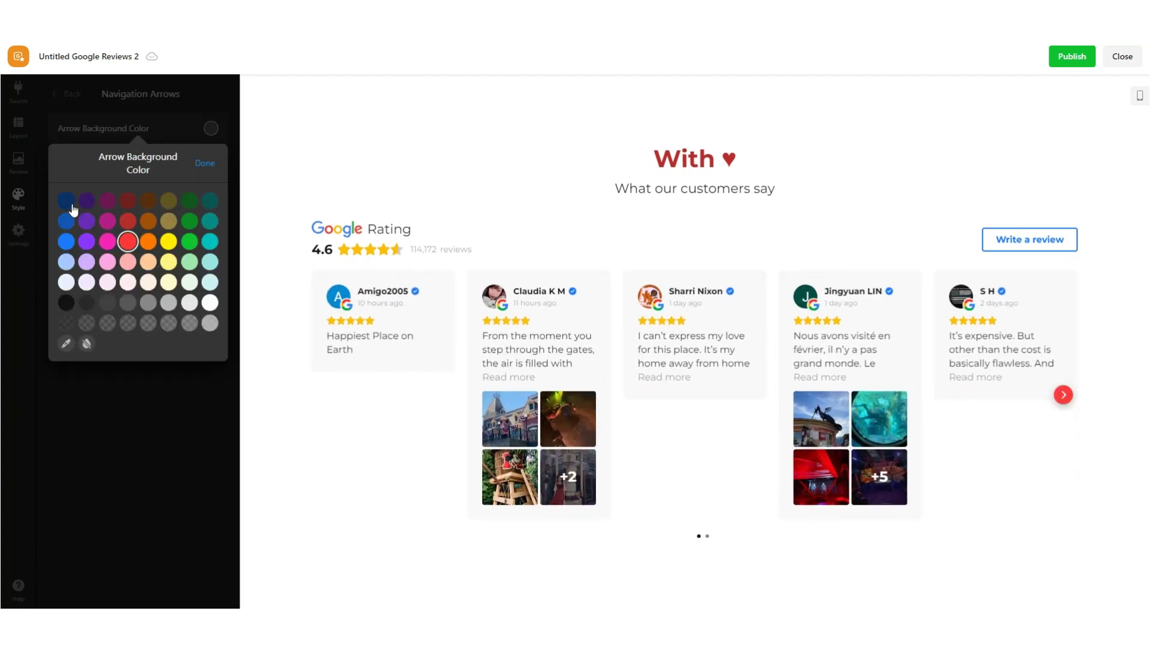
click(67, 202)
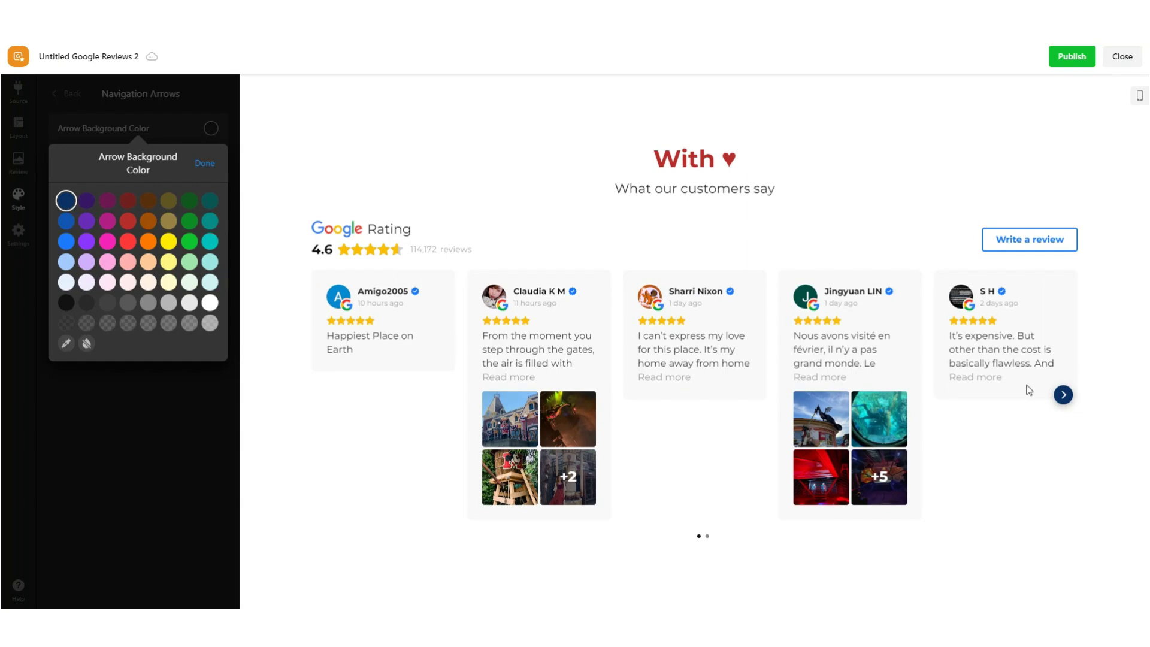
click(1065, 395)
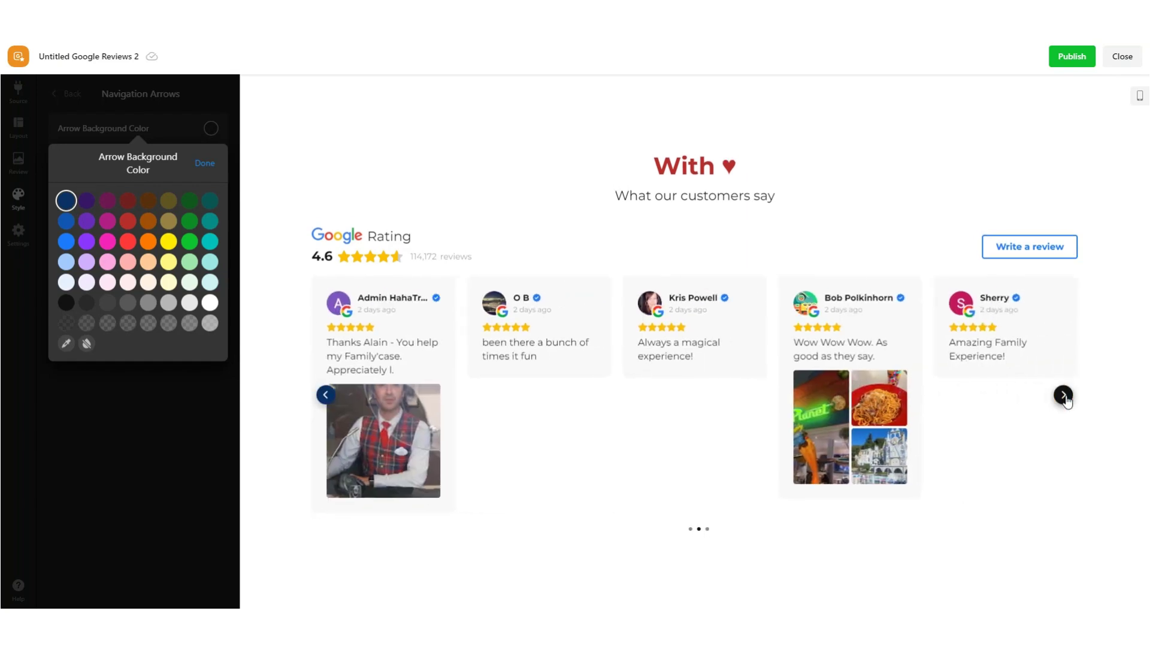
Try a black background for the navigation arrows and page through the carousel to preview it
click(67, 303)
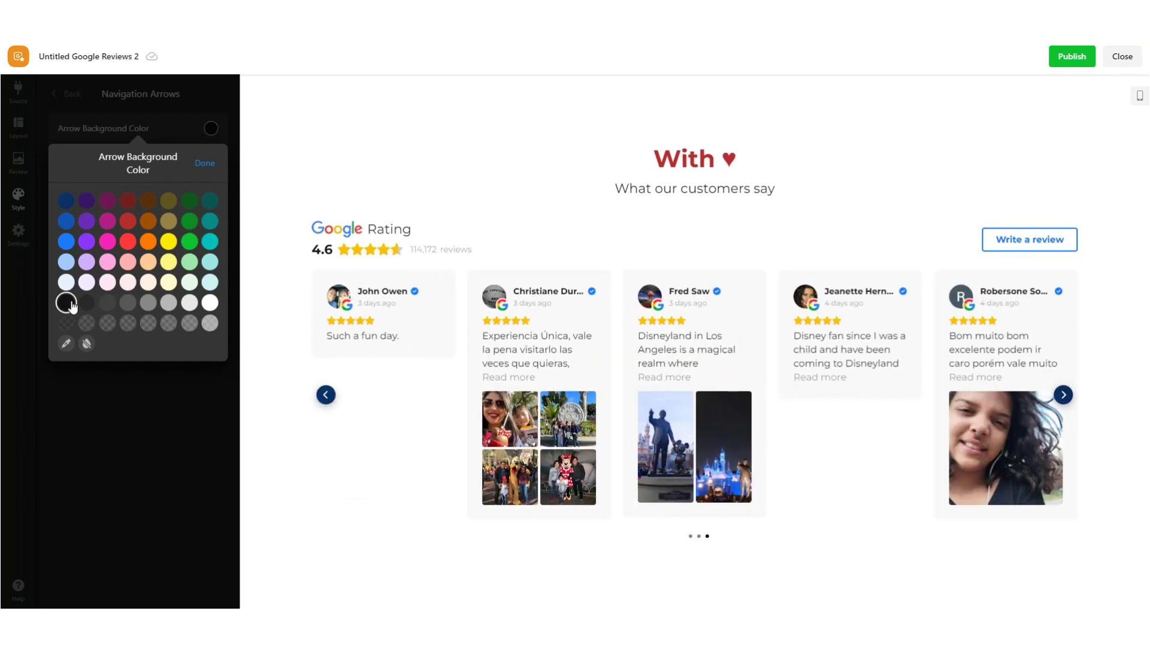
click(1065, 395)
click(1065, 396)
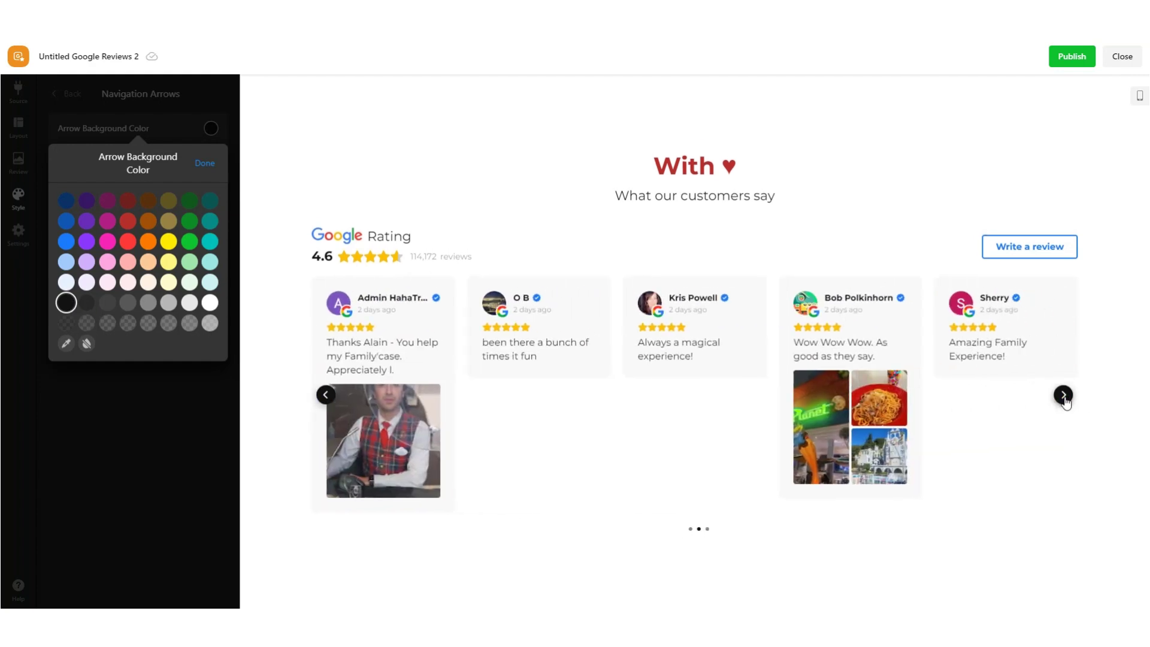
click(1065, 395)
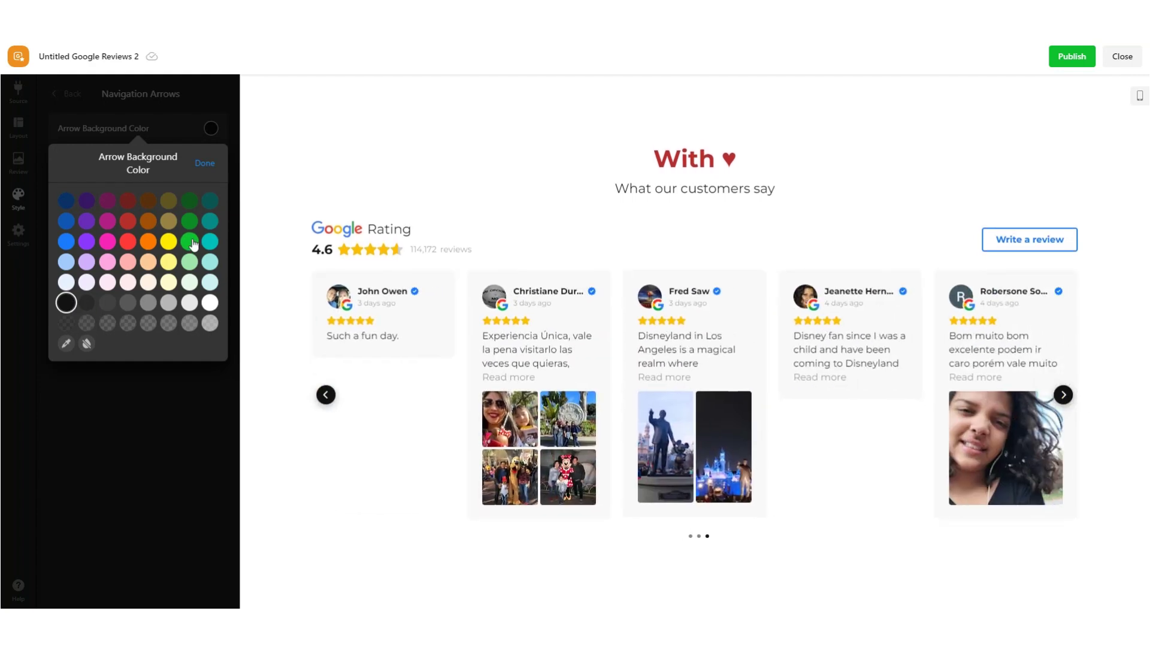
Try bright green and dark blue arrow backgrounds, paging through the review carousel to preview them
click(190, 241)
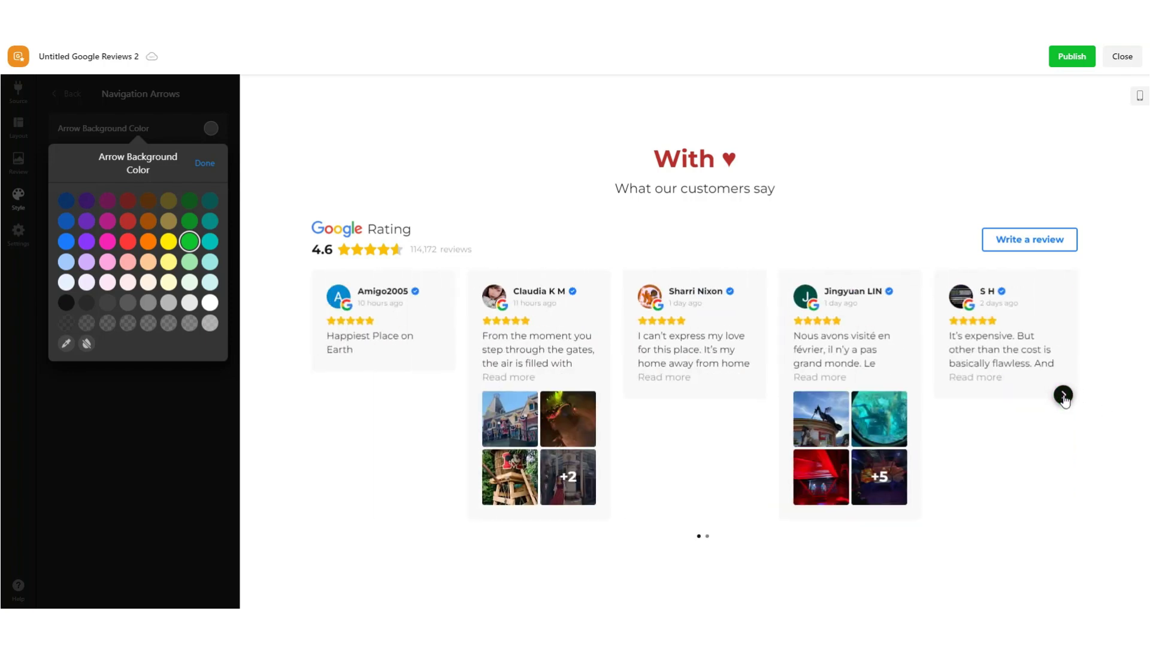
click(1064, 395)
click(1063, 396)
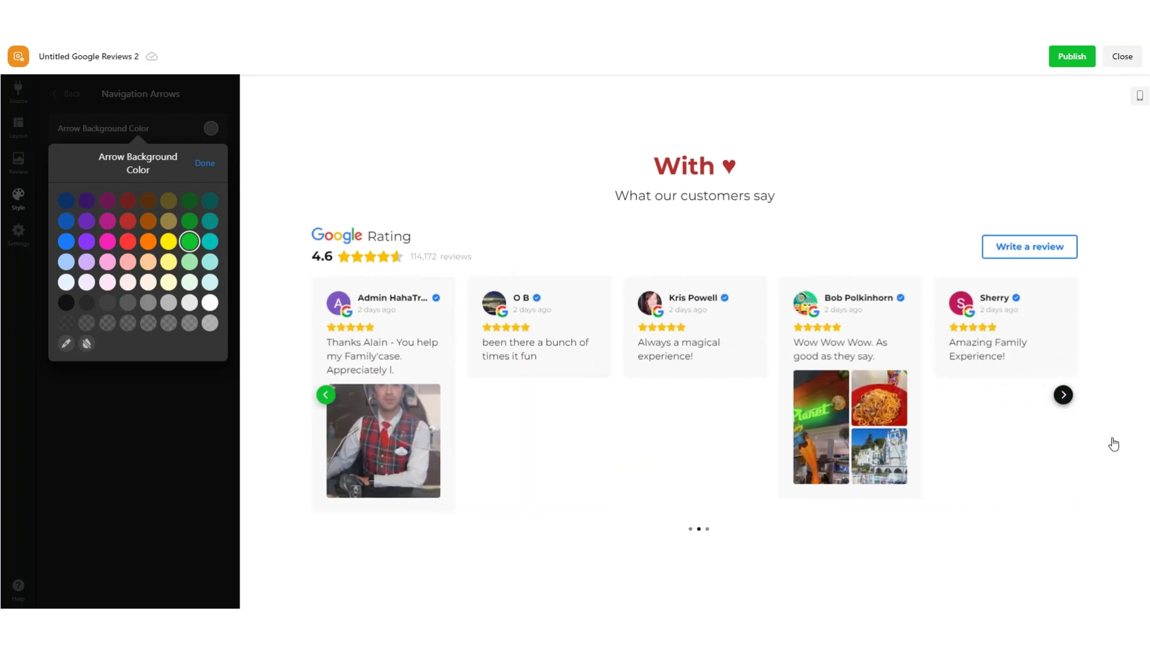
click(1064, 396)
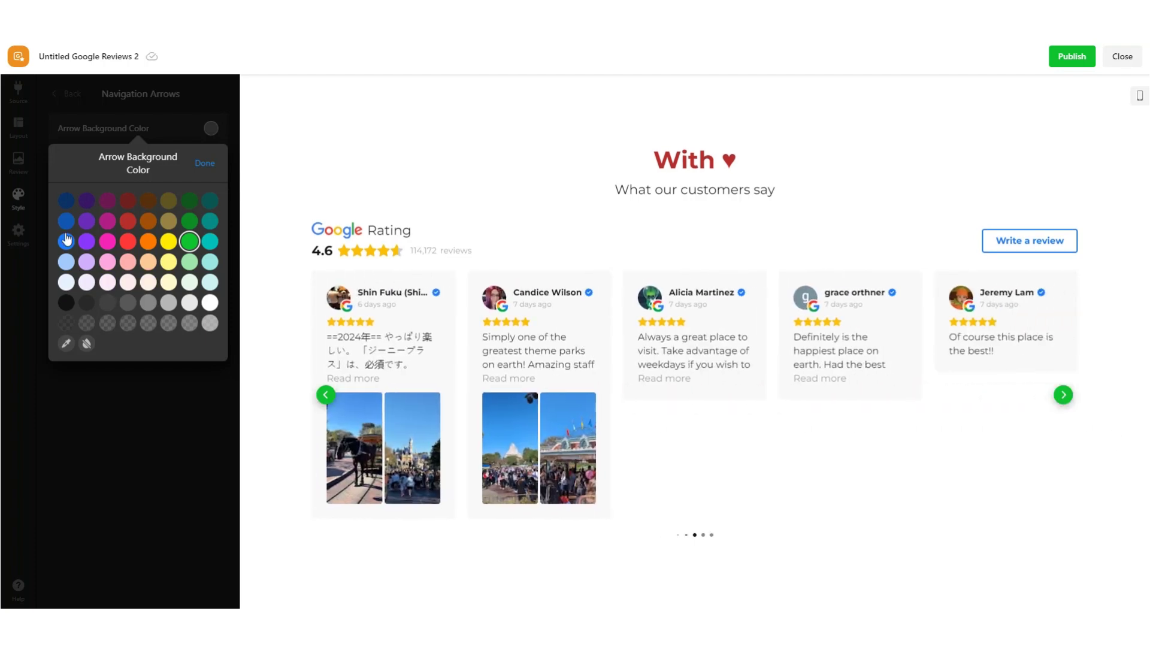
click(66, 202)
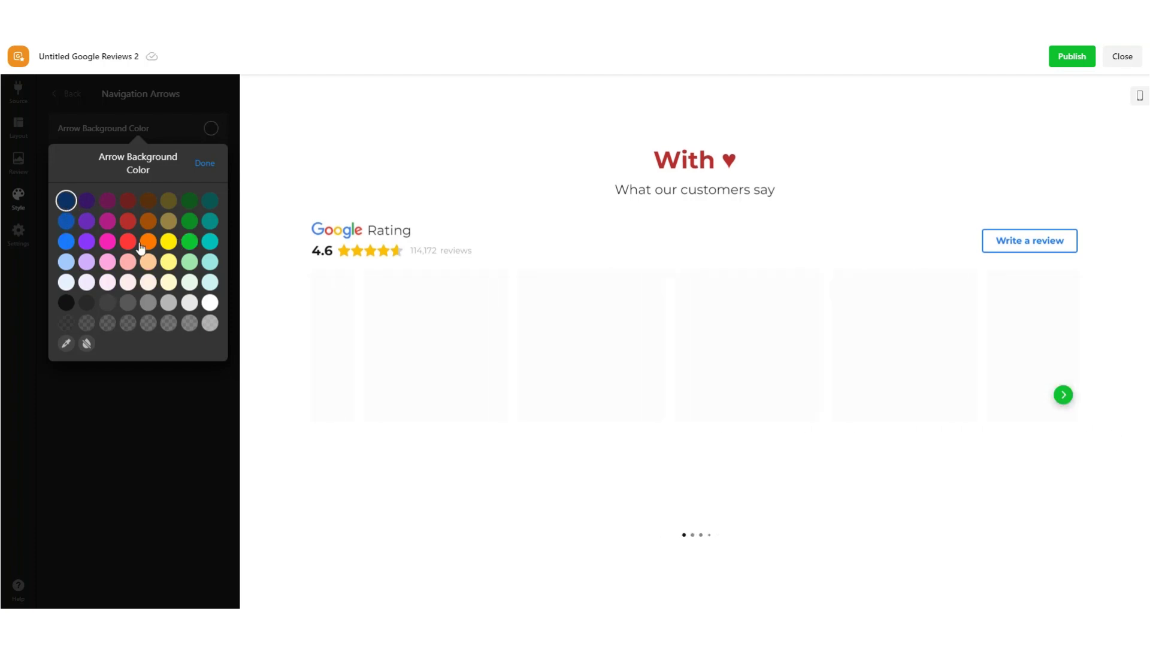
click(1067, 402)
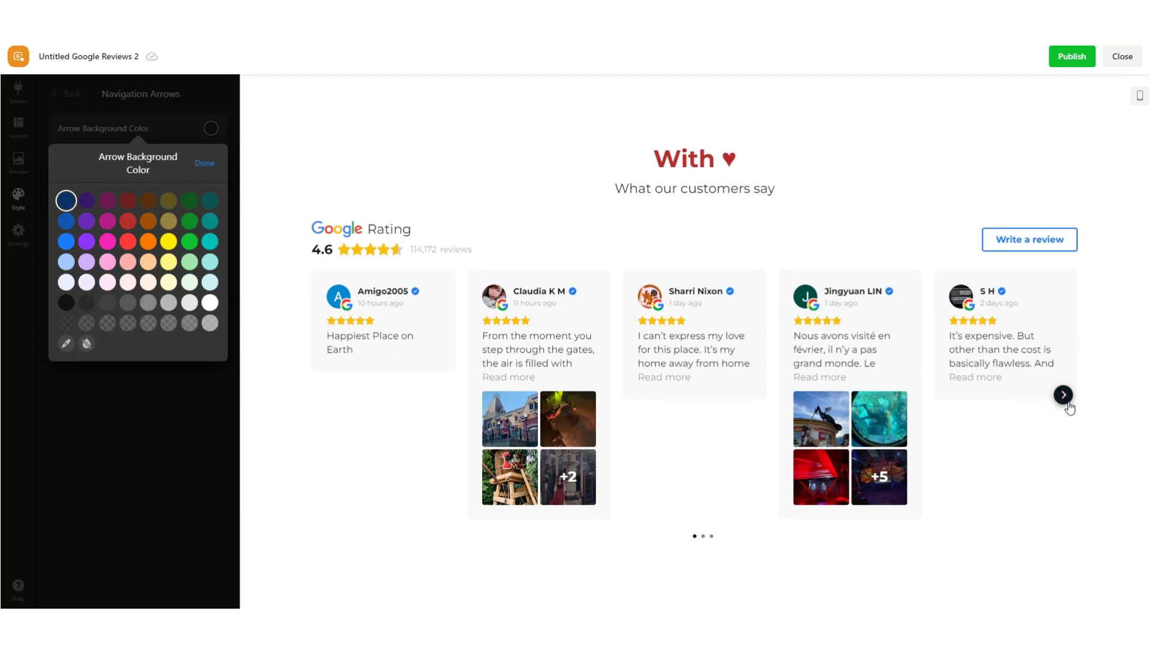
Try near-black and semi-transparent dark arrow backgrounds, and settle on solid dark gray
click(89, 300)
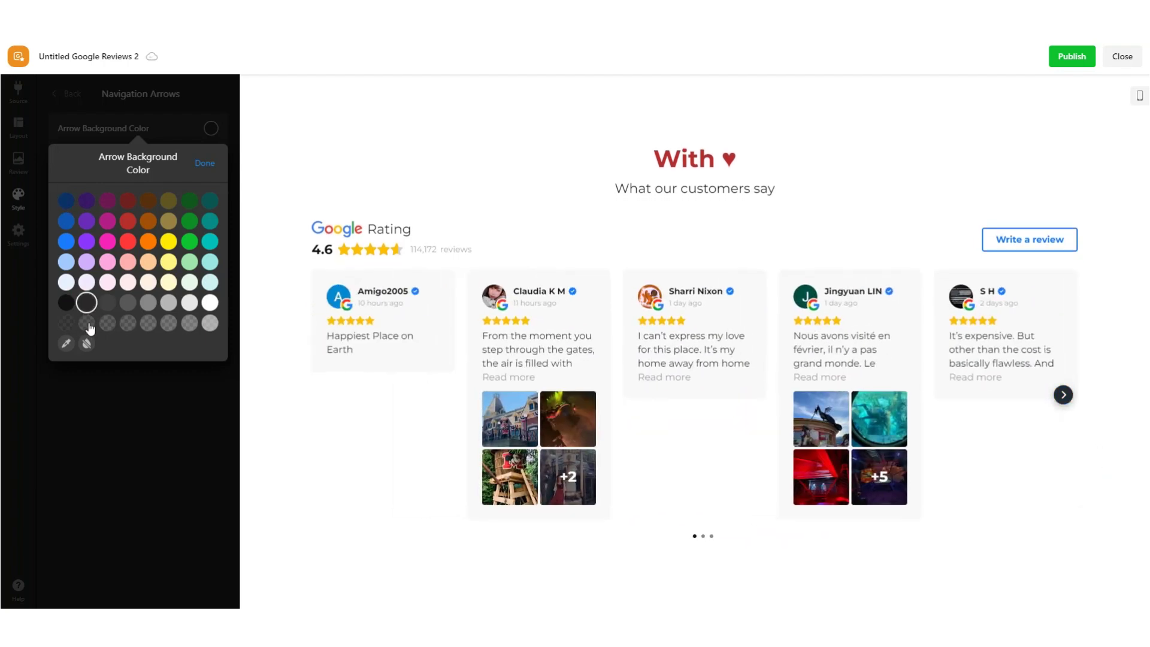
click(89, 324)
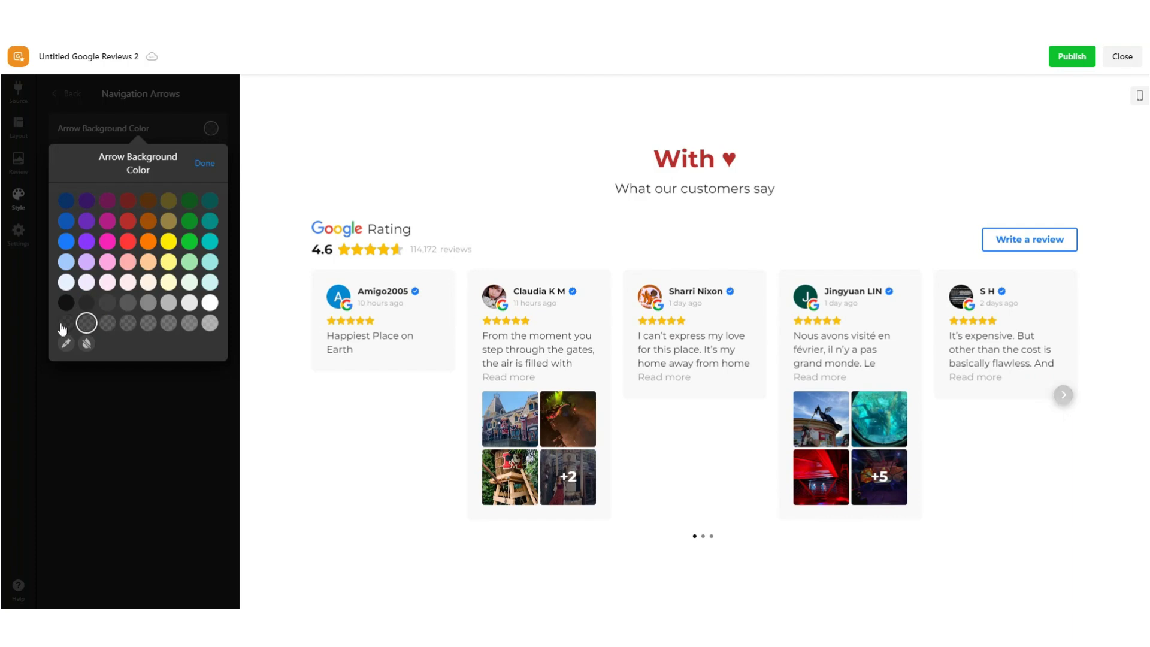
click(107, 303)
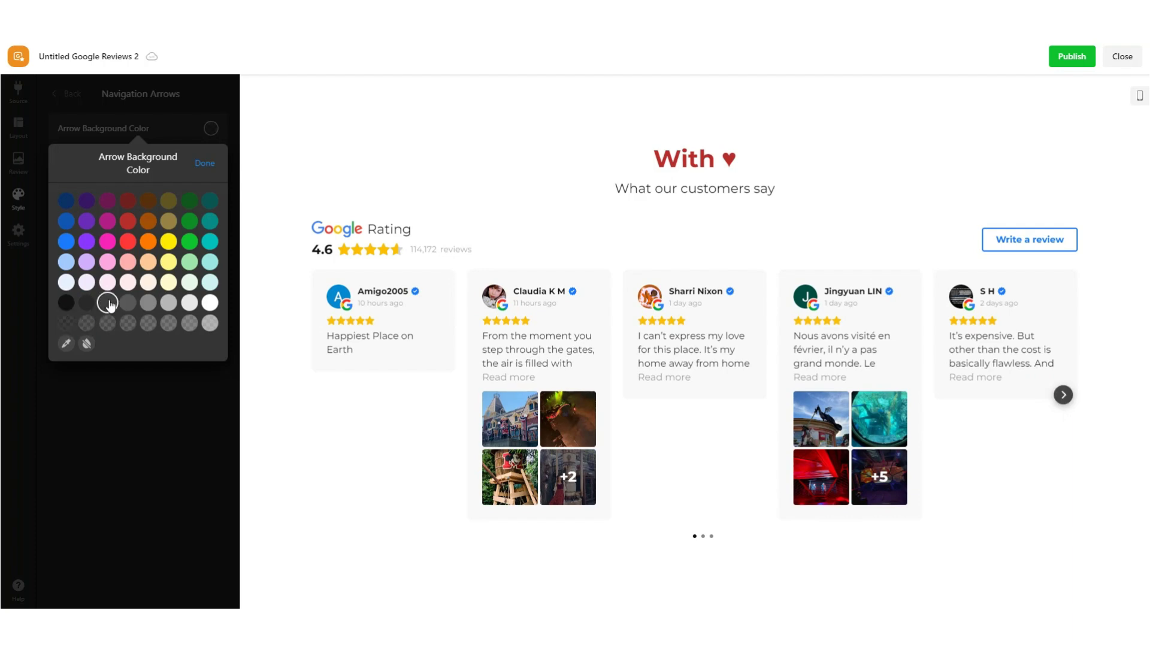
click(204, 163)
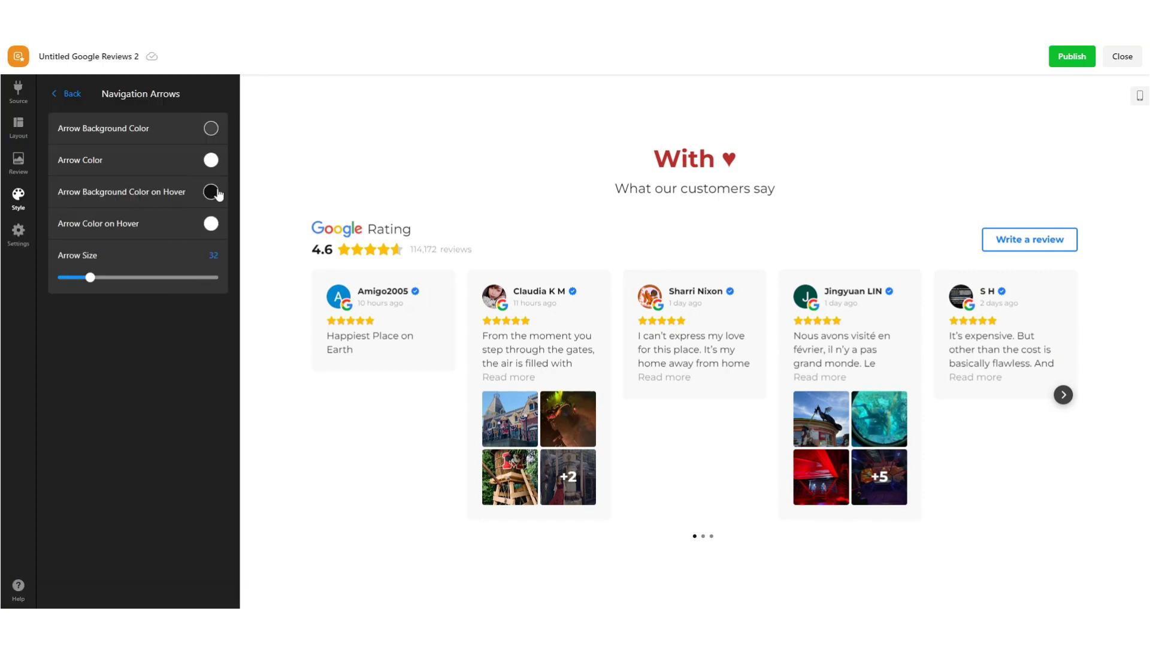
mouse_move(91, 276)
mouse_down()
mouse_move(154, 277)
mouse_move(73, 281)
mouse_move(88, 283)
mouse_up()
Look over the Pagination and Custom CSS style options of the widget
click(67, 94)
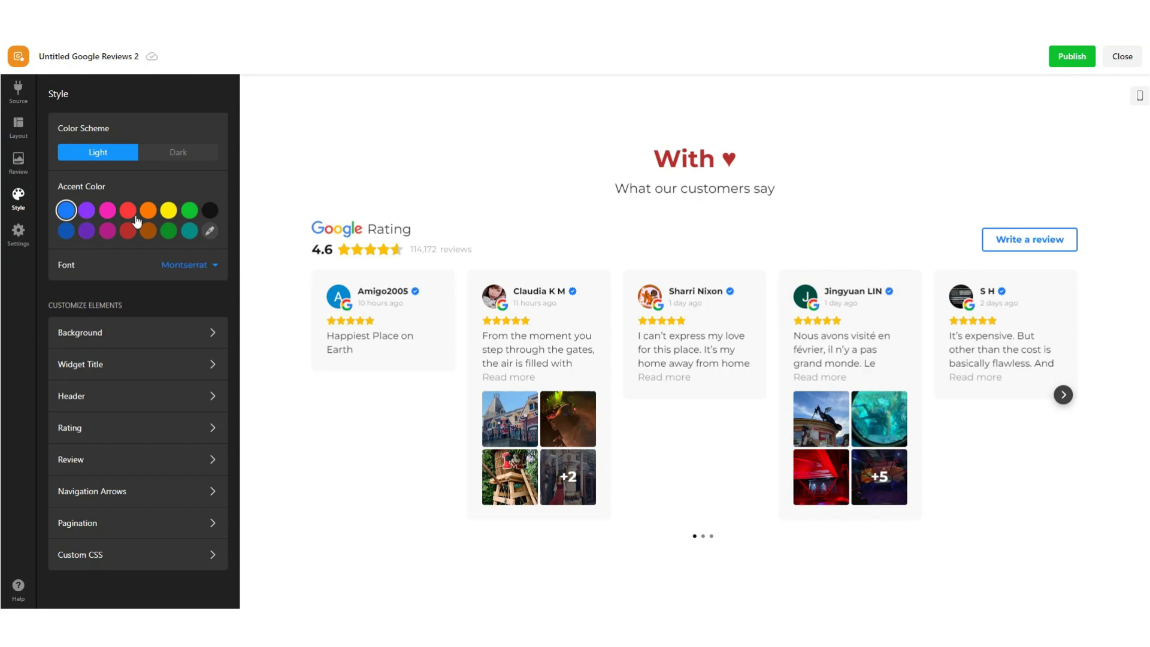
click(87, 526)
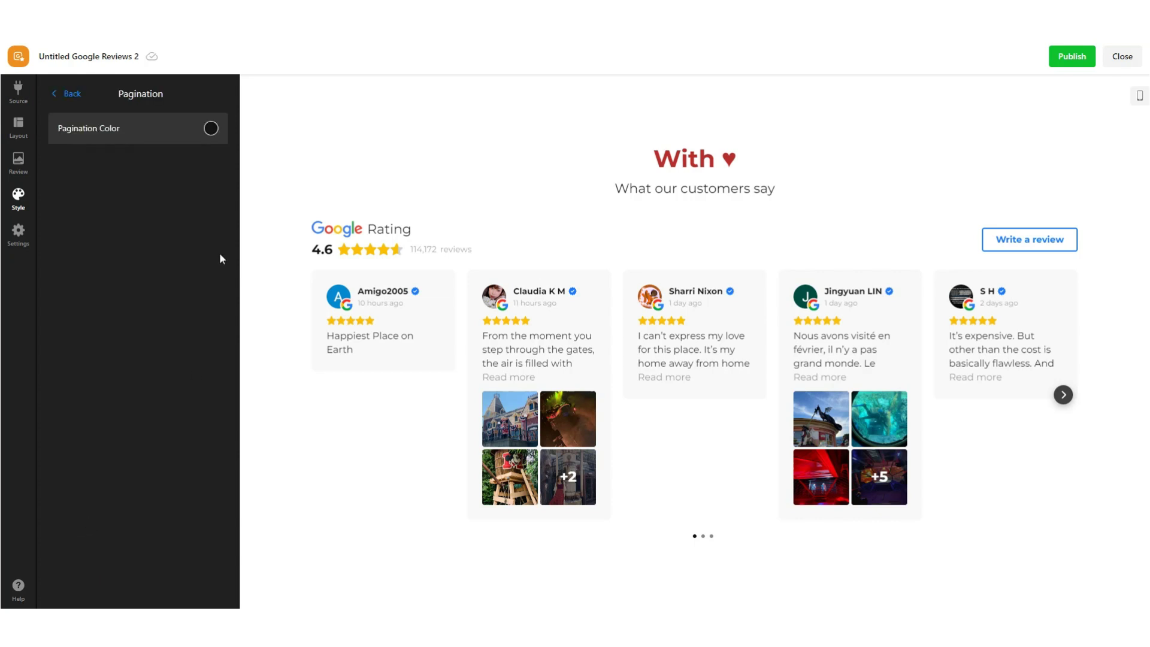
click(75, 98)
click(94, 554)
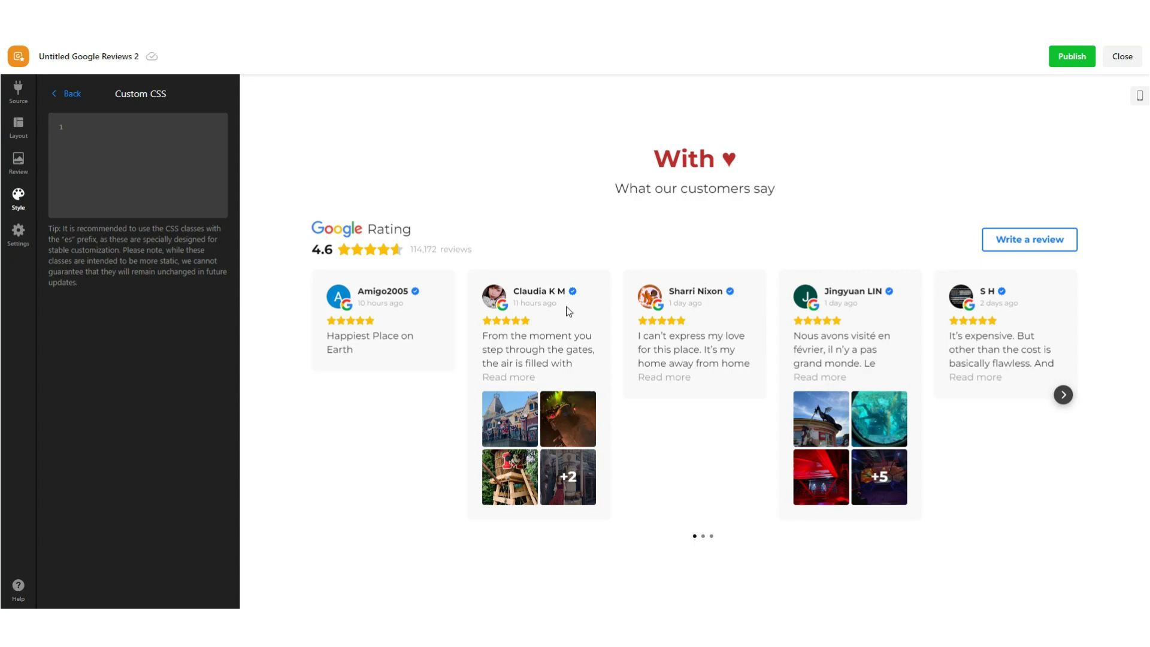
click(78, 105)
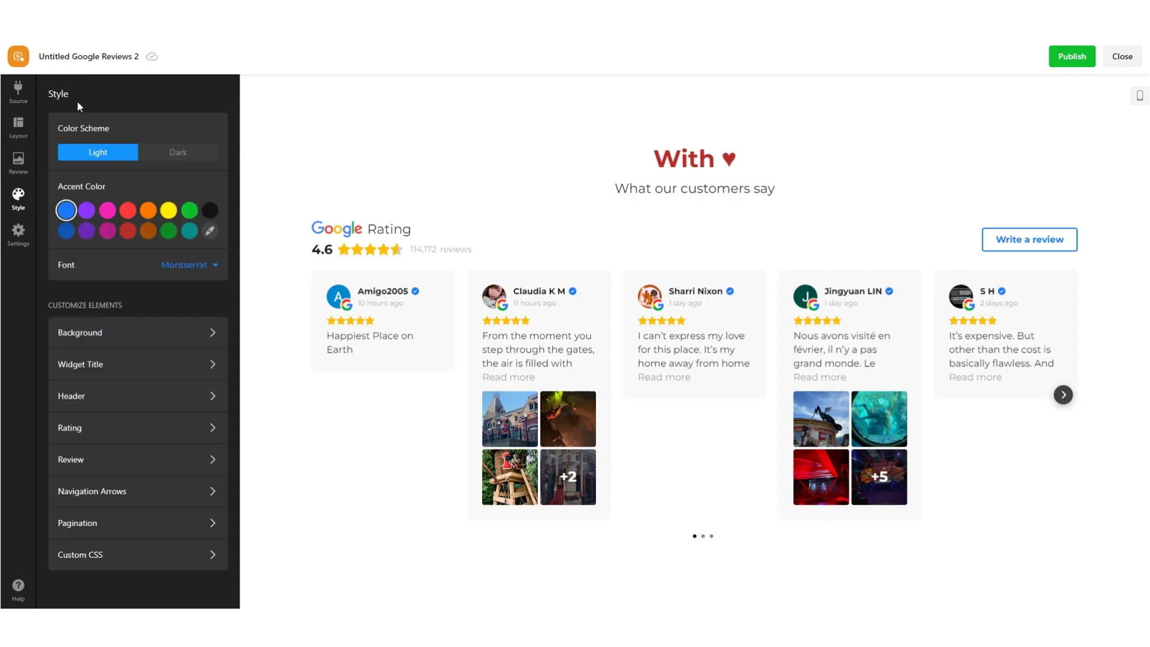
Try Danish and German as the widget's language in the general settings
click(26, 237)
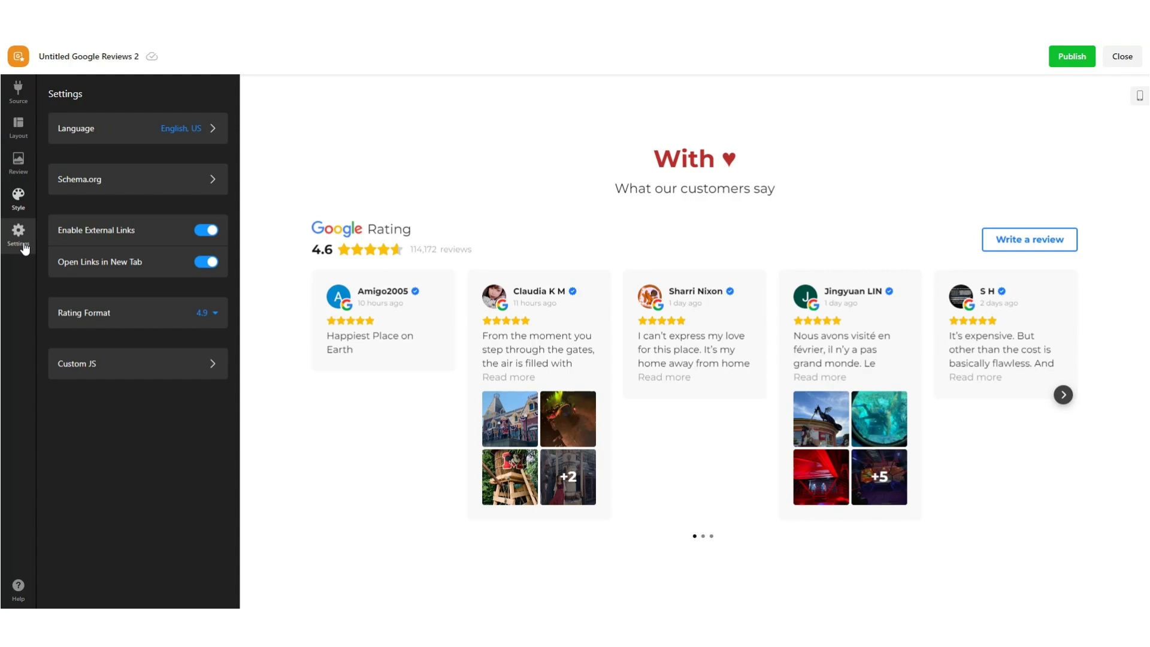
click(184, 133)
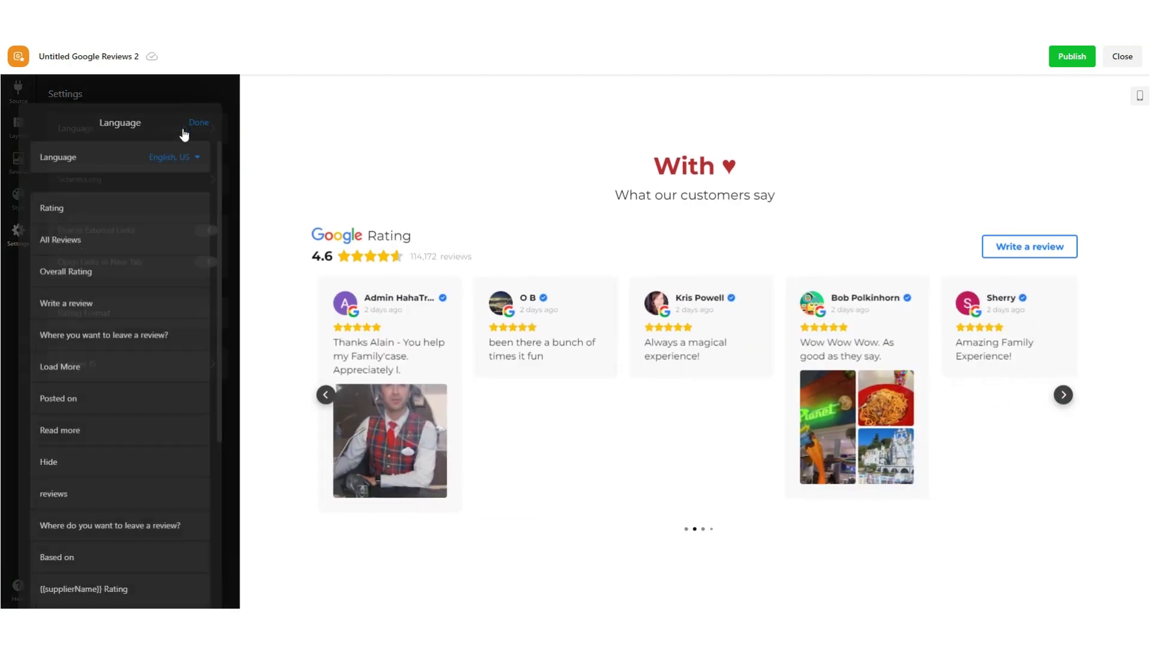
click(190, 151)
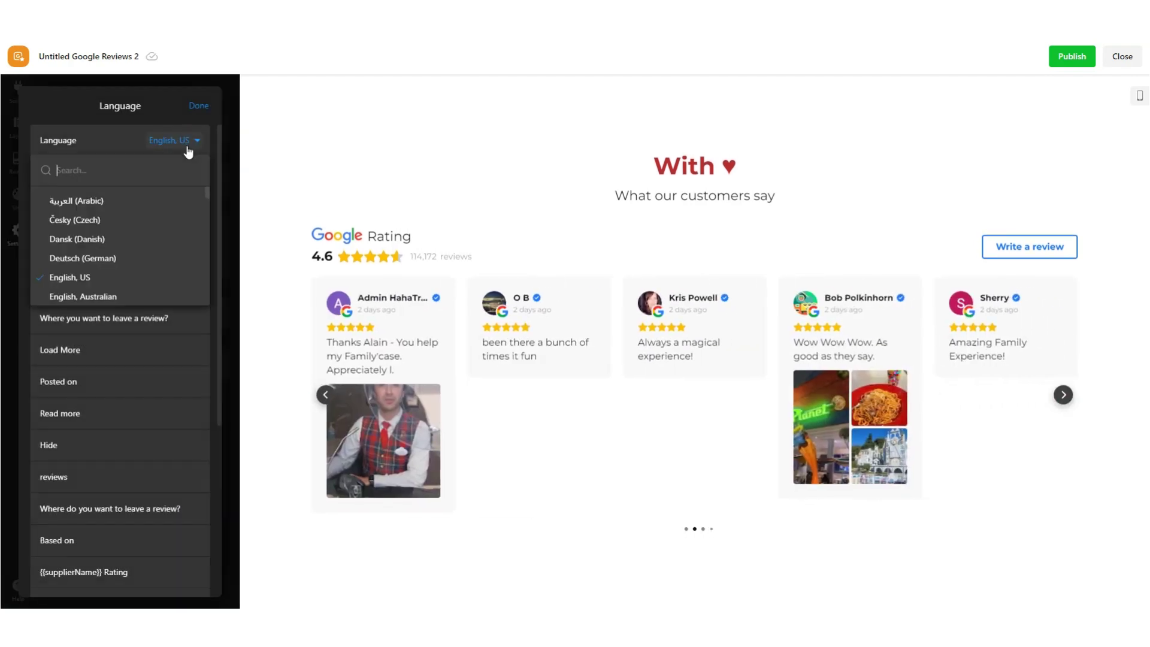
click(103, 241)
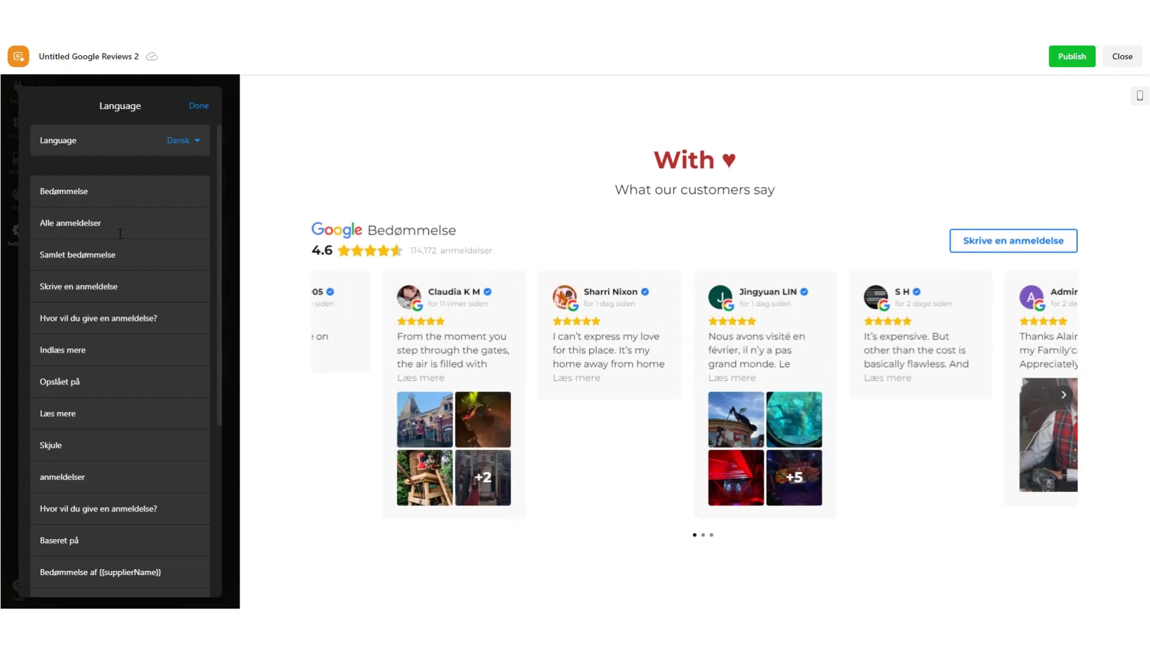
click(177, 144)
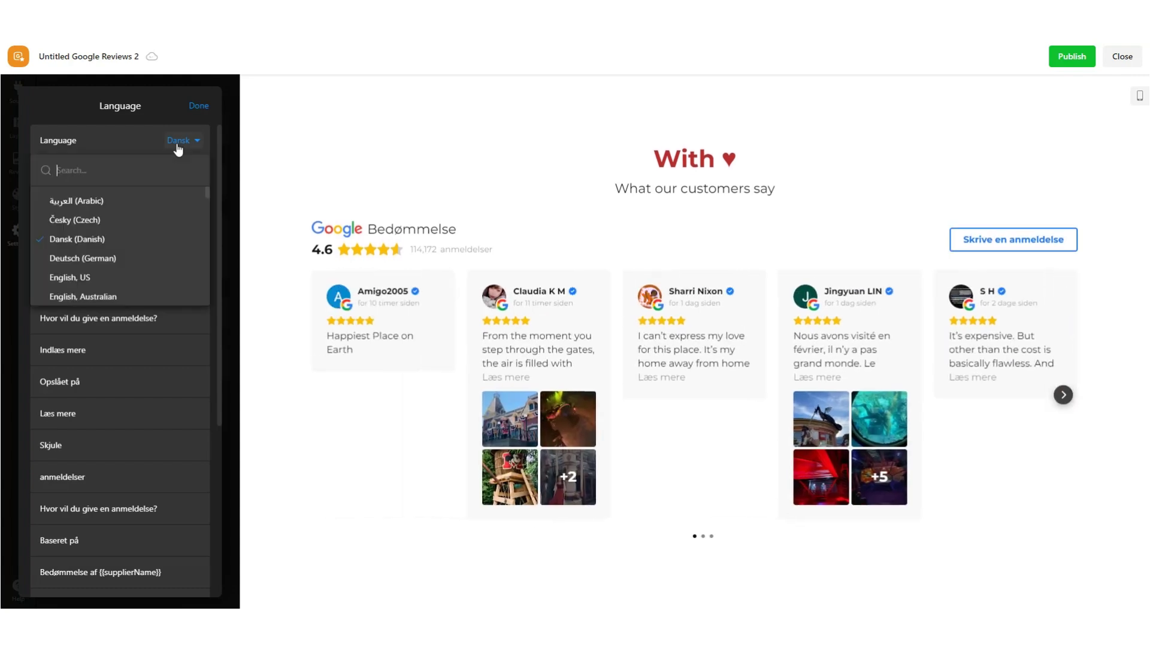
click(119, 258)
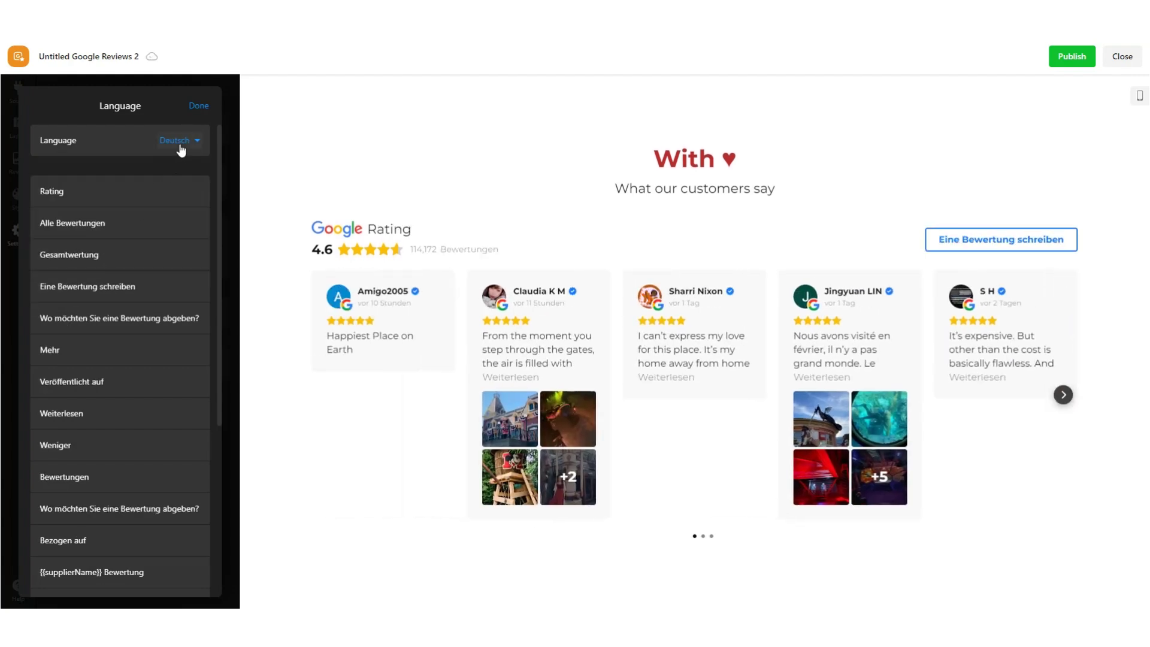
Try Polish and Portuguese as the widget's language, checking which other languages are offered
click(181, 150)
scroll(155, 276, down, 2)
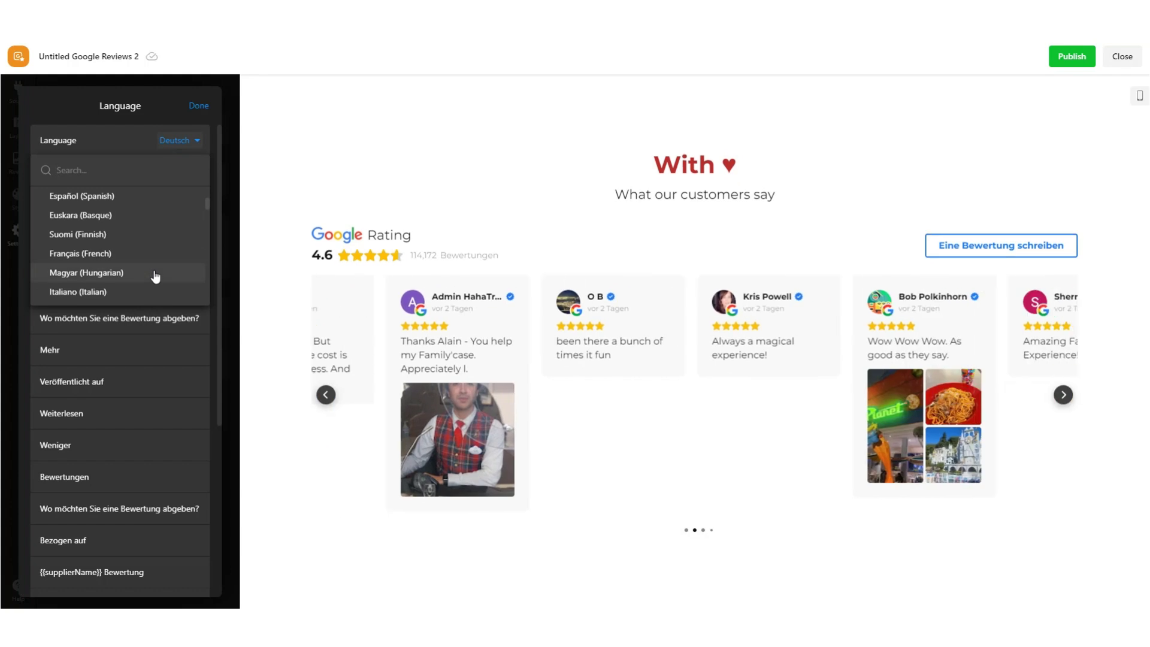
scroll(141, 279, down, 2)
scroll(128, 280, down, 2)
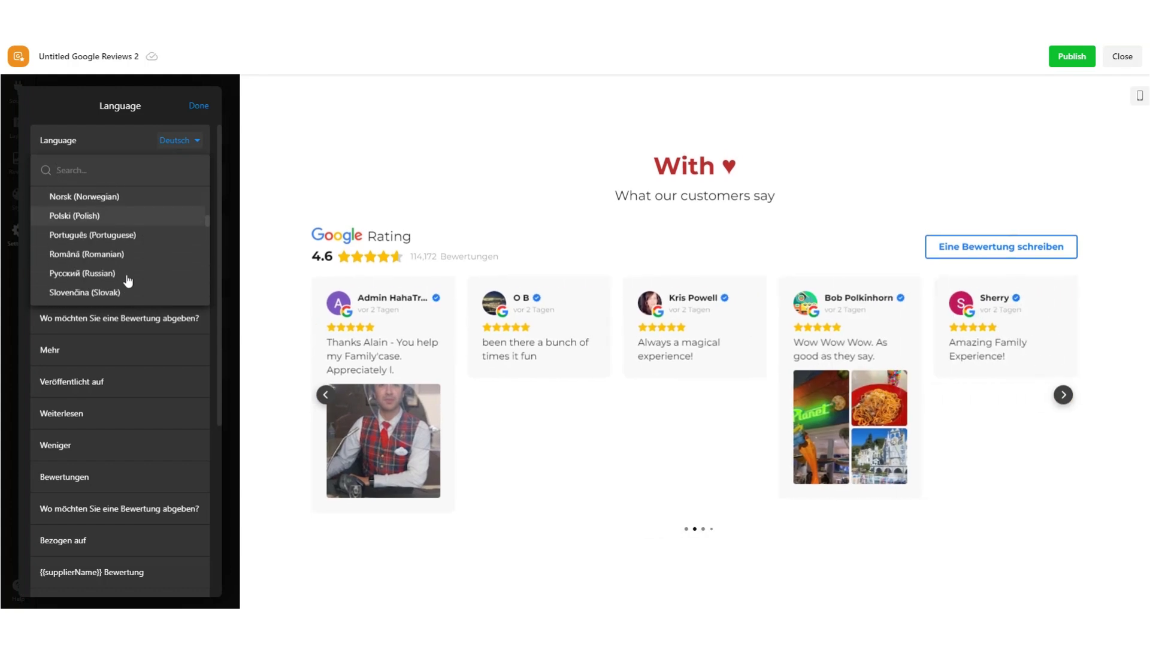
click(95, 208)
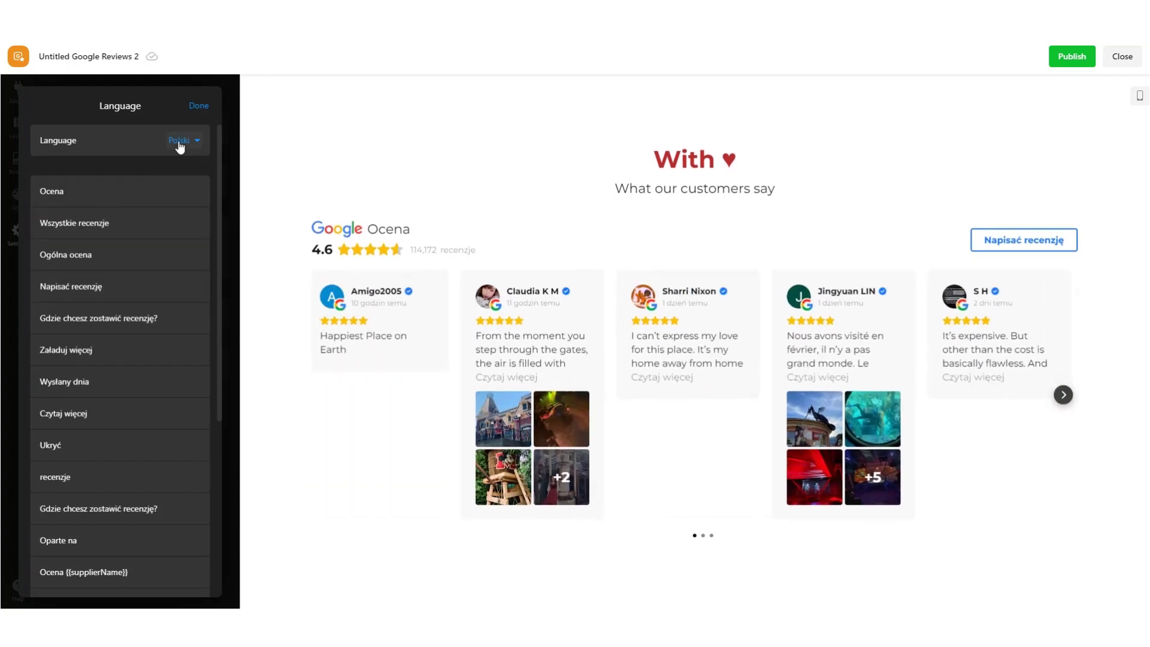
click(180, 142)
scroll(134, 259, down, 3)
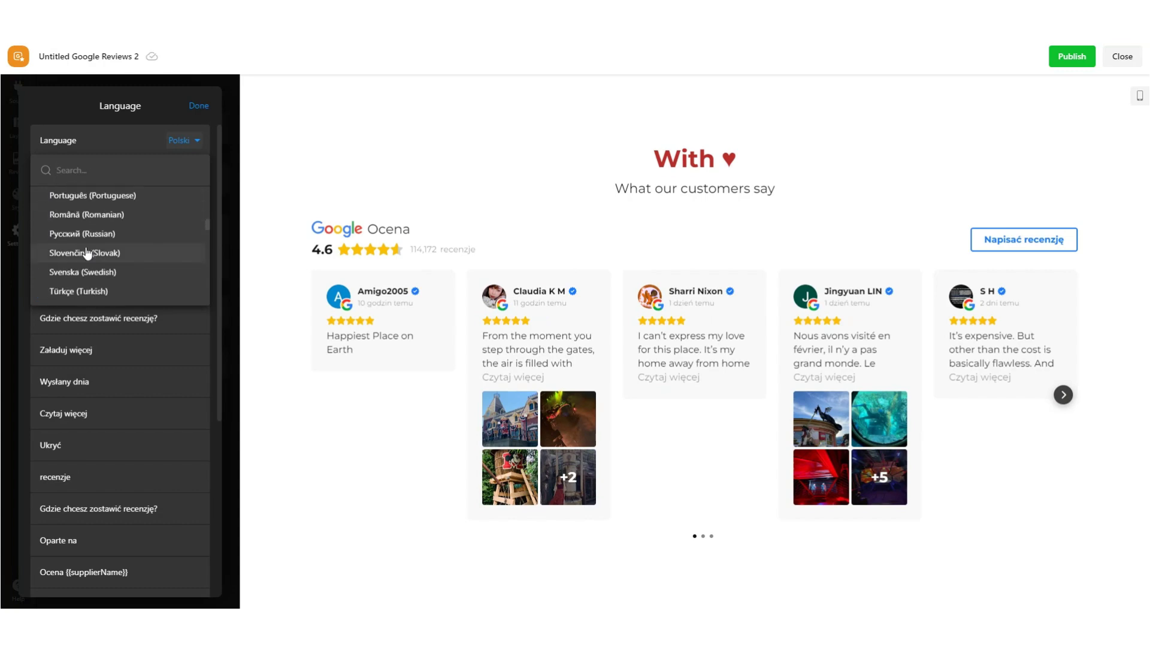
scroll(83, 294, down, 2)
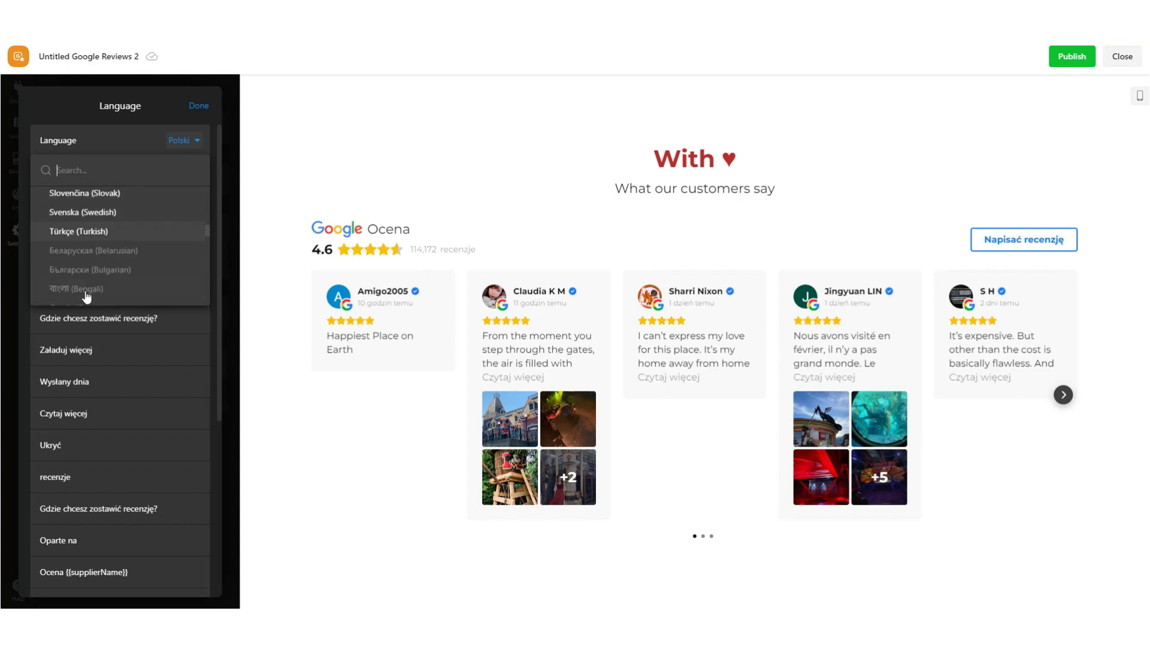
scroll(89, 291, up, 5)
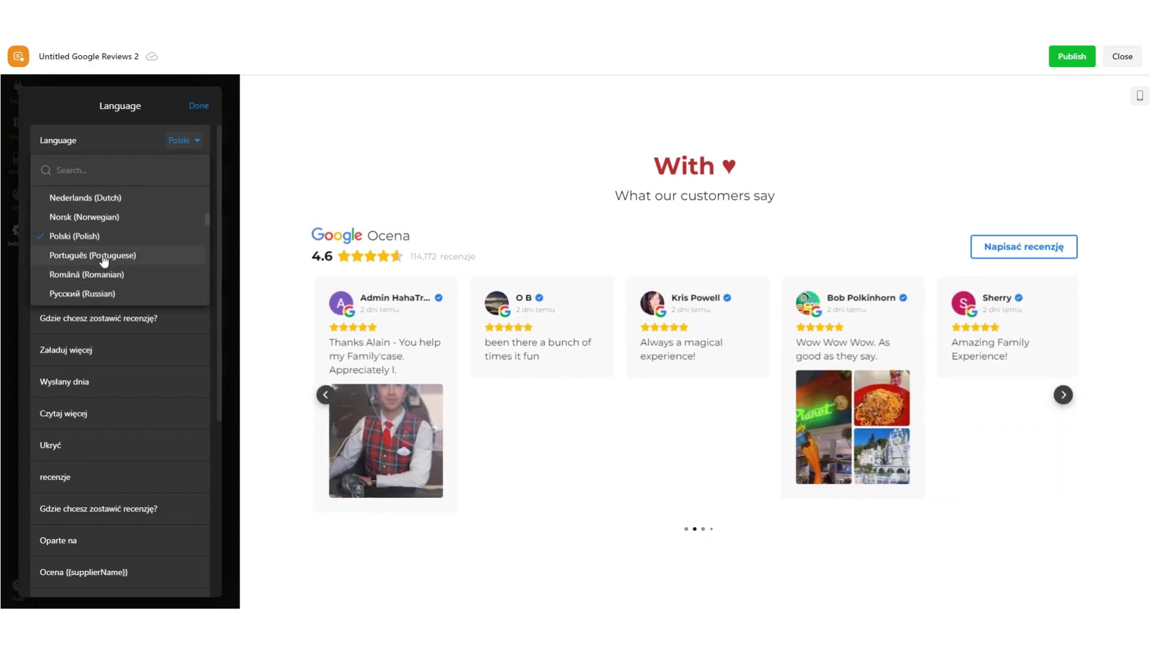
click(95, 256)
Try Arabic as the widget's language, and return it to English, US
click(169, 152)
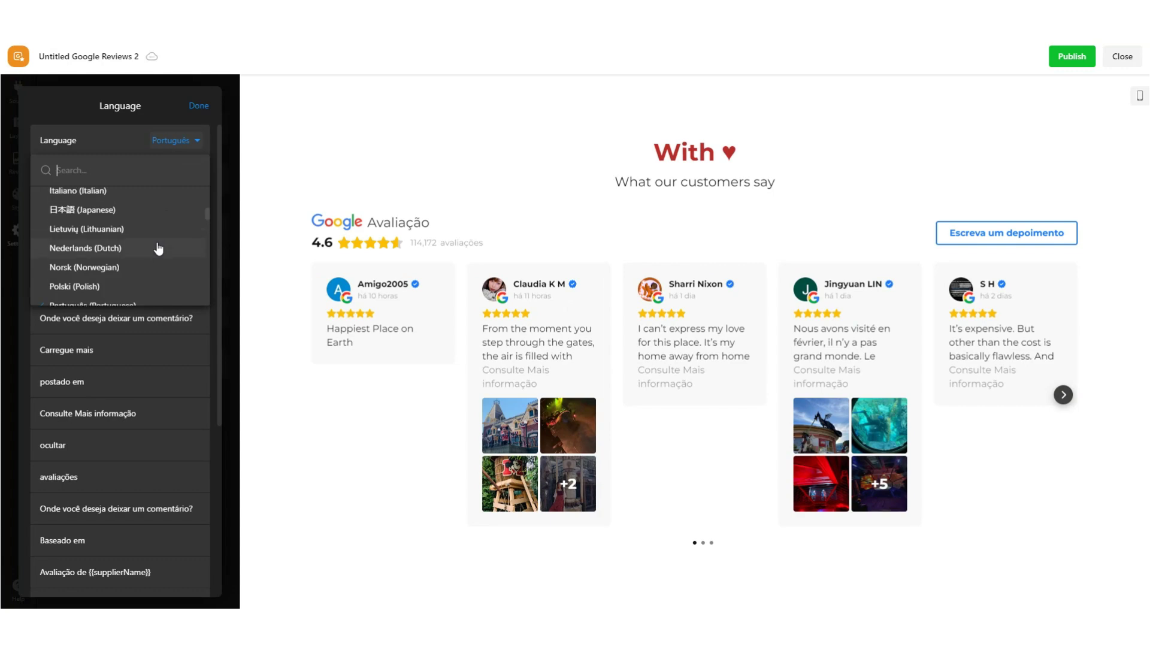
scroll(160, 246, up, 10)
click(96, 203)
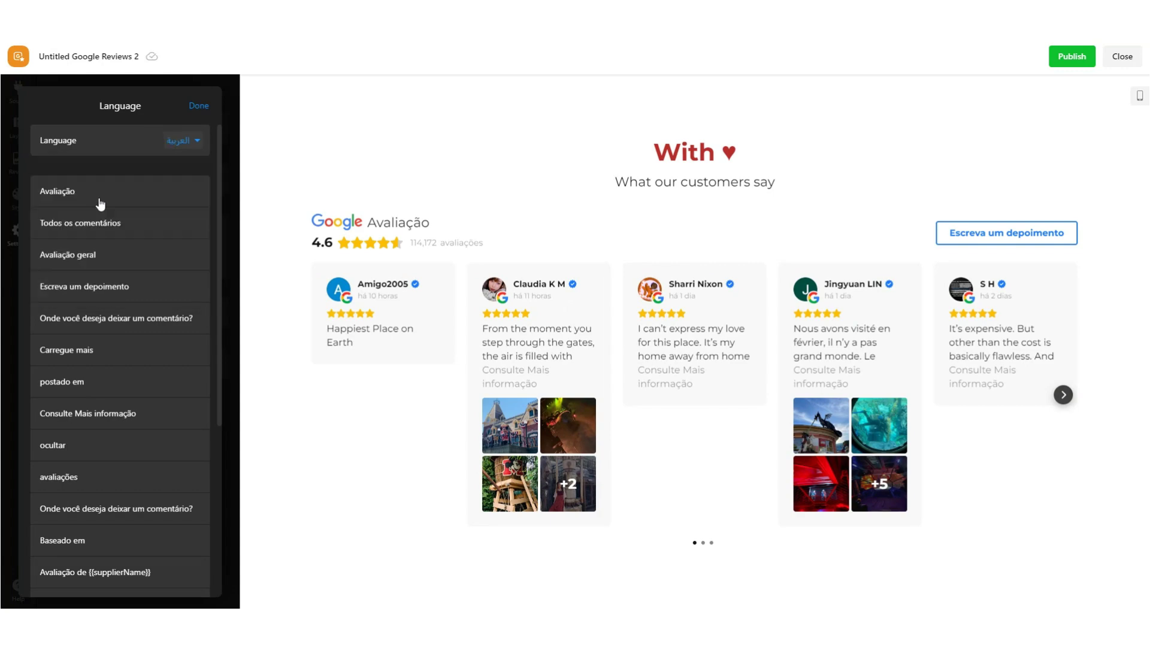
click(178, 141)
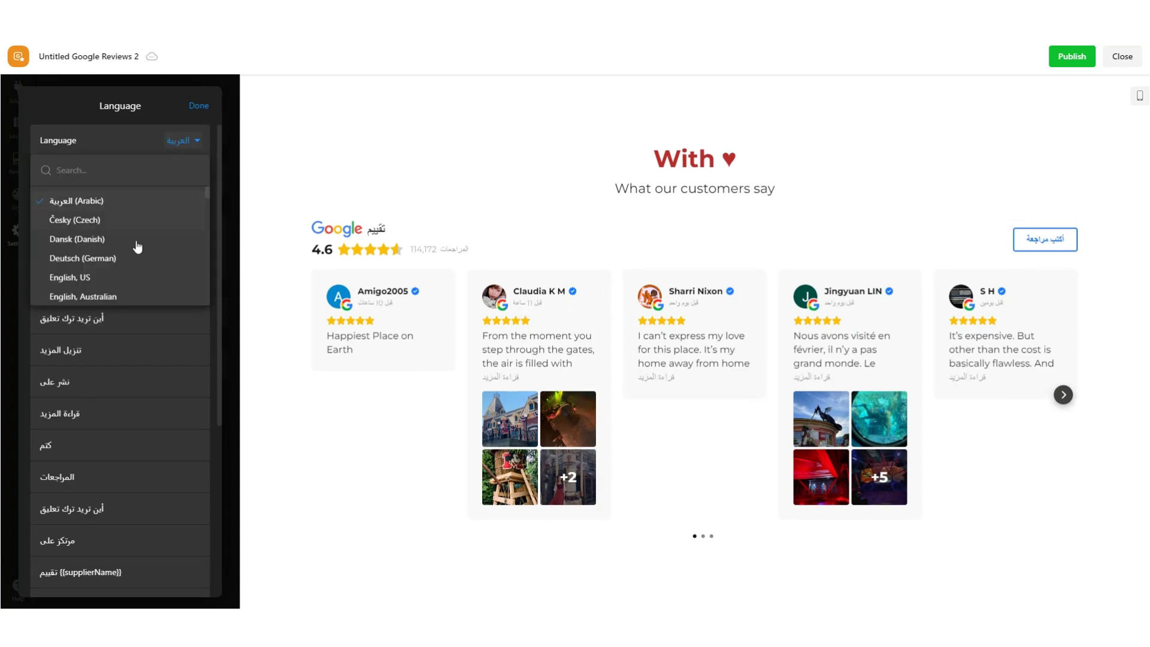
click(153, 277)
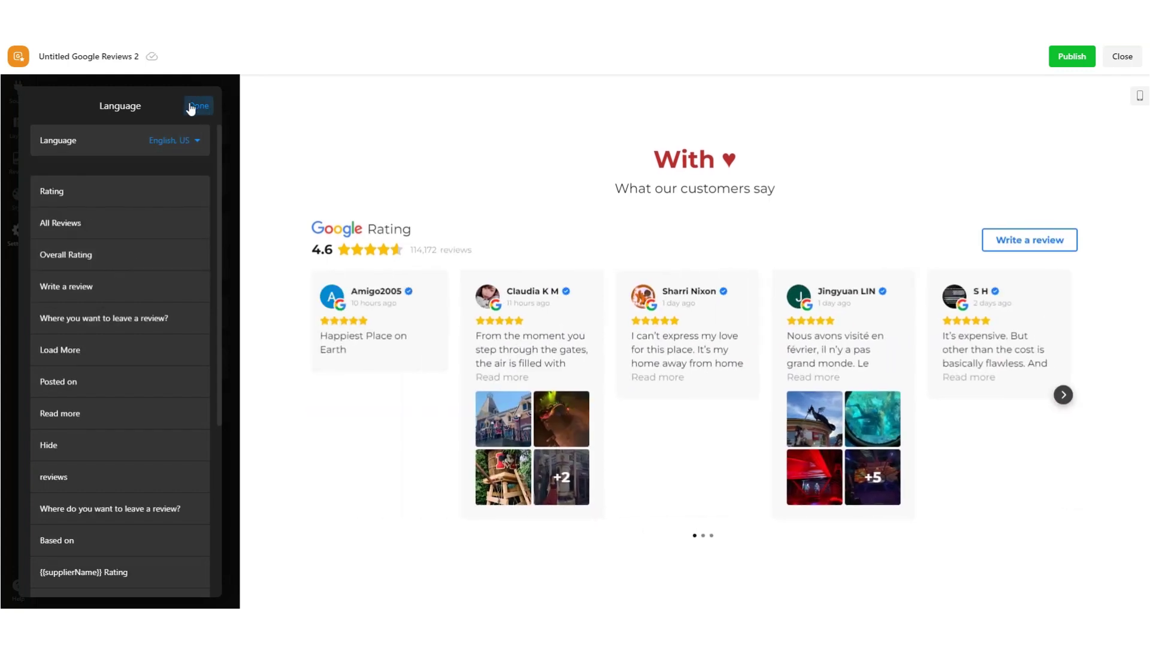
click(195, 106)
Turn the Schema.org markup for the reviews off and back on
click(178, 183)
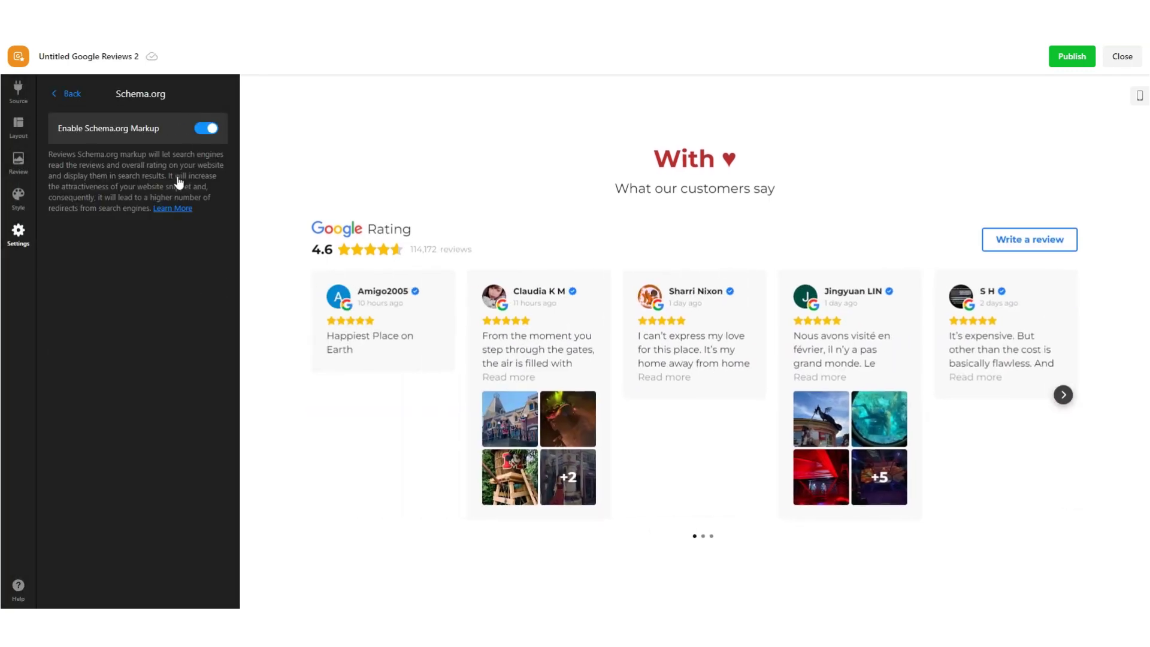
click(206, 130)
click(207, 129)
click(70, 94)
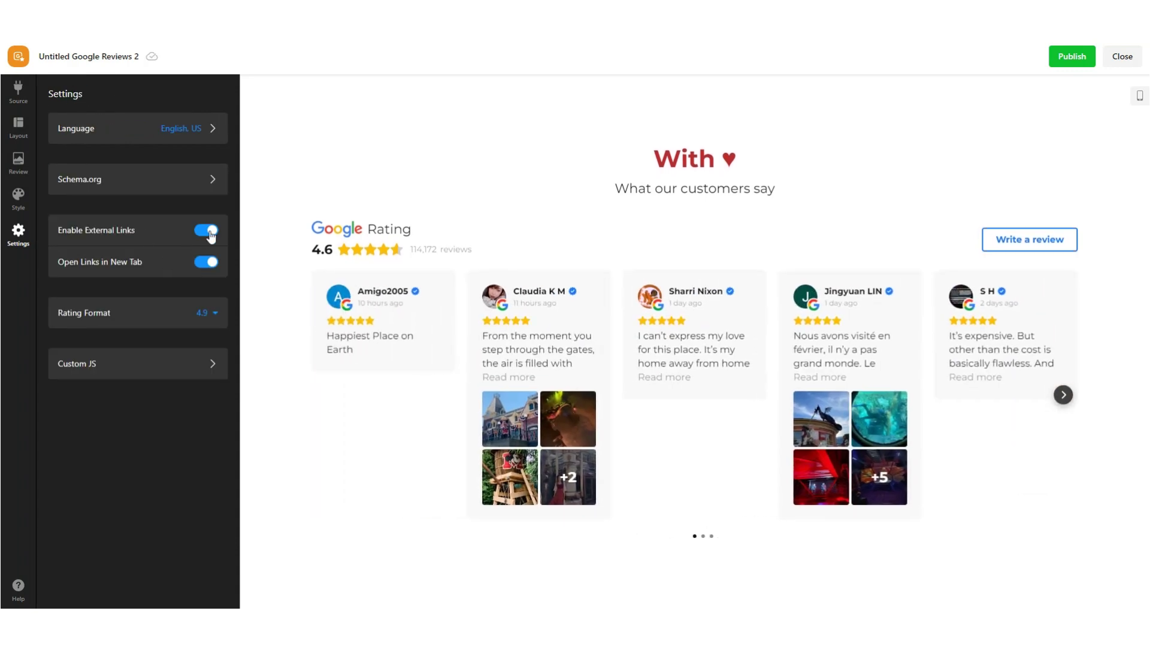
Switch external links and opening links in a new tab off and back on
click(207, 231)
click(207, 231)
click(210, 231)
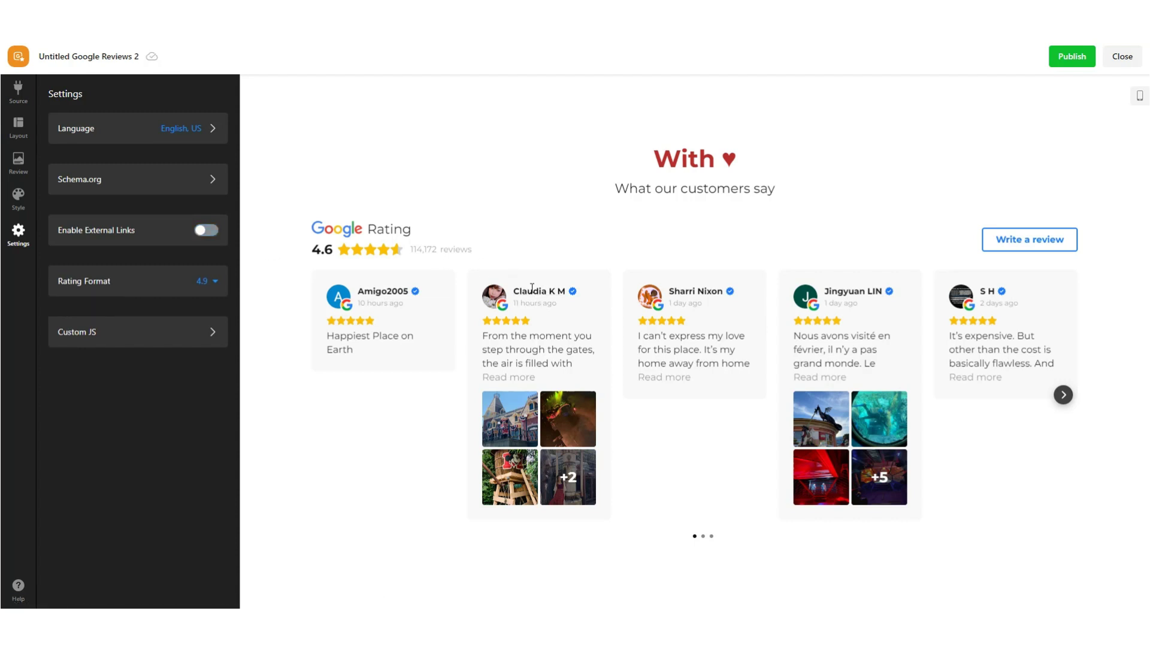
click(207, 231)
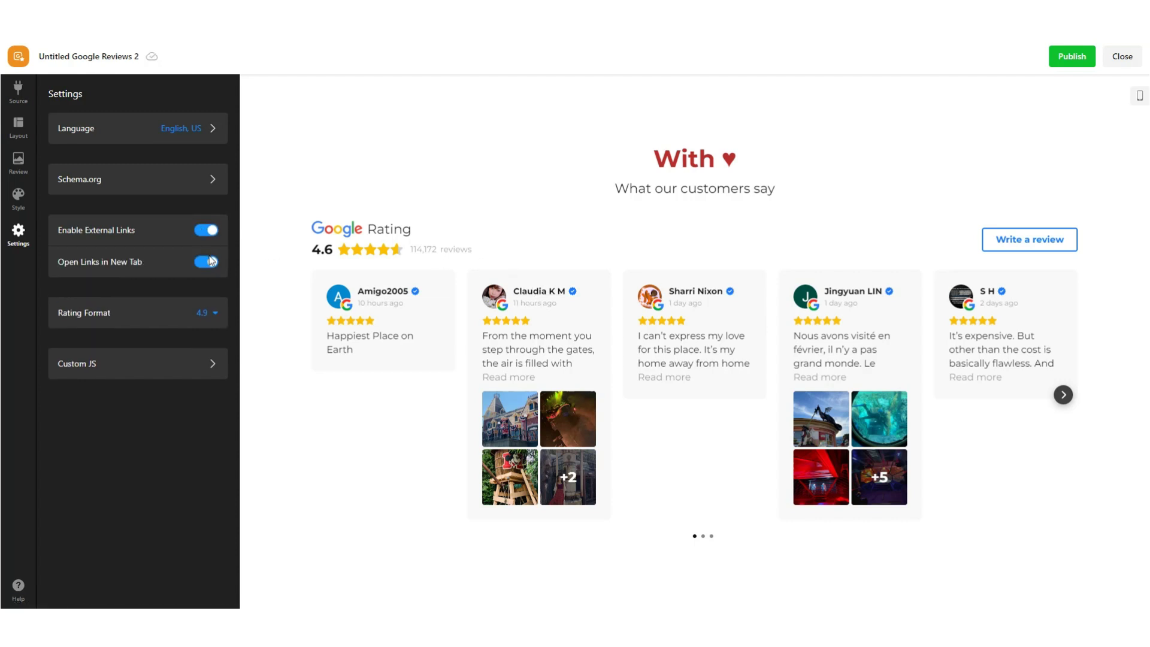
click(210, 263)
click(210, 263)
Compare the 4.9 and 4.90 rating formats and keep 4.90
click(213, 314)
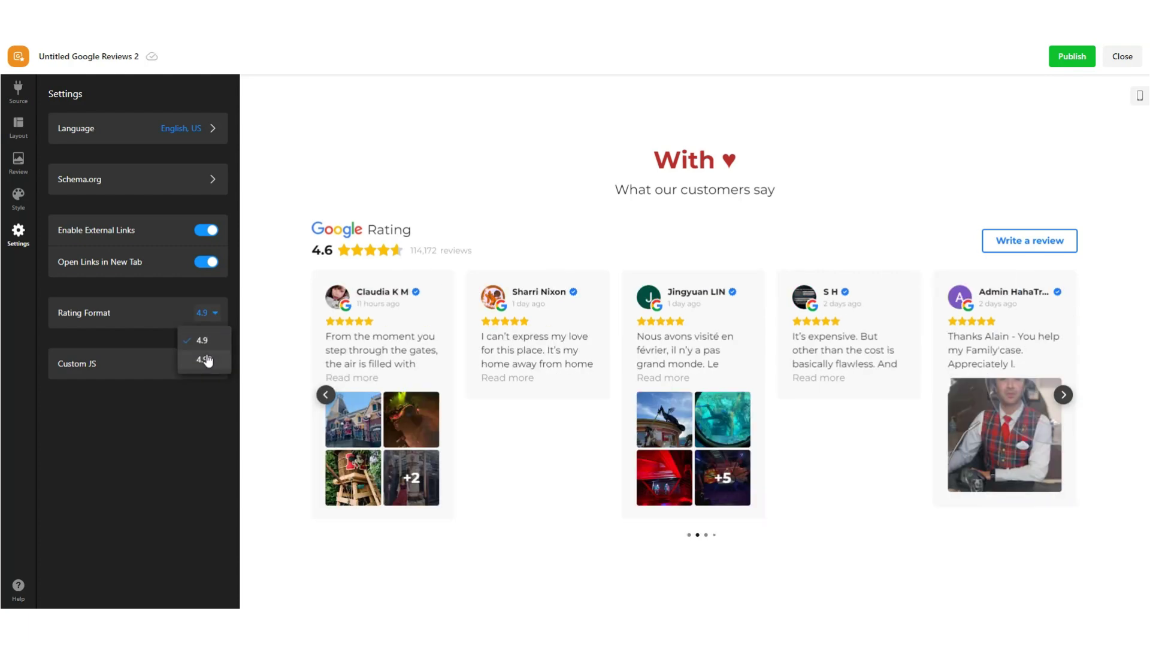
click(204, 360)
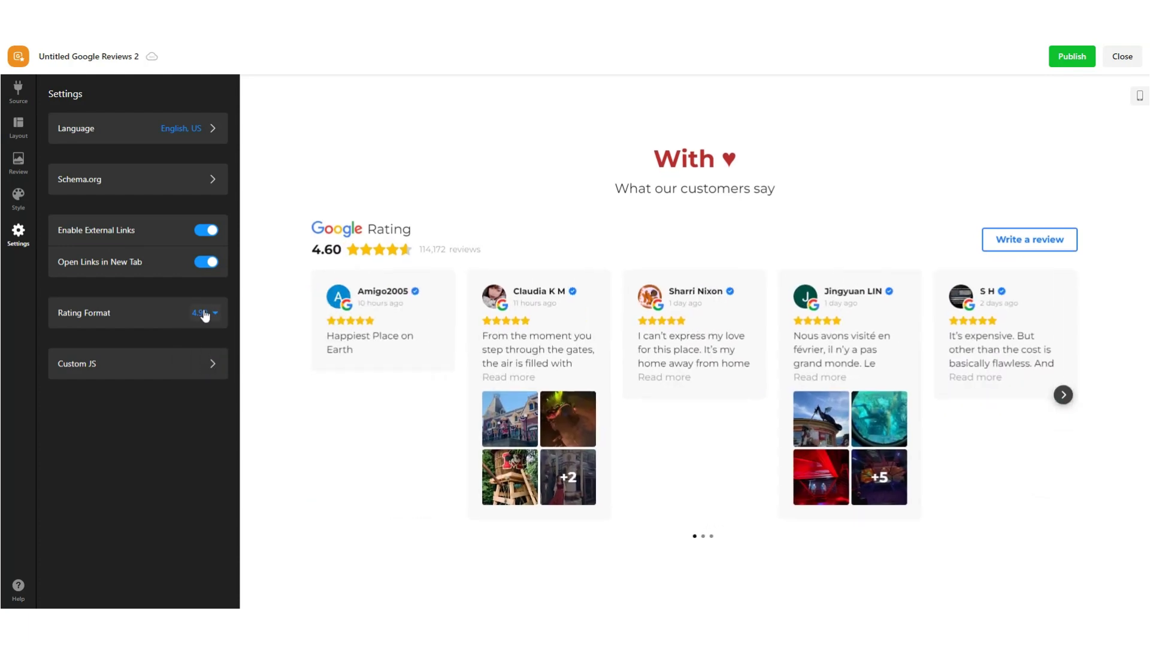
click(205, 314)
click(202, 341)
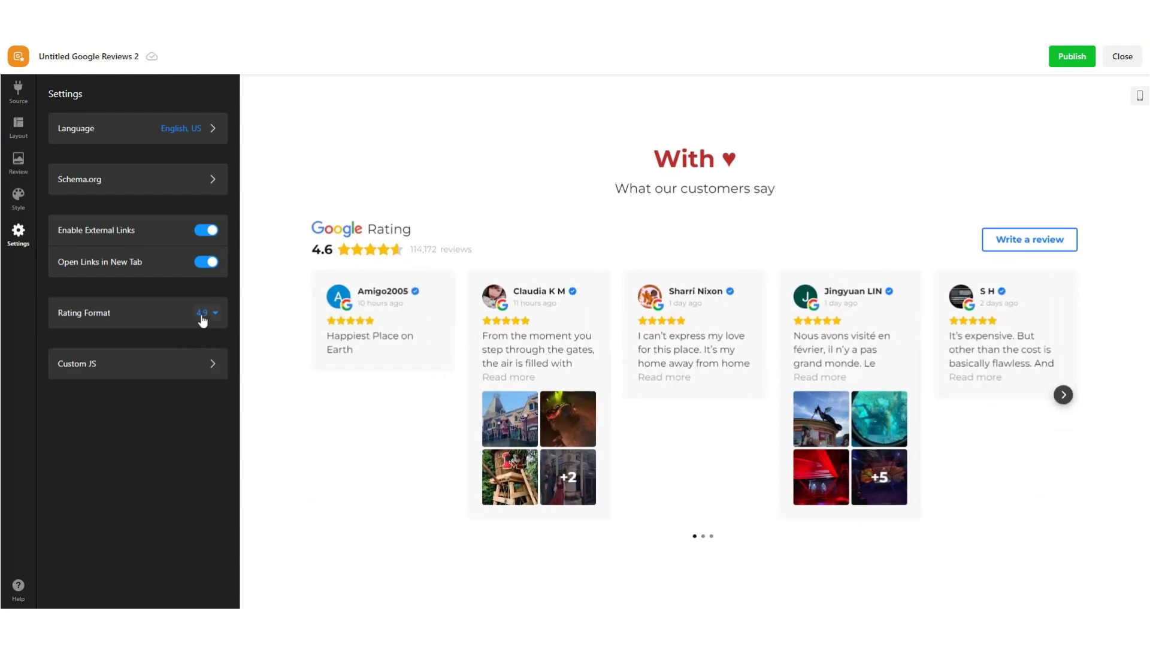
click(205, 312)
click(207, 360)
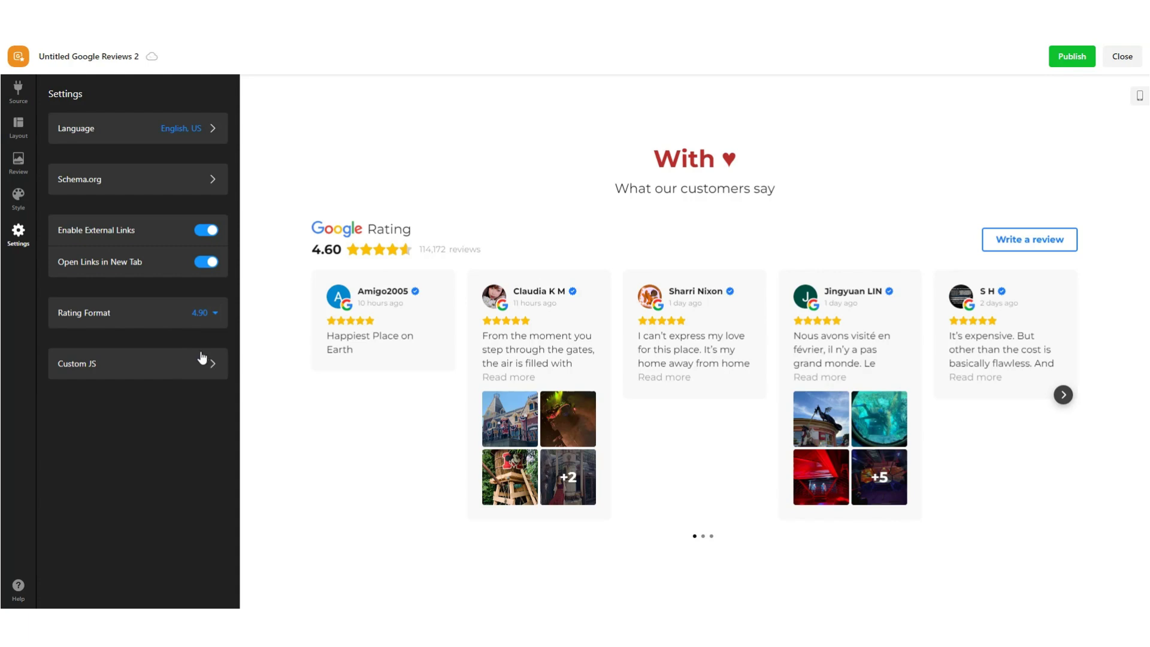
Look over the Custom JS editor, and preview the review carousel in the mobile view by paging through it
click(212, 364)
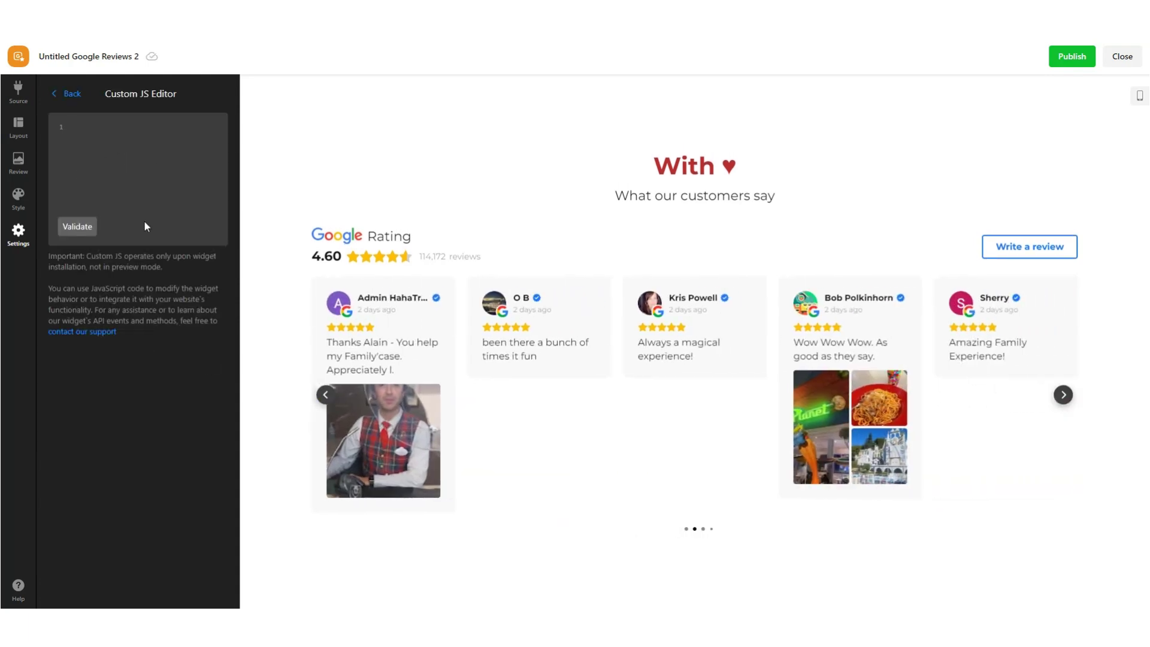
click(73, 94)
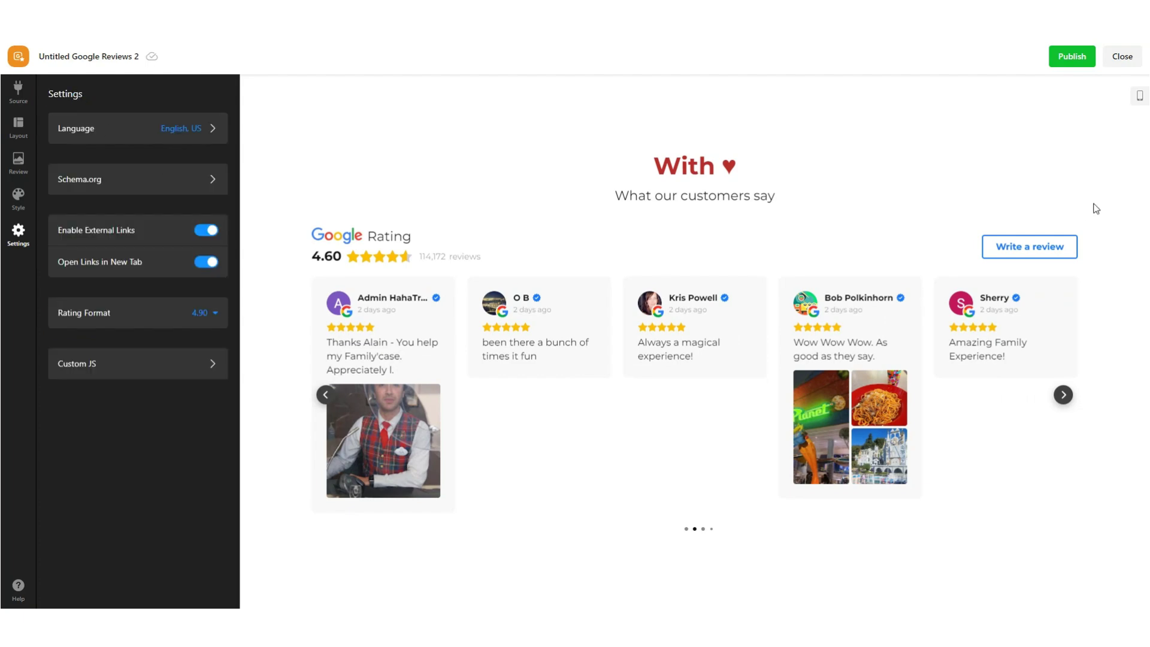
click(1140, 98)
click(1140, 99)
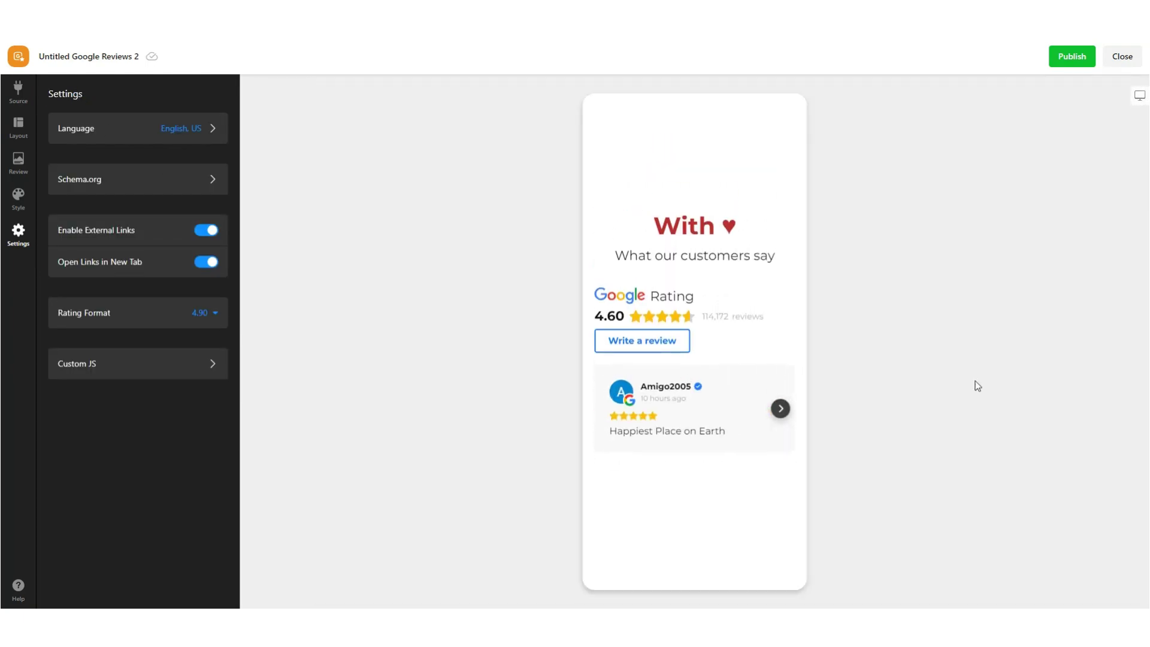
click(782, 410)
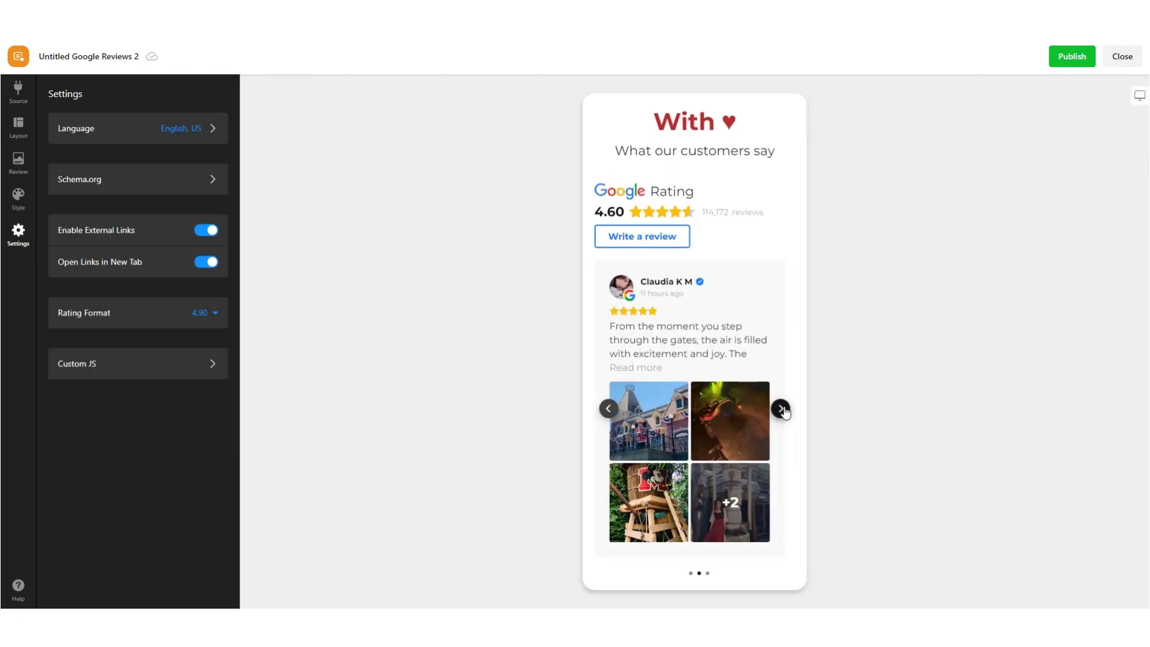
click(782, 410)
click(782, 410)
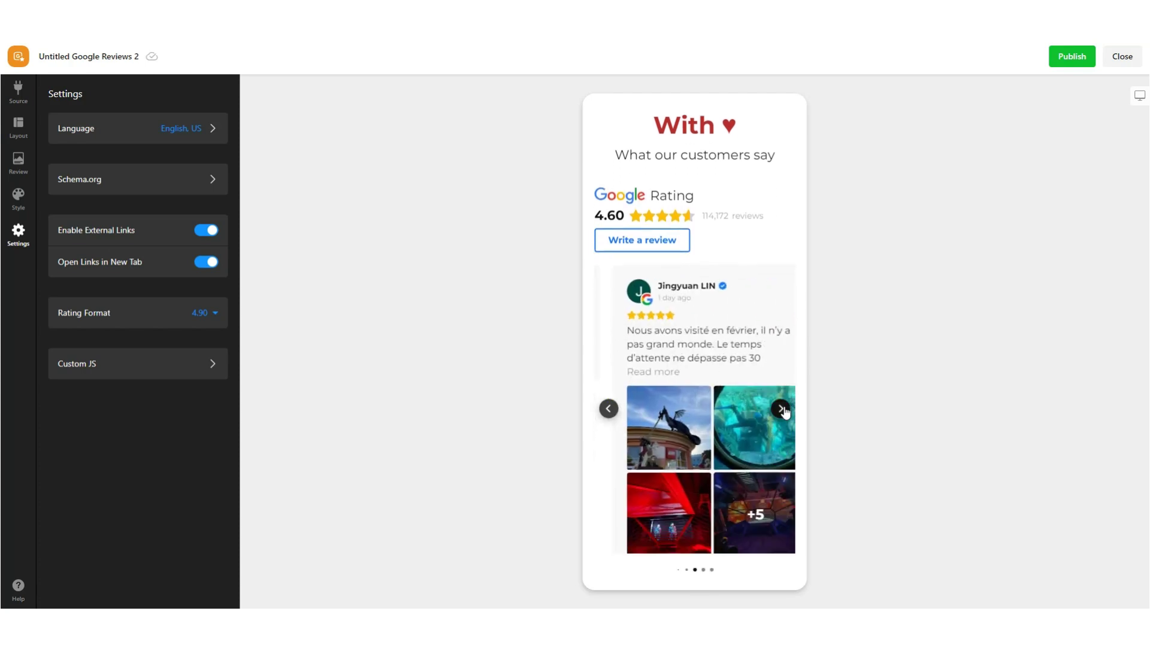
click(782, 408)
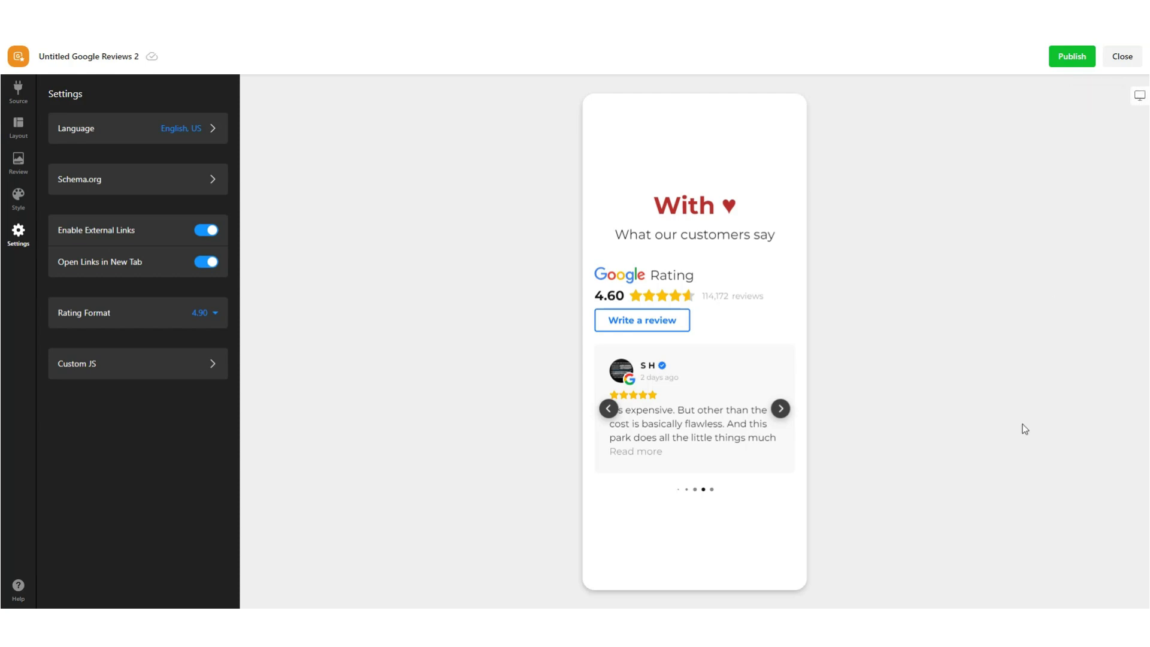
click(1140, 100)
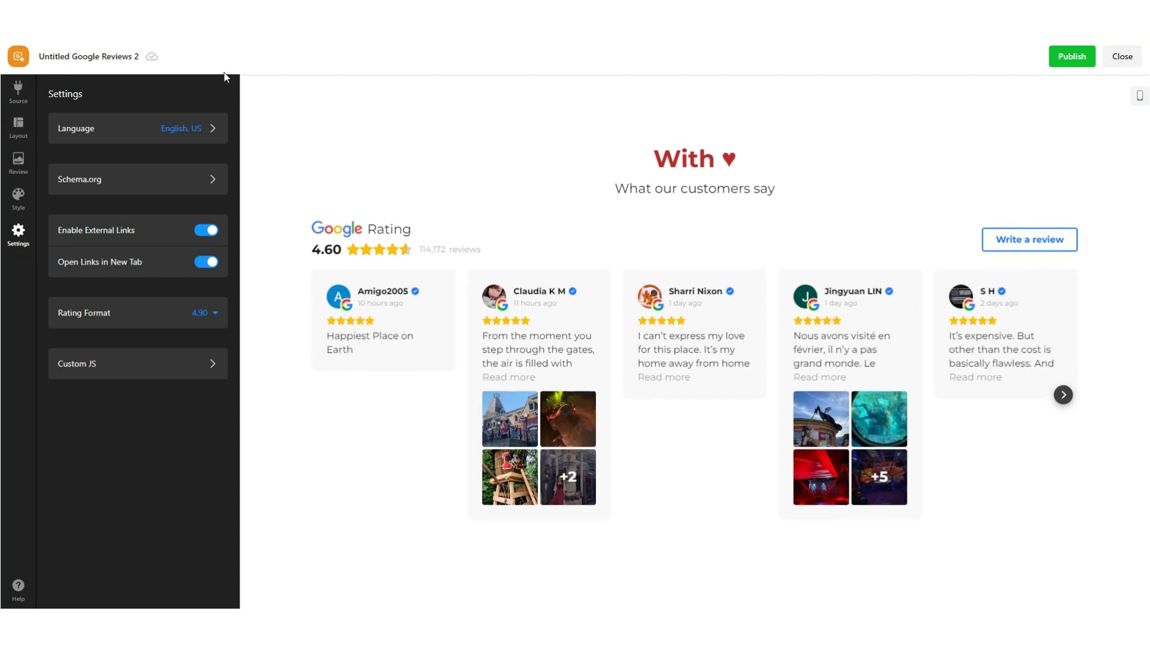
Rename the untitled widget to "Pitiya Google Reviews Widget" and save the name
click(97, 63)
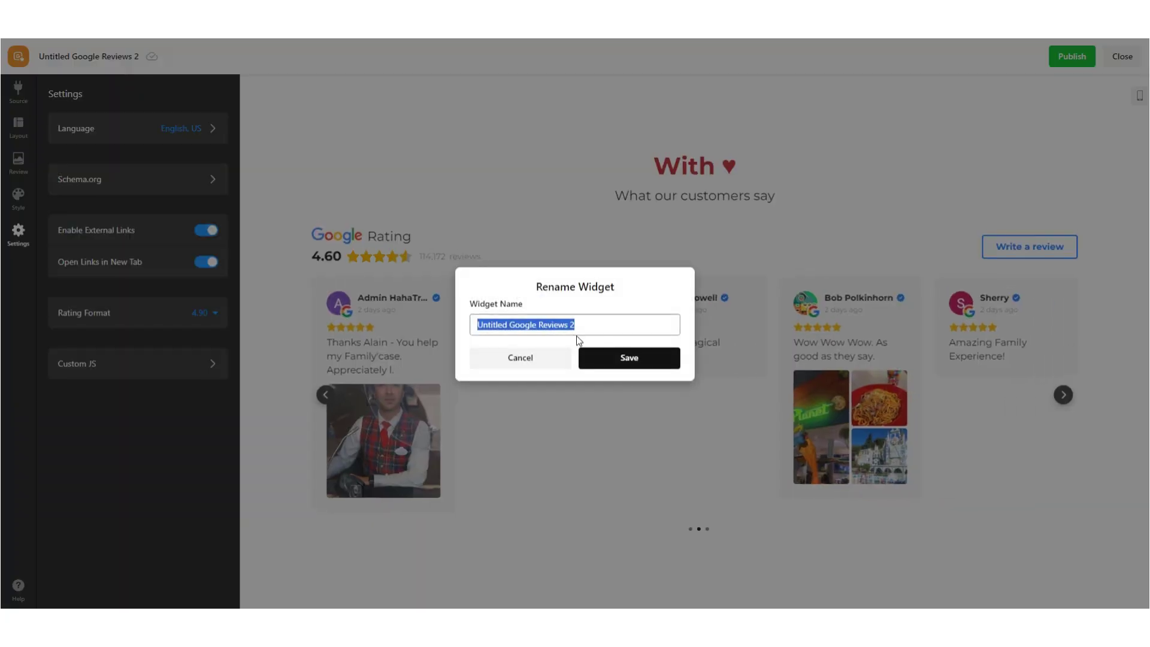
text(Pitiy)
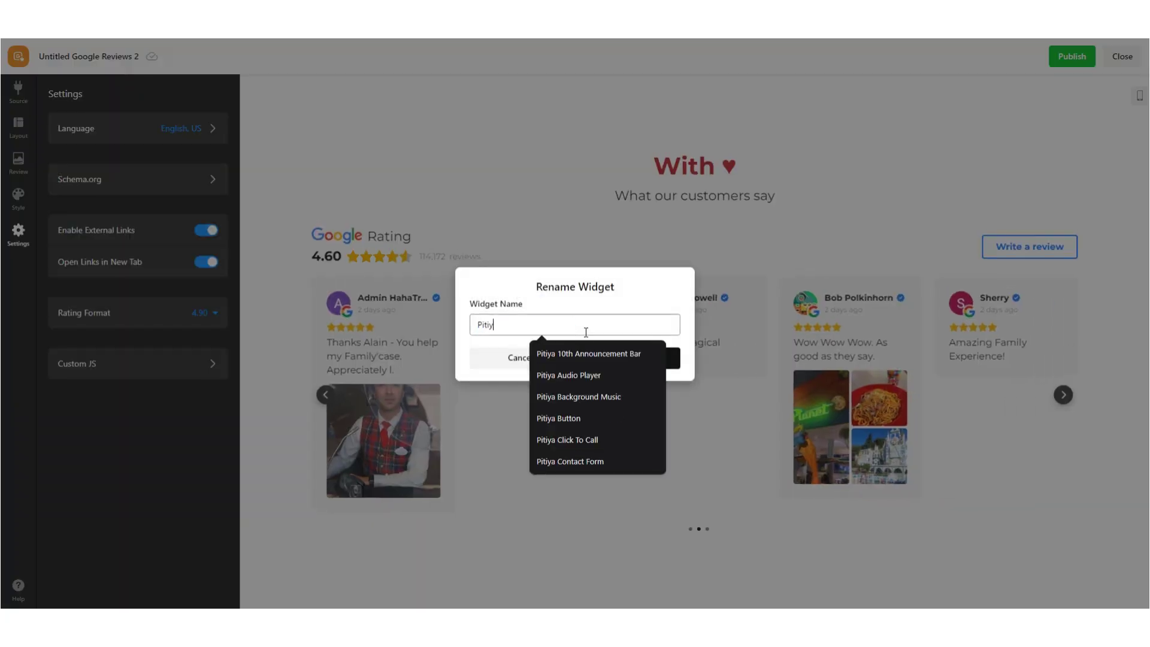
text(a Google Reviews)
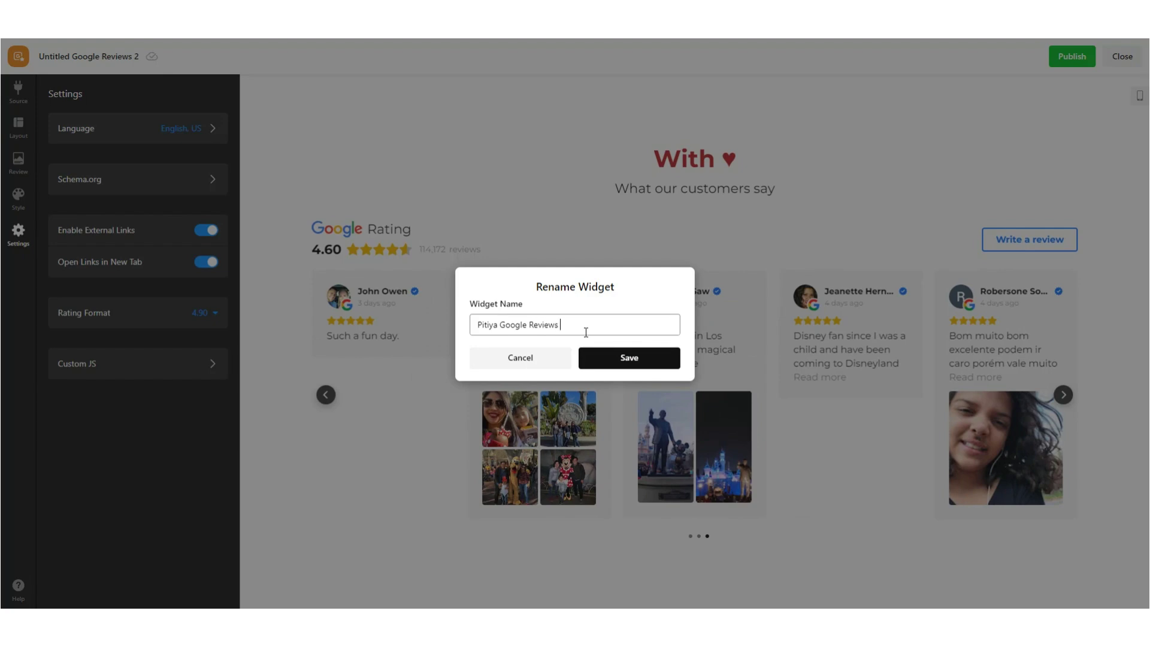
text(Widget)
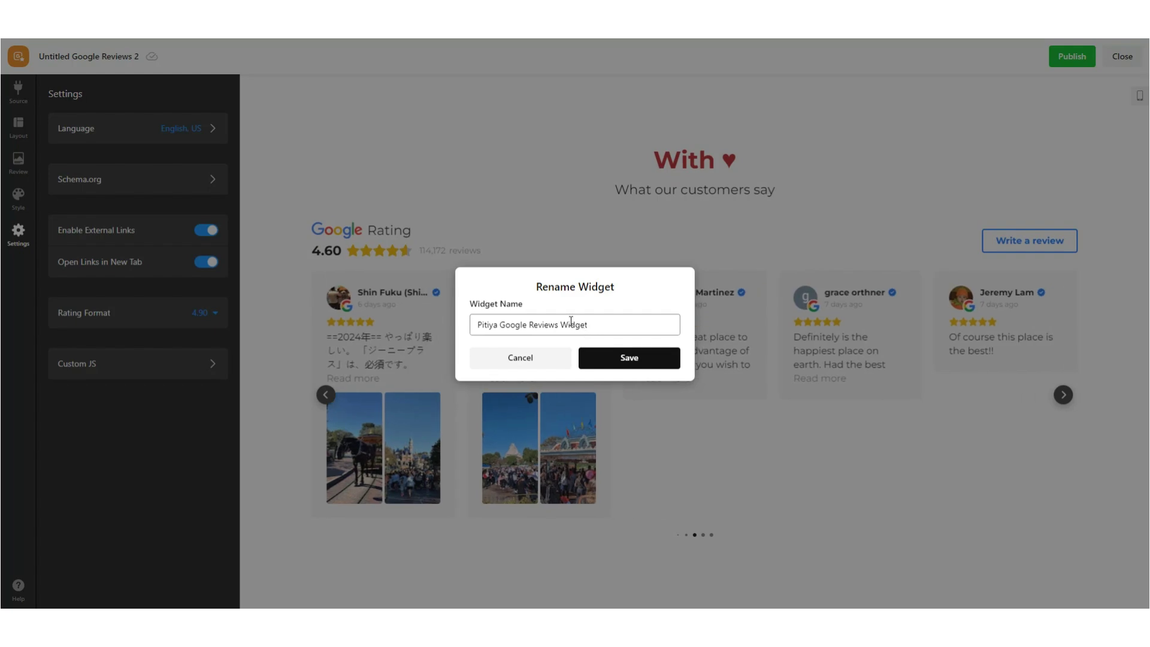
click(617, 358)
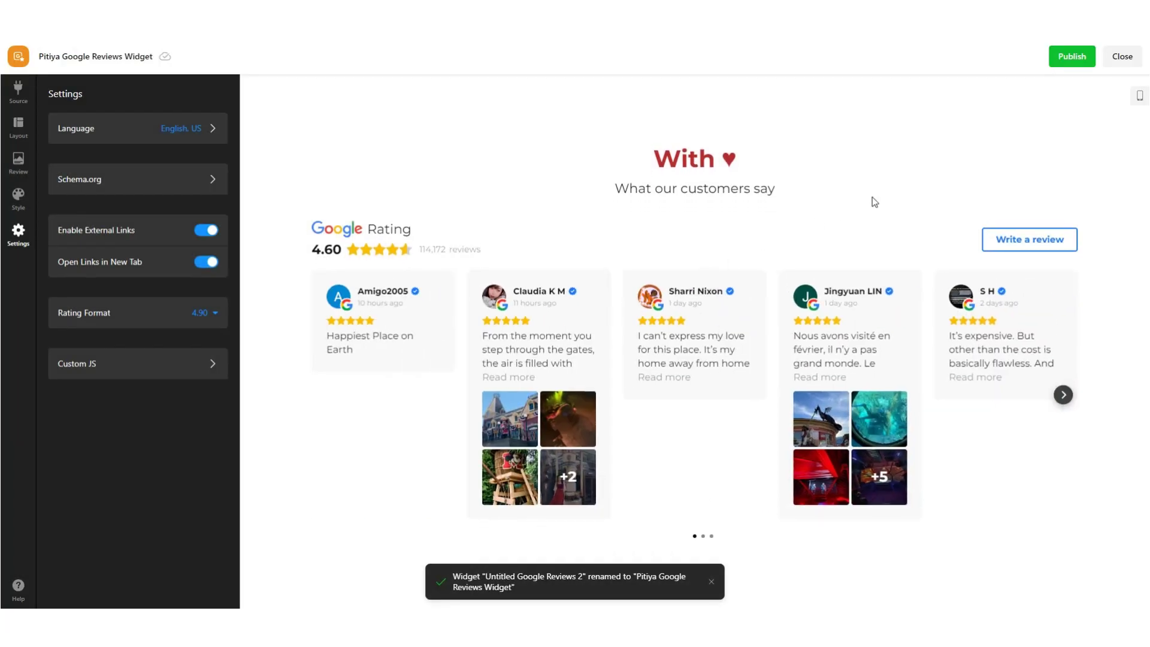
Publish the widget's changes and close the editor to return to the Google Reviews widget list
click(1071, 55)
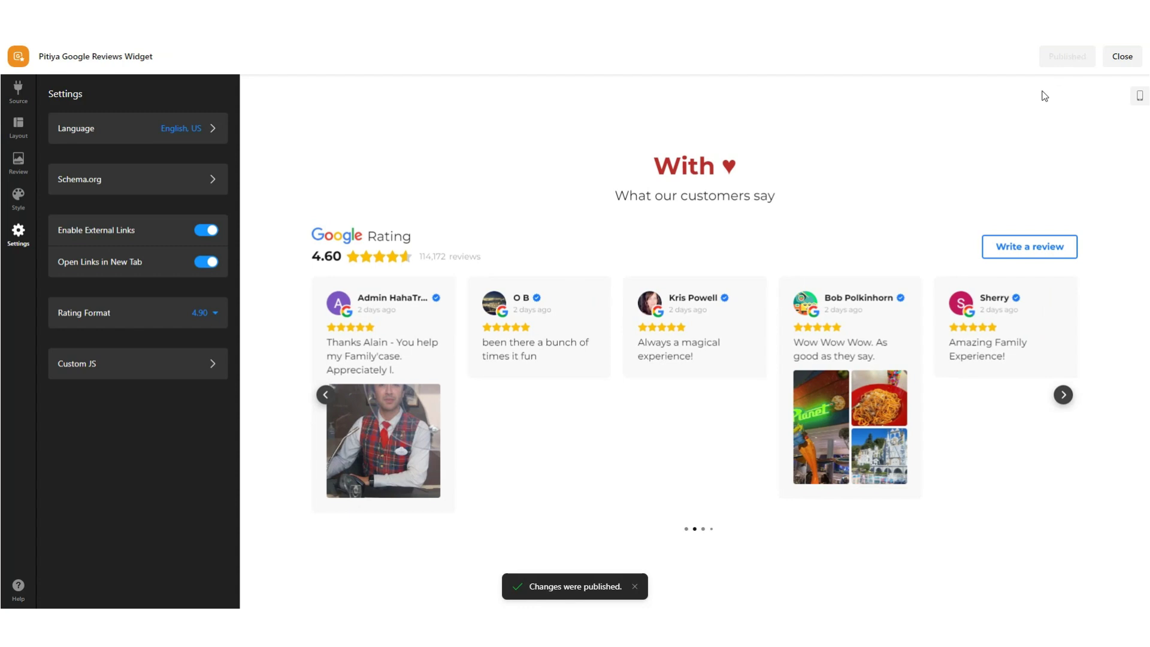
click(1121, 64)
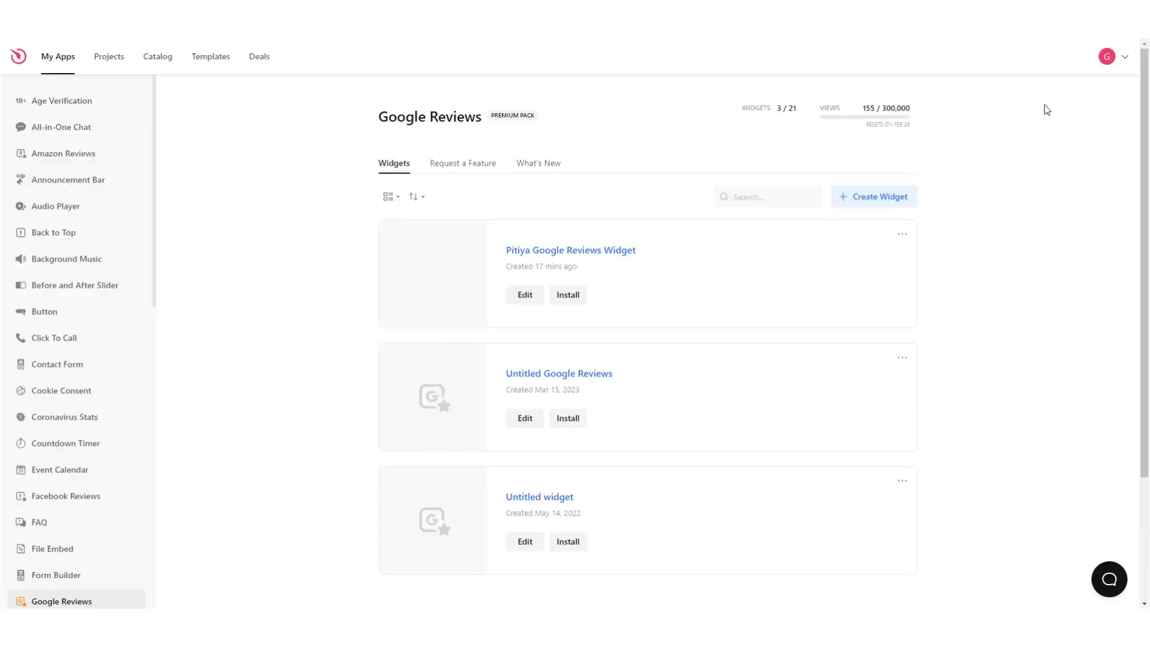
Look over the management options for Pitiya Google Reviews Widget, and copy its embed code from the installation dialog
click(905, 236)
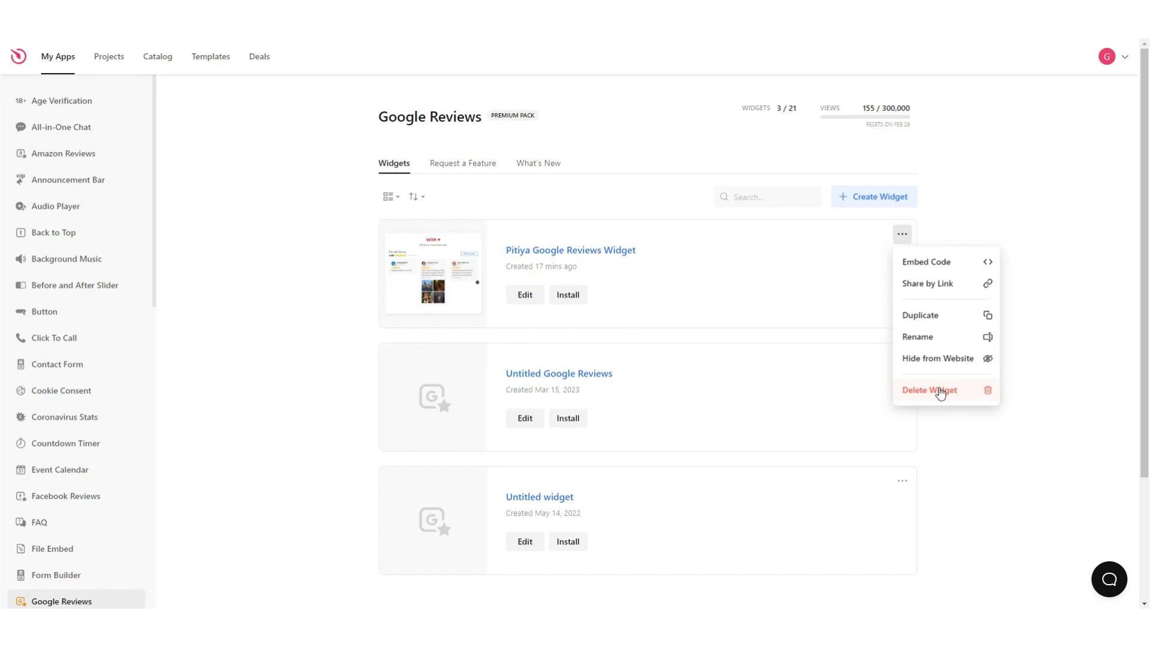
click(837, 269)
click(563, 296)
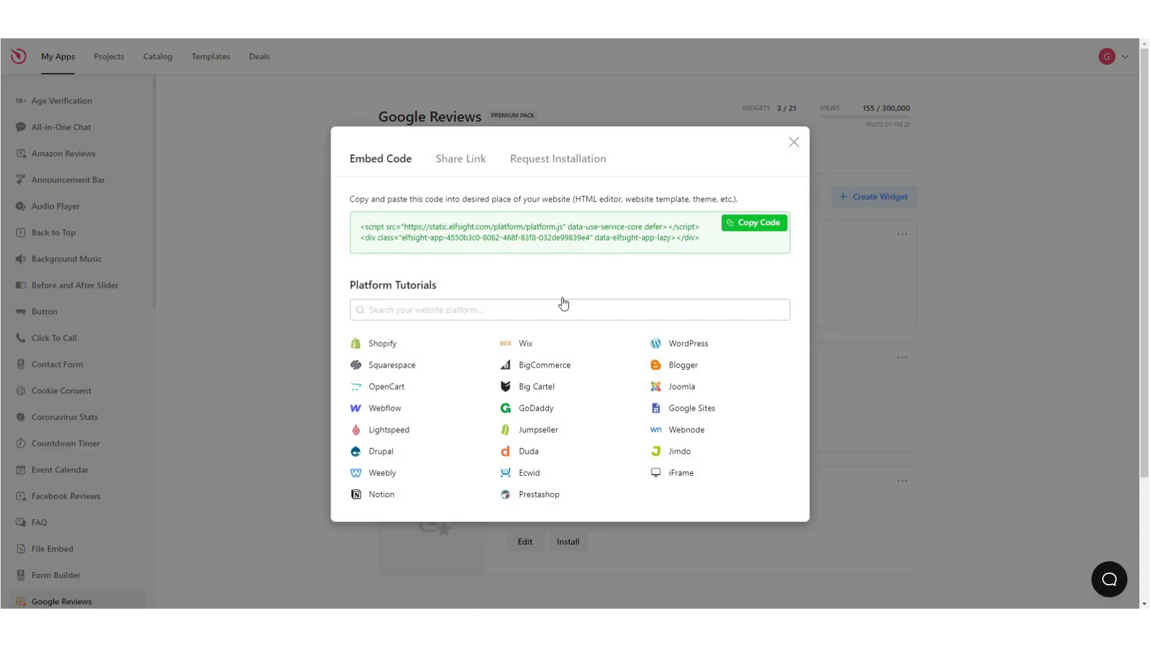
click(762, 231)
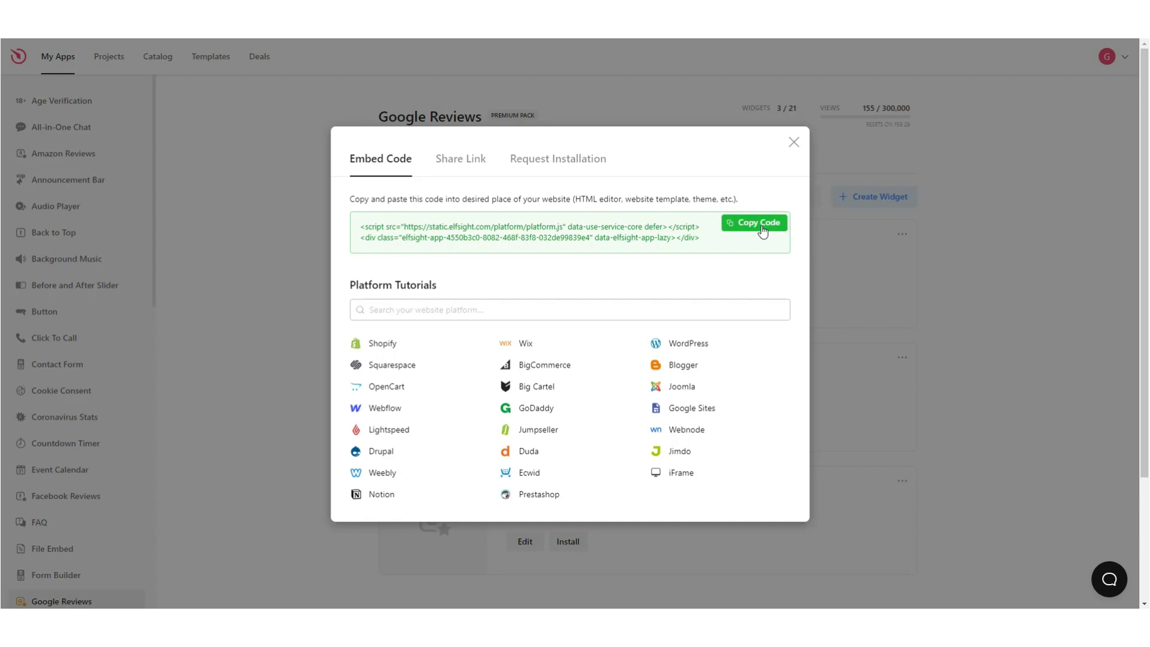